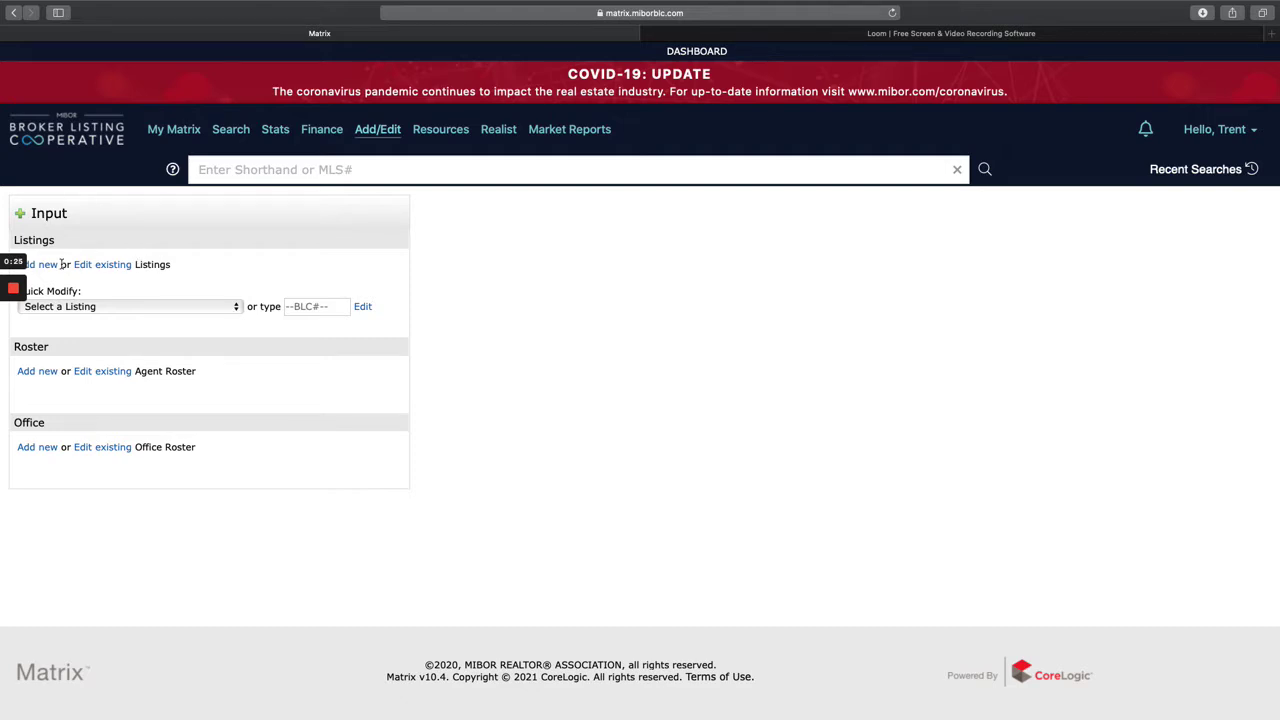
# - Scroll the Matrix page, visit the My Matrix dashboard, and return to the Input page
pyautogui.scroll(-1, 120, 309)
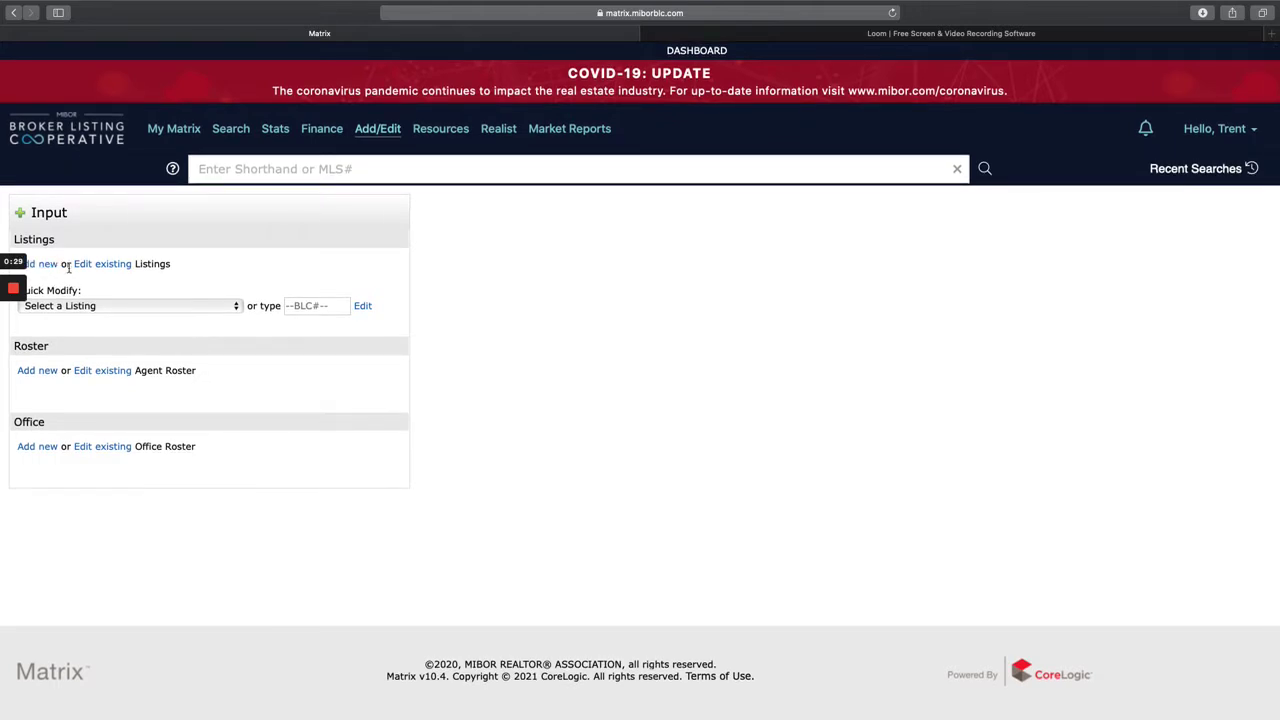
pyautogui.hscroll(-5, 162, 323)
pyautogui.scroll(-1, 82, 281)
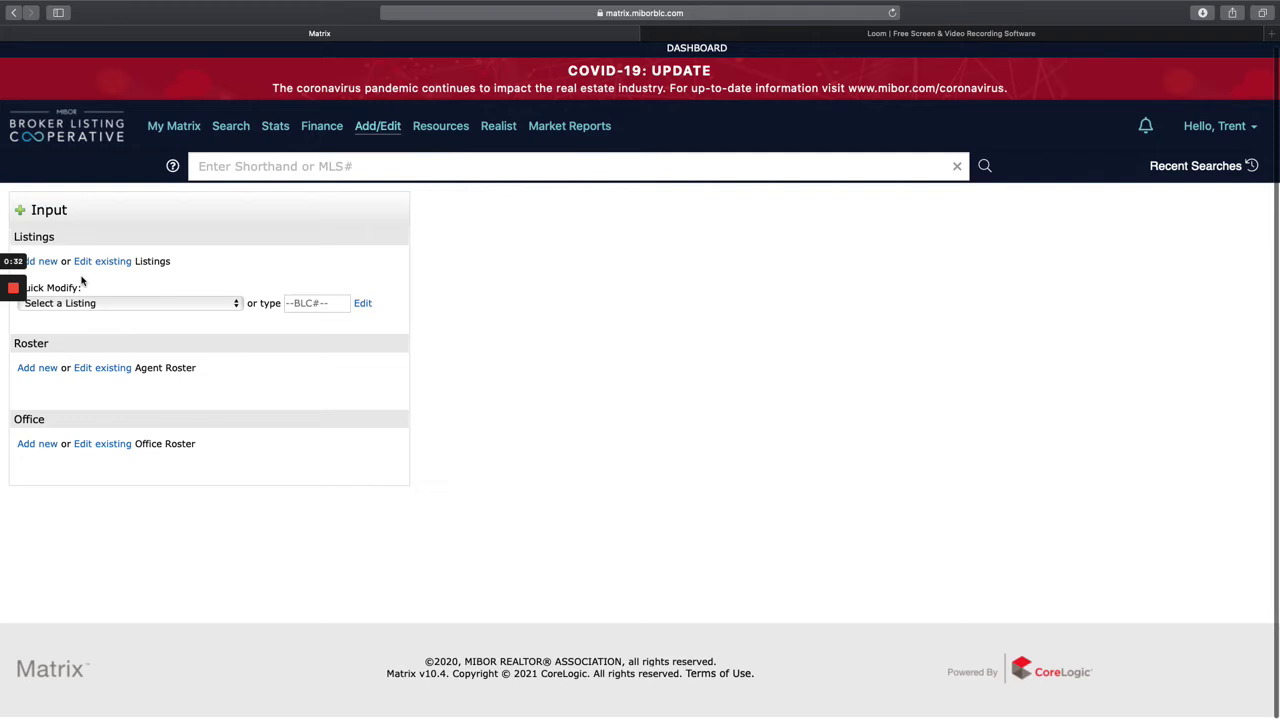
pyautogui.click(180, 139)
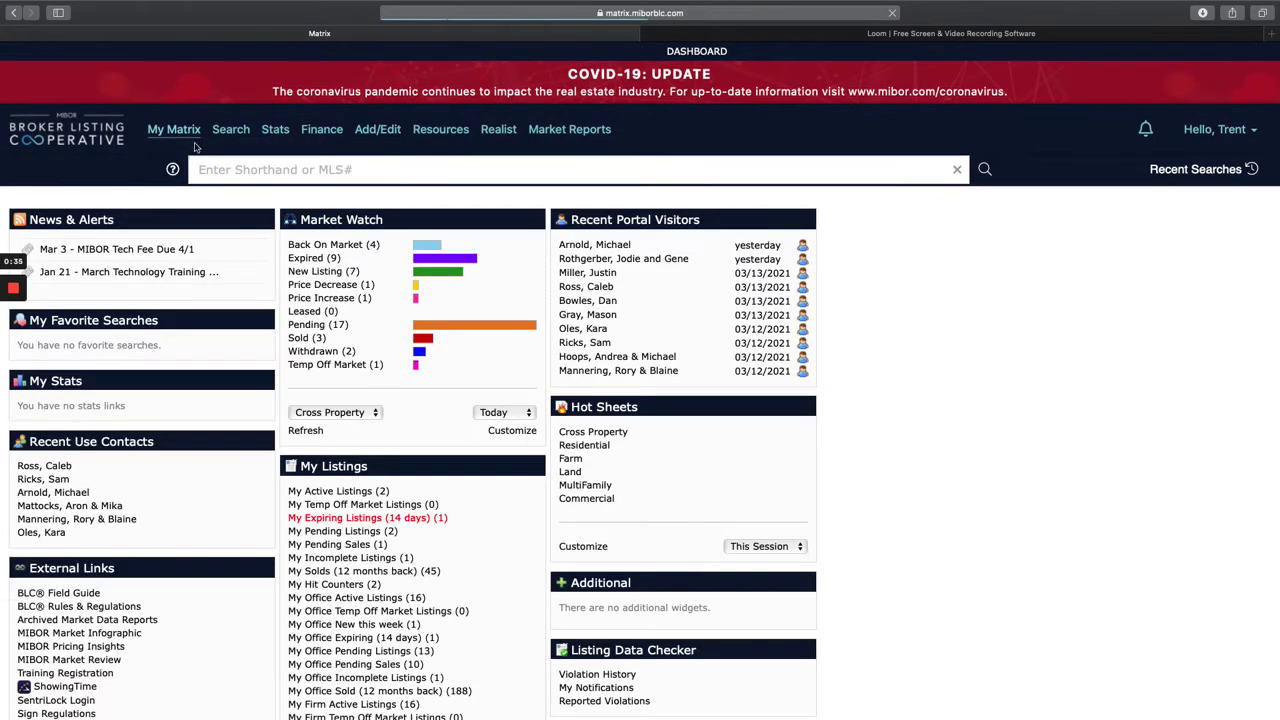
pyautogui.click(385, 130)
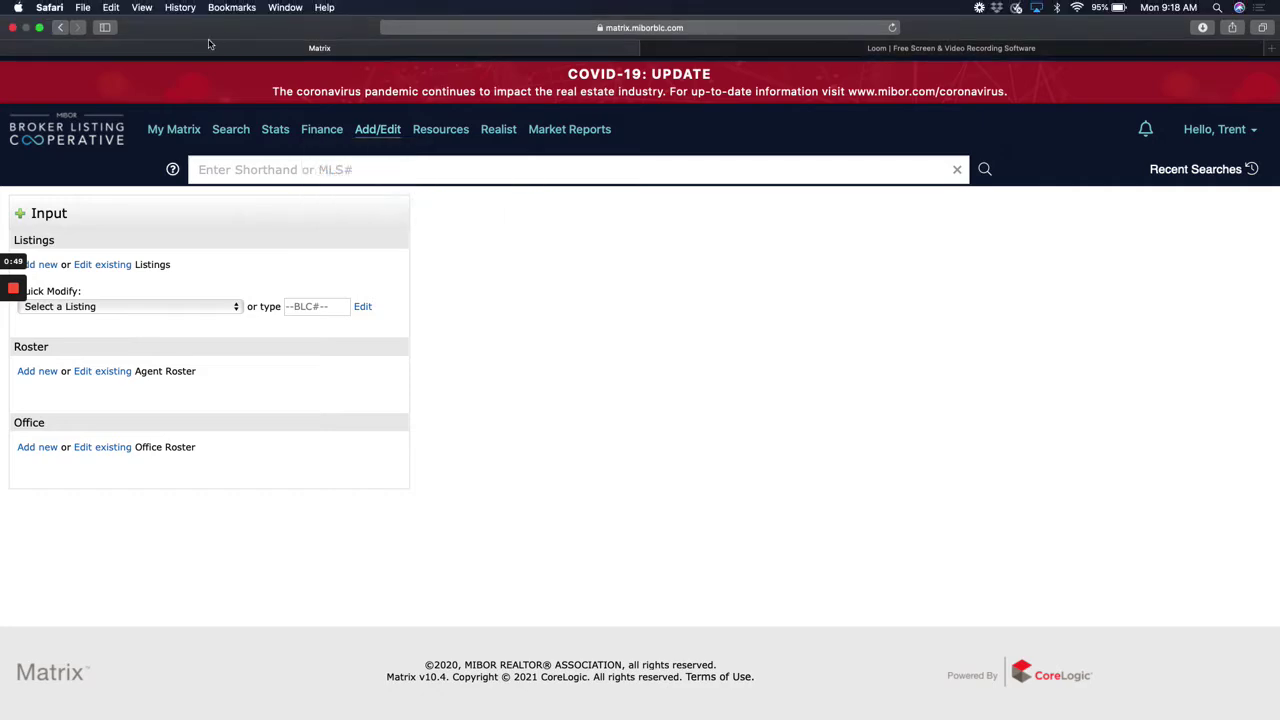
# - Exit Safari full screen and stretch its window across most of the desktop
pyautogui.click(41, 28)
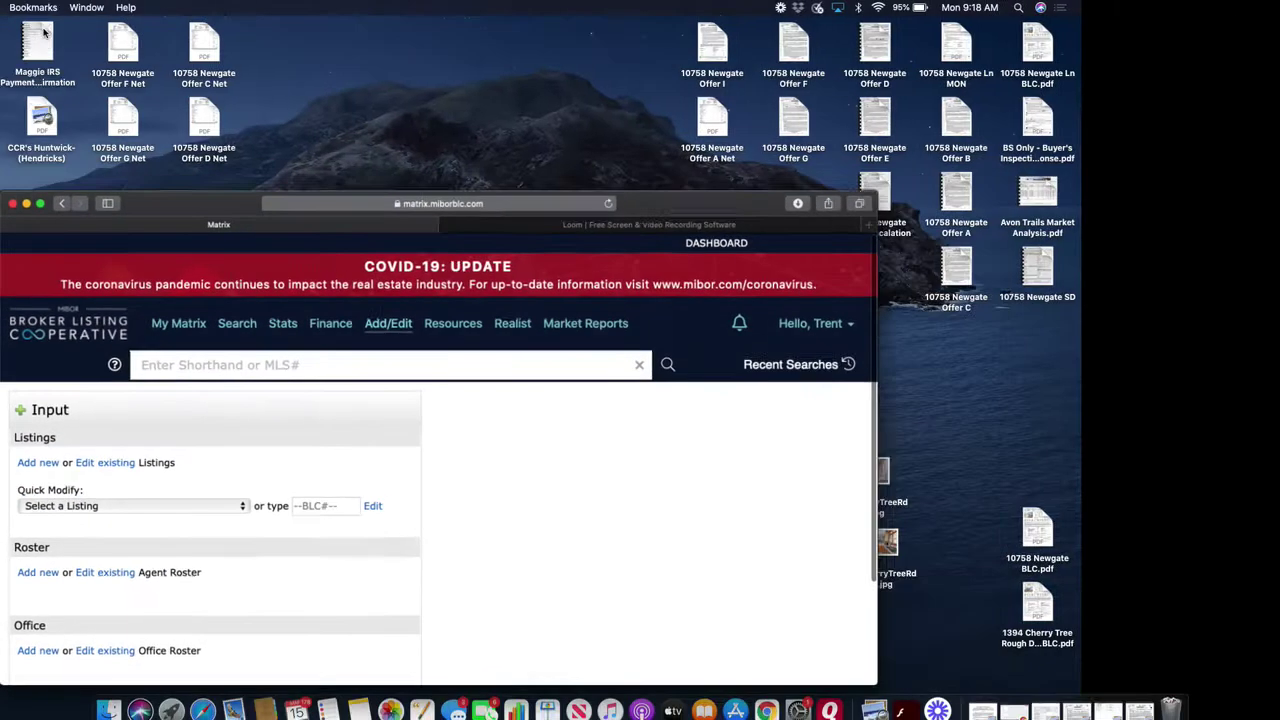
pyautogui.moveTo(158, 222); pyautogui.dragTo(208, 205)
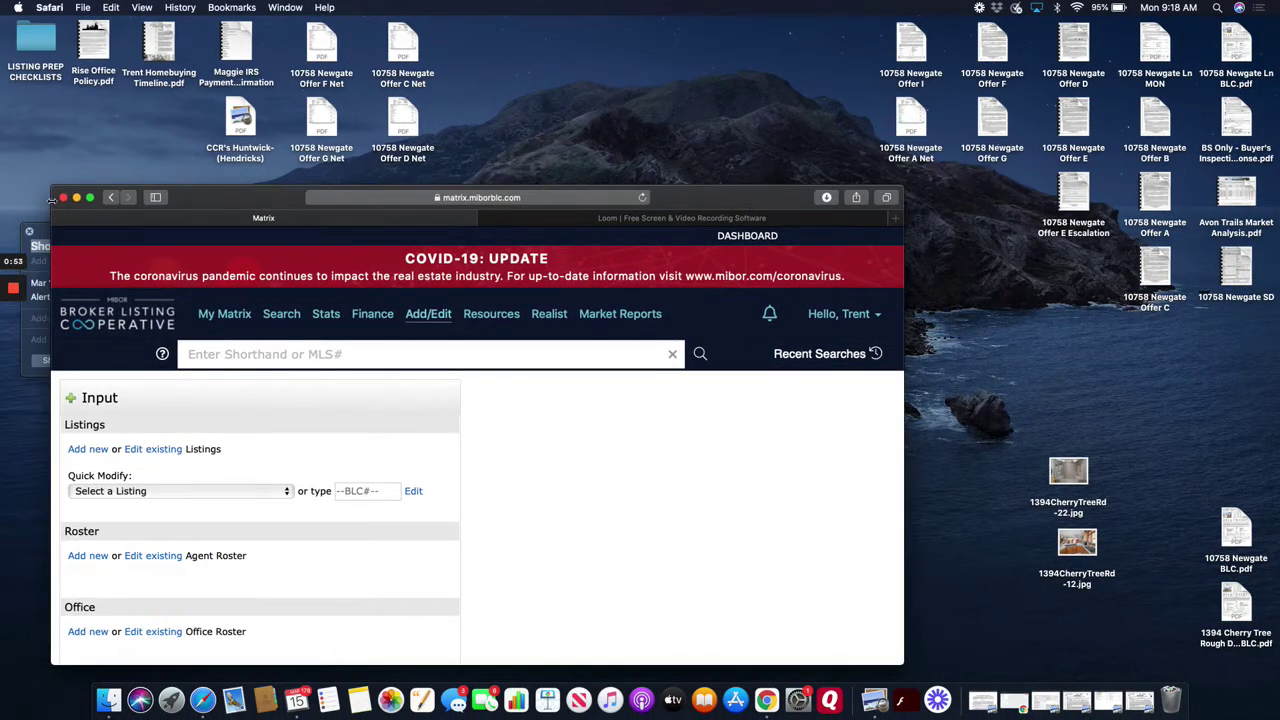
pyautogui.moveTo(48, 188); pyautogui.dragTo(19, 20)
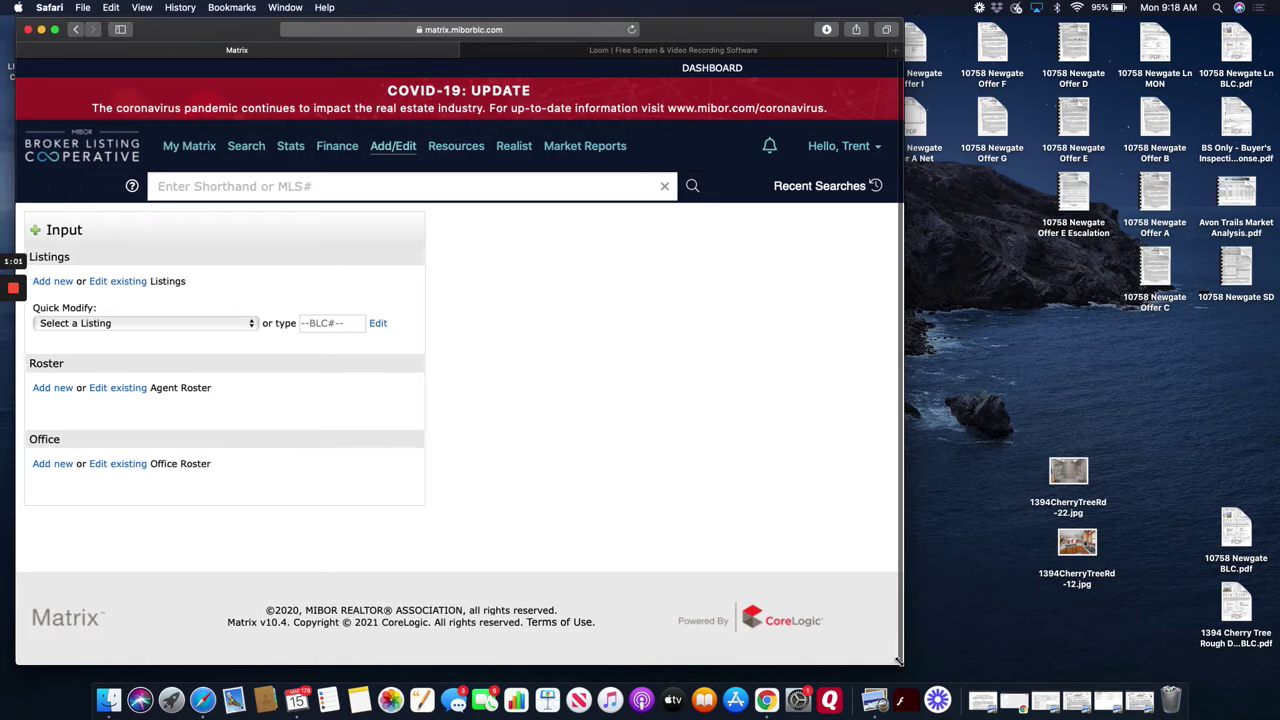
pyautogui.moveTo(897, 660); pyautogui.dragTo(1264, 696)
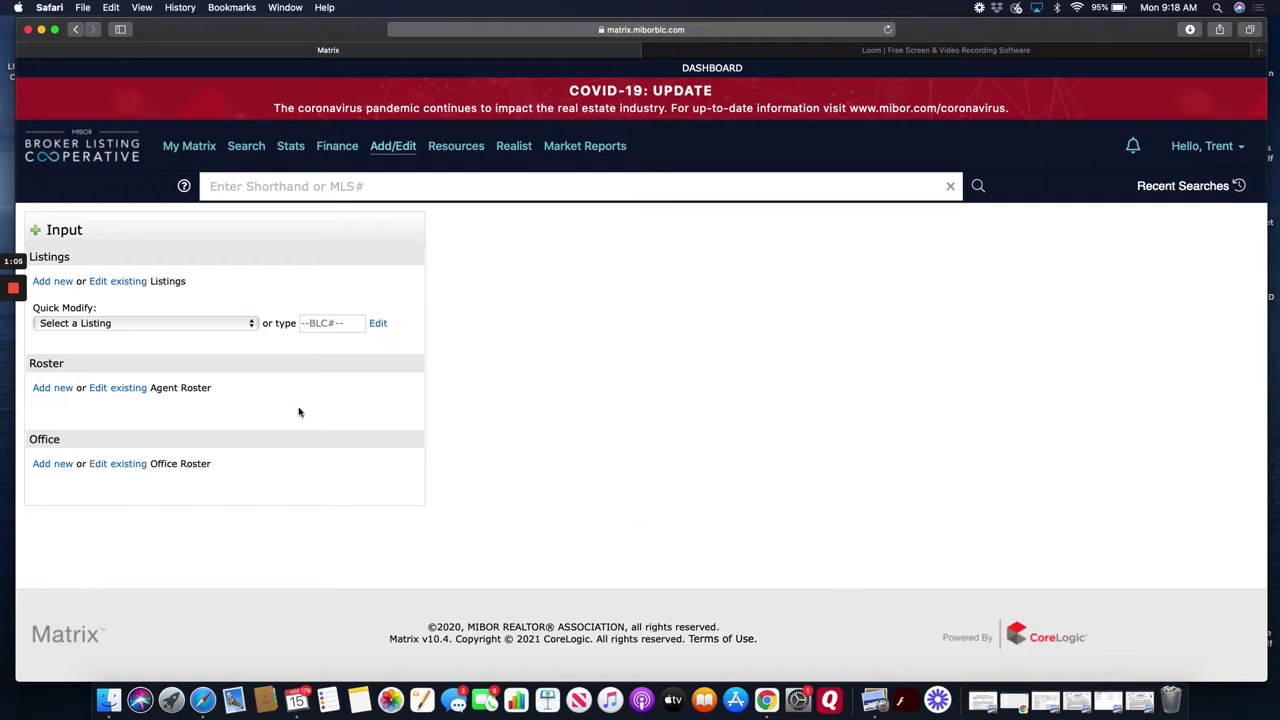
# - Start a new Add/Modify Residential listing and focus the MLS Number from which to Fill field
pyautogui.click(58, 283)
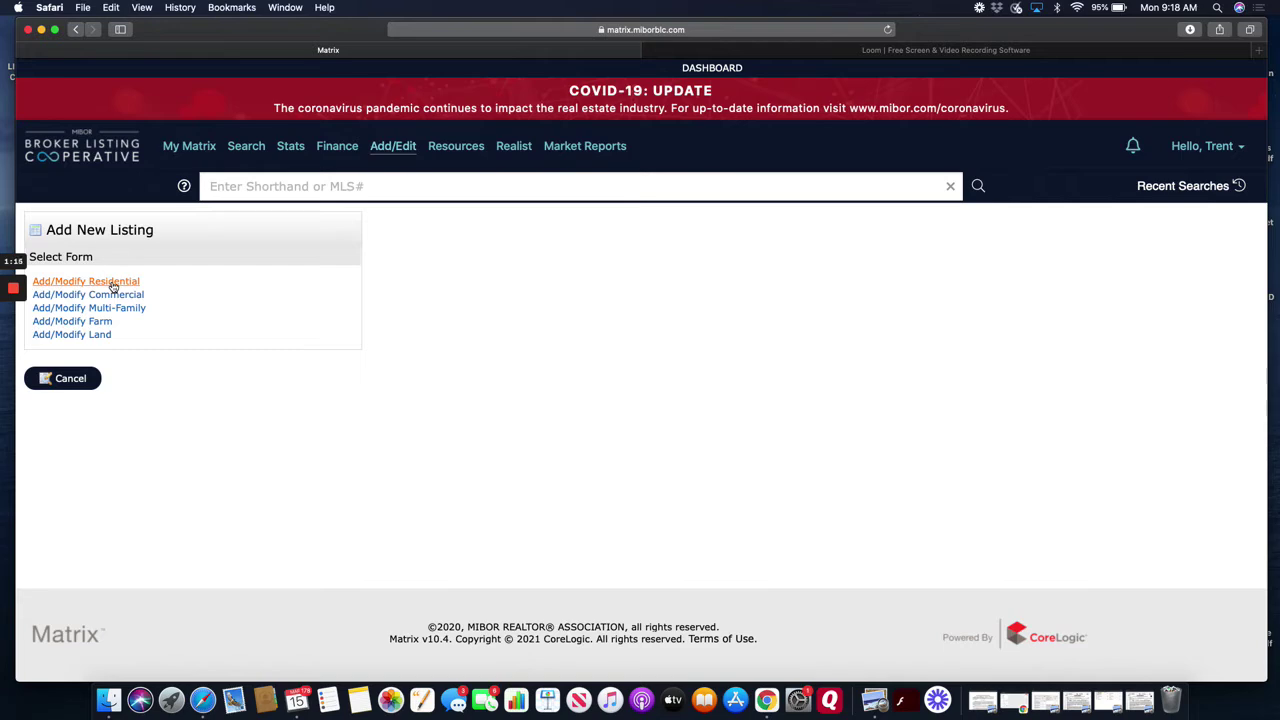
pyautogui.click(113, 284)
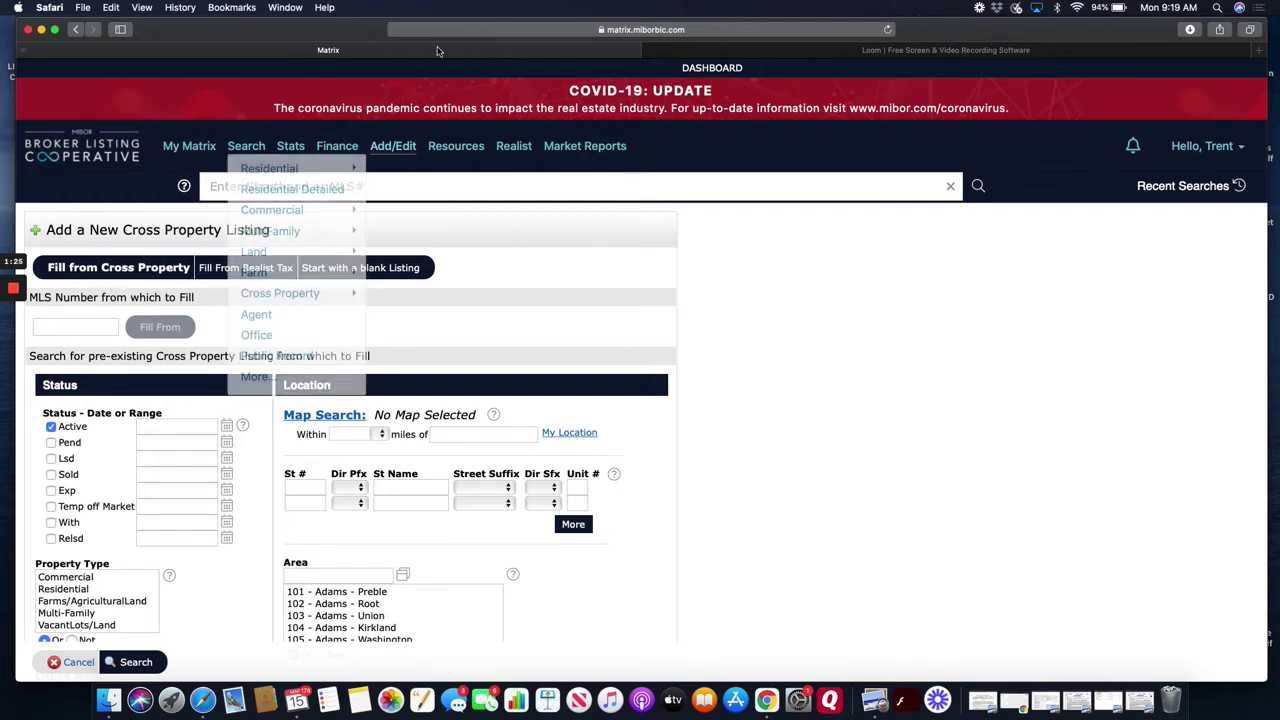
pyautogui.moveTo(293, 148)
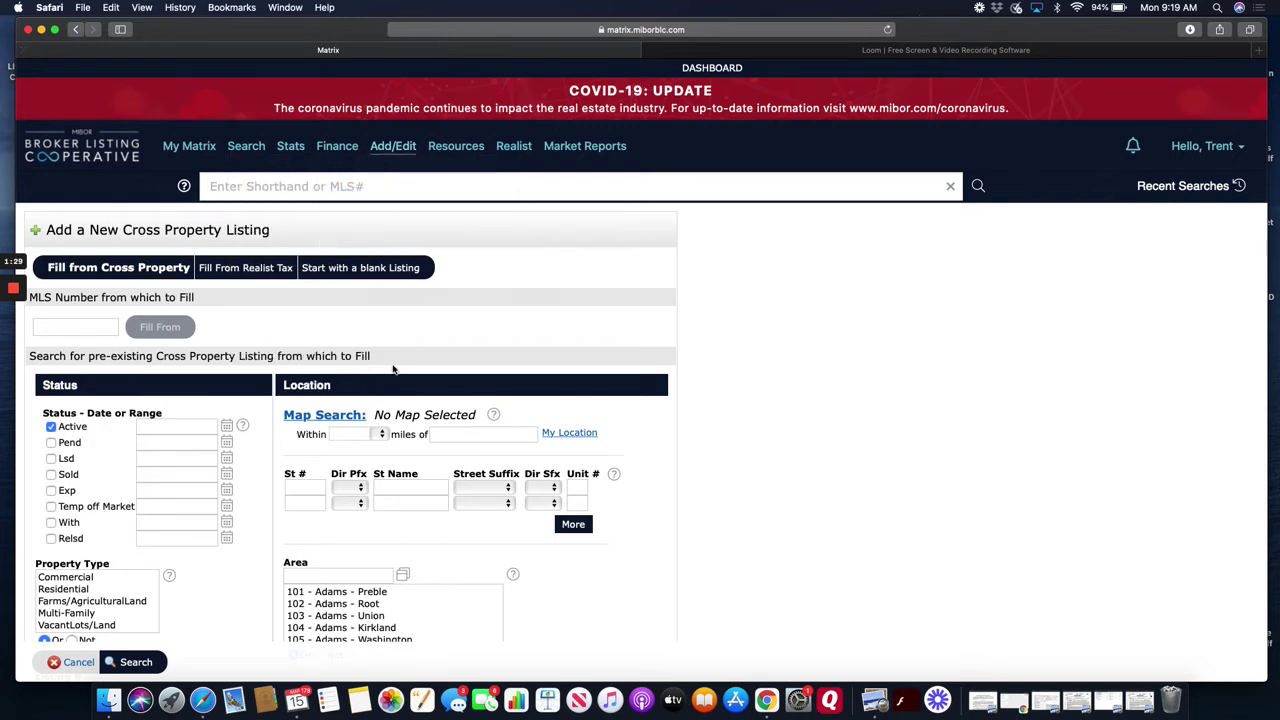
pyautogui.click(94, 326)
pyautogui.moveTo(205, 148)
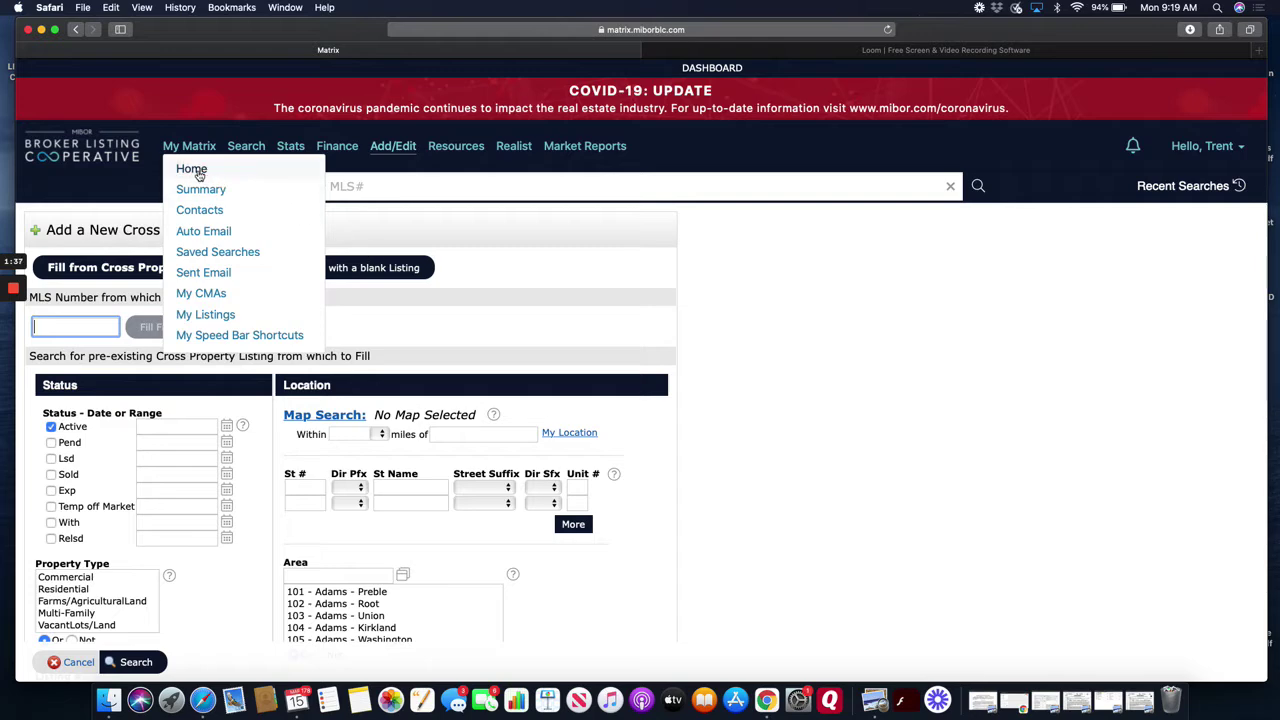
pyautogui.click(198, 173)
pyautogui.scroll(-10, 702, 433)
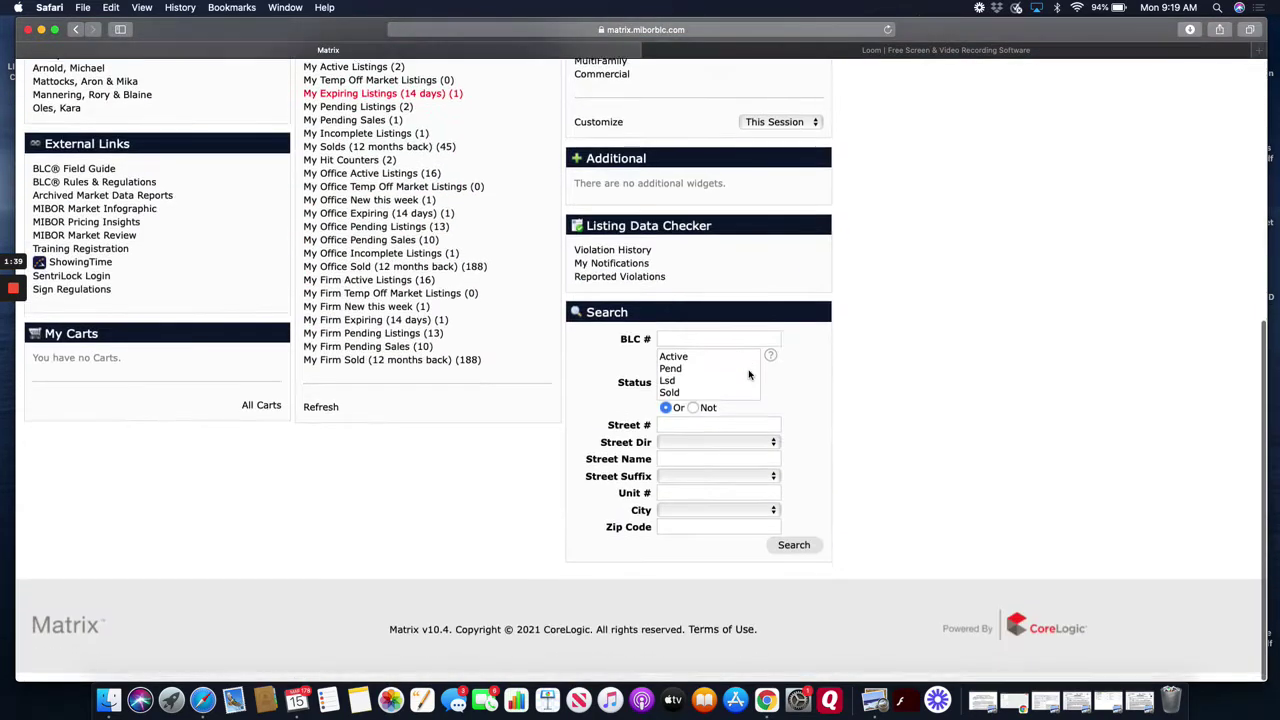
pyautogui.click(702, 433)
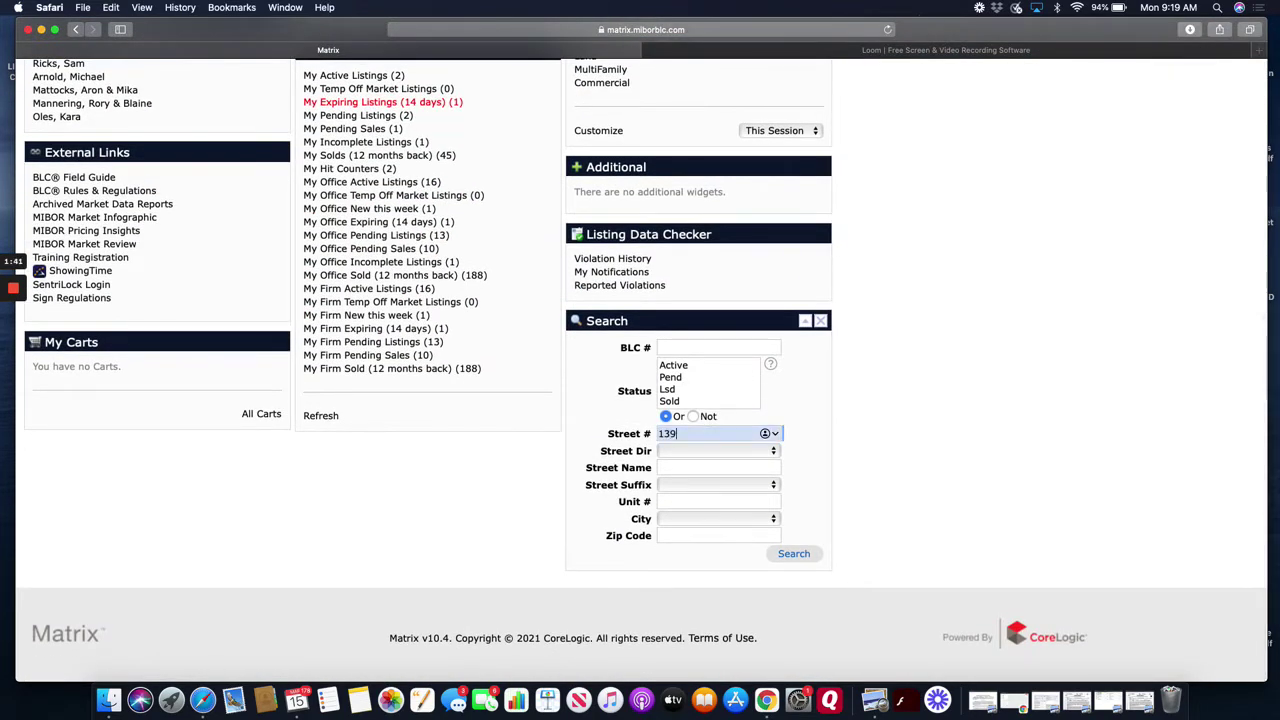
pyautogui.press('Tab')
pyautogui.press('Tab')
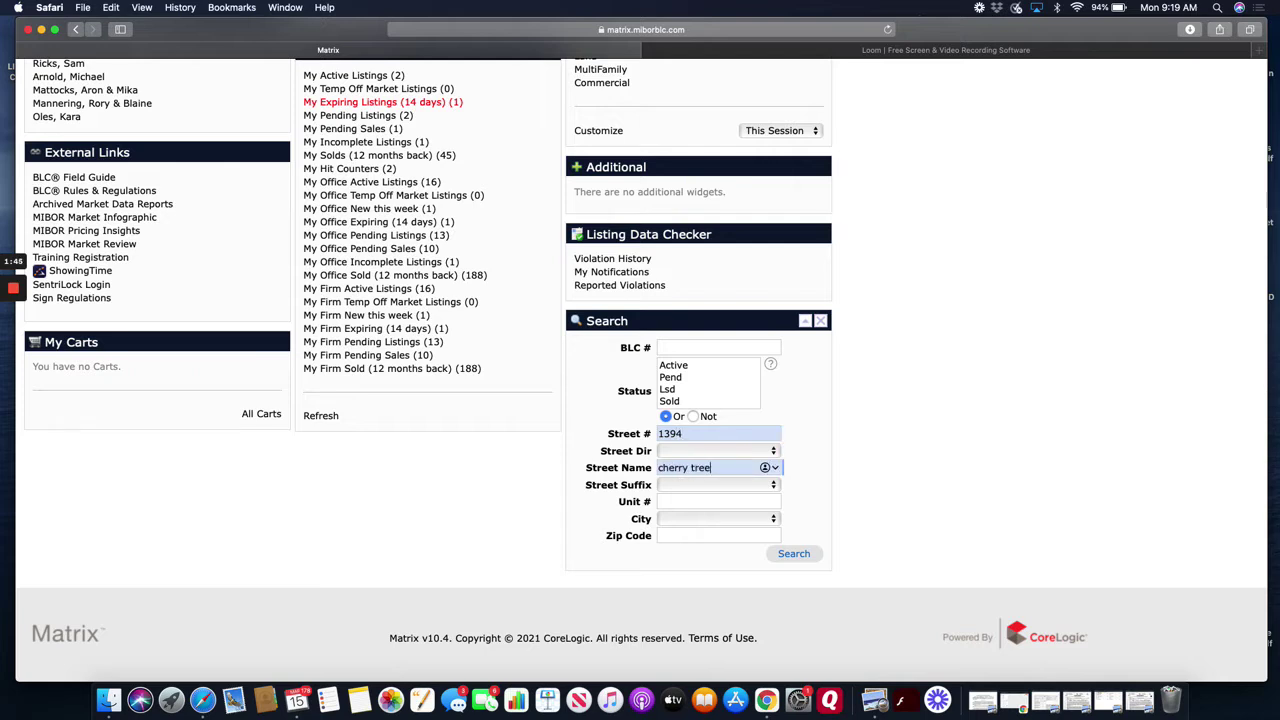
pyautogui.press('Return')
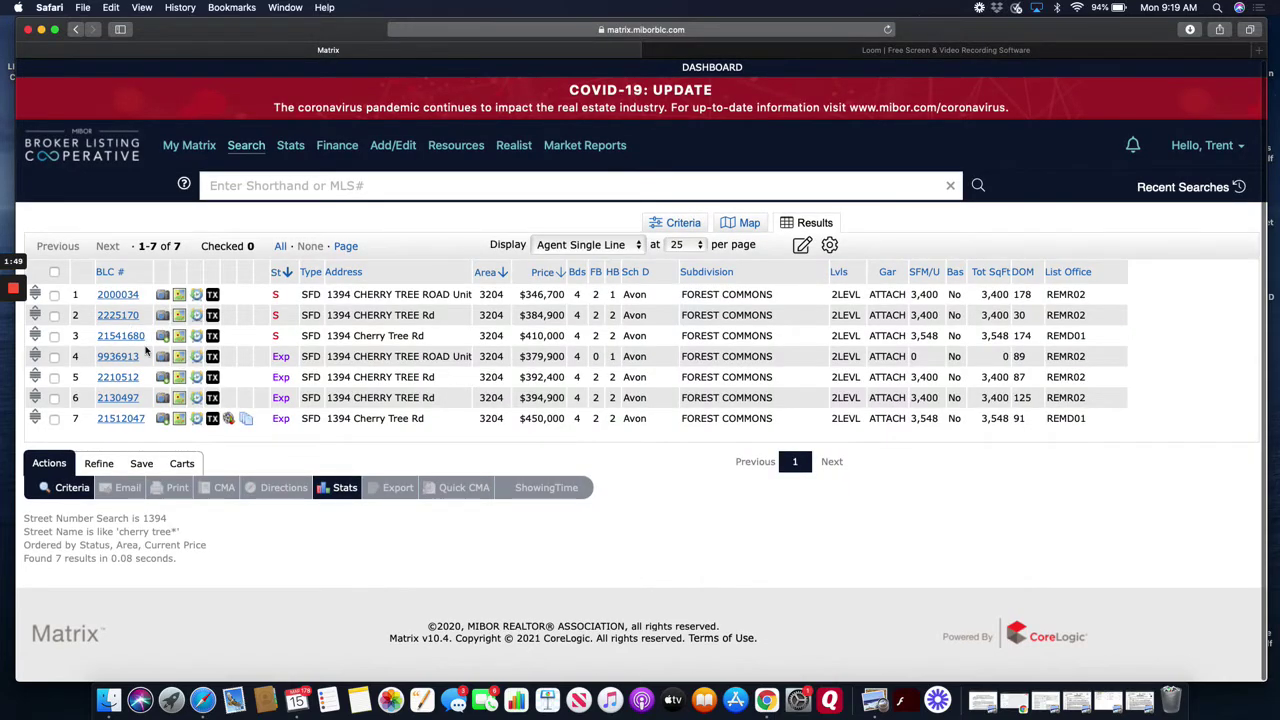
pyautogui.rightClick(135, 341)
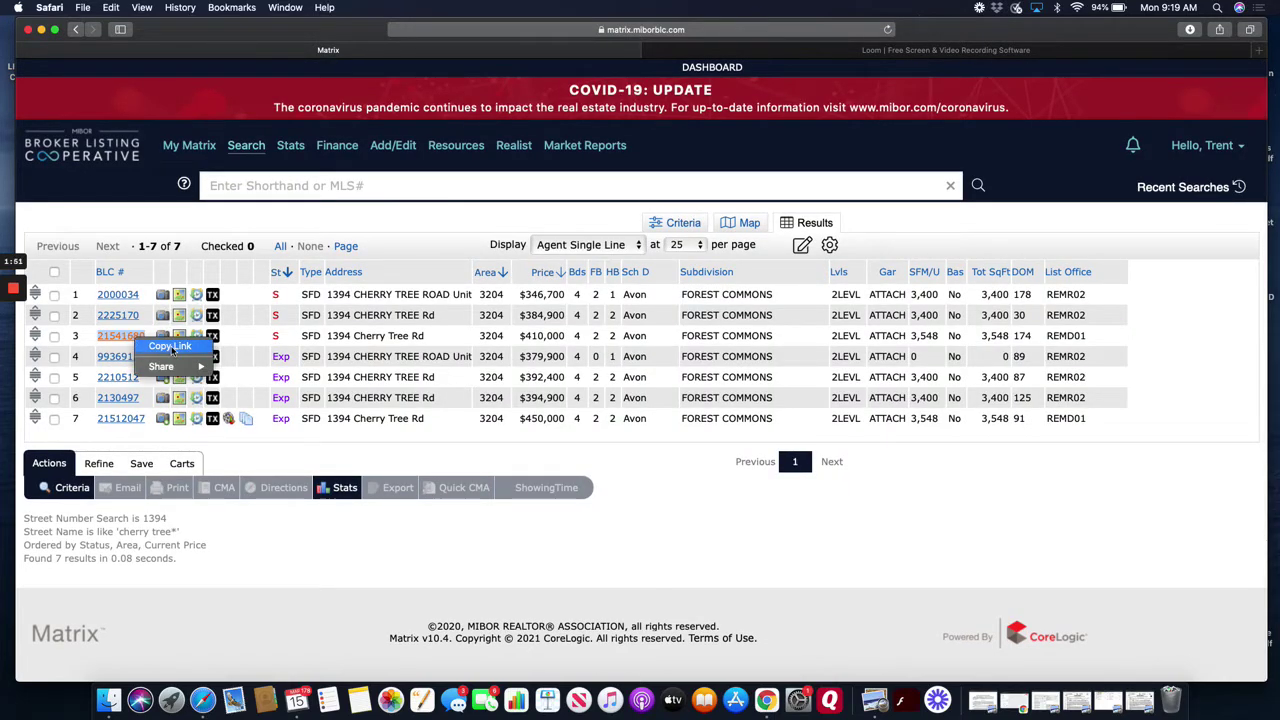
pyautogui.click(170, 346)
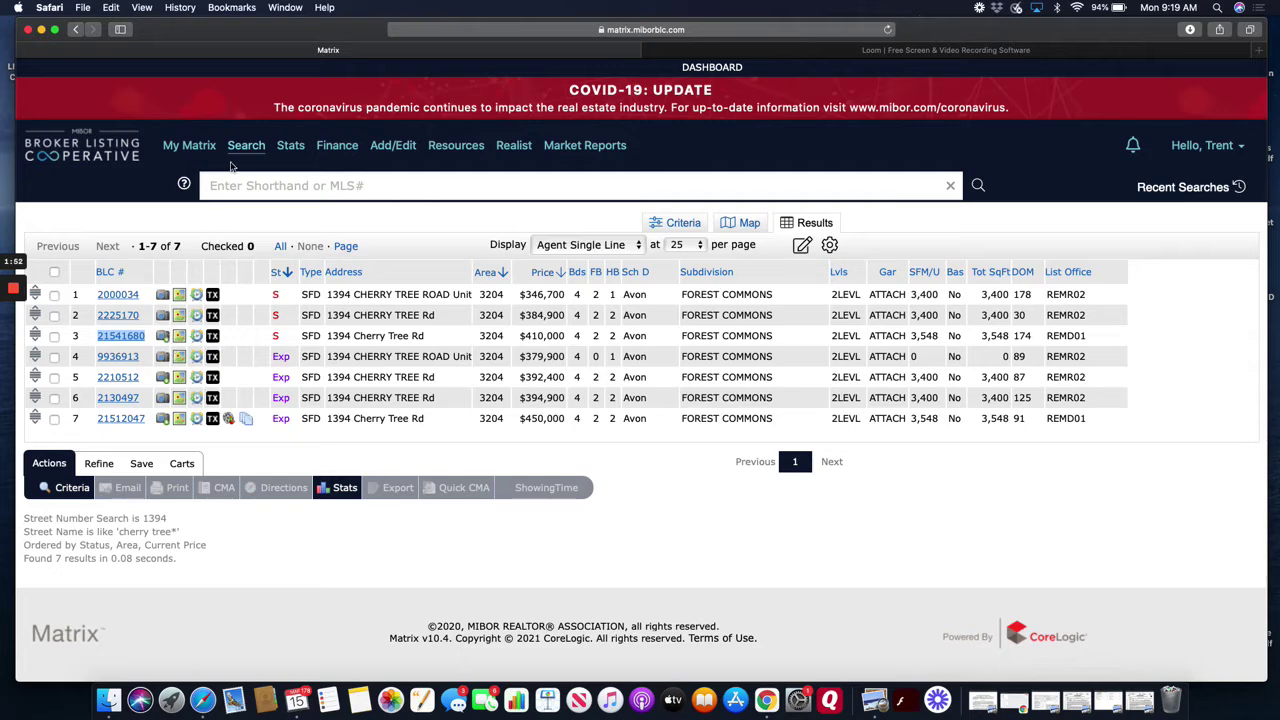
# - Open a new residential listing form and paste the copied link into the MLS Number field
pyautogui.click(396, 150)
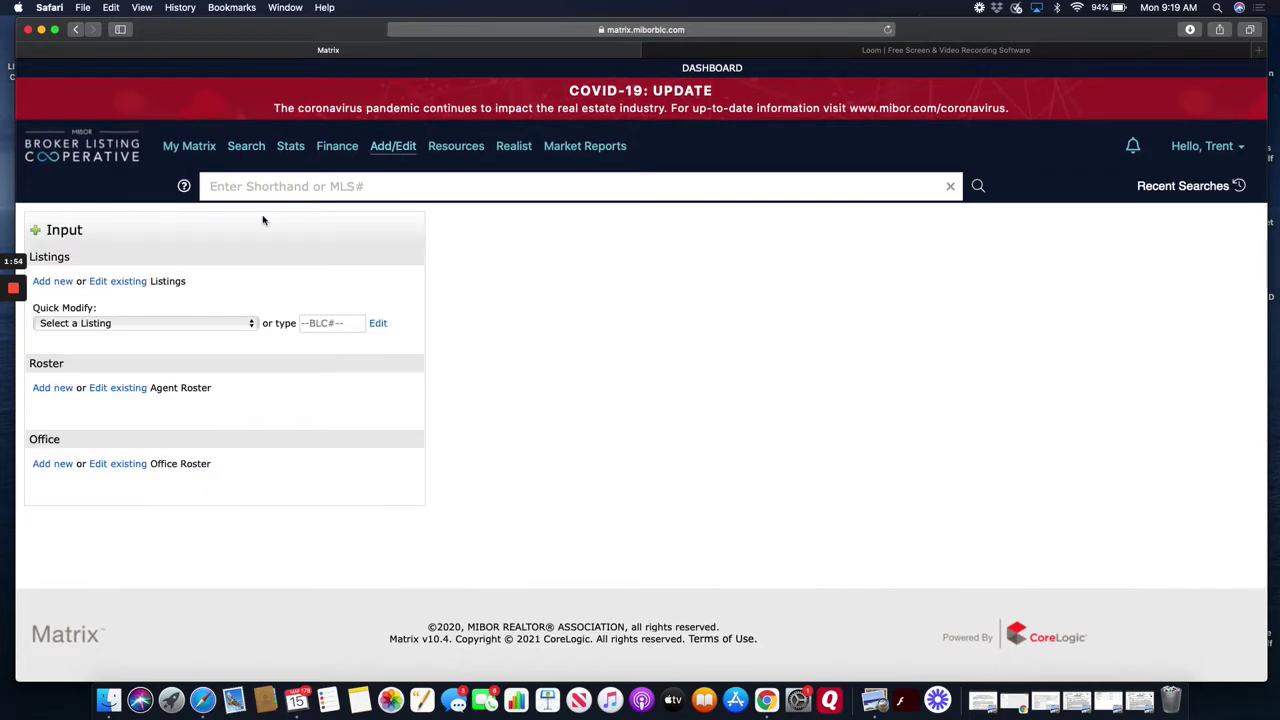
pyautogui.click(68, 285)
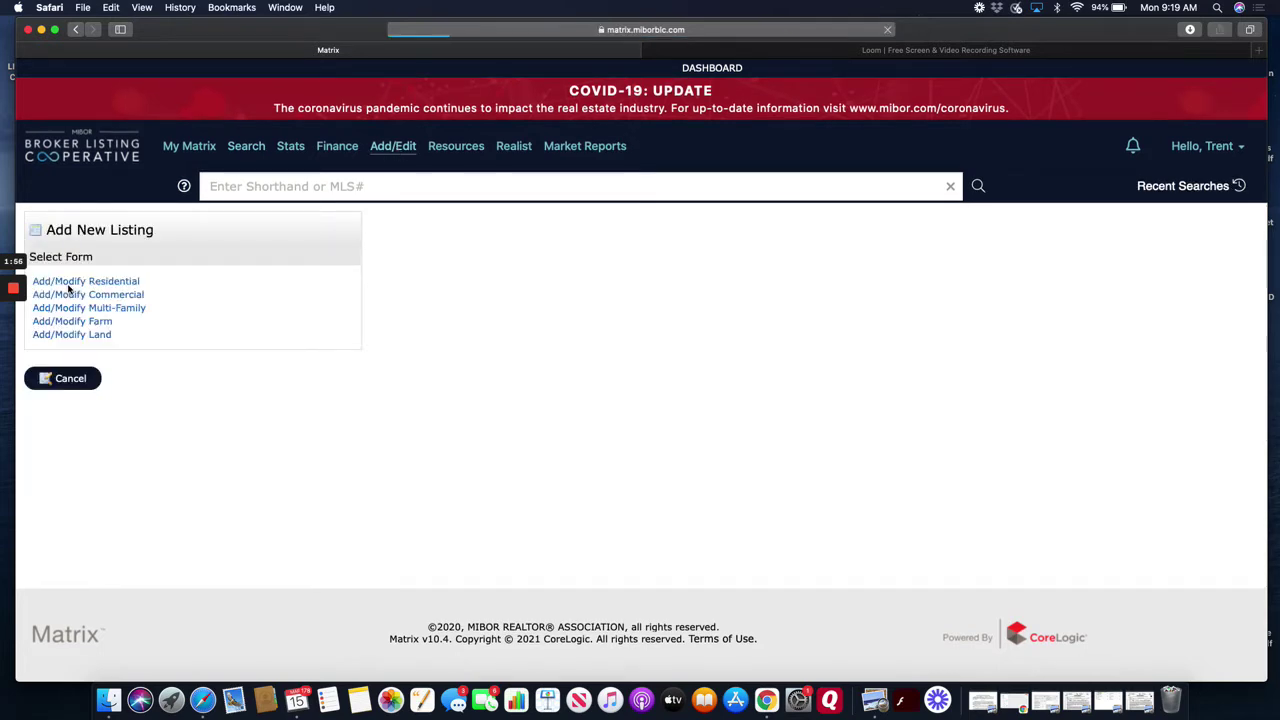
pyautogui.click(68, 284)
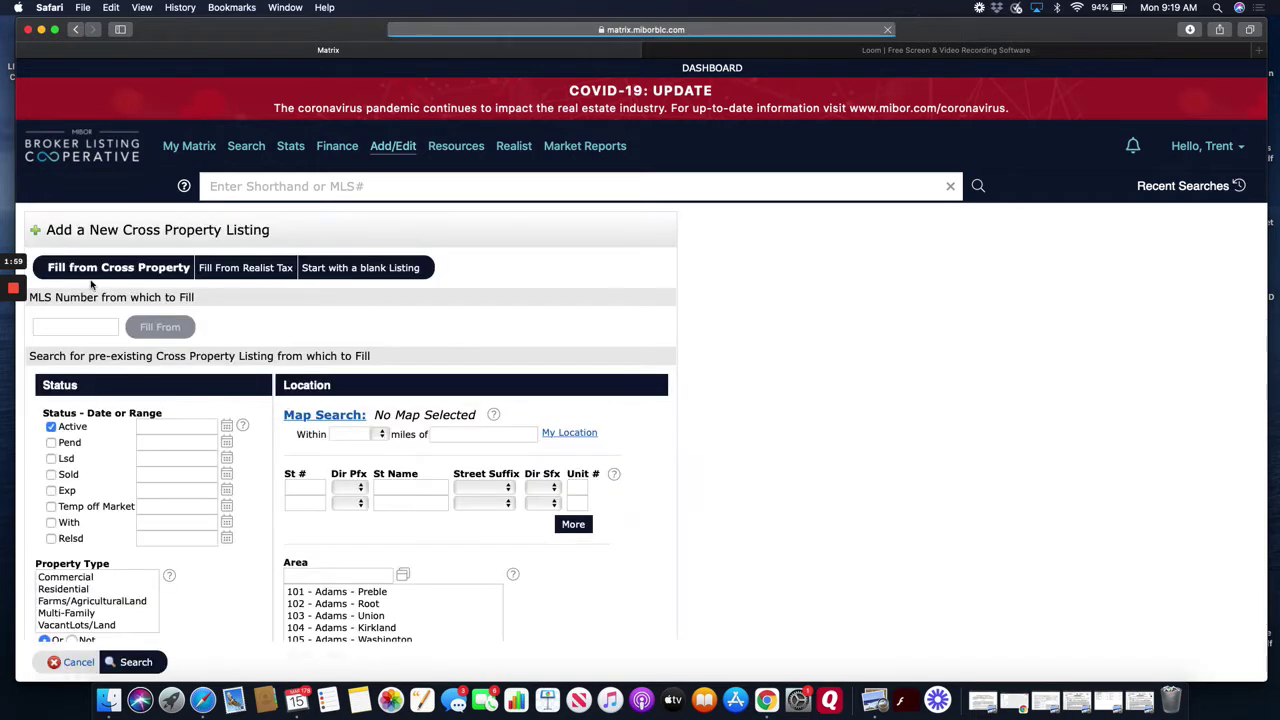
pyautogui.click(77, 329)
pyautogui.rightClick(77, 329)
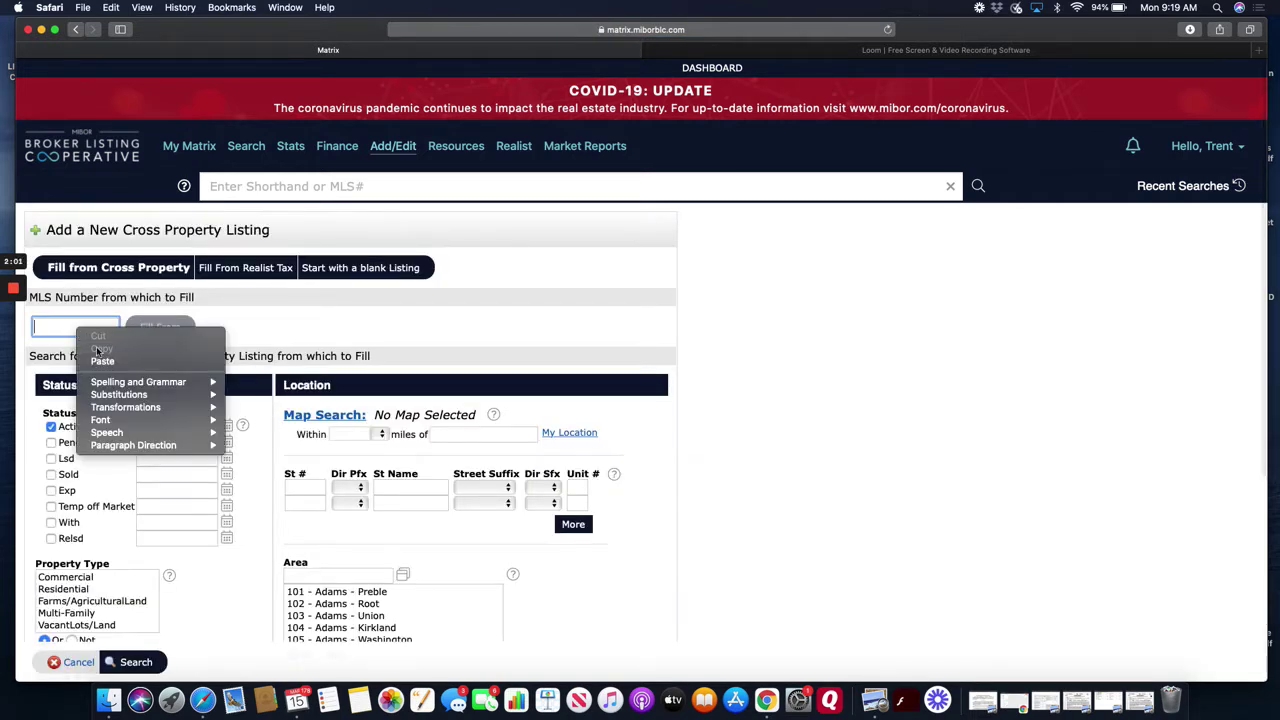
pyautogui.click(102, 360)
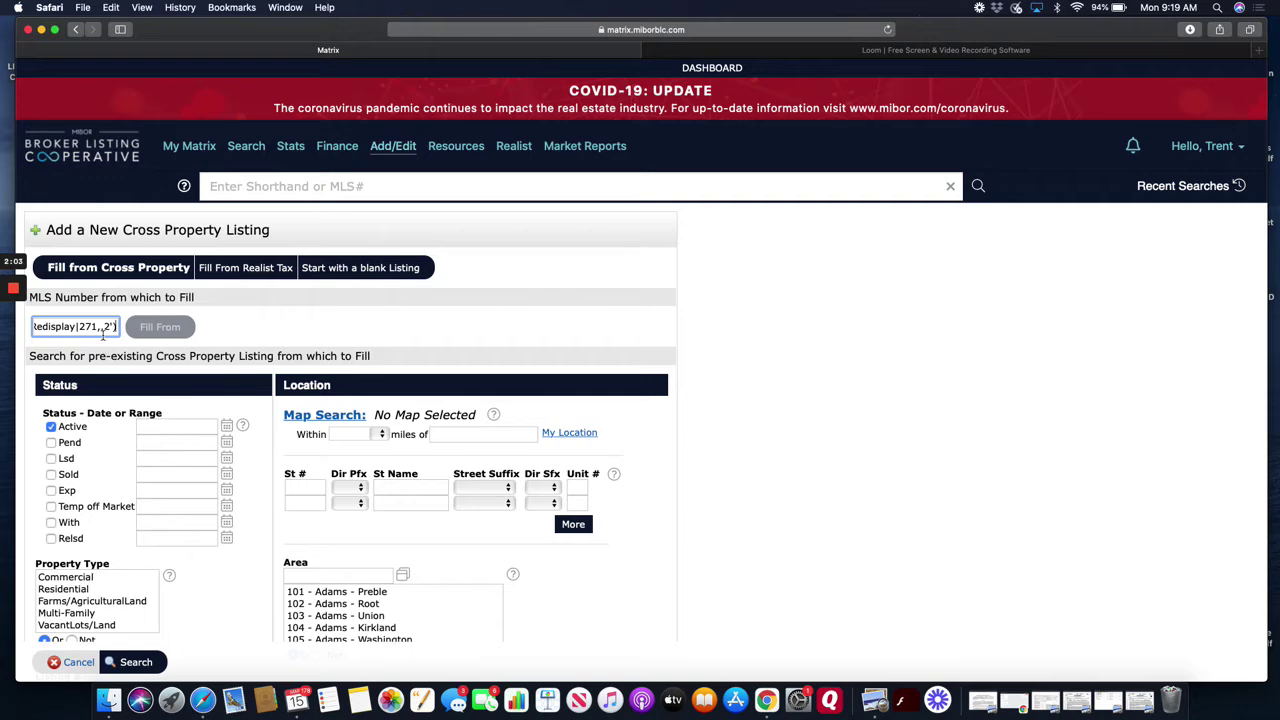
pyautogui.scroll(-1, 103, 329)
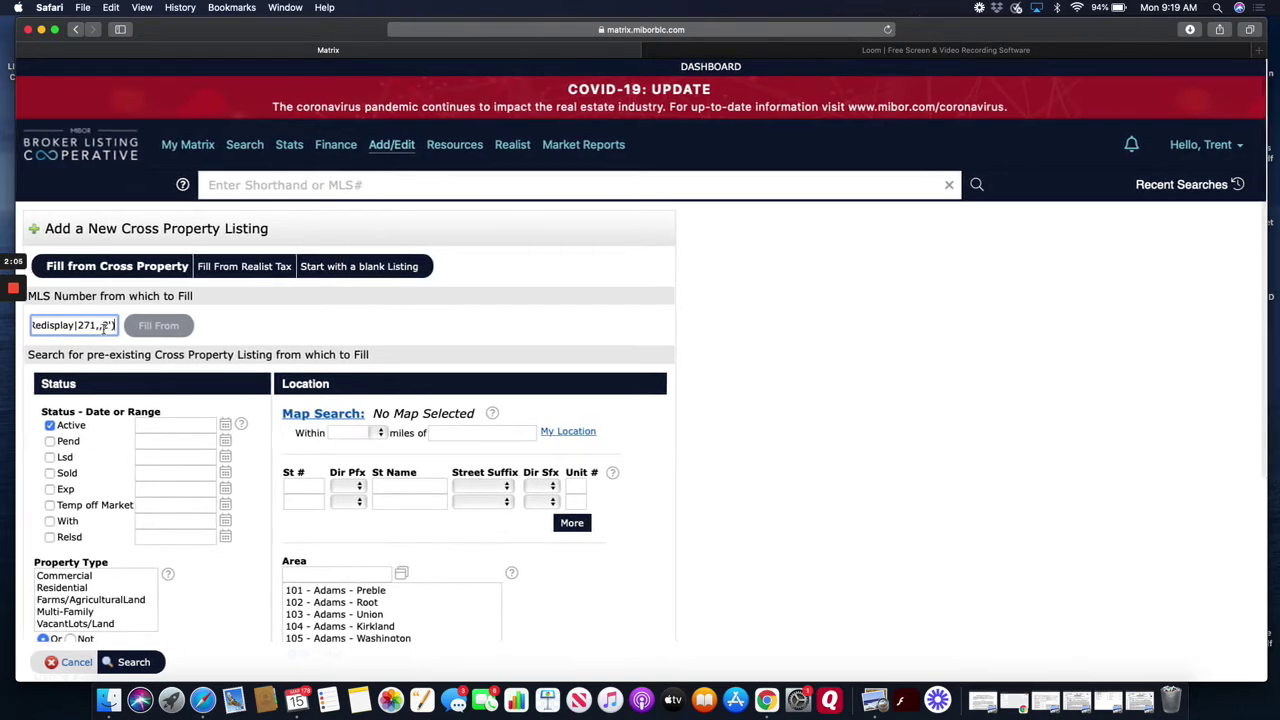
# - Select and delete the stray pasted link text from the MLS Number field
pyautogui.click(79, 326)
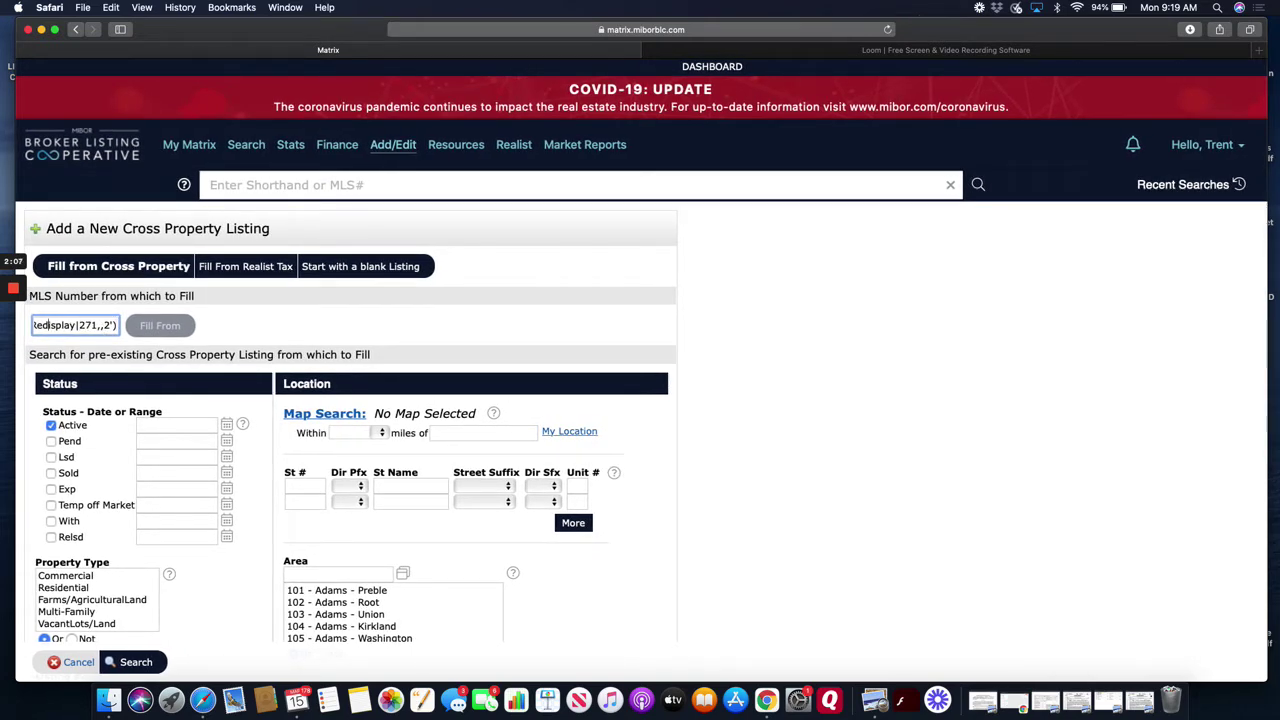
pyautogui.press('Left')
pyautogui.press('Left')
pyautogui.press('Left')
pyautogui.press('Left')
pyautogui.press('Left')
pyautogui.press('Left')
pyautogui.press('Left')
pyautogui.press('Left')
pyautogui.press('Left')
pyautogui.press('Left')
pyautogui.press('Left')
pyautogui.press('Left')
pyautogui.press('Left')
pyautogui.press('Left')
pyautogui.press('Left')
pyautogui.press('Left')
pyautogui.press('Left')
pyautogui.press('Left')
pyautogui.press('Left')
pyautogui.press('Left')
pyautogui.press('Left')
pyautogui.press('Left')
pyautogui.press('Left')
pyautogui.press('Left')
pyautogui.press('Left')
pyautogui.press('Left')
pyautogui.press('Left')
pyautogui.press('Left')
pyautogui.press('Left')
pyautogui.press('Left')
pyautogui.press('Left')
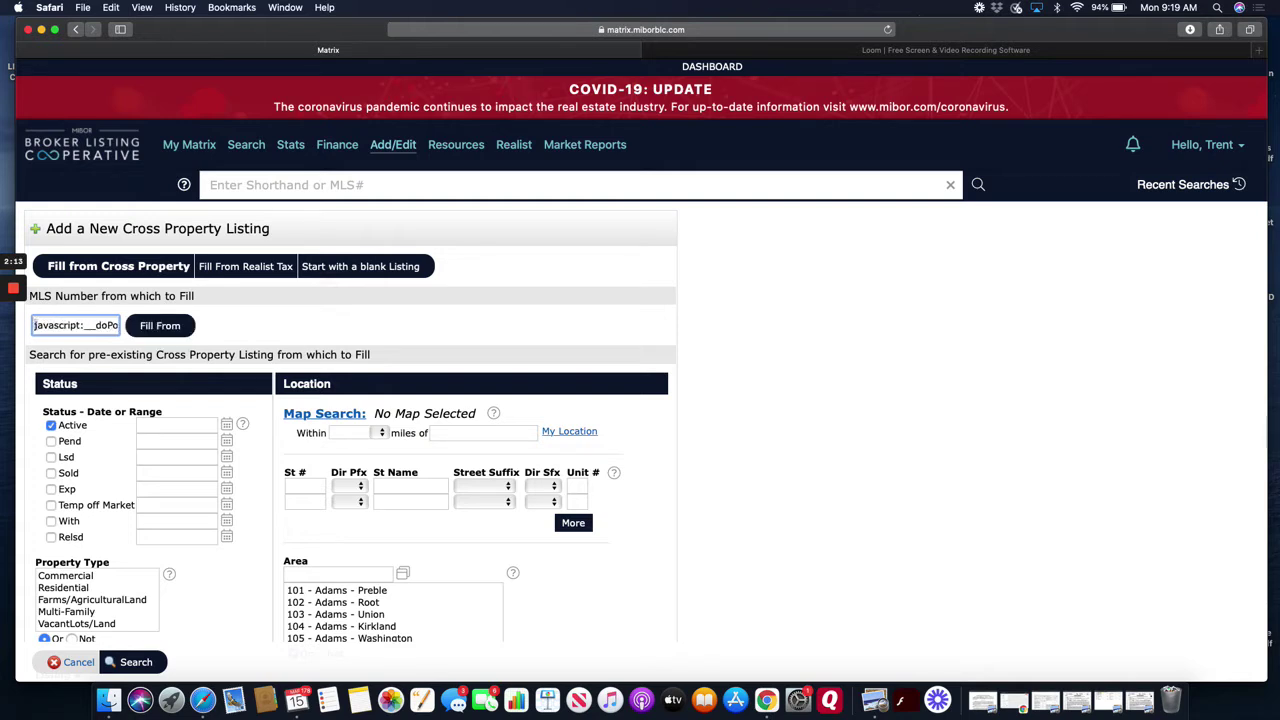
pyautogui.hotkey('shift', 'Right')
pyautogui.hotkey('shift', 'Right')
pyautogui.hotkey('shift', 'Right')
pyautogui.hotkey('shift', 'Right')
pyautogui.hotkey('shift', 'Right')
pyautogui.hotkey('shift', 'Right')
pyautogui.hotkey('shift', 'Right')
pyautogui.hotkey('shift', 'Right')
pyautogui.hotkey('shift', 'Right')
pyautogui.hotkey('shift', 'Right')
pyautogui.hotkey('shift', 'Right')
pyautogui.hotkey('shift', 'Right')
pyautogui.hotkey('shift', 'Right')
pyautogui.hotkey('shift', 'Right')
pyautogui.hotkey('shift', 'Right')
pyautogui.hotkey('shift', 'Right')
pyautogui.hotkey('shift', 'Right')
pyautogui.hotkey('shift', 'Right')
pyautogui.hotkey('shift', 'Right')
pyautogui.hotkey('shift', 'Right')
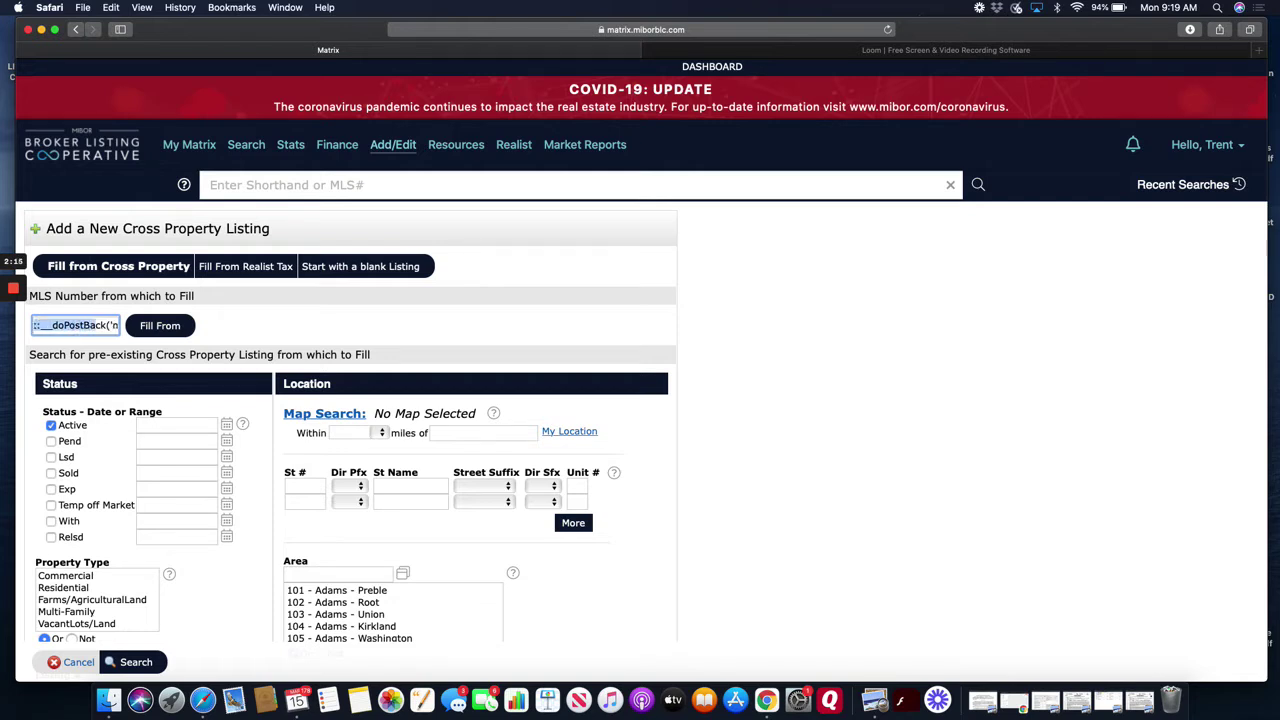
pyautogui.hotkey('shift', 'Right')
pyautogui.hotkey('shift', 'Right')
pyautogui.hotkey('shift', 'Right')
pyautogui.hotkey('shift', 'Right')
pyautogui.hotkey('shift', 'Right')
pyautogui.hotkey('shift', 'Right')
pyautogui.hotkey('shift', 'Right')
pyautogui.hotkey('shift', 'Right')
pyautogui.hotkey('shift', 'Right')
pyautogui.hotkey('shift', 'Right')
pyautogui.hotkey('shift', 'Right')
pyautogui.hotkey('shift', 'Right')
pyautogui.hotkey('shift', 'Right')
pyautogui.hotkey('shift', 'Right')
pyautogui.hotkey('shift', 'Right')
pyautogui.hotkey('shift', 'Right')
pyautogui.hotkey('shift', 'Right')
pyautogui.hotkey('shift', 'Right')
pyautogui.hotkey('shift', 'Right')
pyautogui.hotkey('shift', 'Right')
pyautogui.hotkey('shift', 'Right')
pyautogui.hotkey('shift', 'Right')
pyautogui.hotkey('shift', 'Right')
pyautogui.hotkey('shift', 'Right')
pyautogui.hotkey('shift', 'Right')
pyautogui.hotkey('shift', 'Right')
pyautogui.hotkey('shift', 'Right')
pyautogui.press('BackSpace')
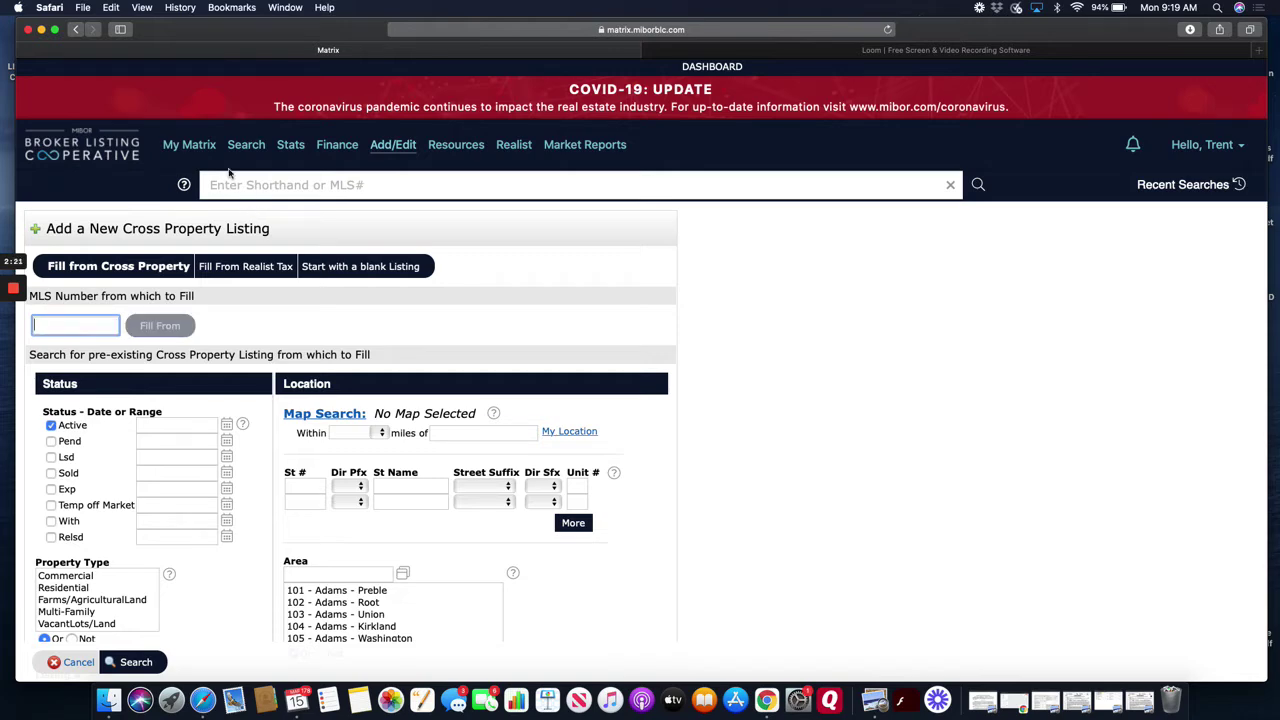
pyautogui.click(194, 168)
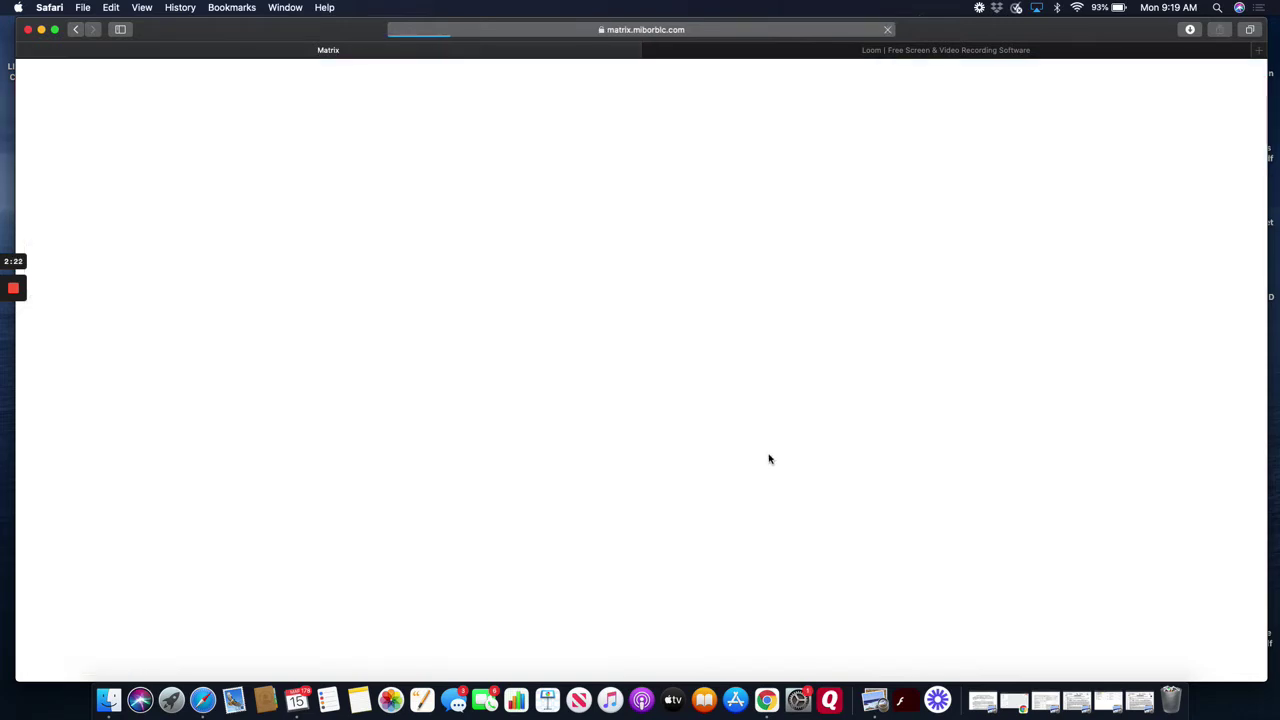
pyautogui.scroll(-10, 769, 457)
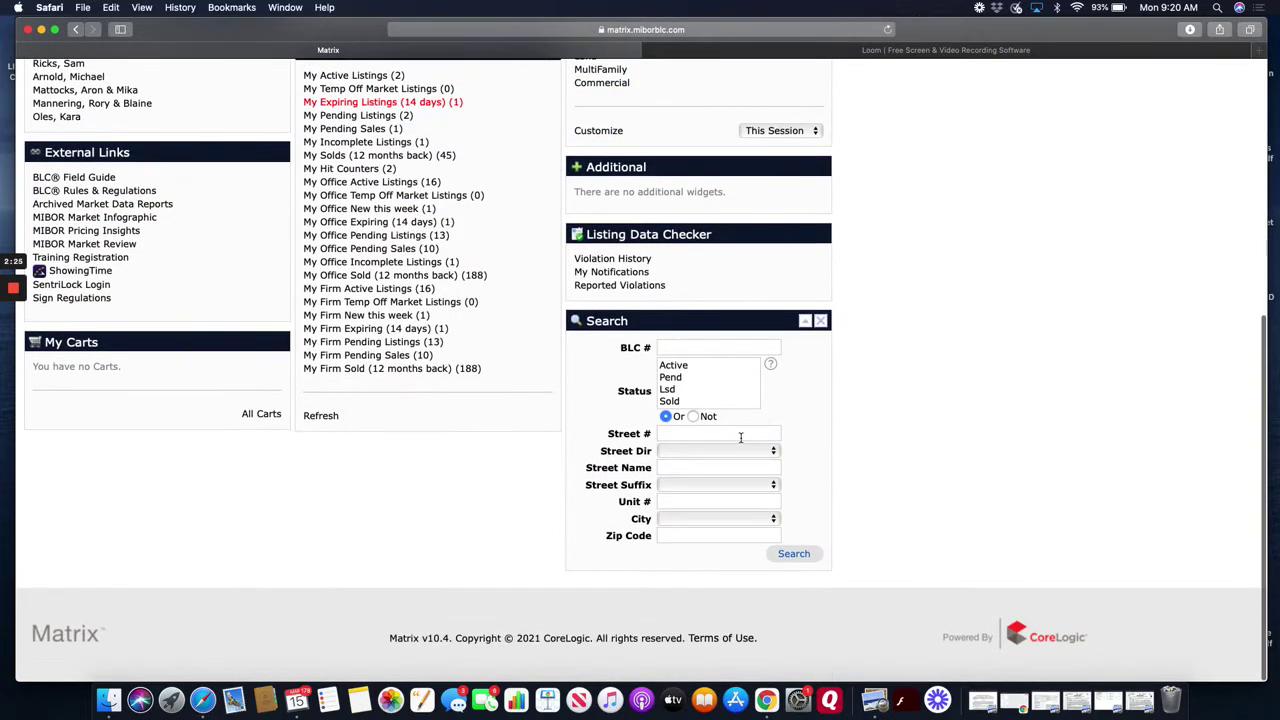
pyautogui.click(745, 431)
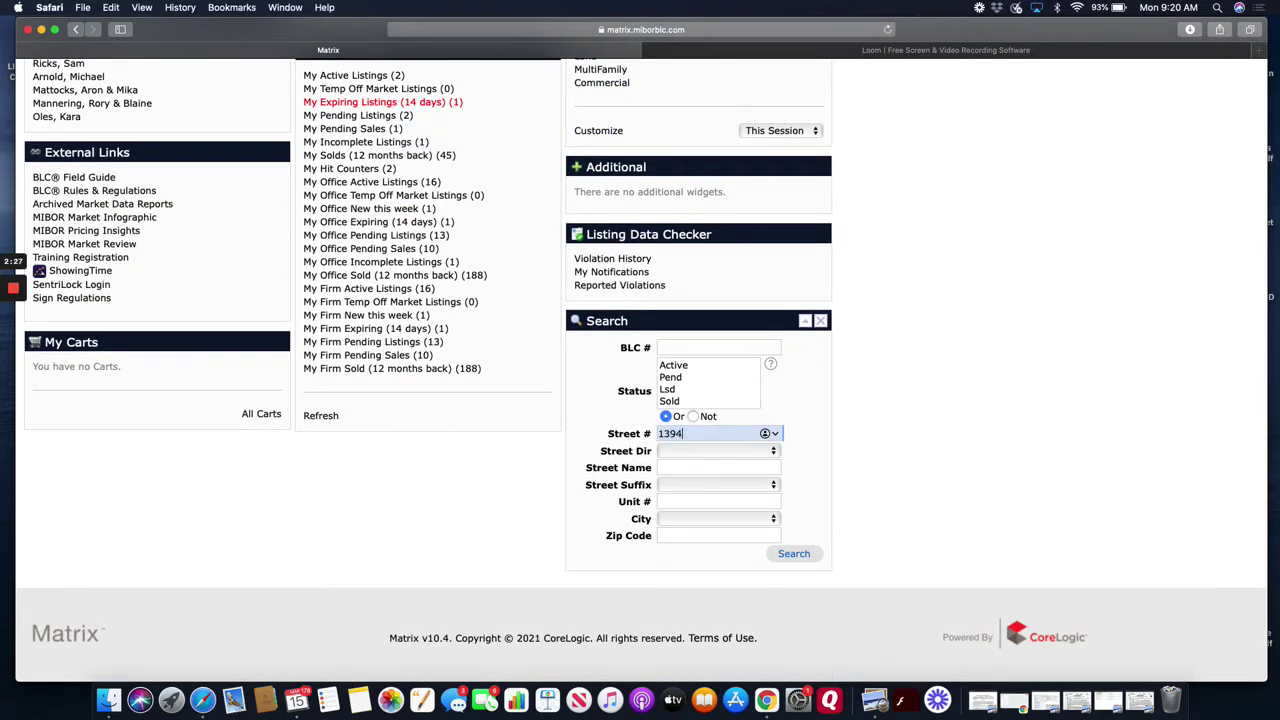
pyautogui.press('Tab')
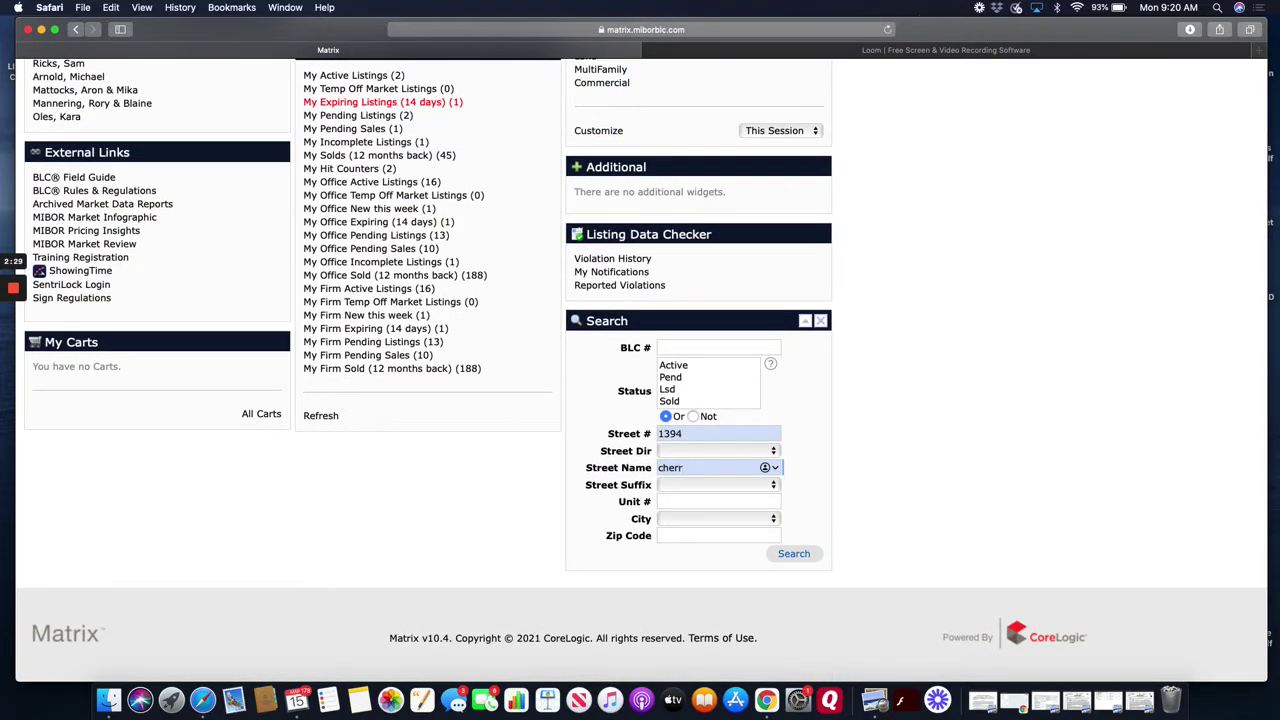
pyautogui.press('Return')
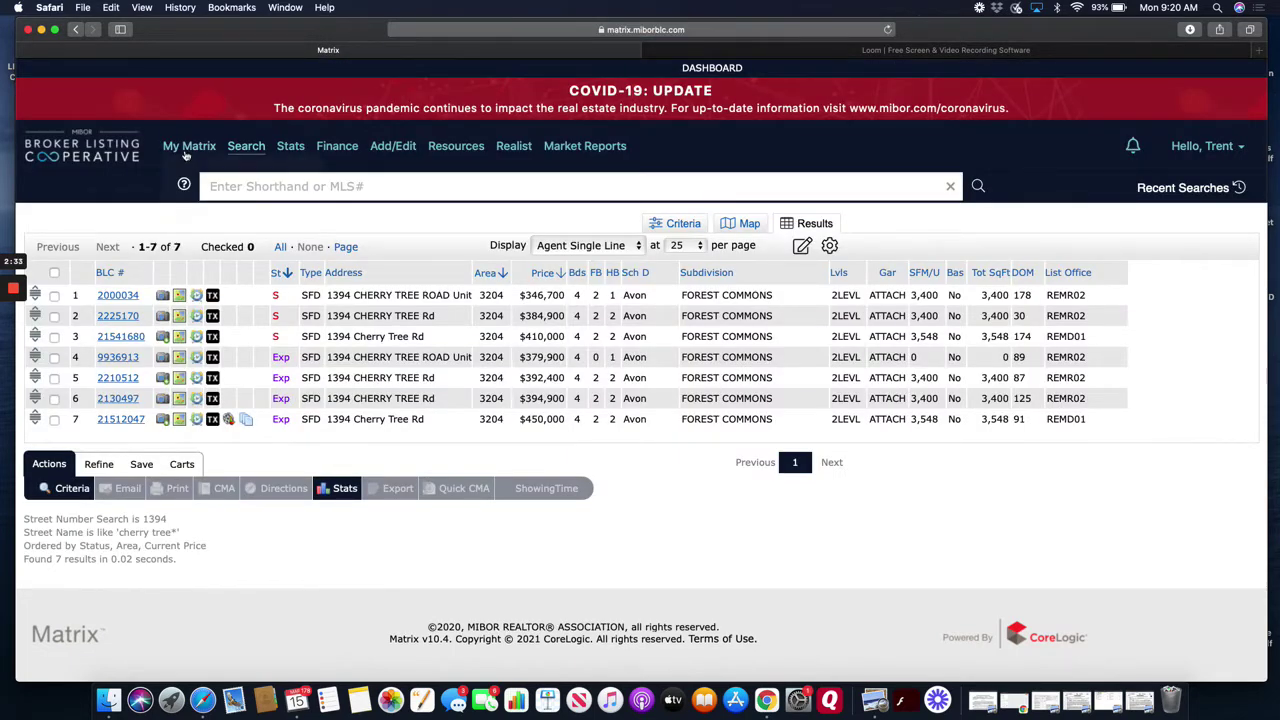
# - Open a new Add/Modify Residential listing and enter 21541680 as the MLS number to fill from
pyautogui.click(404, 150)
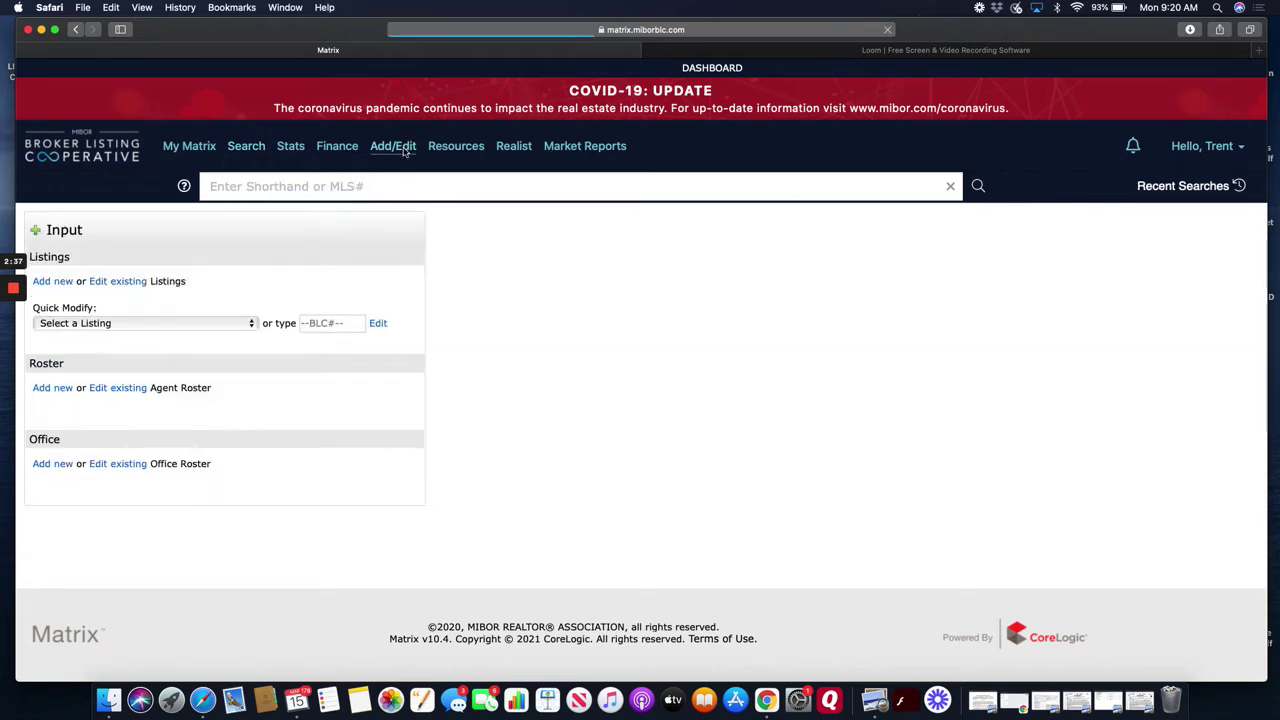
pyautogui.click(65, 285)
pyautogui.click(105, 283)
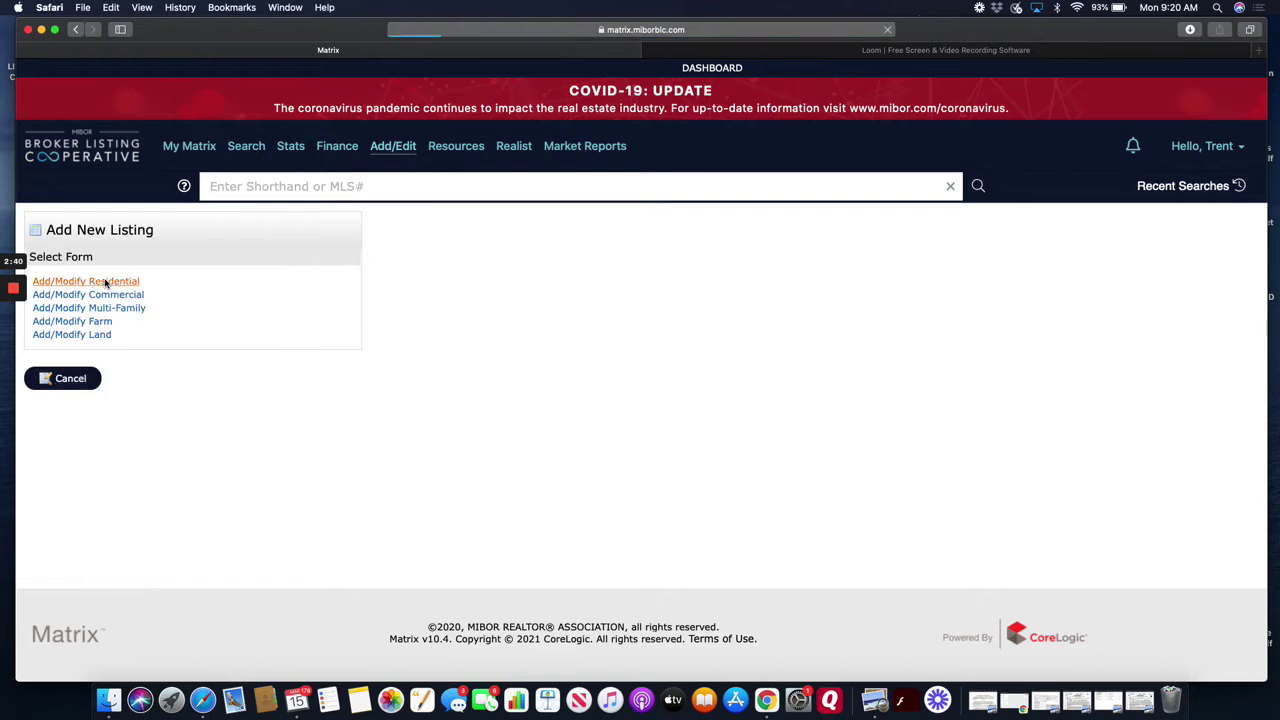
pyautogui.write('21')
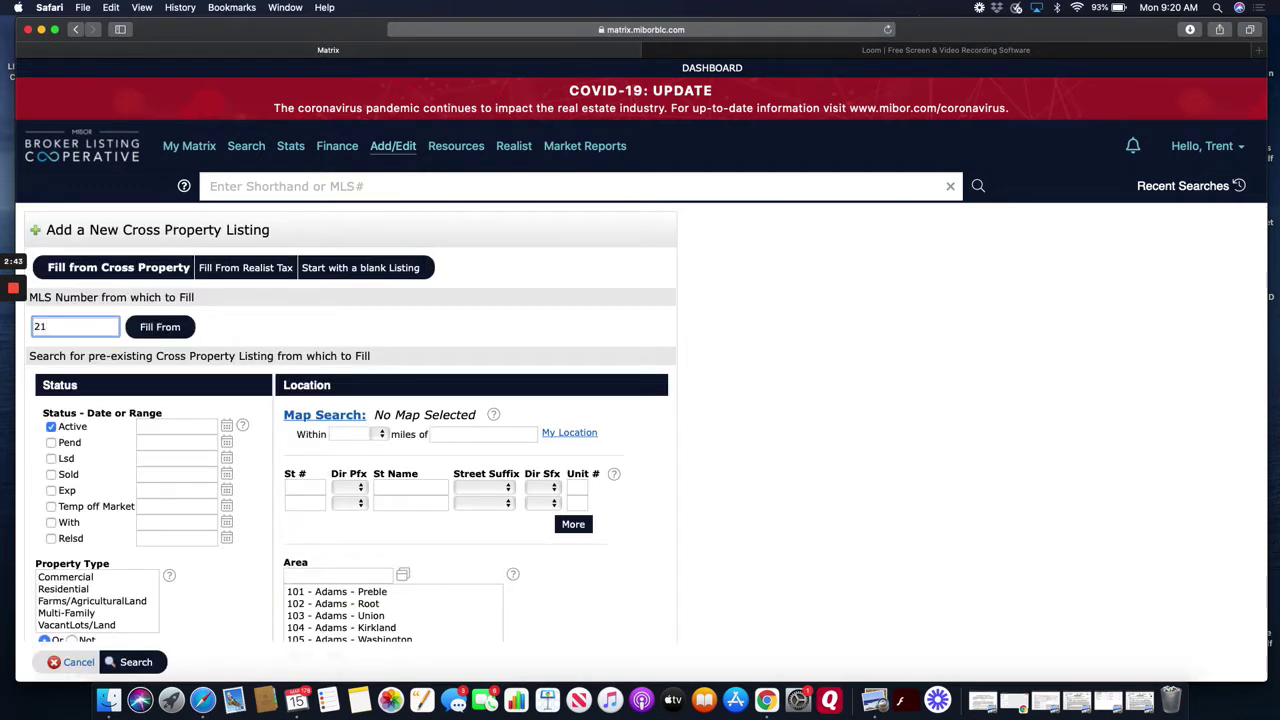
pyautogui.write('541680')
# - Fill the new residential form from listing 21541680 and review its Status tab
pyautogui.click(163, 328)
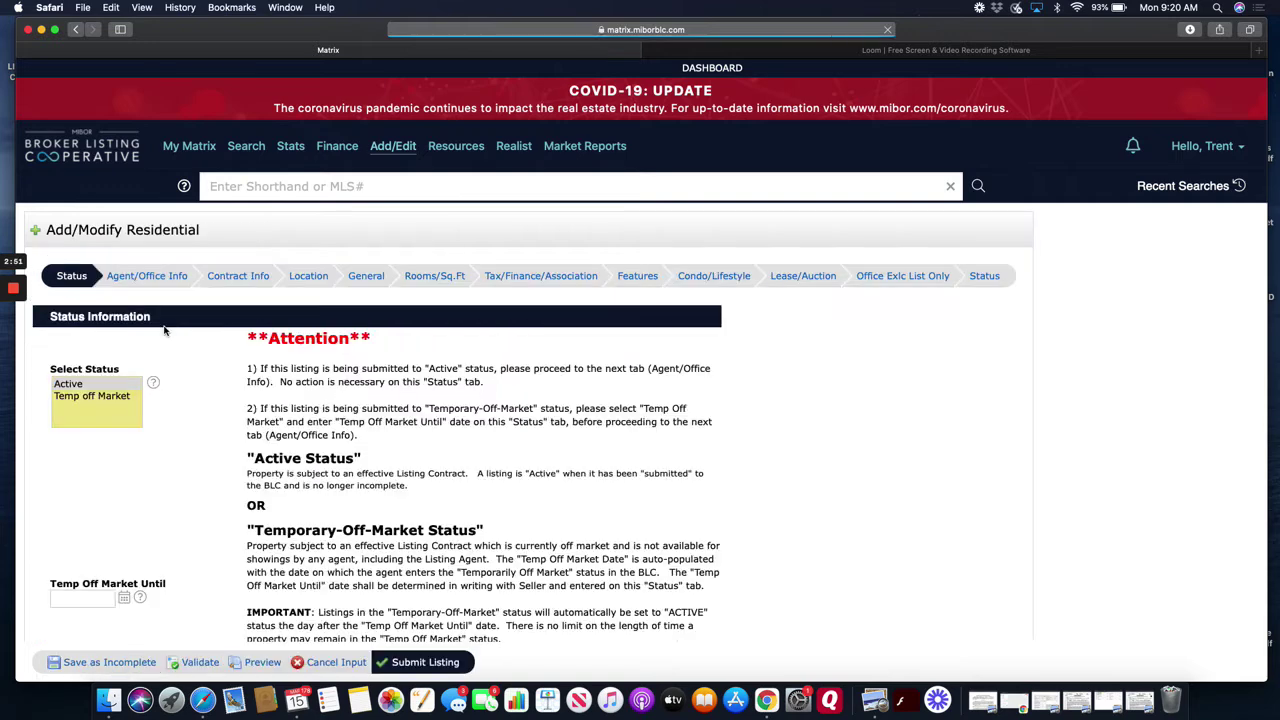
pyautogui.scroll(-2, 245, 358)
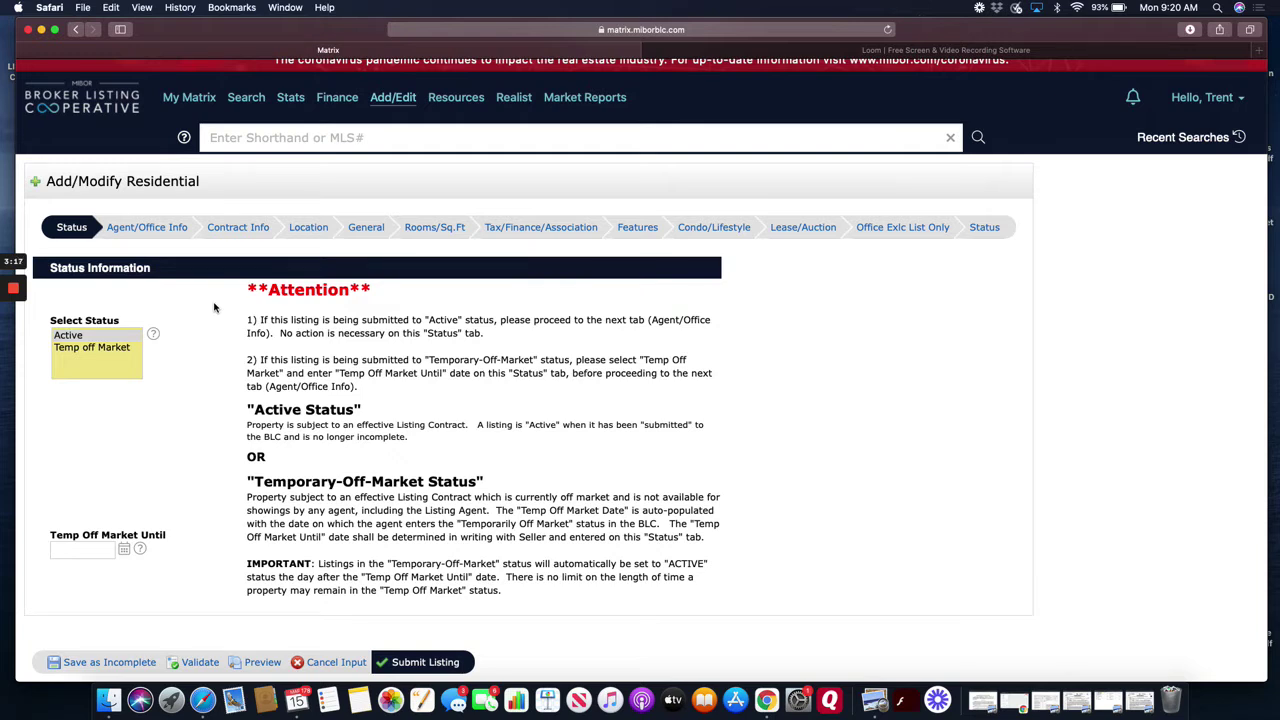
pyautogui.scroll(-2, 200, 320)
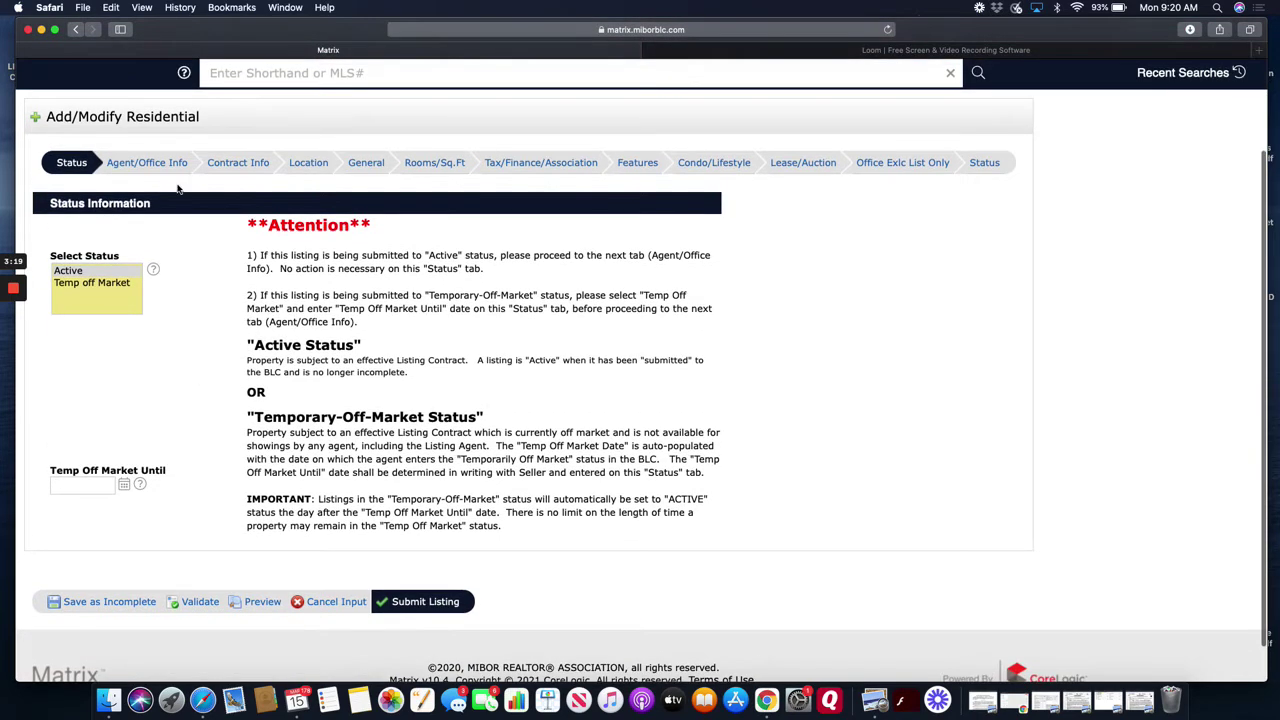
pyautogui.click(172, 165)
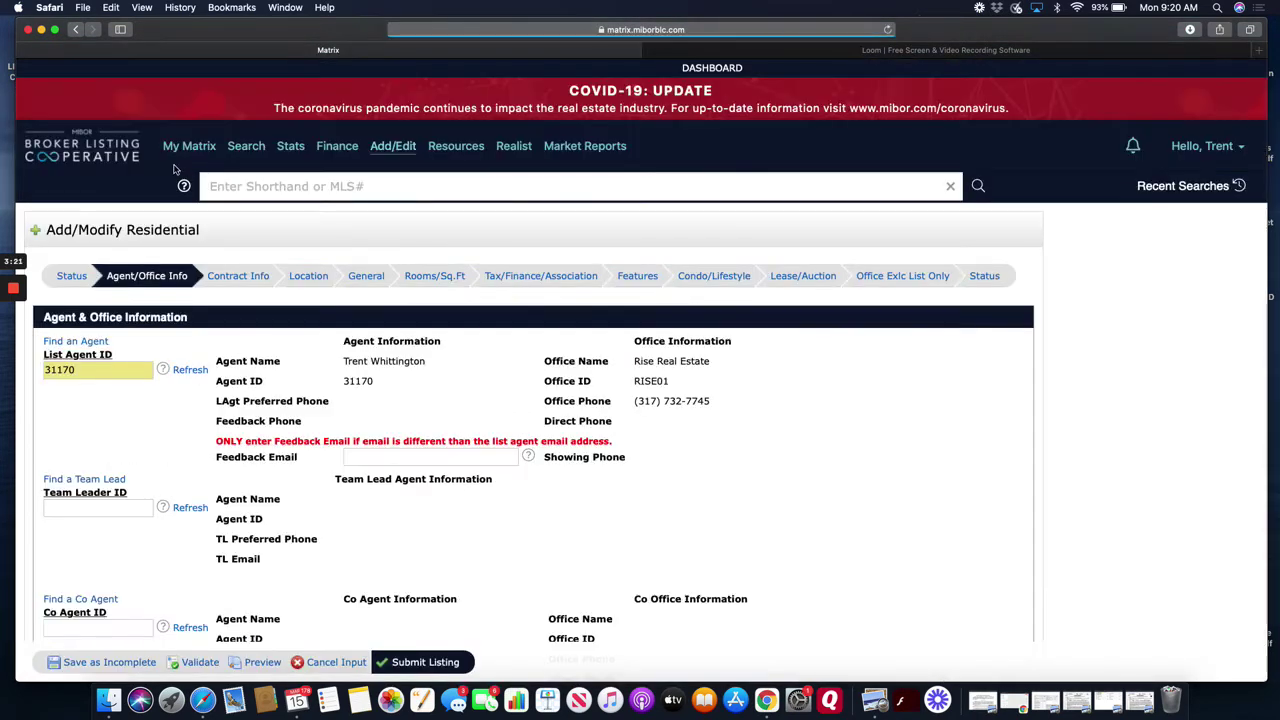
# - Enter the co-agent's ID in Co Agent ID and refresh to load co-agent and co-office details
pyautogui.scroll(-1, 190, 230)
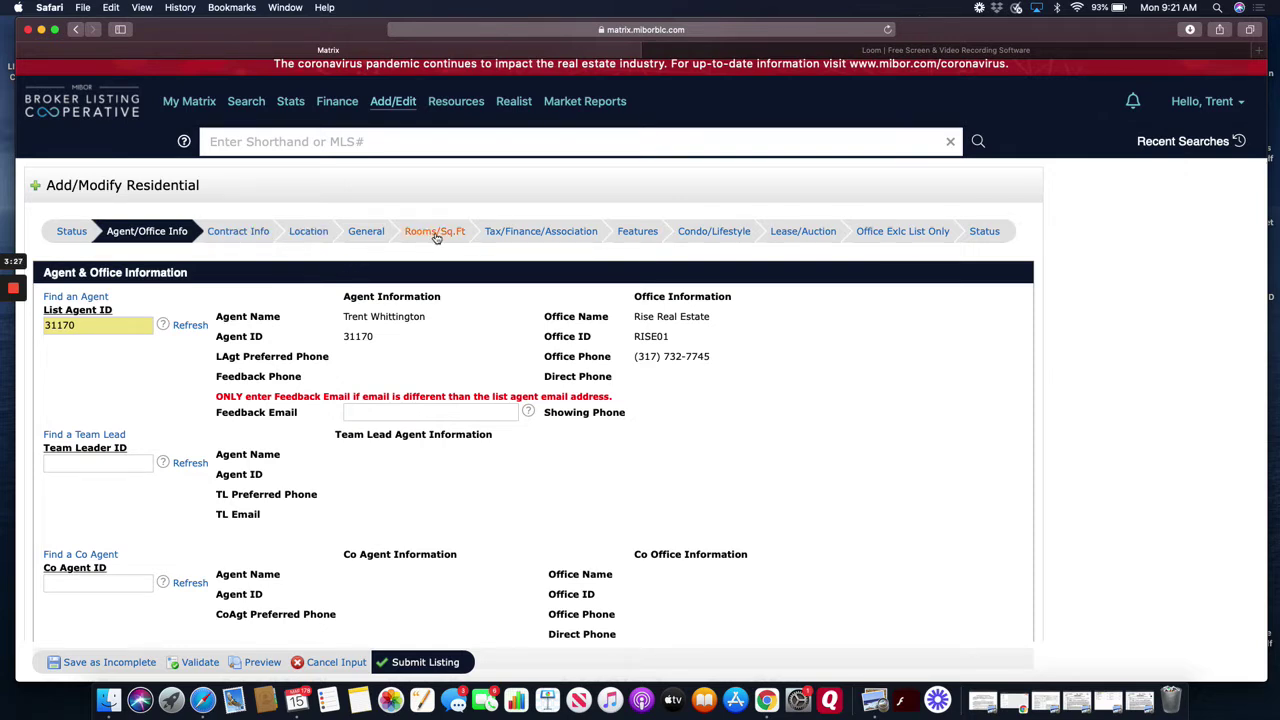
pyautogui.scroll(-1, 380, 320)
pyautogui.scroll(-1, 340, 378)
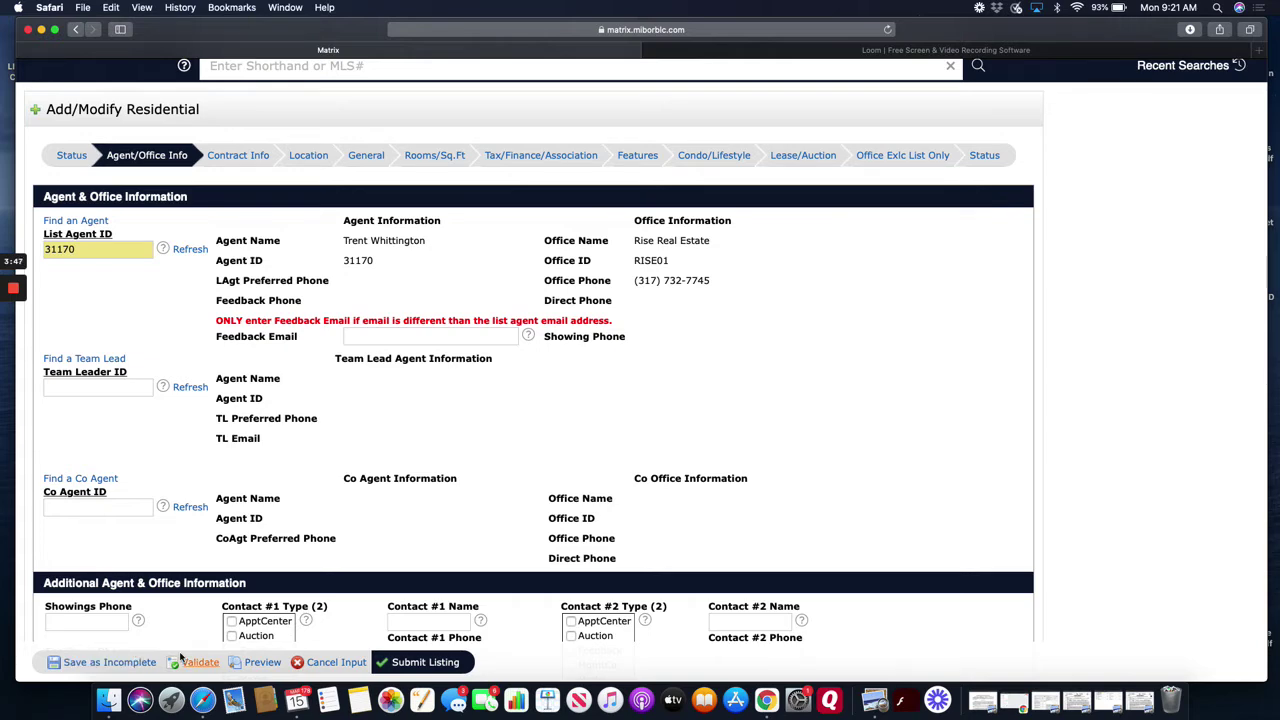
pyautogui.scroll(-5, 180, 640)
pyautogui.scroll(2, 190, 540)
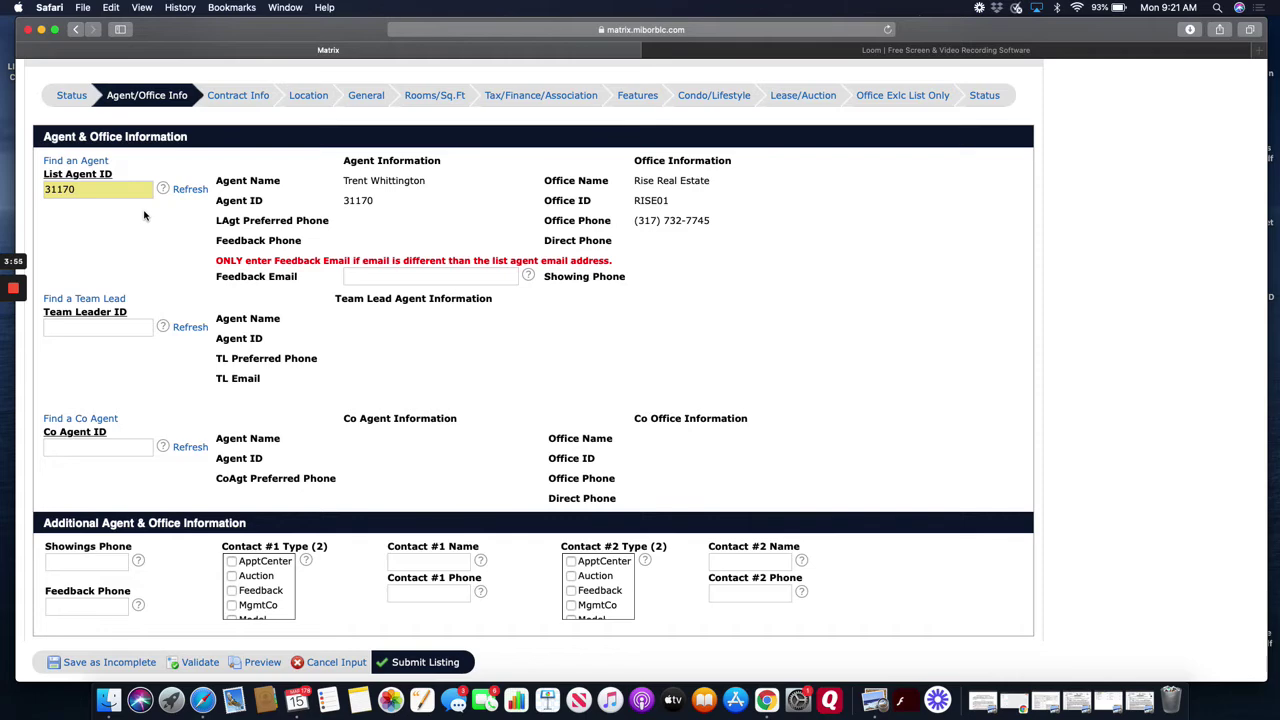
pyautogui.scroll(-1, 160, 253)
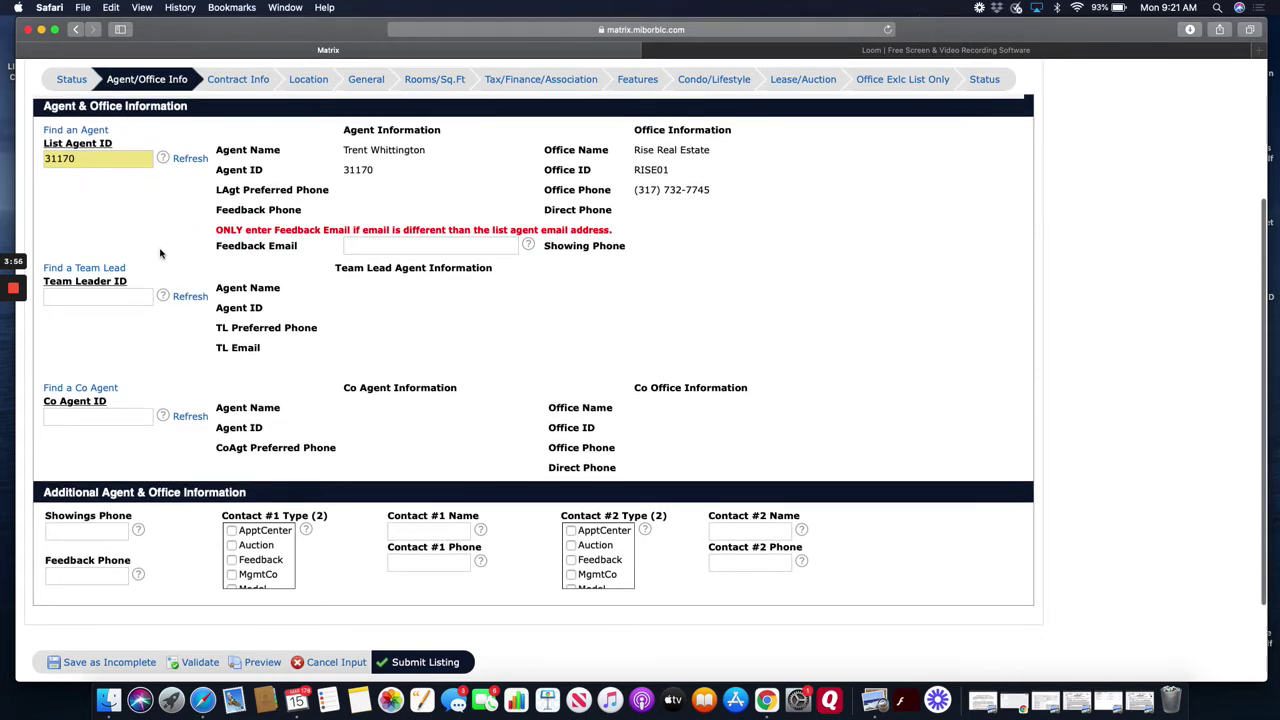
pyautogui.click(104, 415)
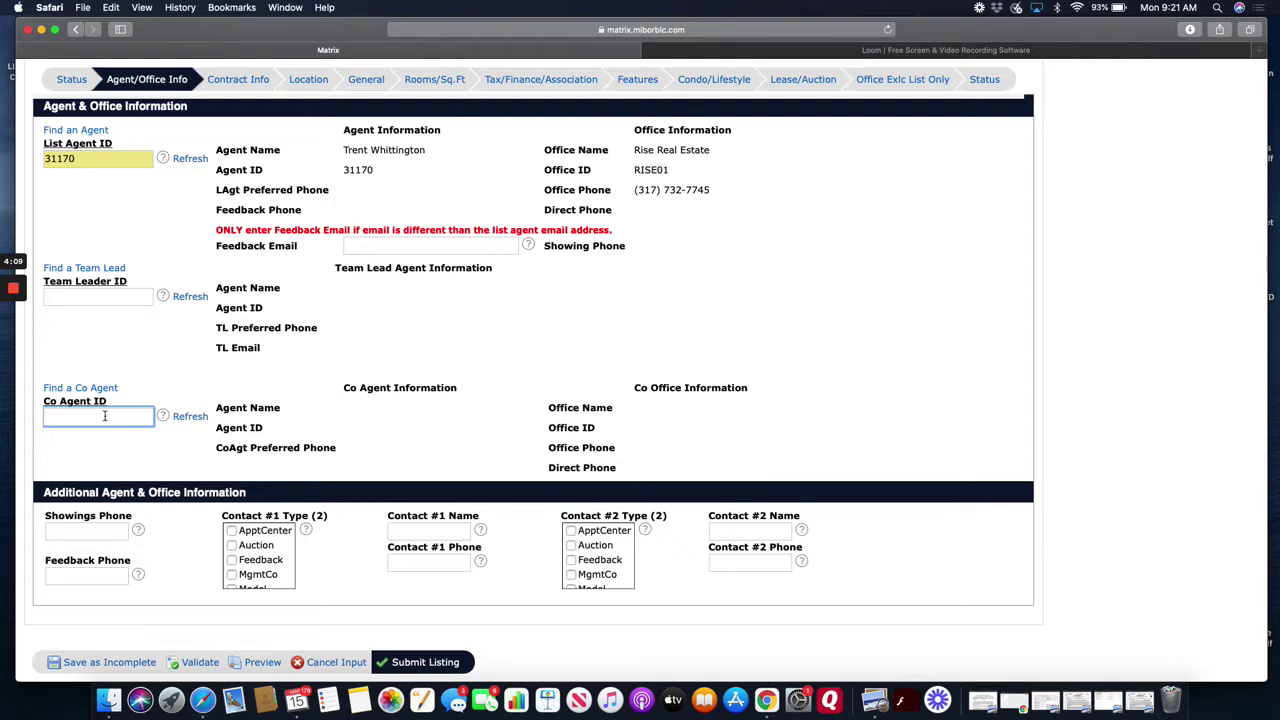
pyautogui.click(184, 418)
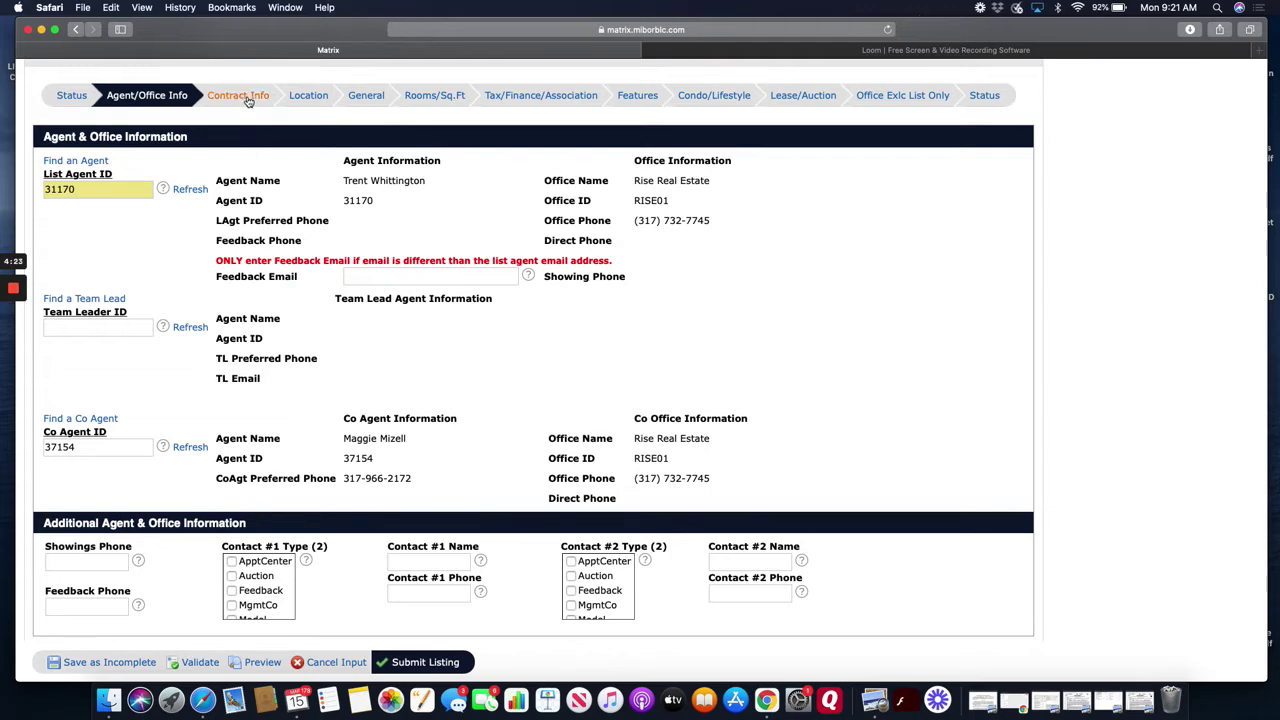
pyautogui.scroll(-2, 119, 533)
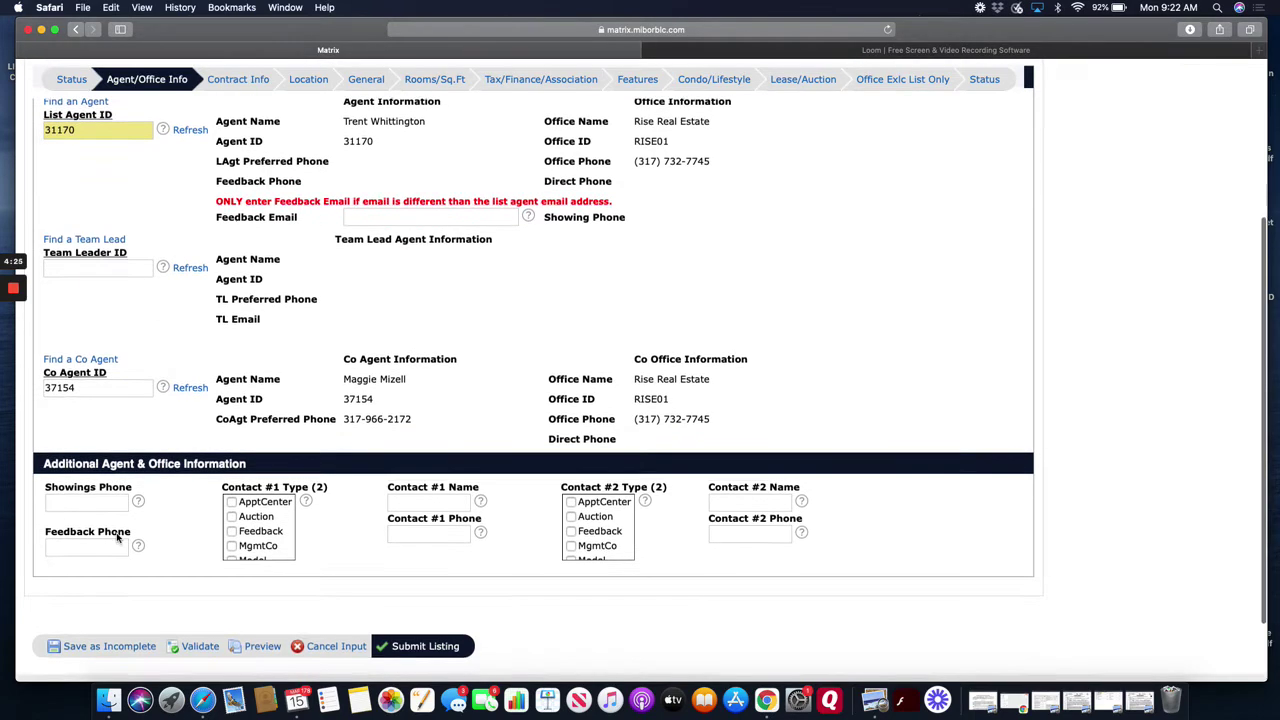
# - Enter the showings phone number and tick ApptCenter as the Contact #1 type
pyautogui.click(112, 500)
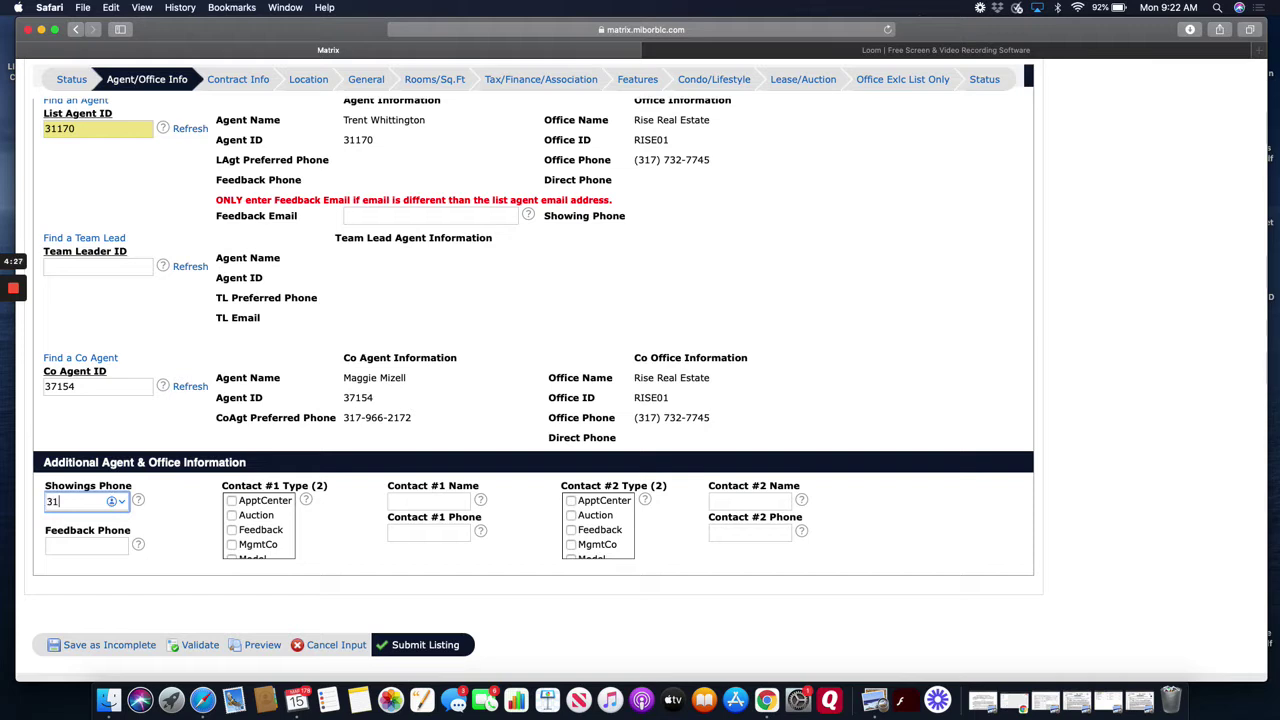
pyautogui.click(232, 503)
pyautogui.click(232, 502)
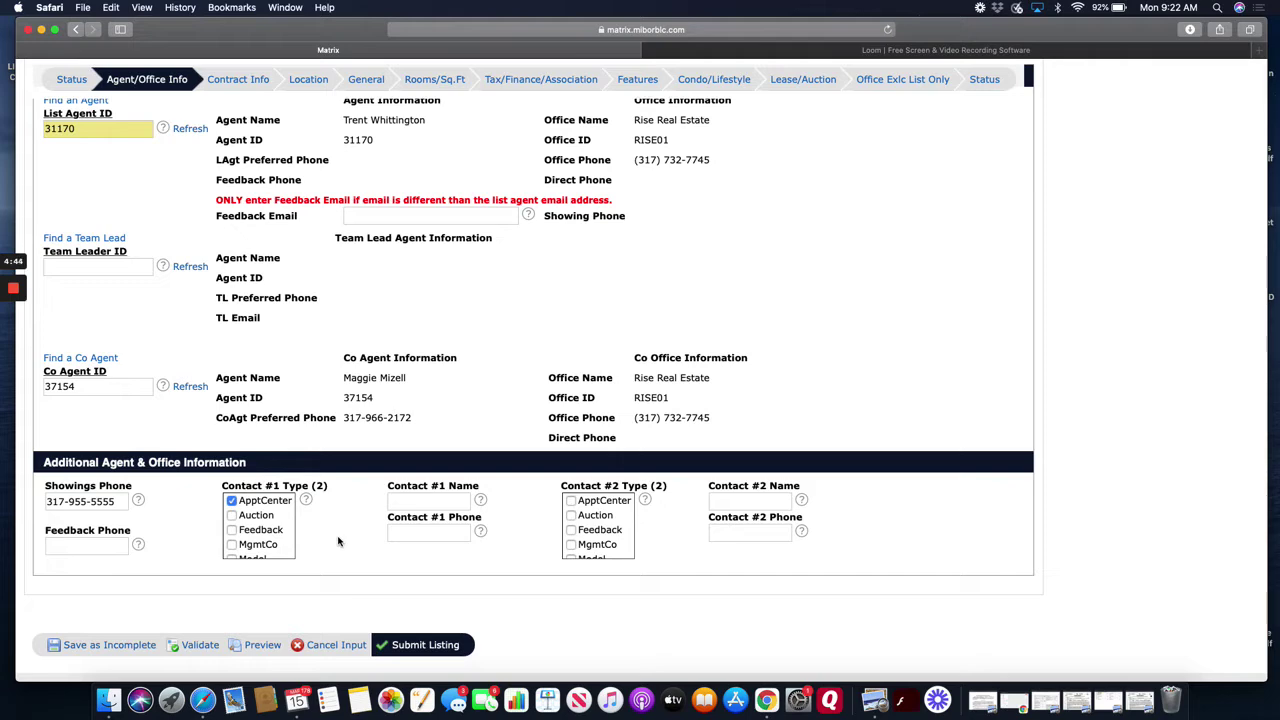
pyautogui.scroll(3, 338, 541)
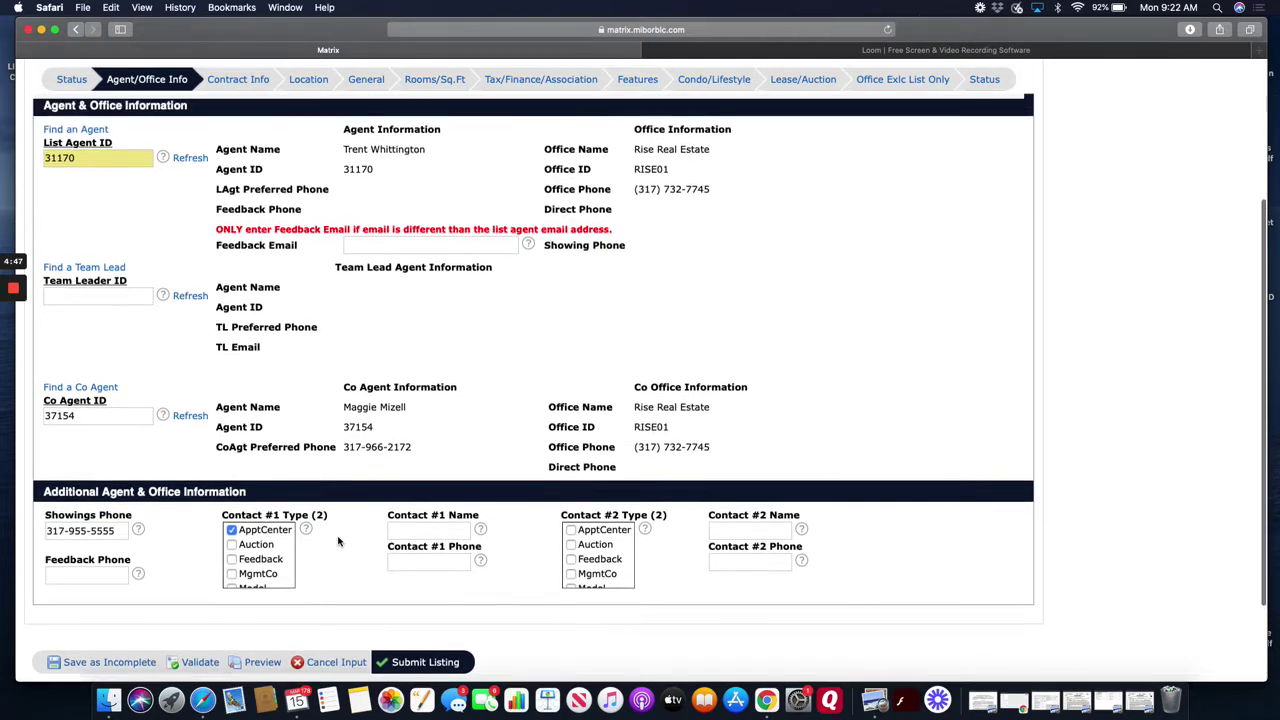
pyautogui.scroll(-5, 338, 541)
pyautogui.scroll(3, 338, 541)
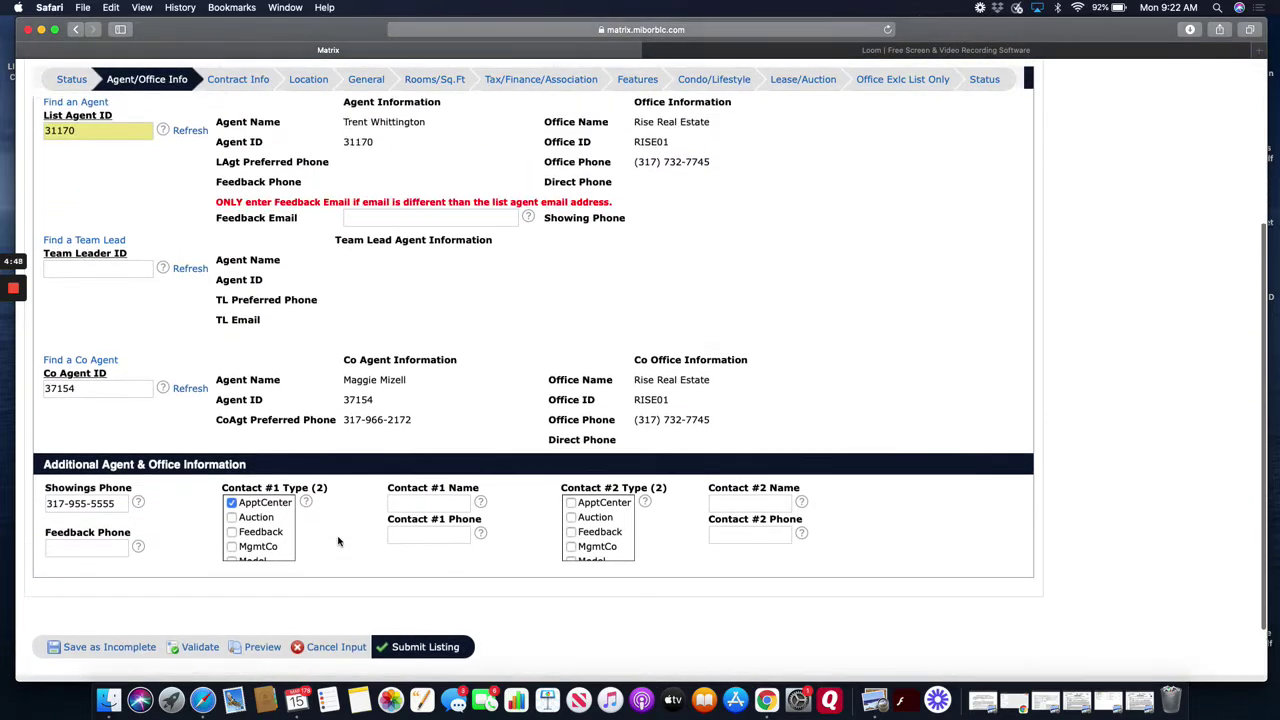
pyautogui.click(243, 116)
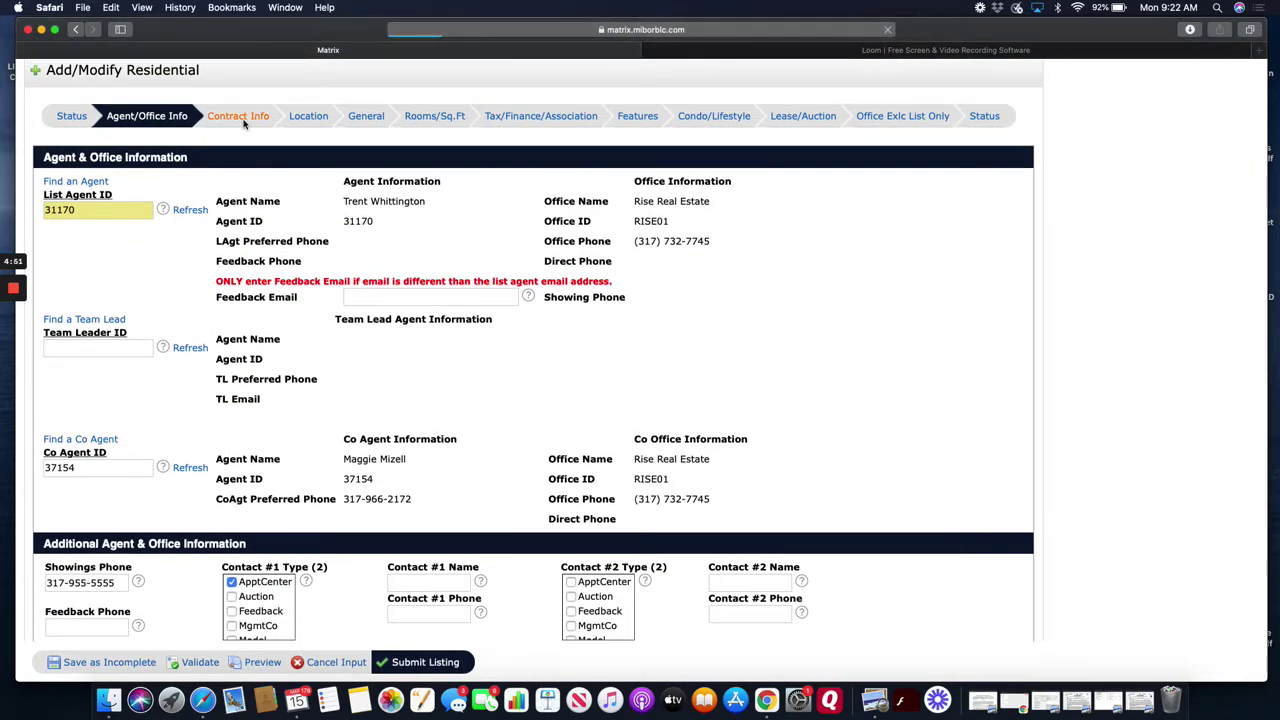
# - Set the List Date to 03/17/2021 using the calendar picker
pyautogui.moveTo(246, 145)
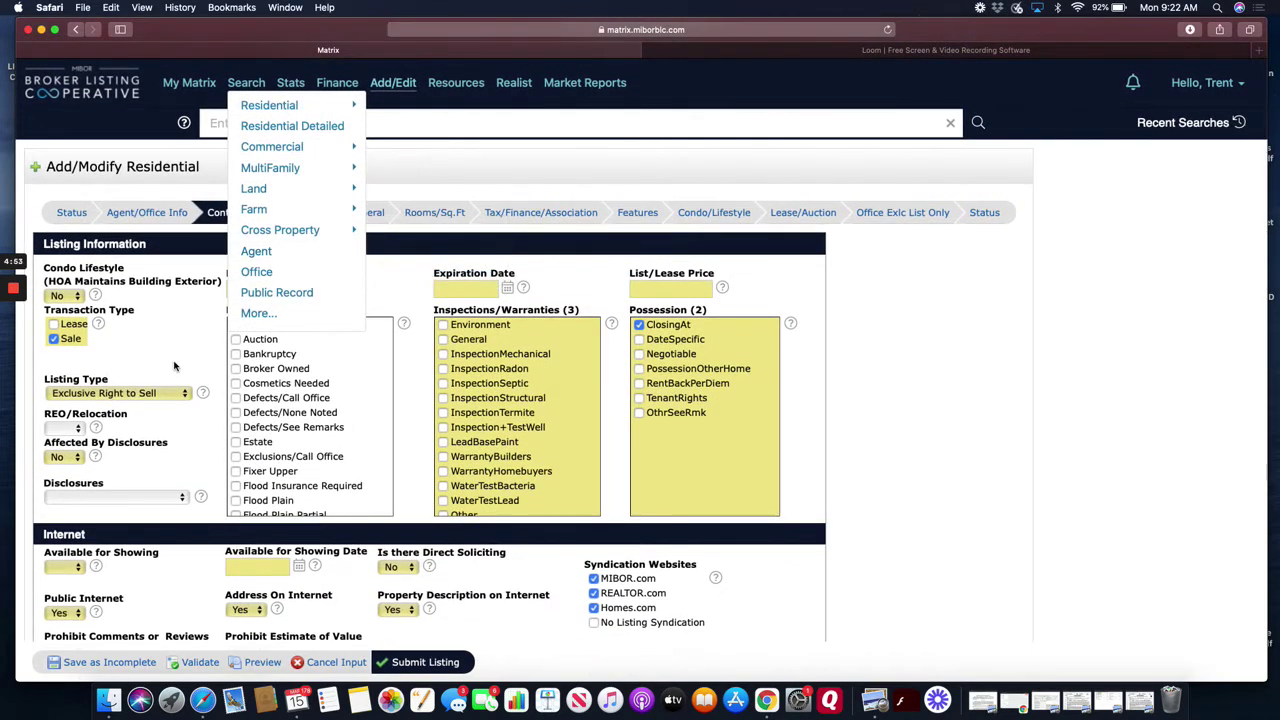
pyautogui.scroll(-1, 170, 345)
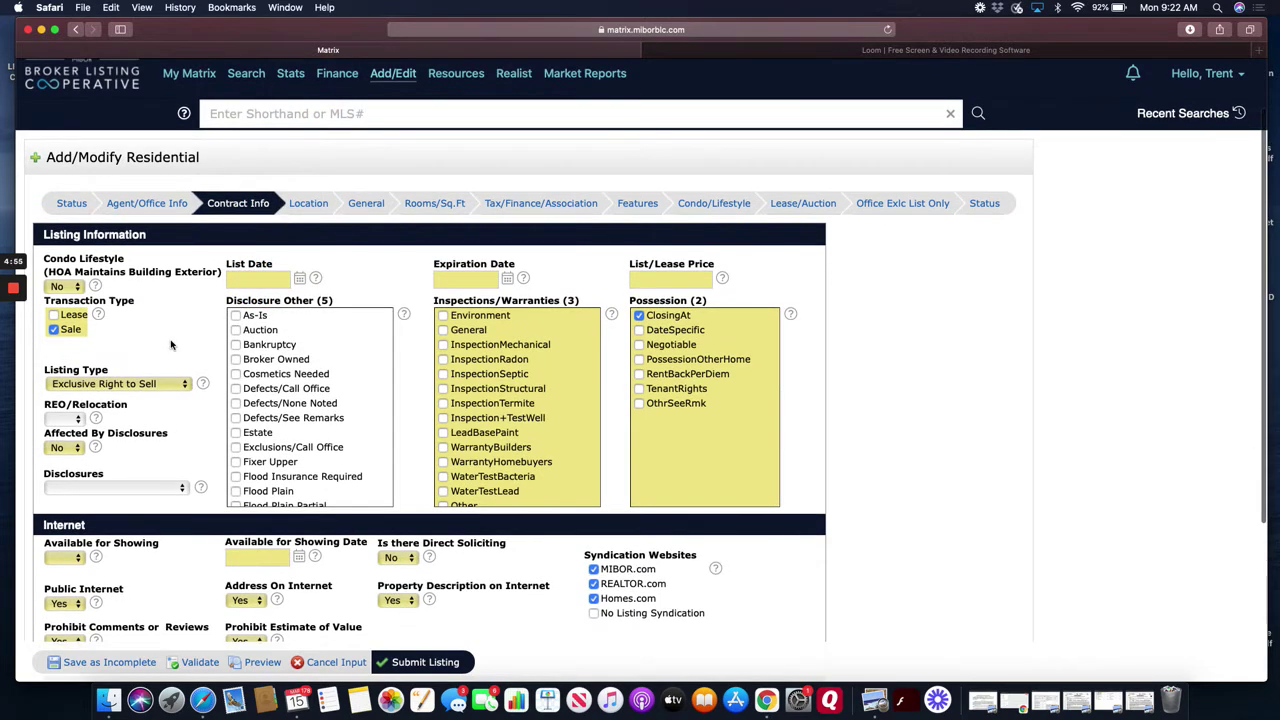
pyautogui.click(252, 279)
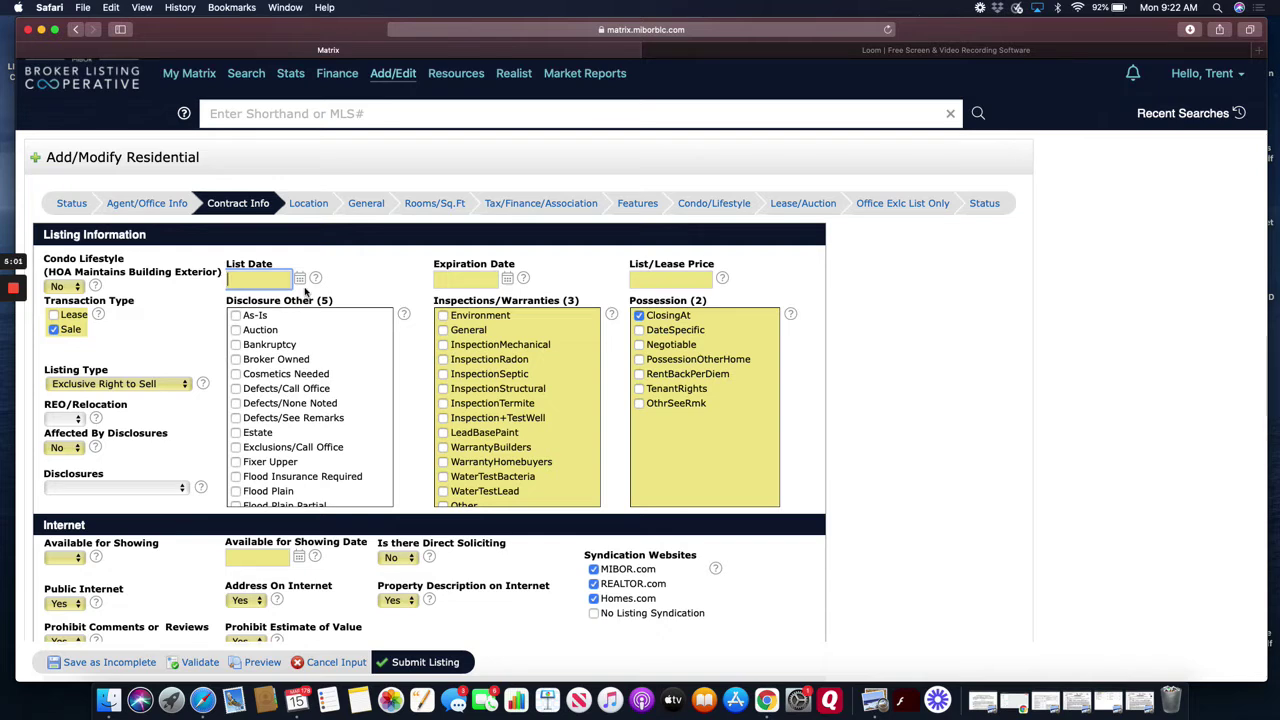
pyautogui.click(300, 279)
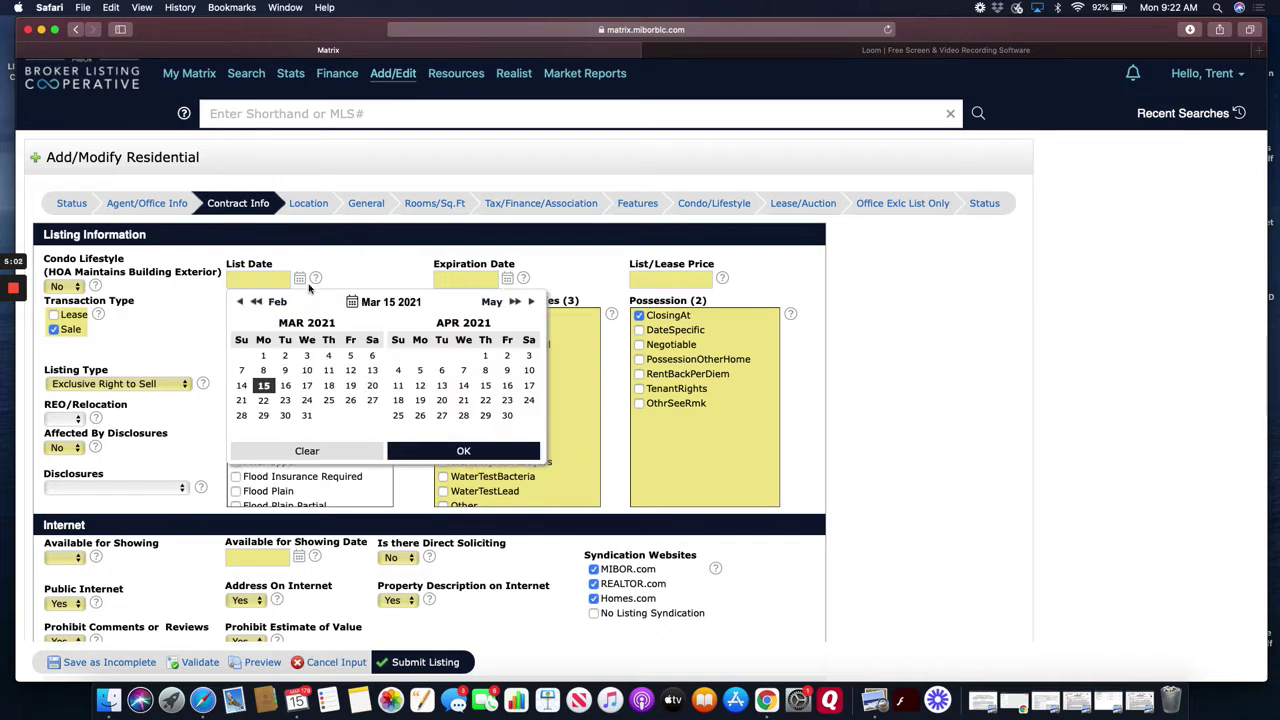
pyautogui.click(307, 385)
# - Set the Expiration Date to 09/17/2021 using the calendar picker
pyautogui.click(467, 279)
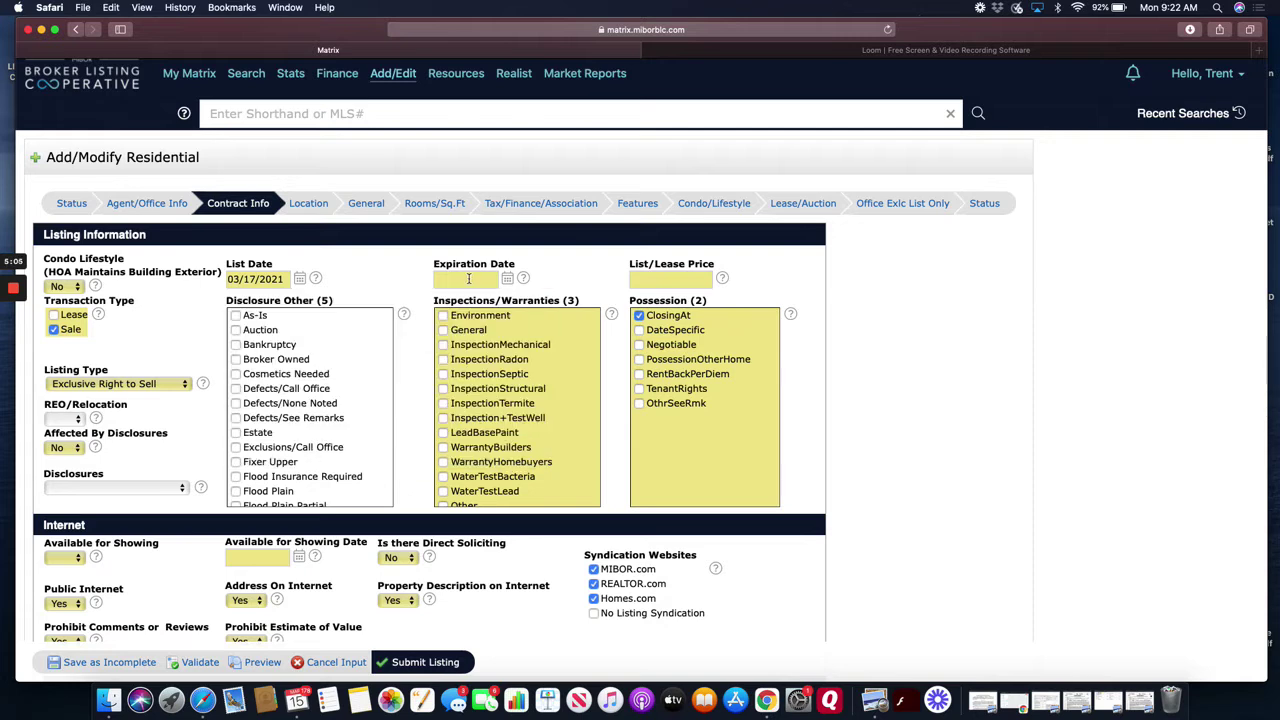
pyautogui.click(508, 279)
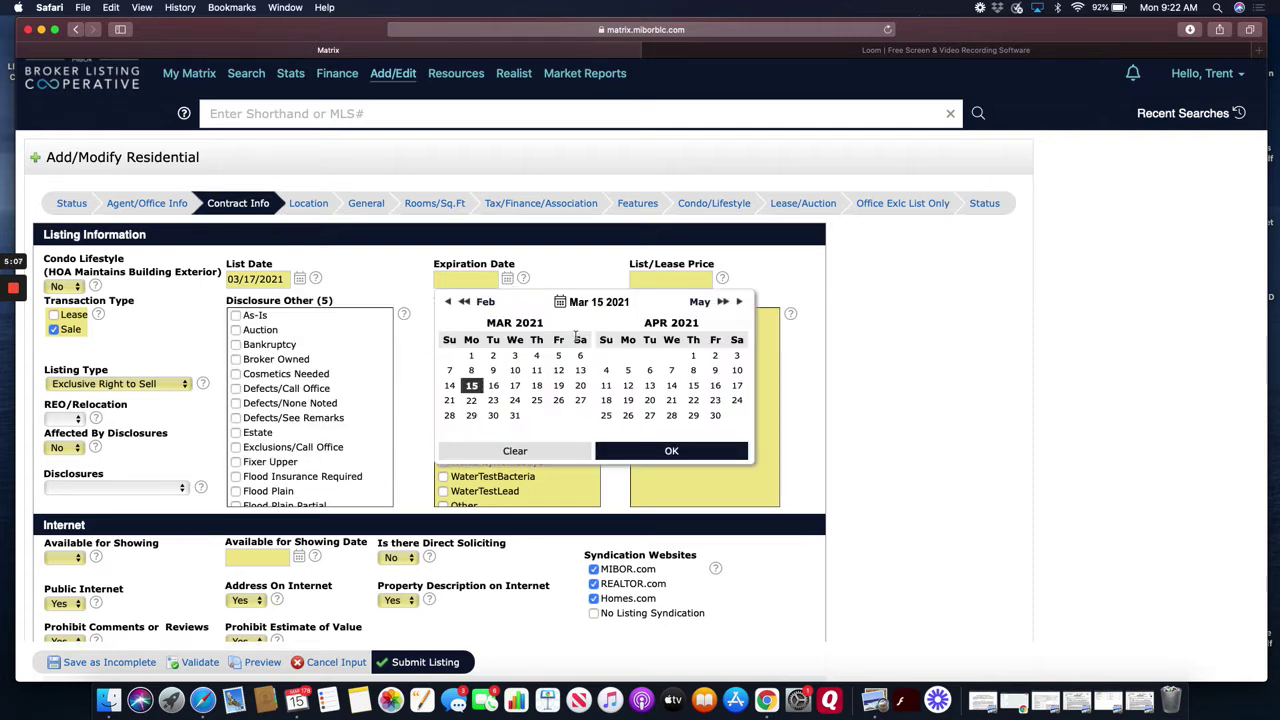
pyautogui.click(739, 302)
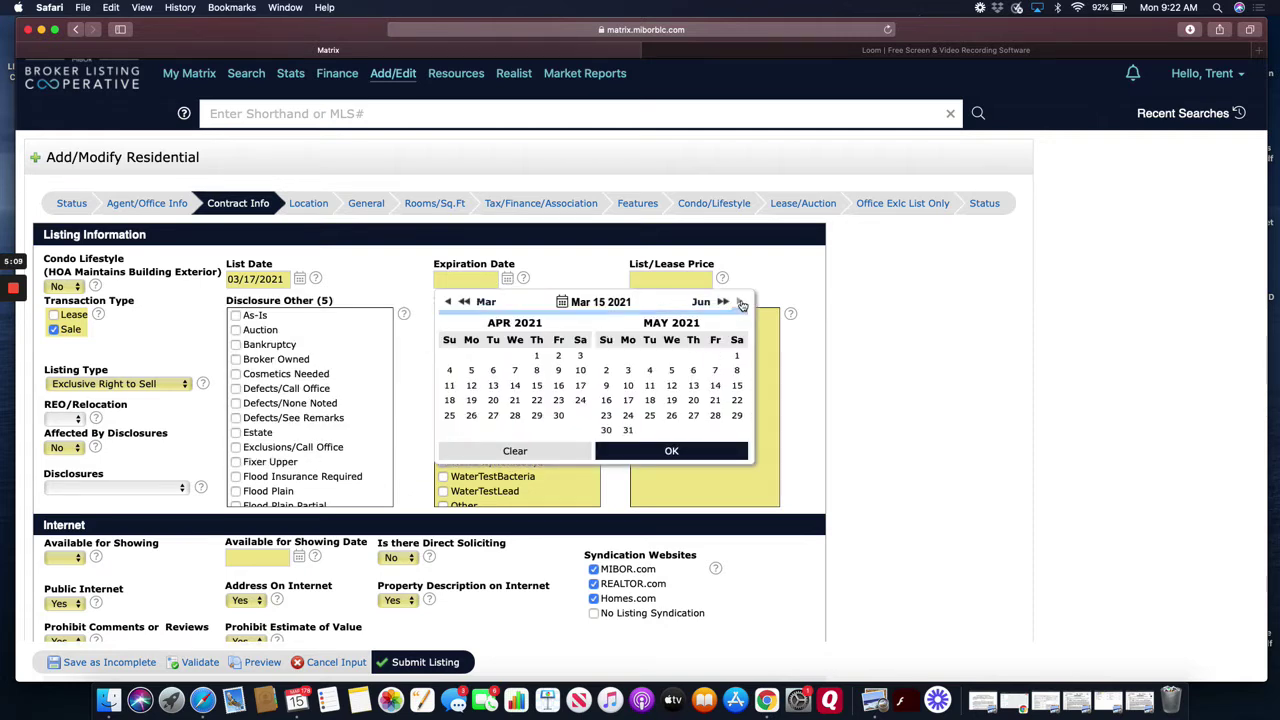
pyautogui.click(741, 303)
pyautogui.click(741, 303)
pyautogui.click(741, 303)
pyautogui.click(741, 303)
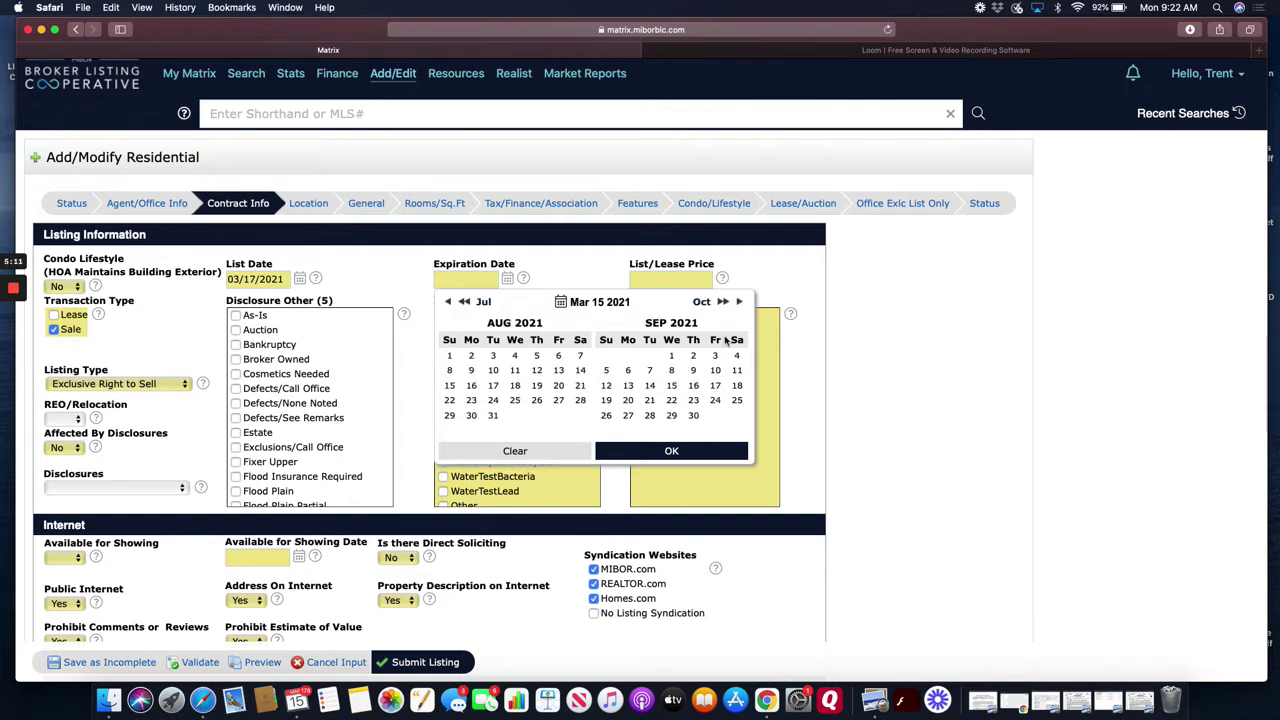
pyautogui.click(715, 385)
pyautogui.click(672, 452)
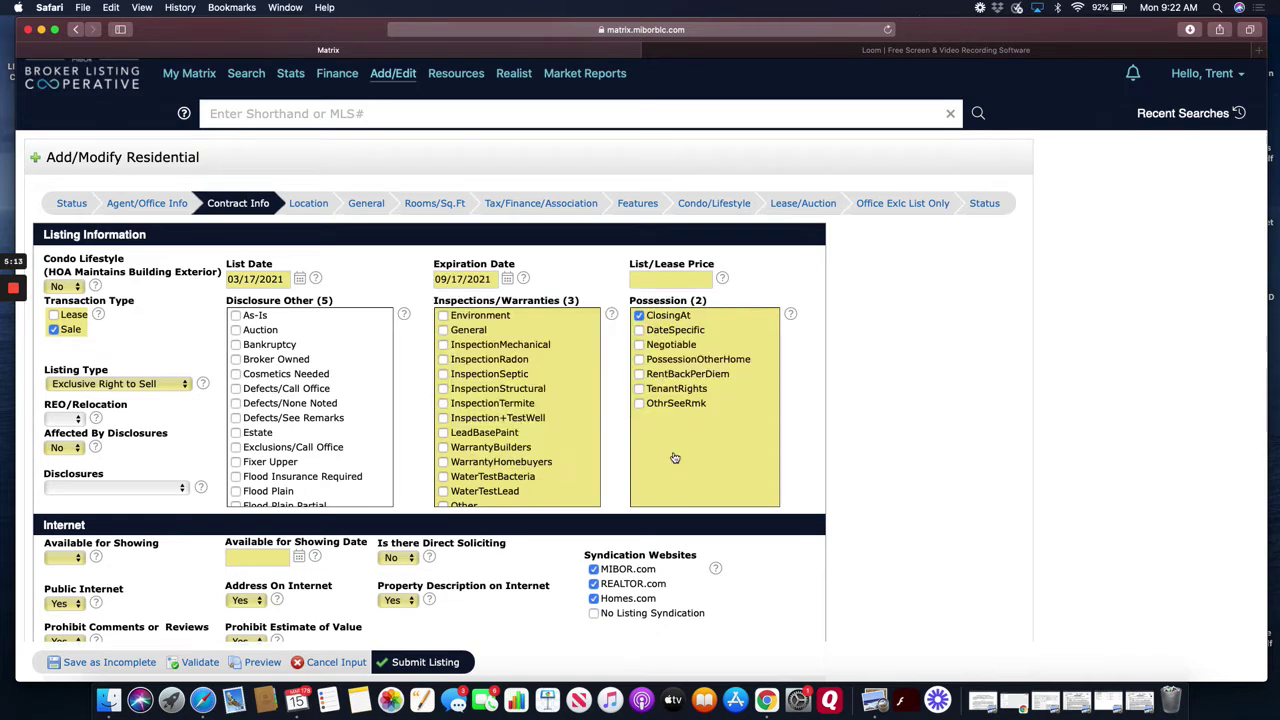
pyautogui.click(677, 281)
# - Enter a list price of 469900 and check Seller's Disclosure On File under Disclosure Other
pyautogui.write('469900')
pyautogui.click(605, 266)
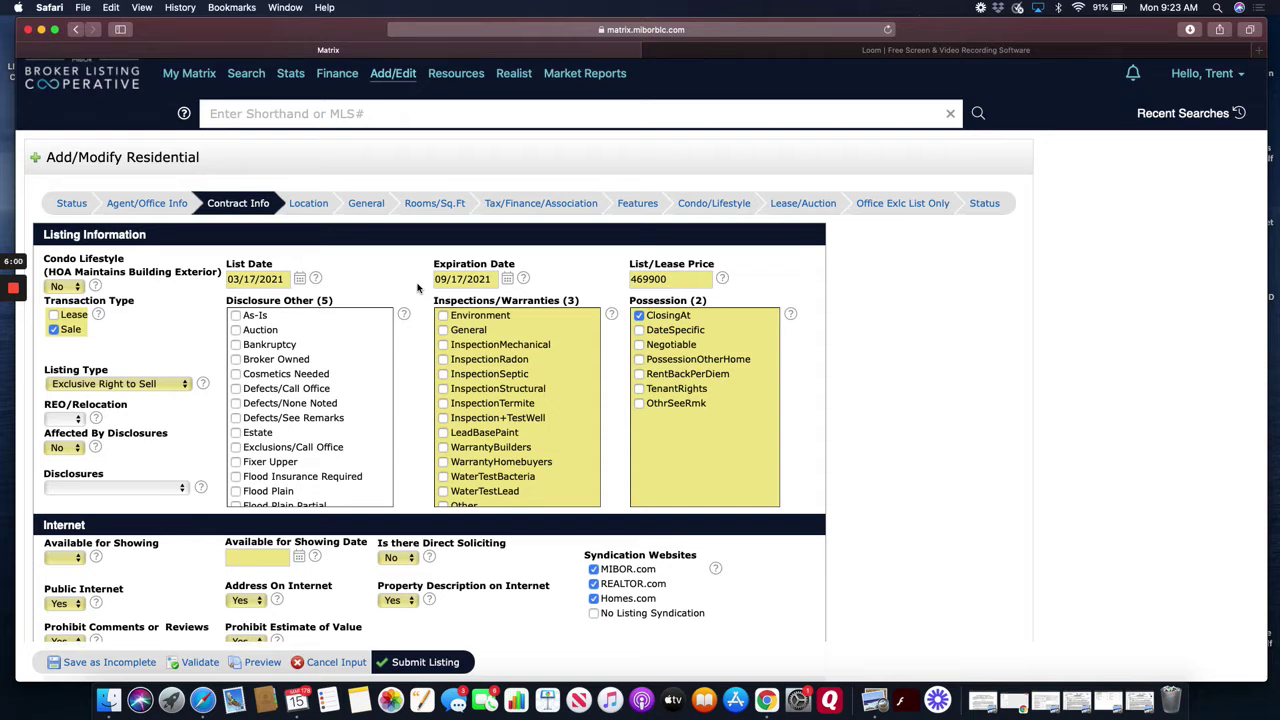
pyautogui.scroll(-1, 405, 287)
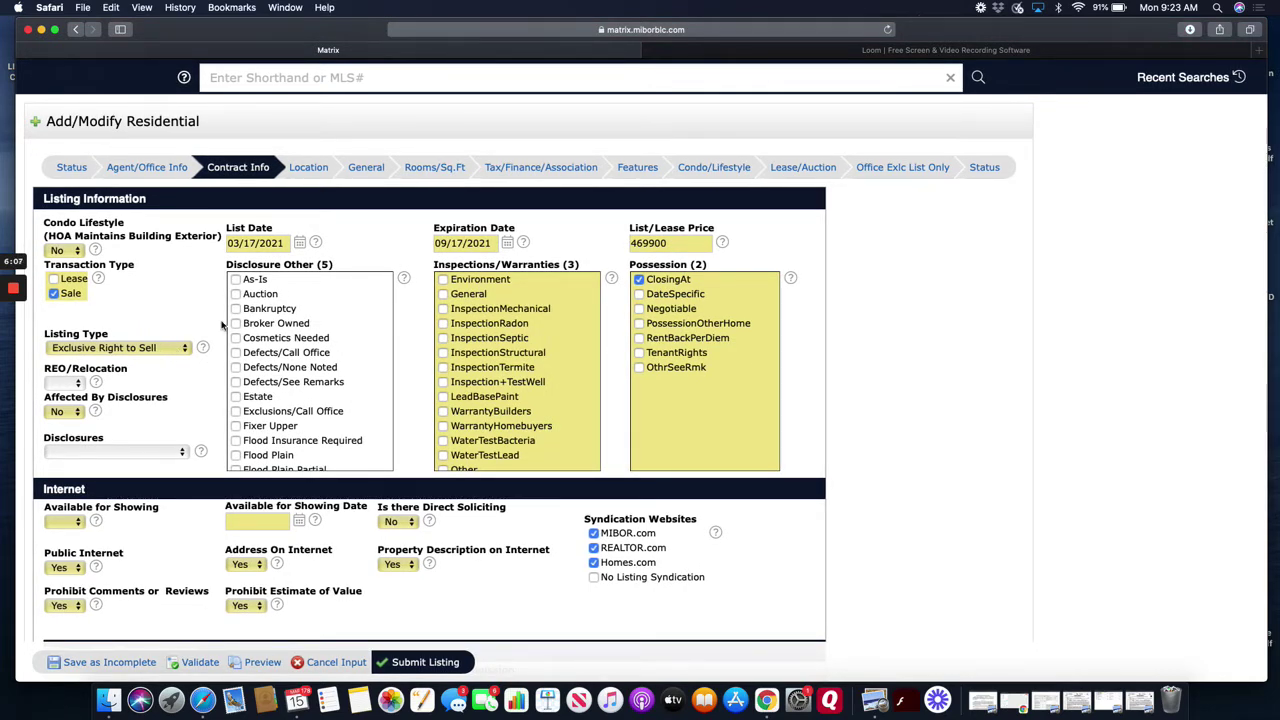
pyautogui.scroll(-3, 272, 336)
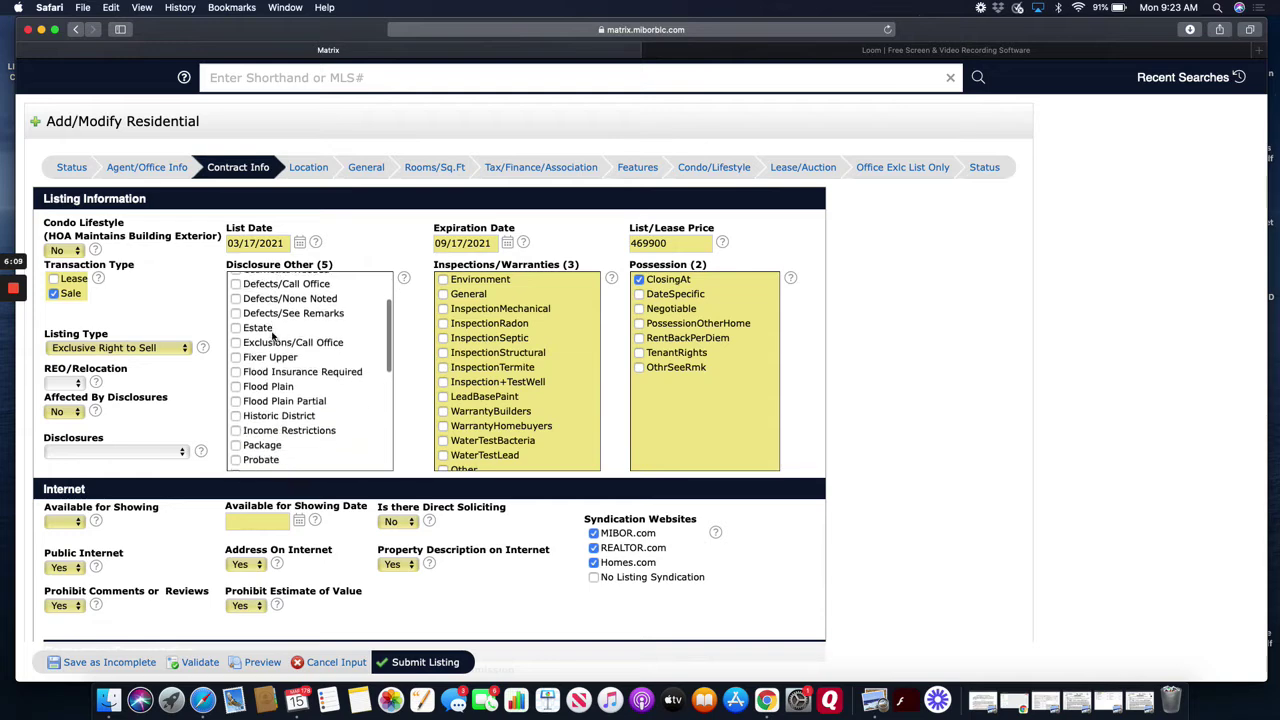
pyautogui.scroll(3, 270, 334)
pyautogui.scroll(-5, 250, 330)
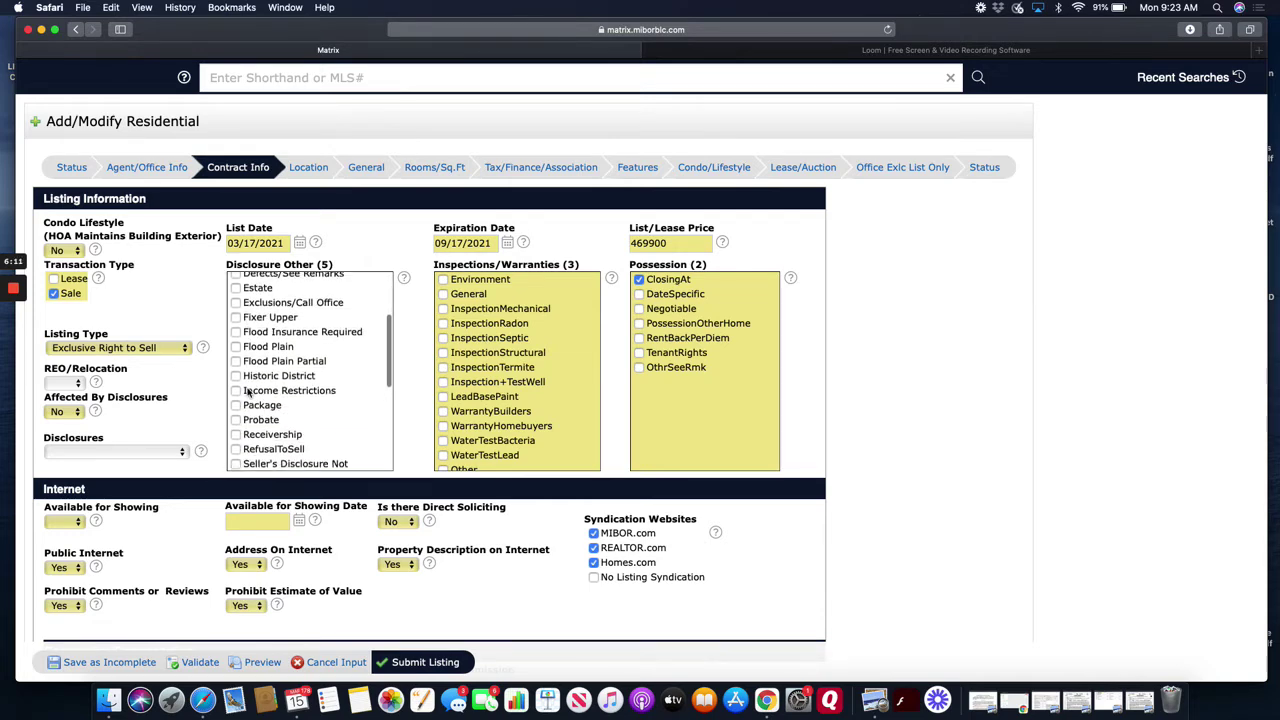
pyautogui.scroll(-3, 248, 393)
pyautogui.click(236, 410)
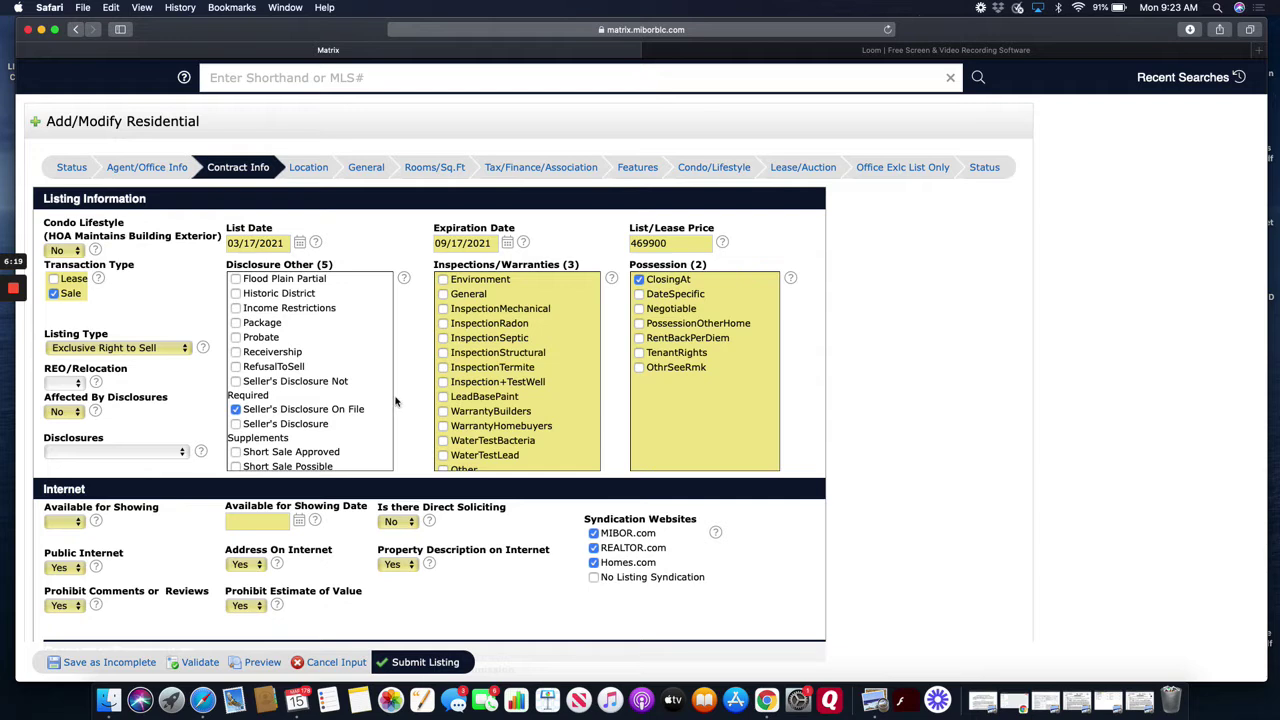
# - Change Possession to Negotiable, unchecking ClosingAt
pyautogui.scroll(-1, 554, 364)
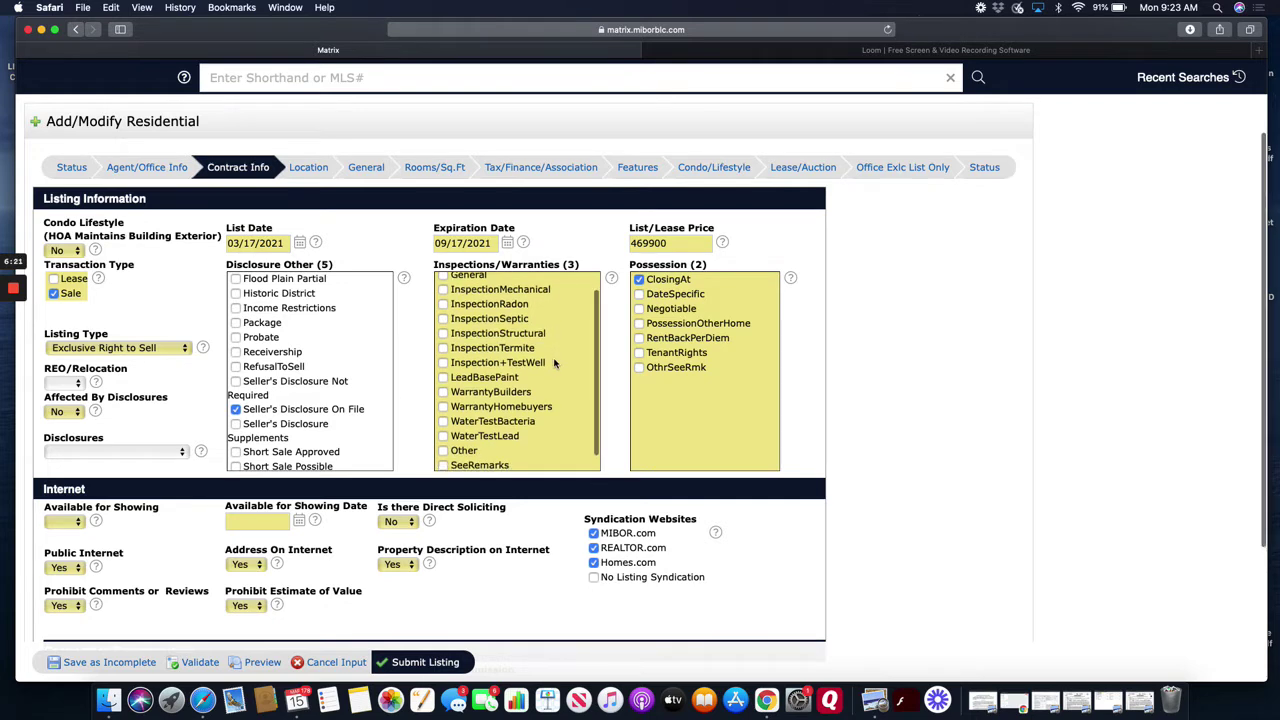
pyautogui.scroll(-1, 554, 364)
pyautogui.scroll(2, 554, 364)
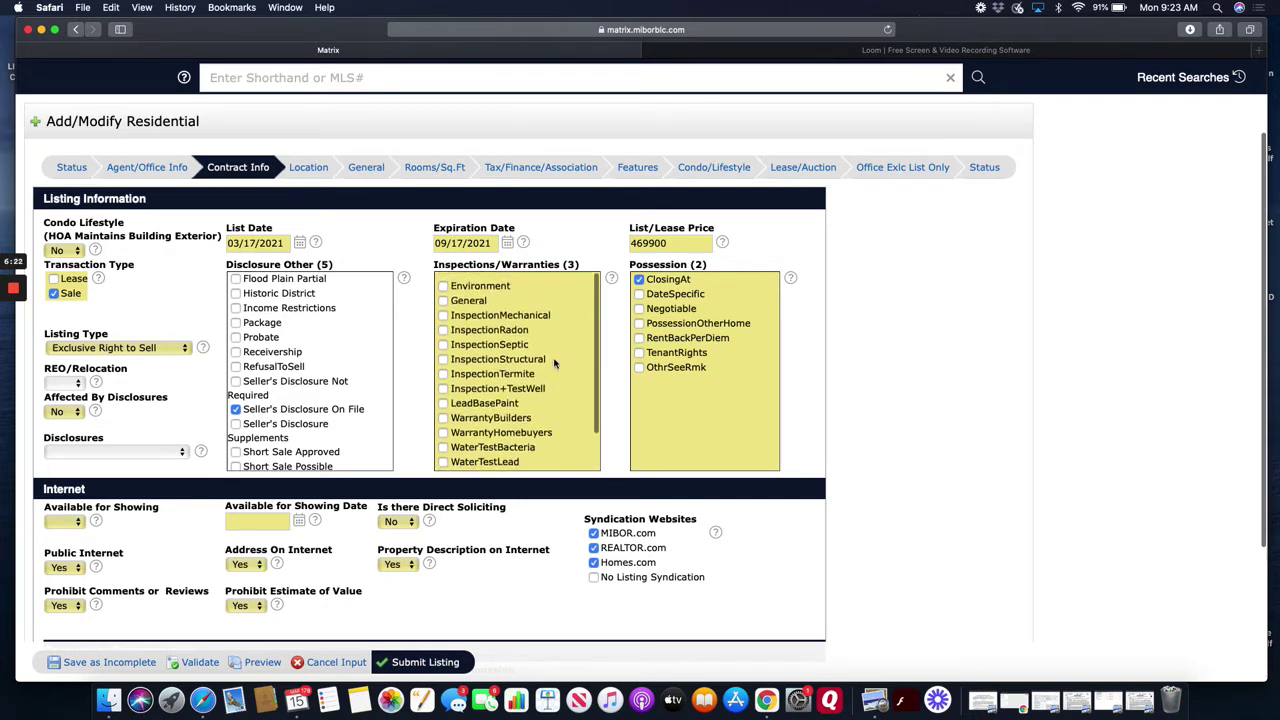
pyautogui.scroll(-2, 554, 364)
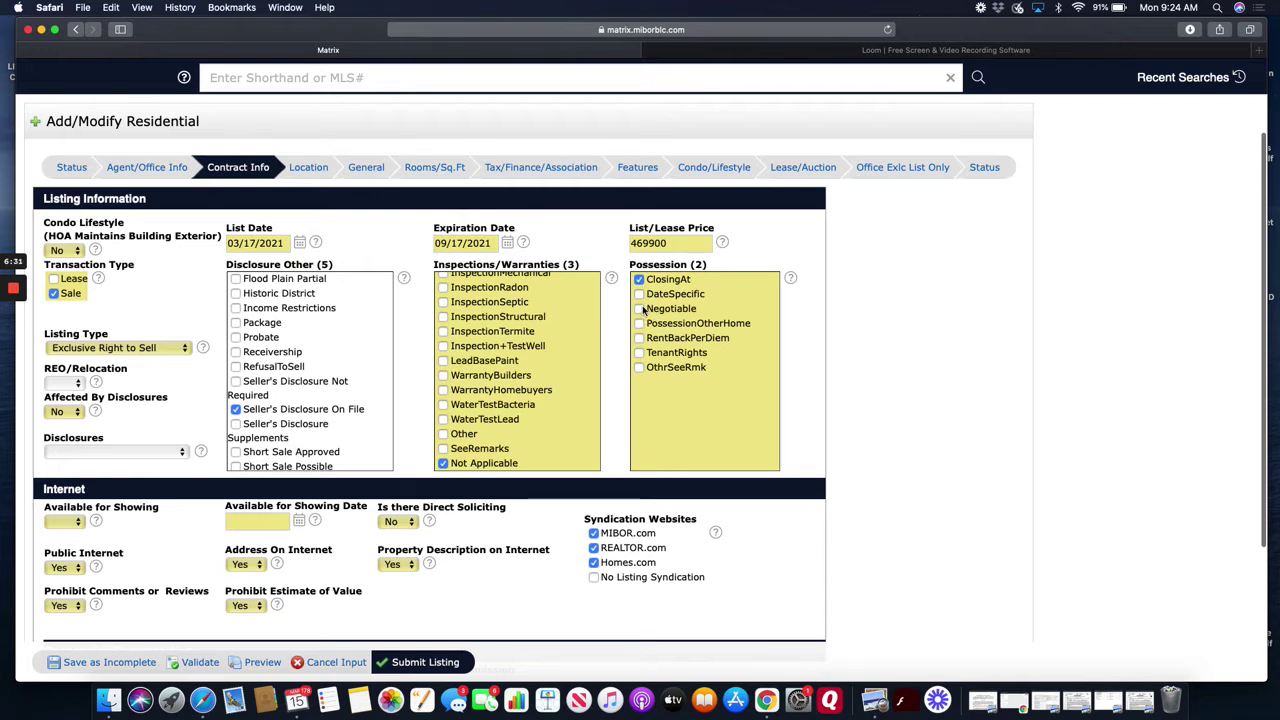
pyautogui.click(639, 309)
pyautogui.click(639, 280)
pyautogui.scroll(-2, 460, 384)
pyautogui.scroll(-1, 459, 383)
pyautogui.scroll(-1, 391, 394)
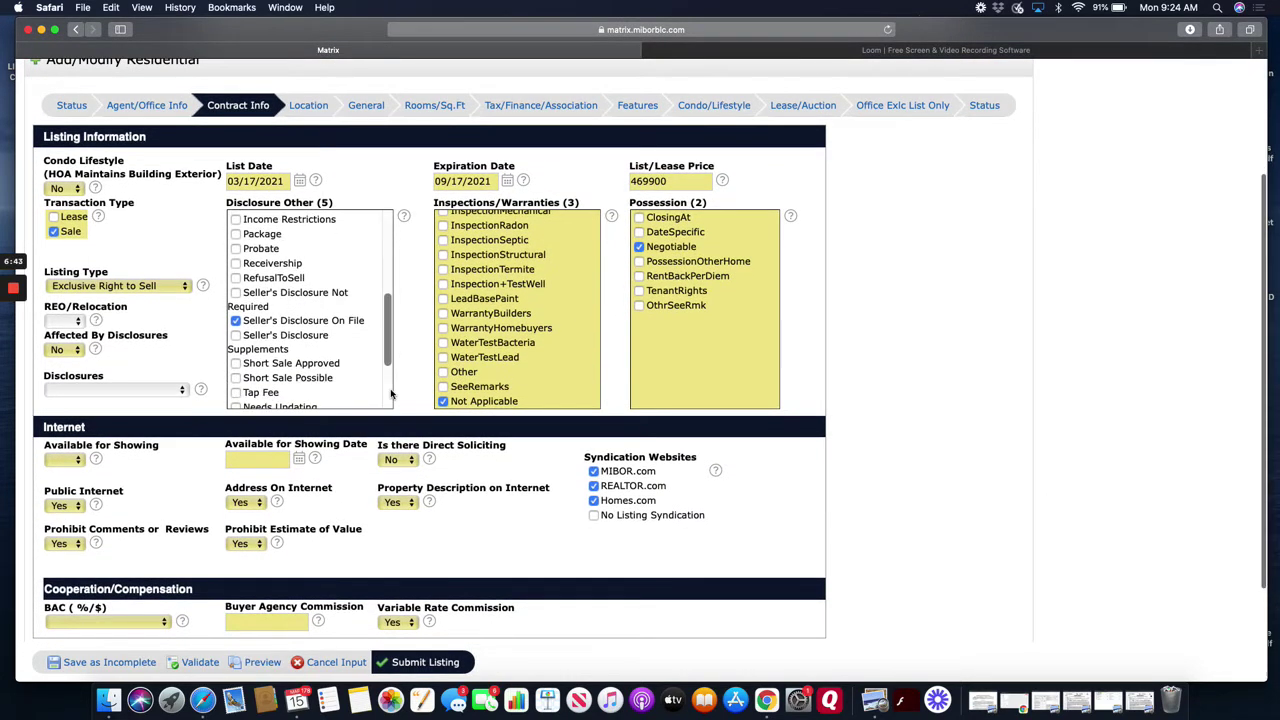
# - Set Available for Showing to Yes with a showing date of 03/17/2021, and check the Direct Soliciting help
pyautogui.click(72, 462)
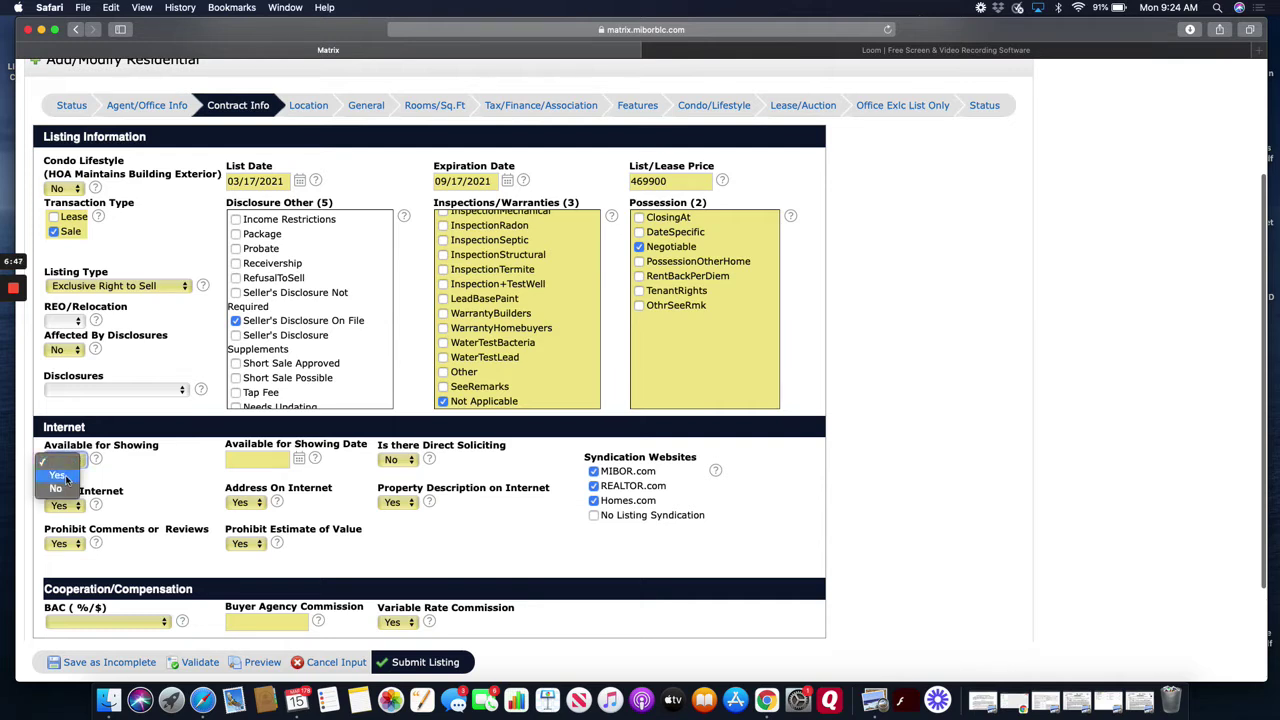
pyautogui.click(57, 475)
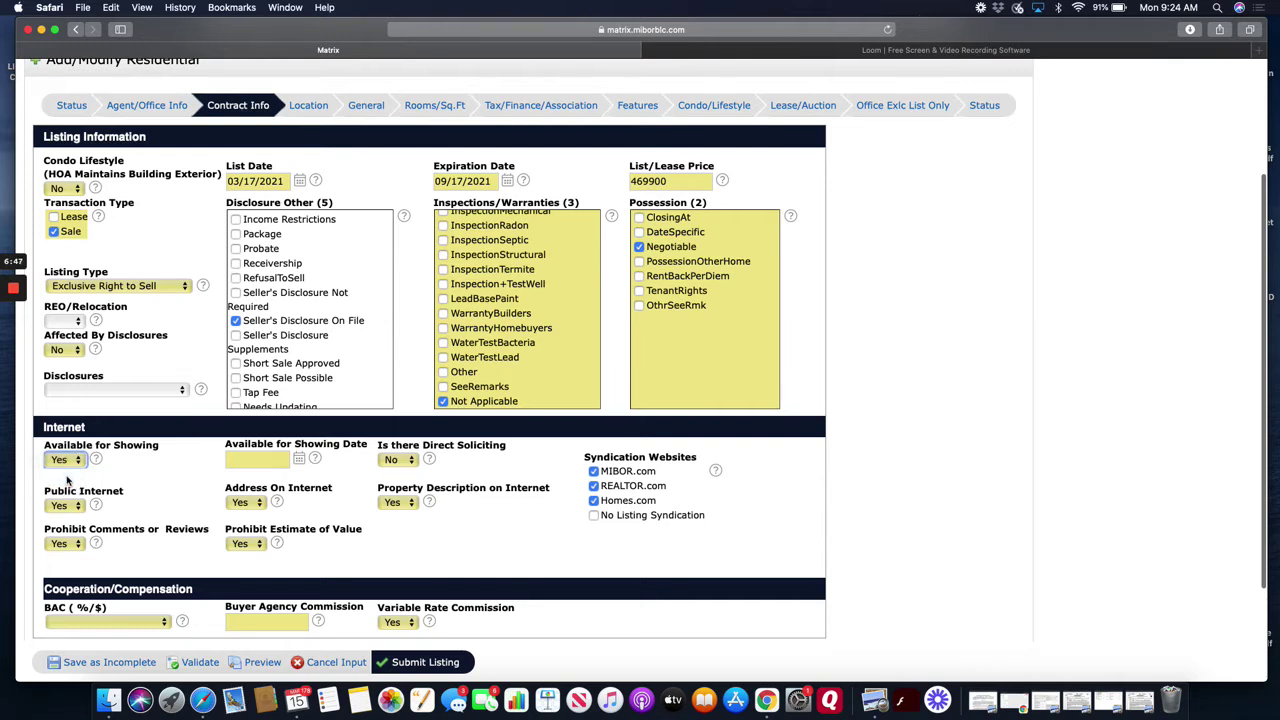
pyautogui.click(299, 460)
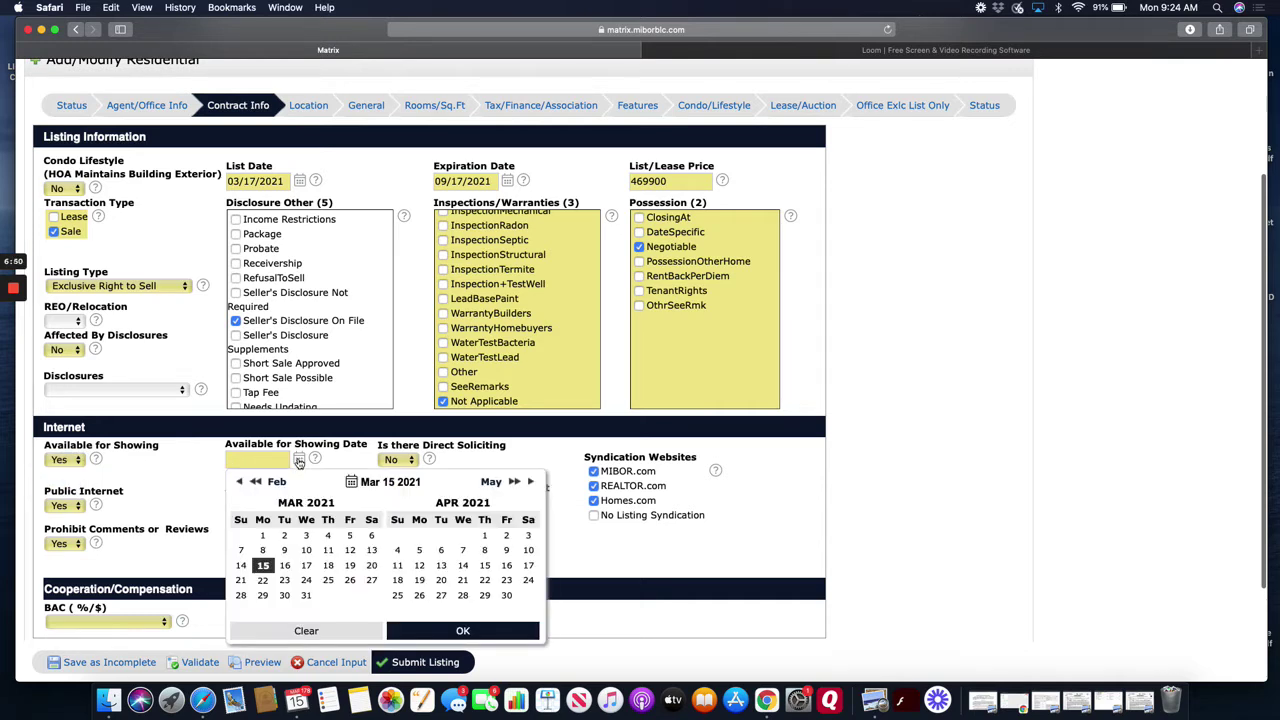
pyautogui.click(306, 565)
pyautogui.click(211, 495)
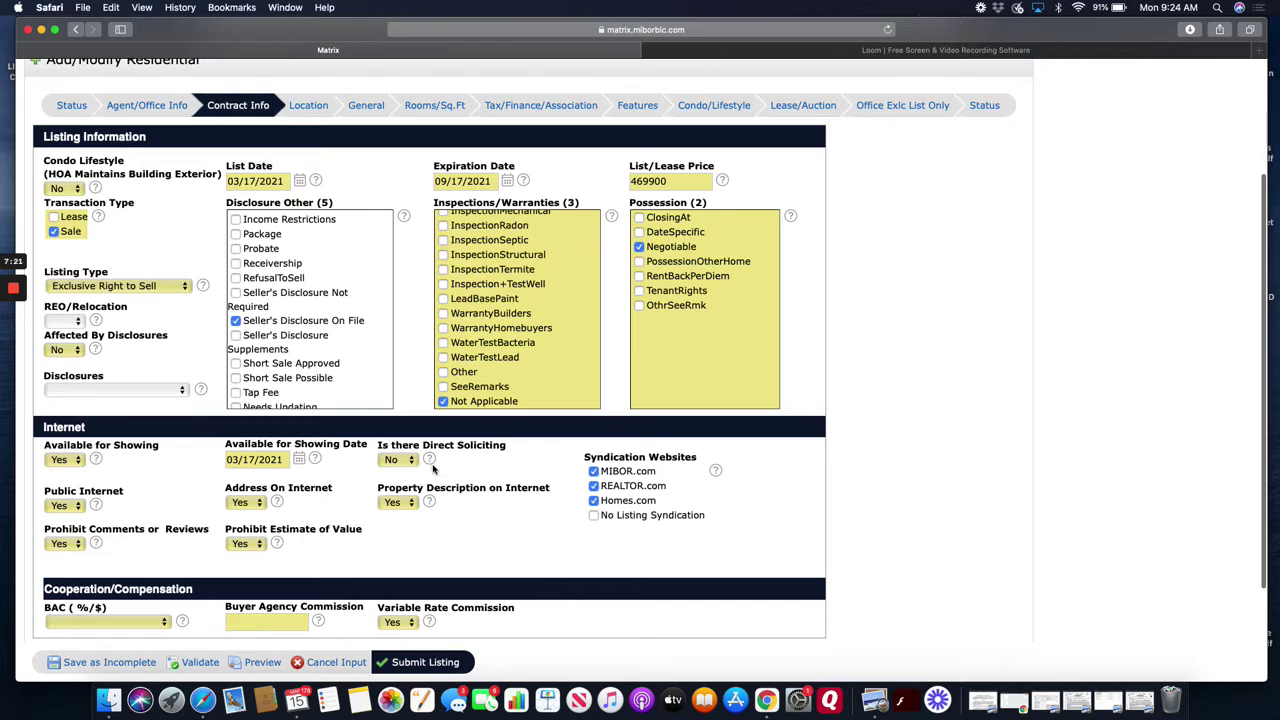
pyautogui.click(429, 460)
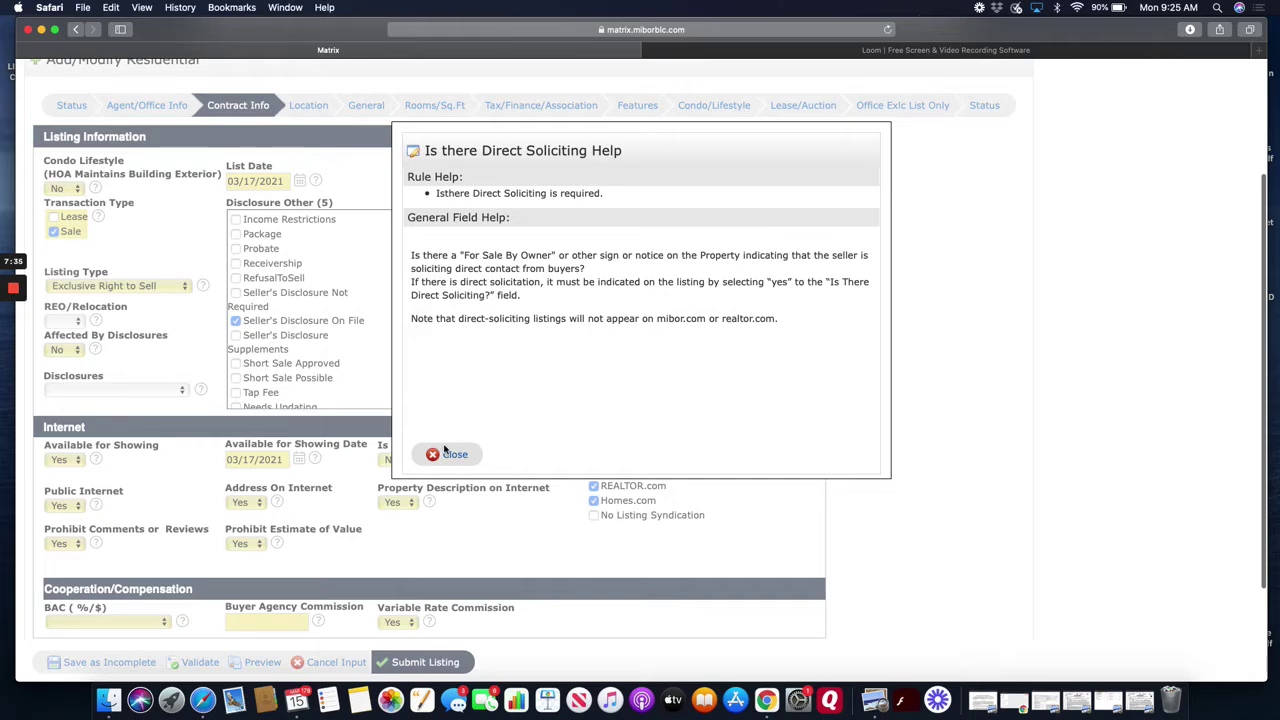
pyautogui.click(452, 455)
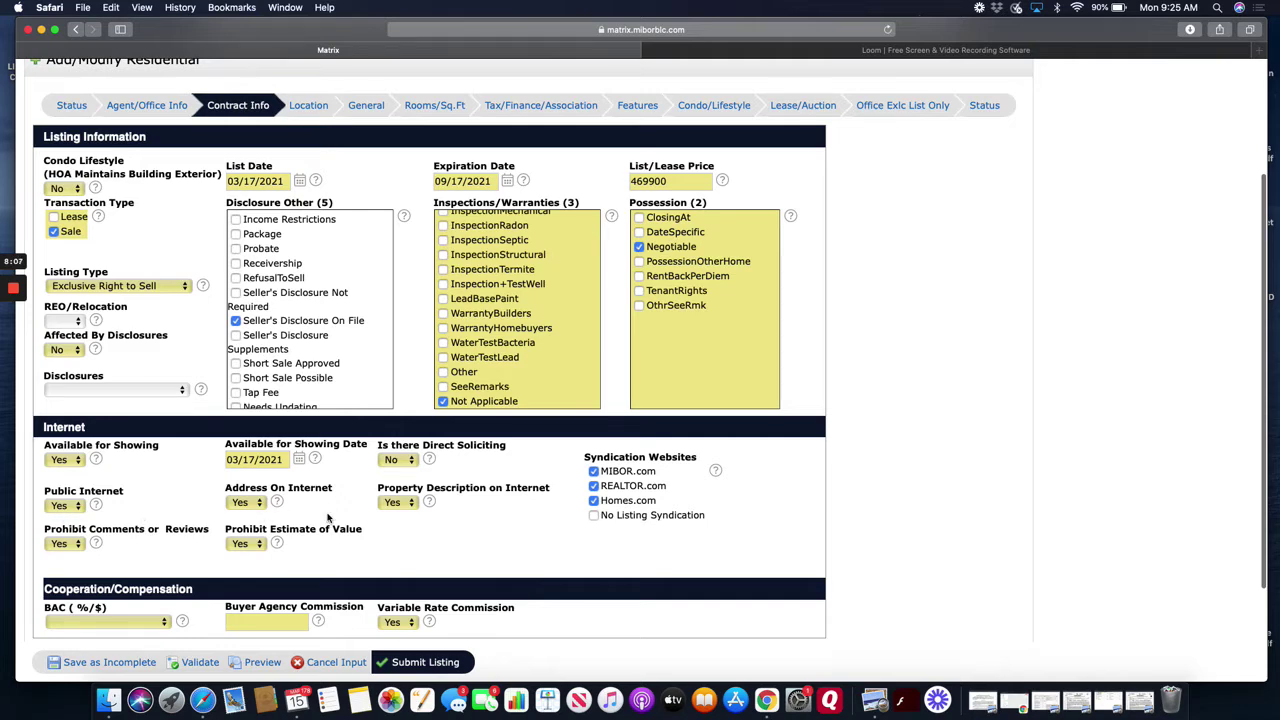
pyautogui.scroll(-1, 237, 516)
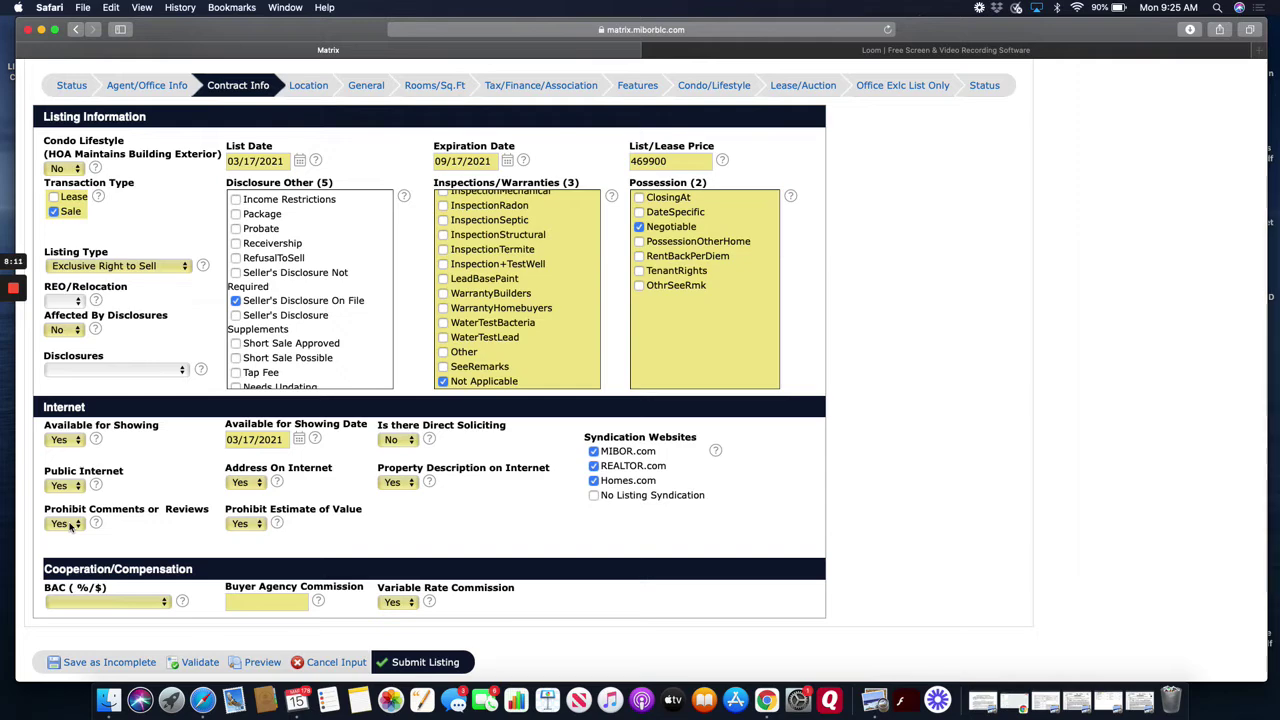
pyautogui.click(96, 523)
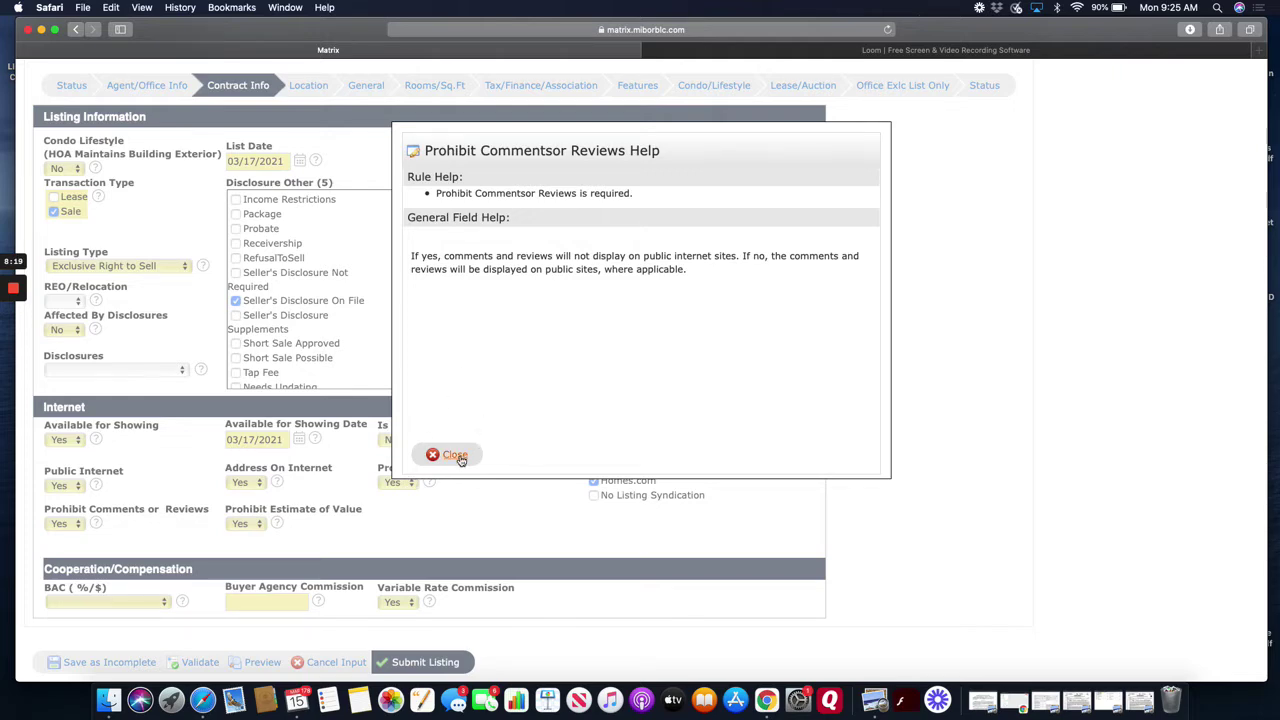
pyautogui.click(455, 455)
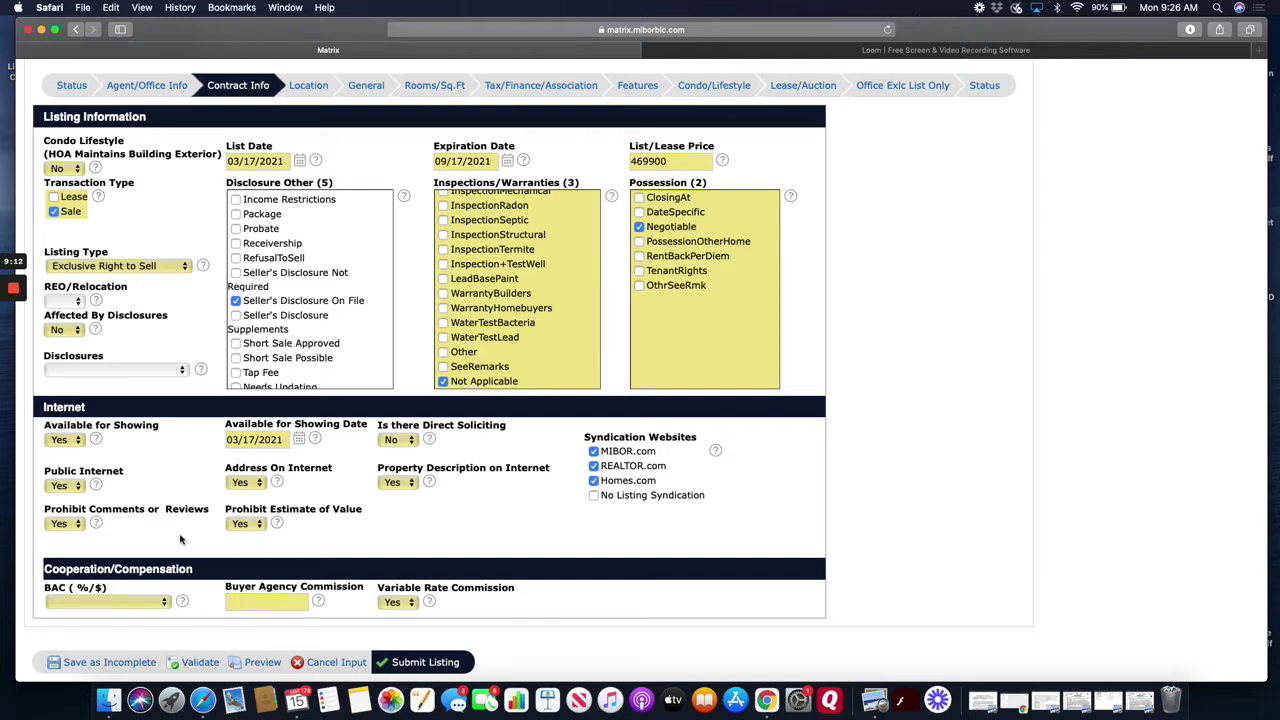
pyautogui.click(62, 524)
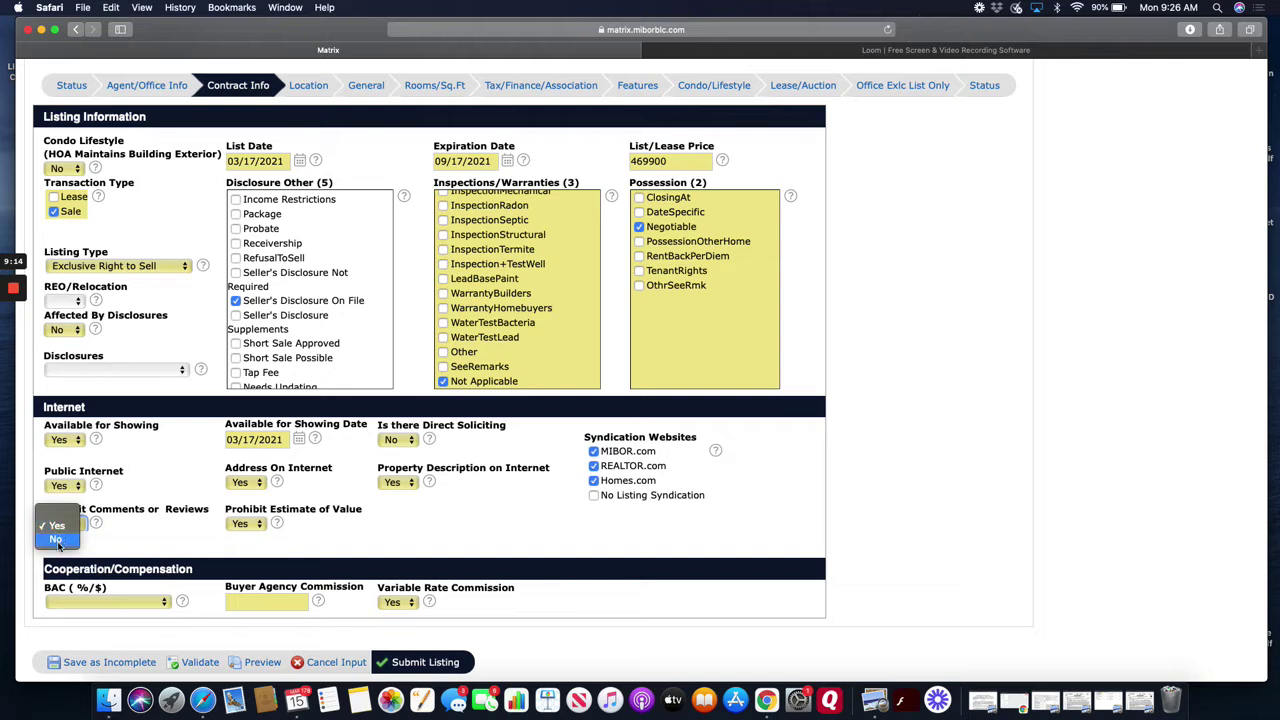
pyautogui.click(132, 536)
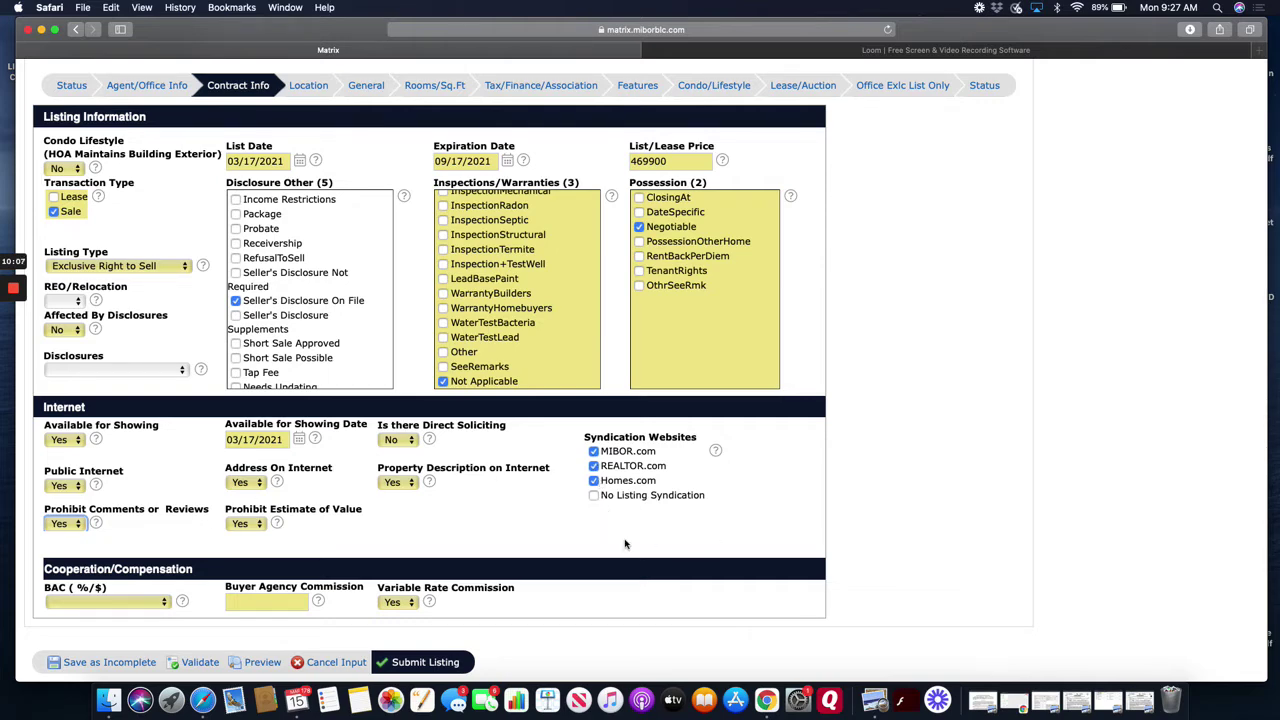
# - Choose BACAmount% as the BAC type and enter 3 as the buyer agency commission
pyautogui.scroll(-3, 624, 545)
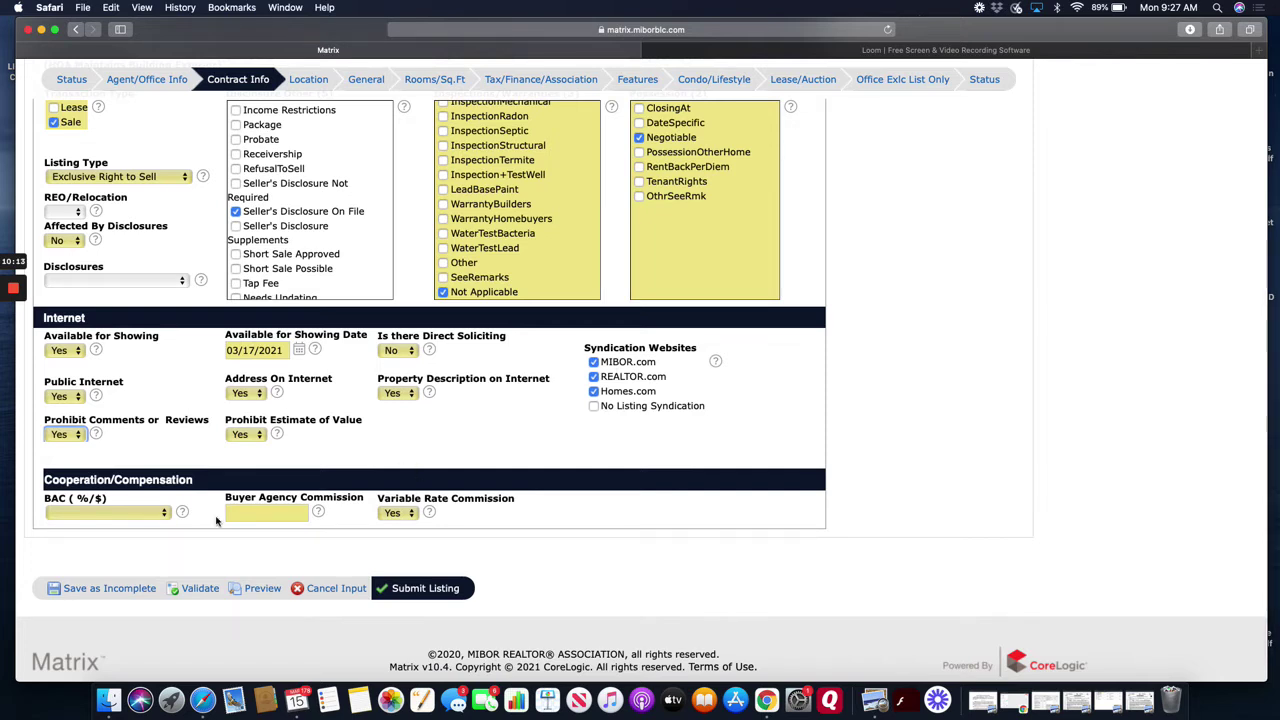
pyautogui.click(145, 513)
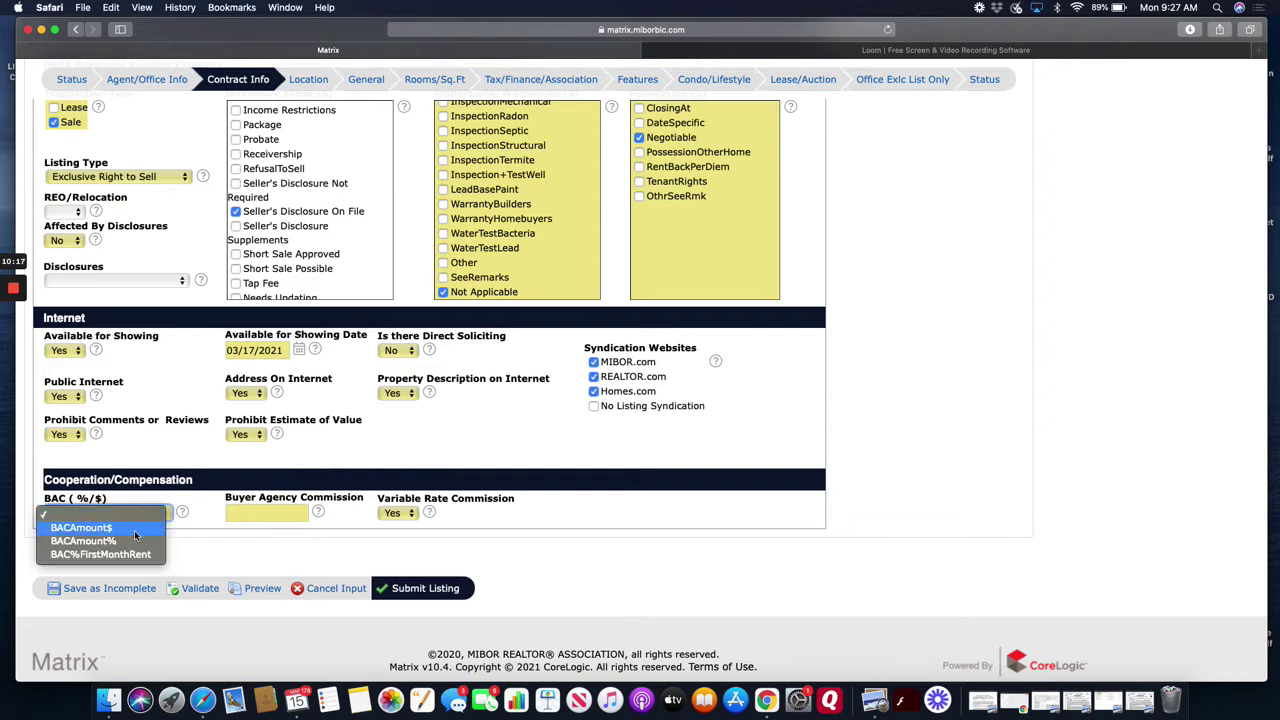
pyautogui.click(84, 541)
pyautogui.click(266, 512)
pyautogui.write('3')
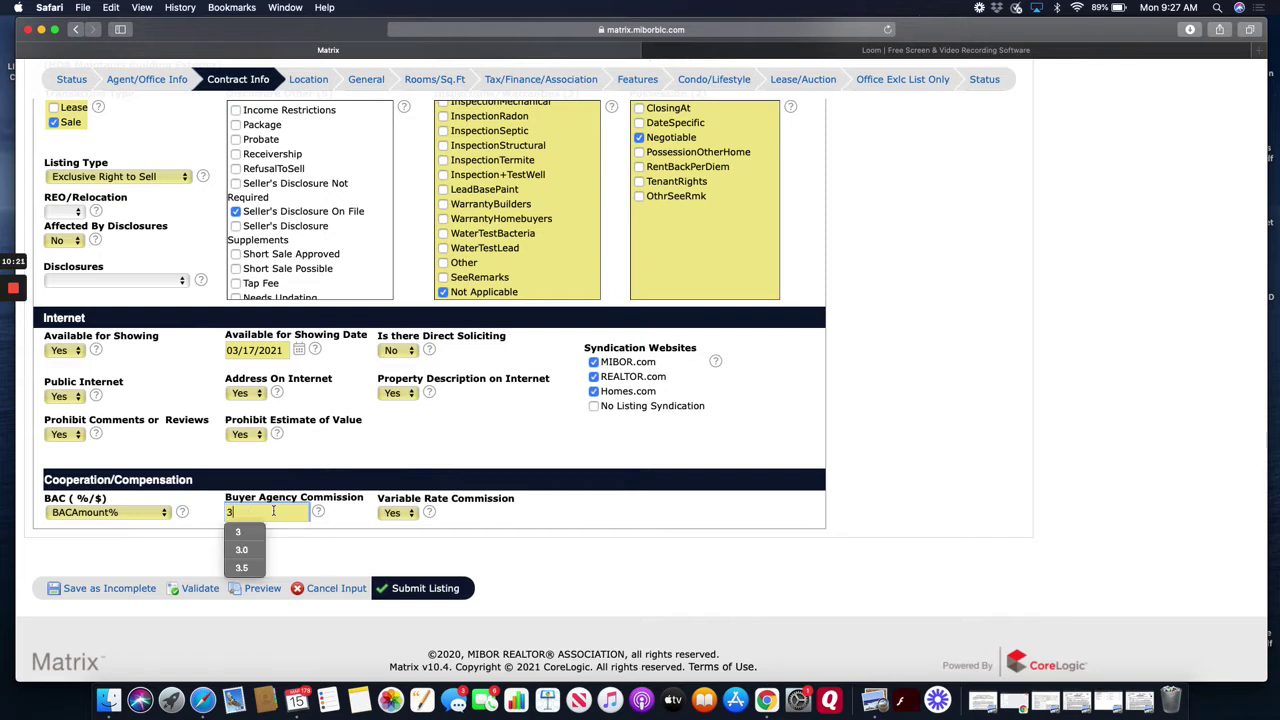
pyautogui.click(404, 513)
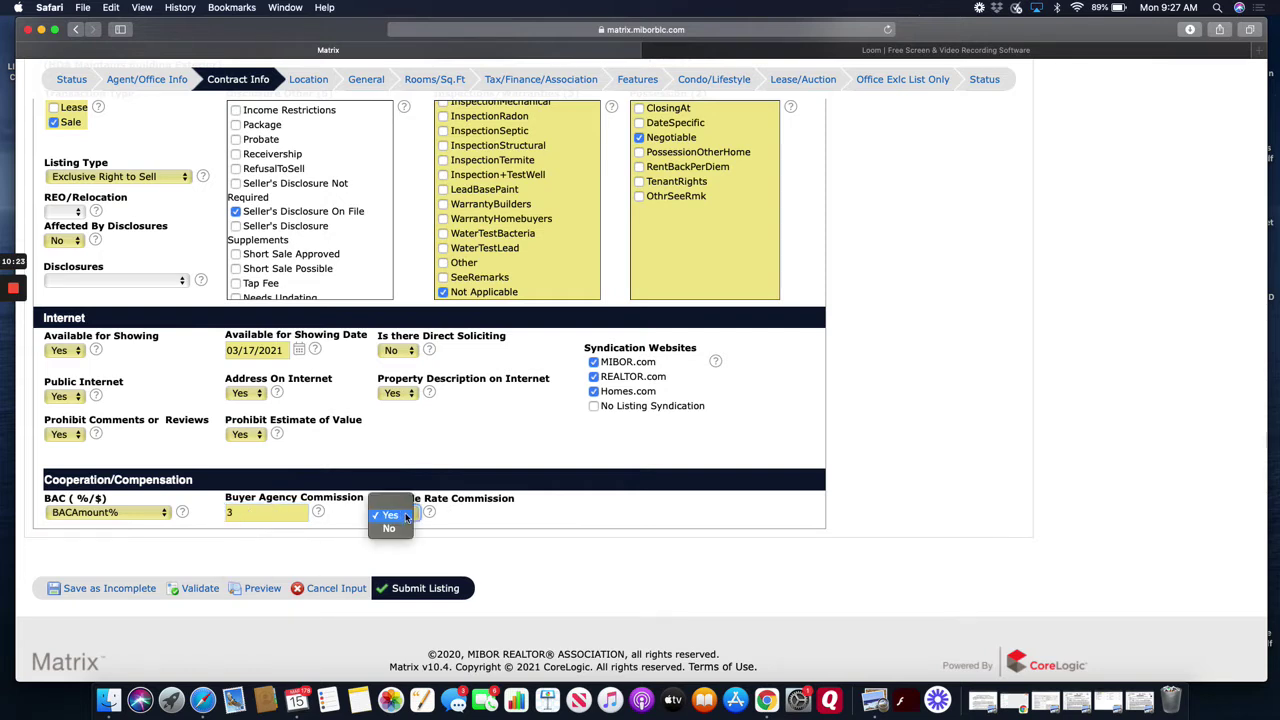
pyautogui.click(388, 555)
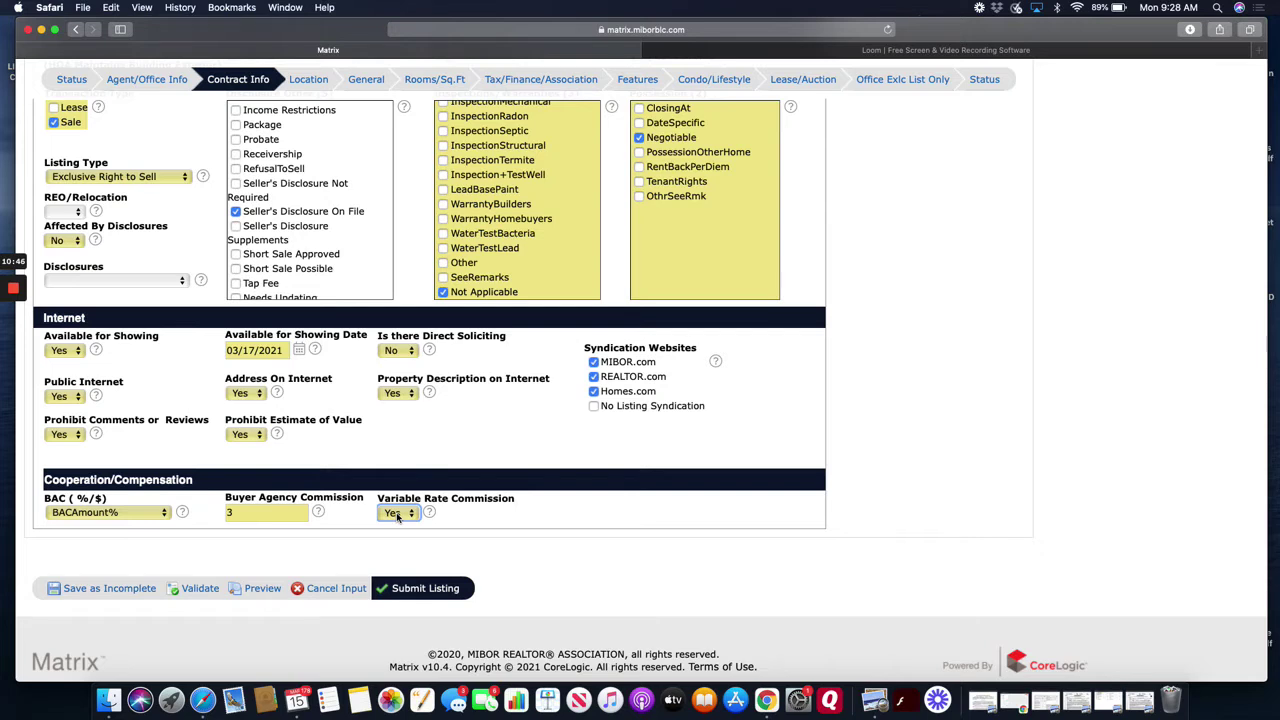
# - Switch Variable Rate Commission from Yes to No
pyautogui.click(397, 516)
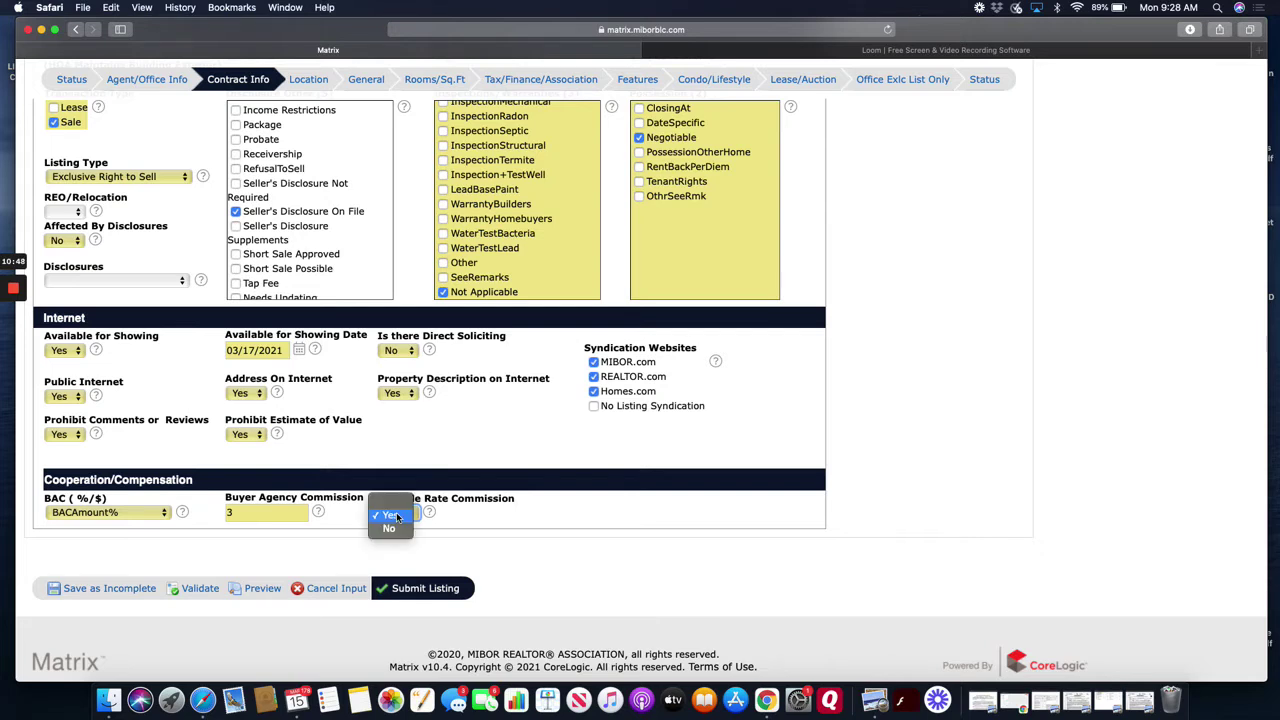
pyautogui.click(393, 531)
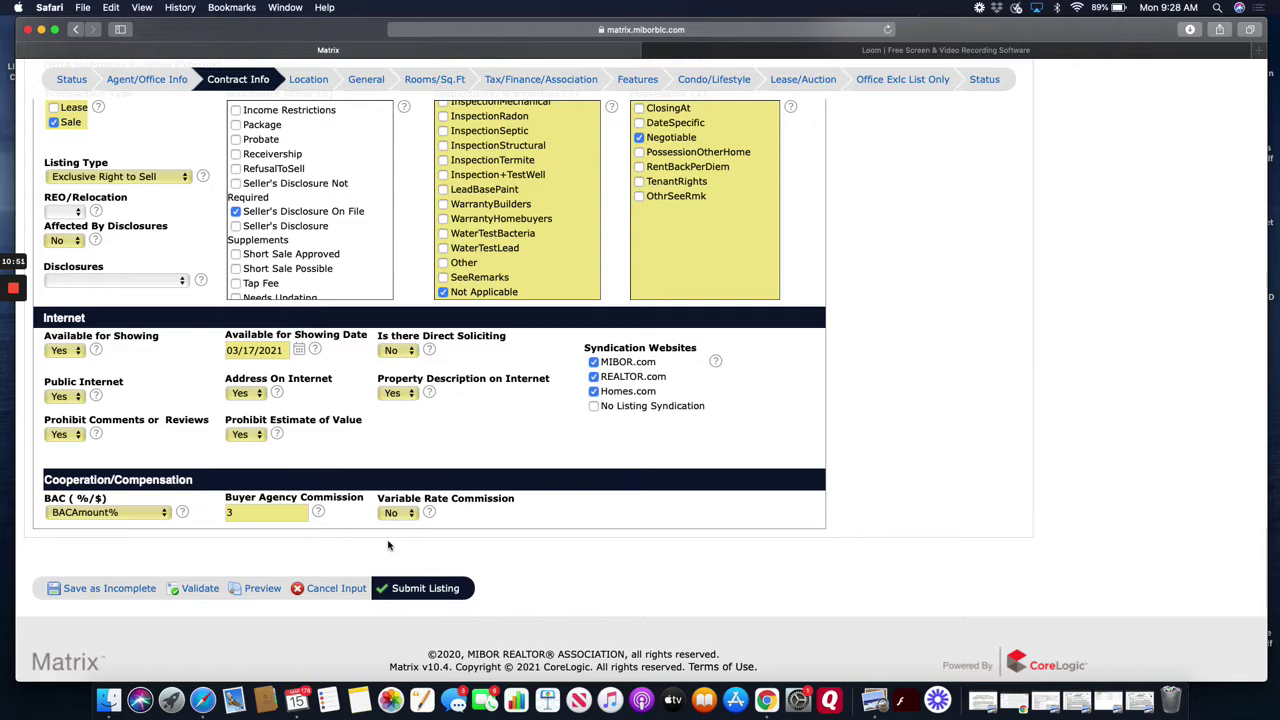
pyautogui.scroll(5, 220, 562)
pyautogui.scroll(-5, 220, 562)
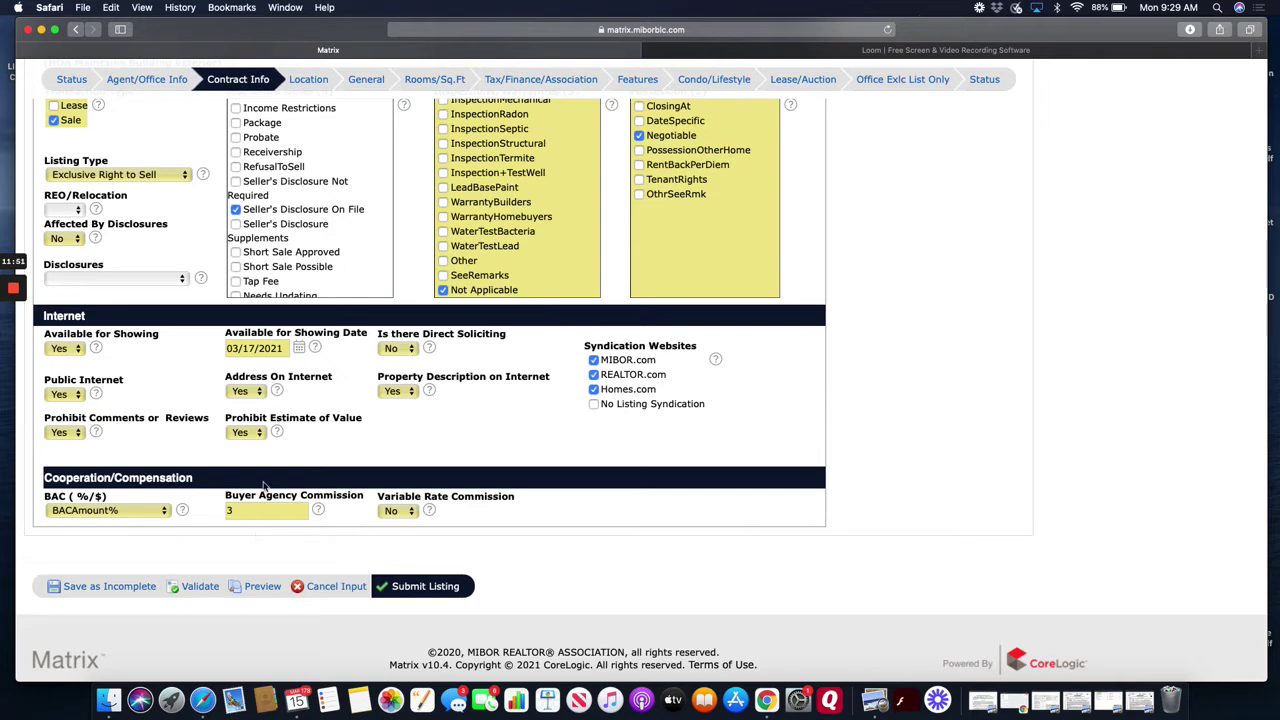
pyautogui.moveTo(7, 270)
pyautogui.scroll(3, 380, 373)
pyautogui.scroll(-1, 338, 184)
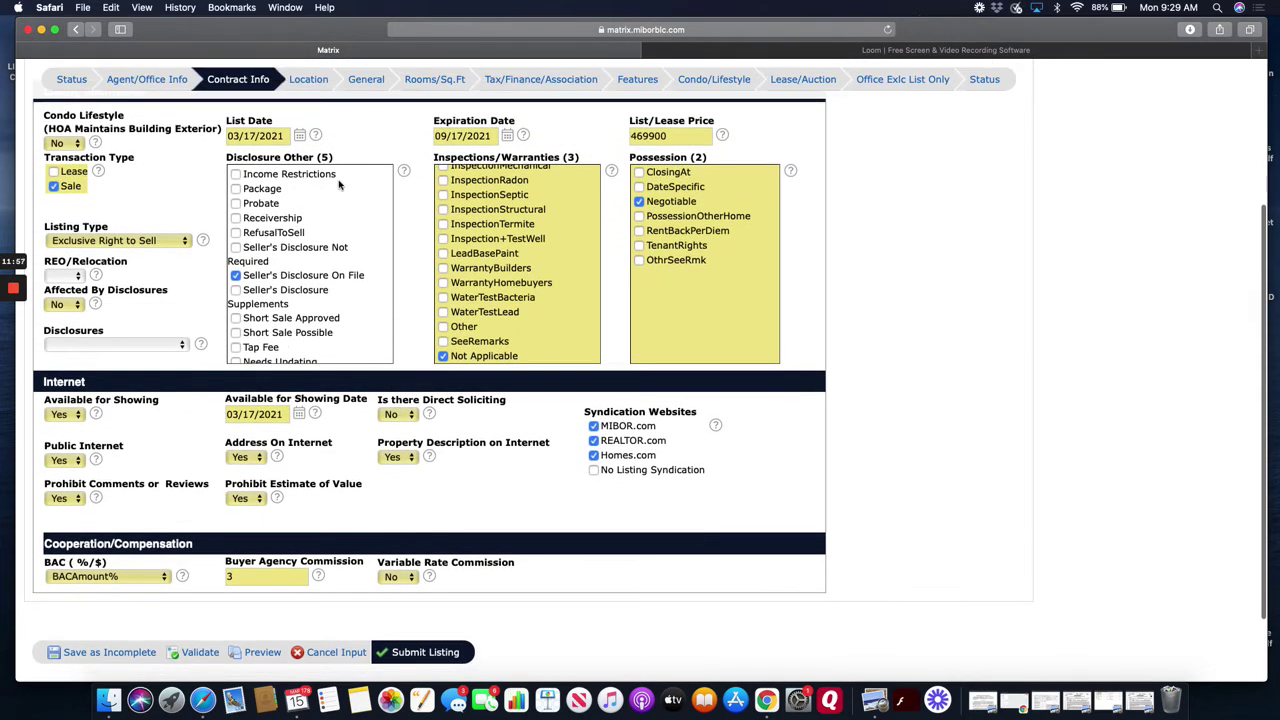
pyautogui.scroll(1, 338, 184)
pyautogui.click(310, 82)
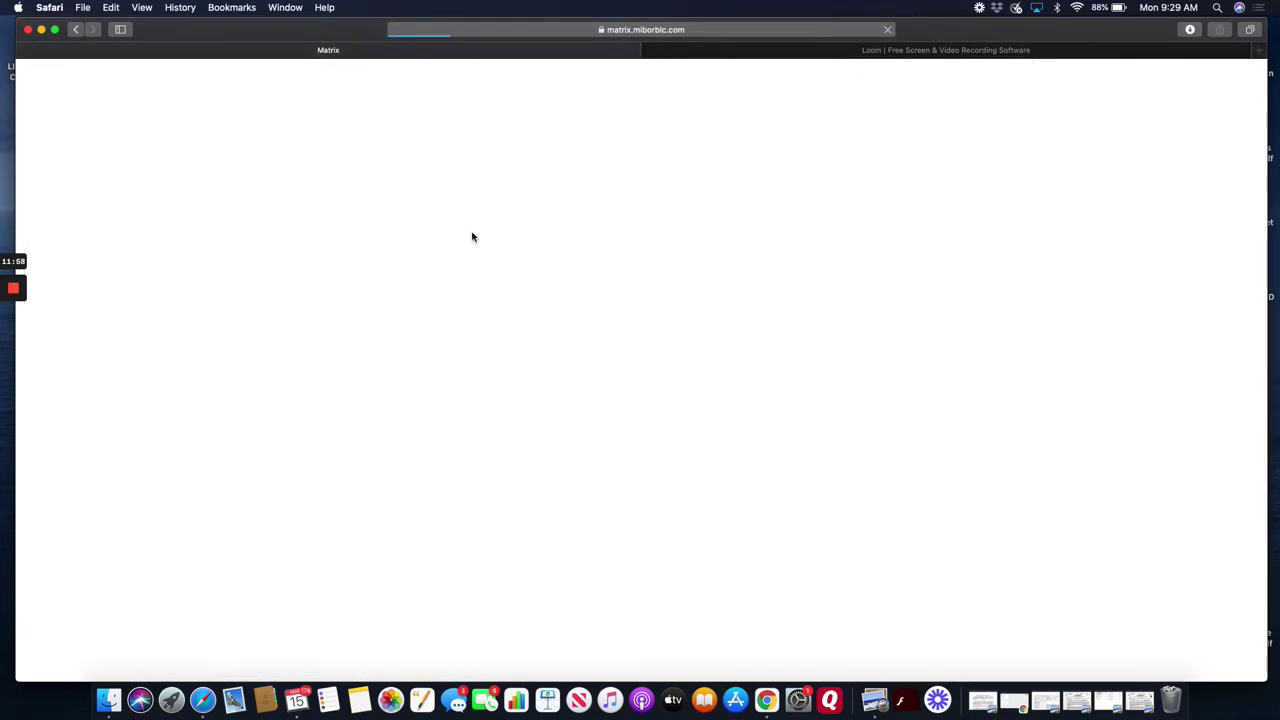
pyautogui.scroll(-1, 197, 437)
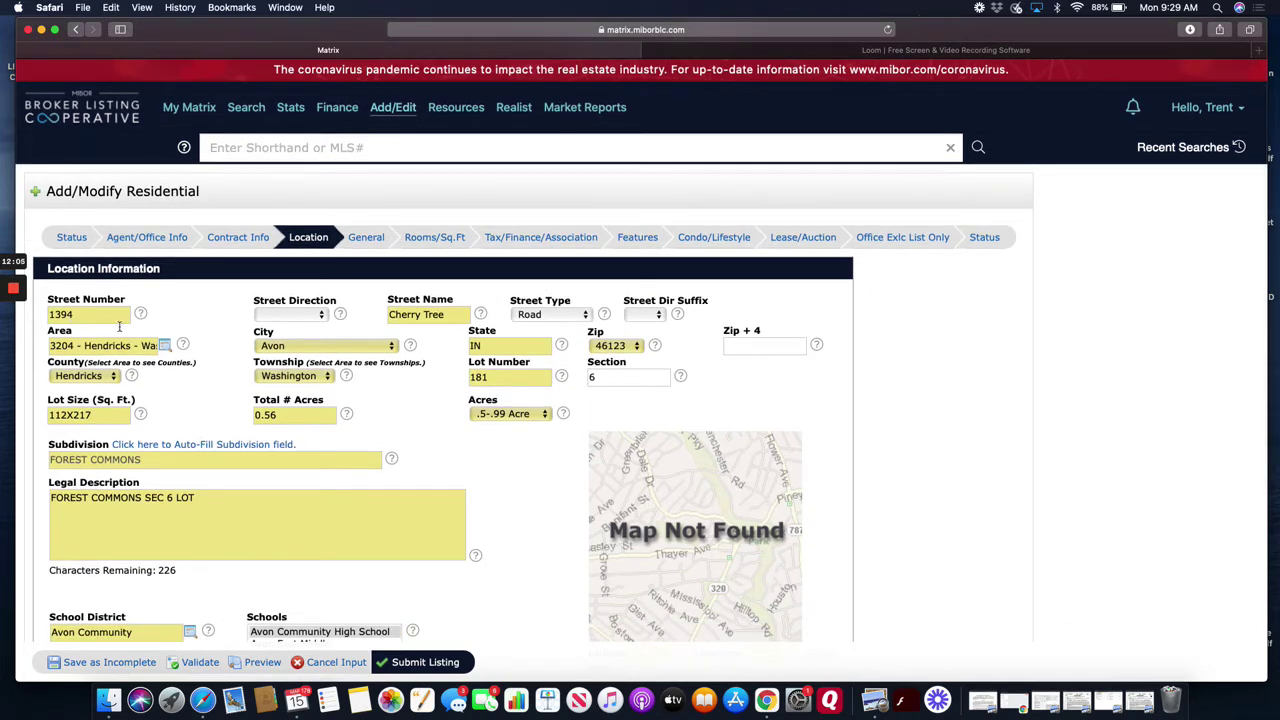
pyautogui.scroll(-2, 410, 437)
pyautogui.scroll(-1, 410, 437)
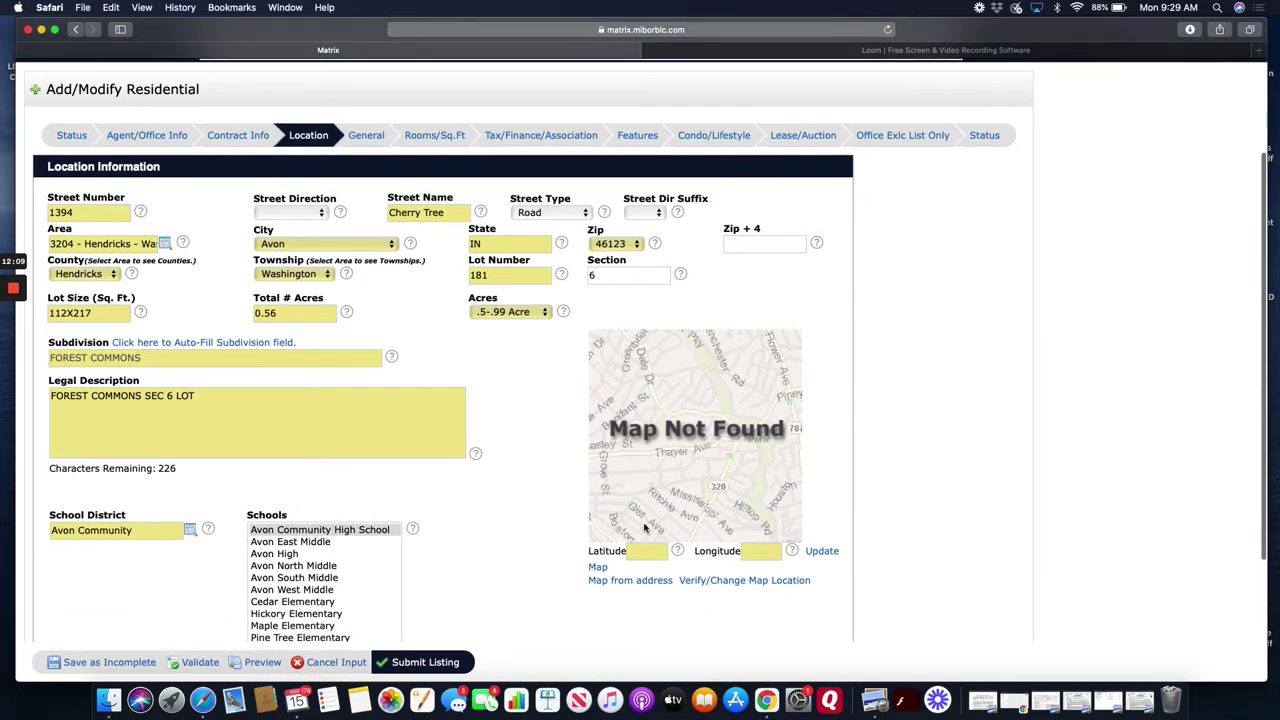
pyautogui.click(125, 403)
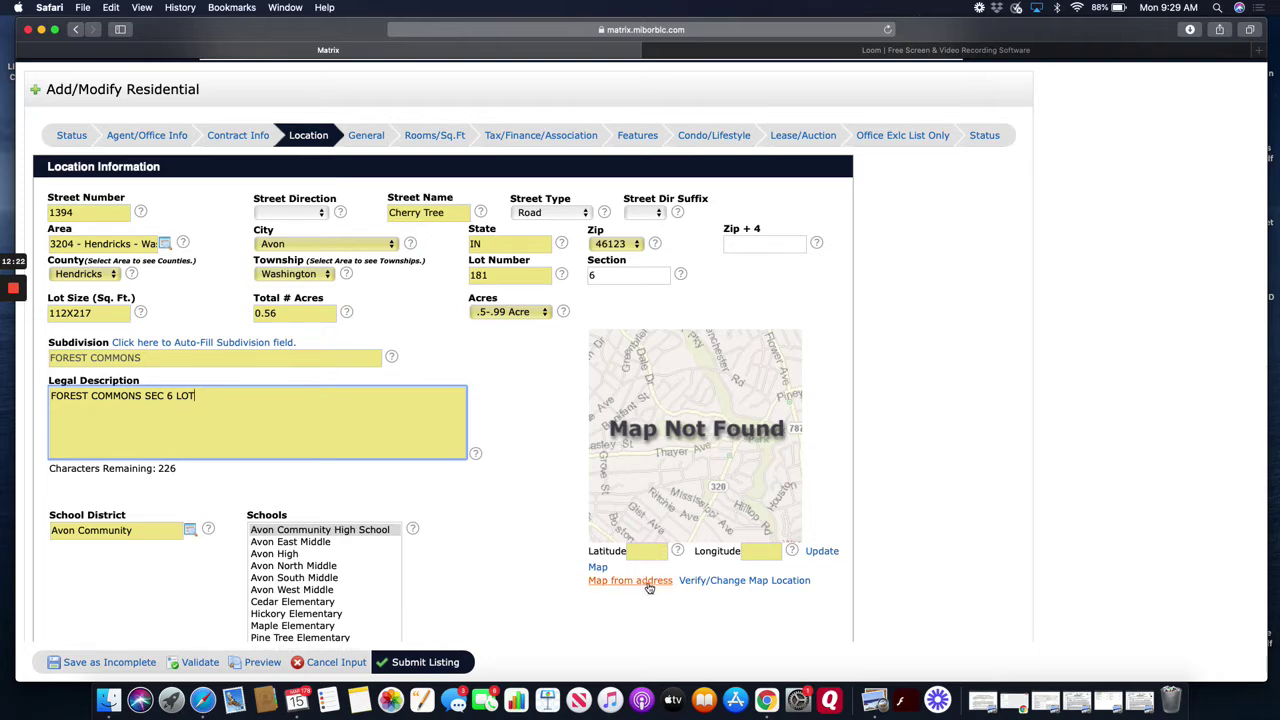
pyautogui.click(648, 586)
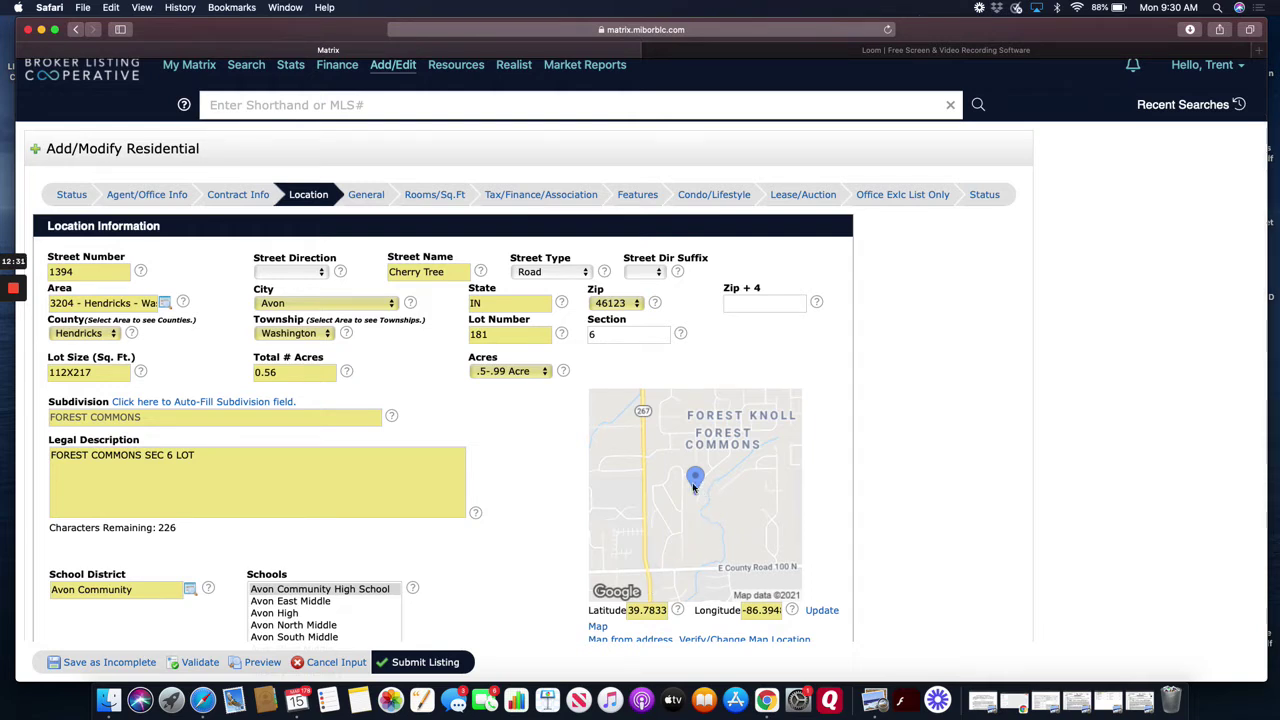
pyautogui.moveTo(698, 490); pyautogui.dragTo(700, 492)
# - Select Avon South Middle, Hickory Elementary and River Birch Elementary in the Schools list
pyautogui.scroll(-2, 705, 510)
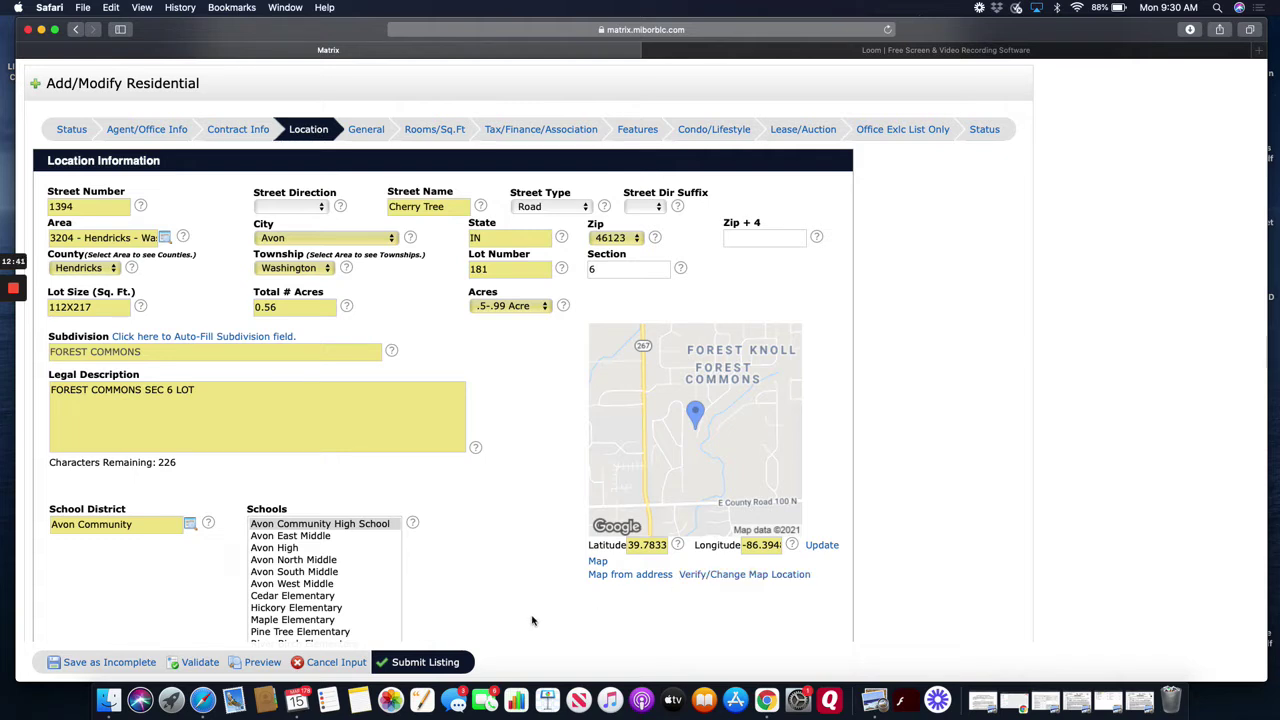
pyautogui.scroll(-2, 532, 621)
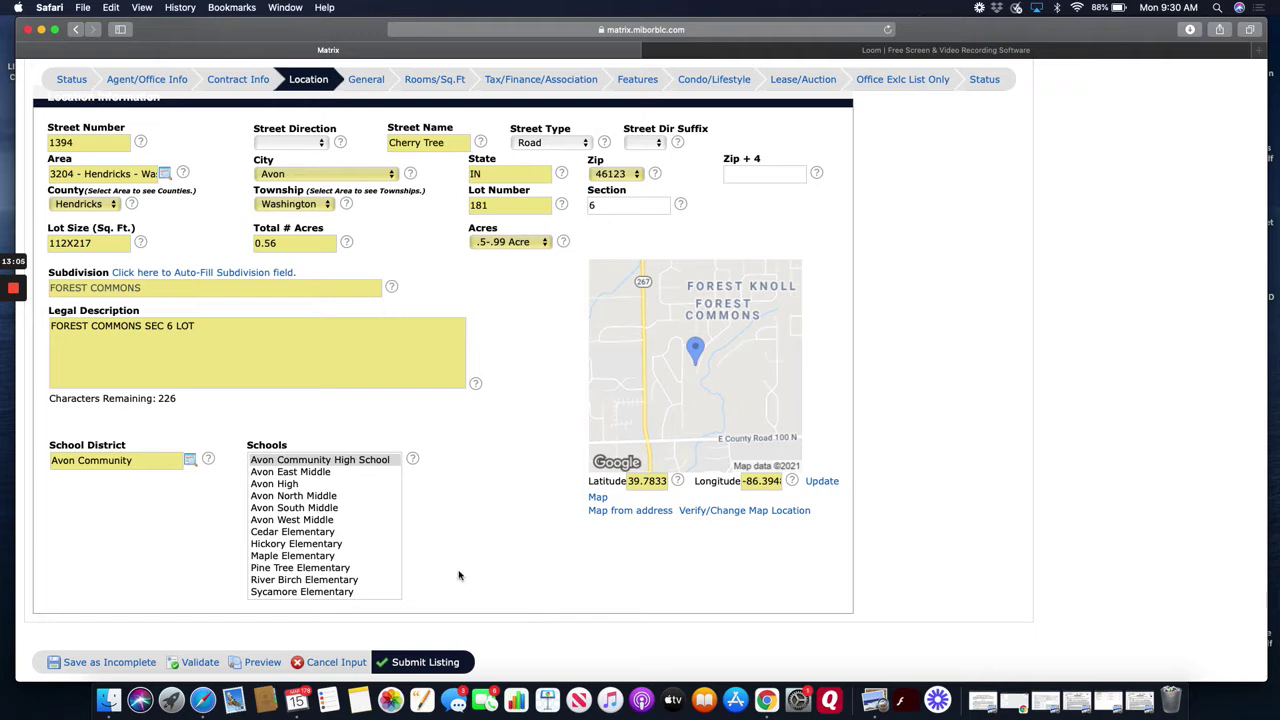
pyautogui.click(343, 510)
pyautogui.scroll(-1, 343, 515)
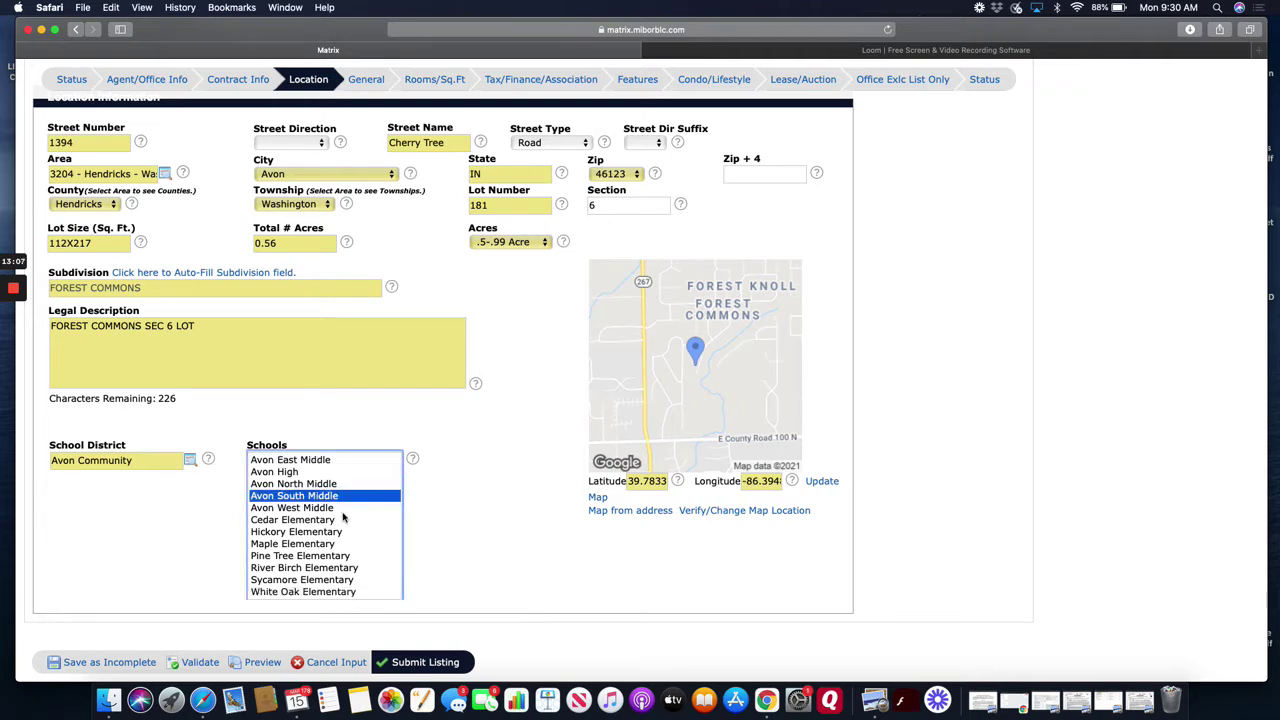
pyautogui.keyDown('super'); pyautogui.click(332, 532); pyautogui.keyUp('super')
pyautogui.keyDown('super'); pyautogui.click(327, 567); pyautogui.keyUp('super')
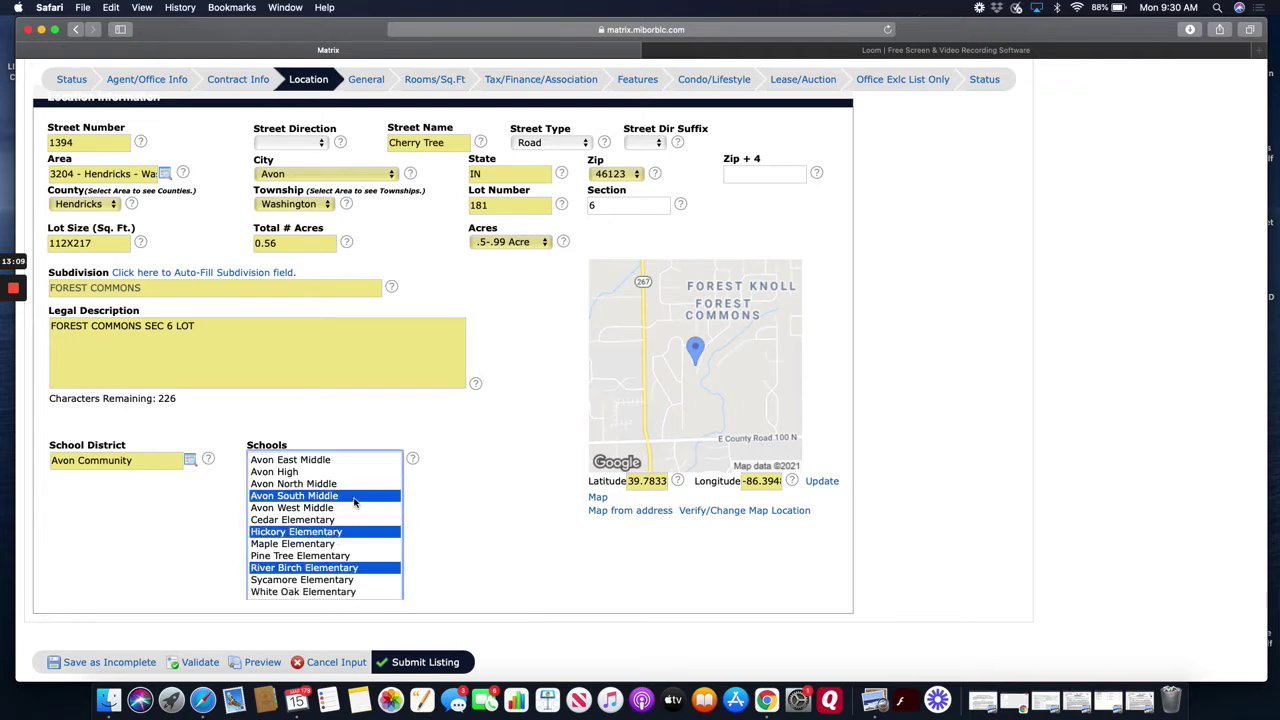
pyautogui.scroll(1, 487, 540)
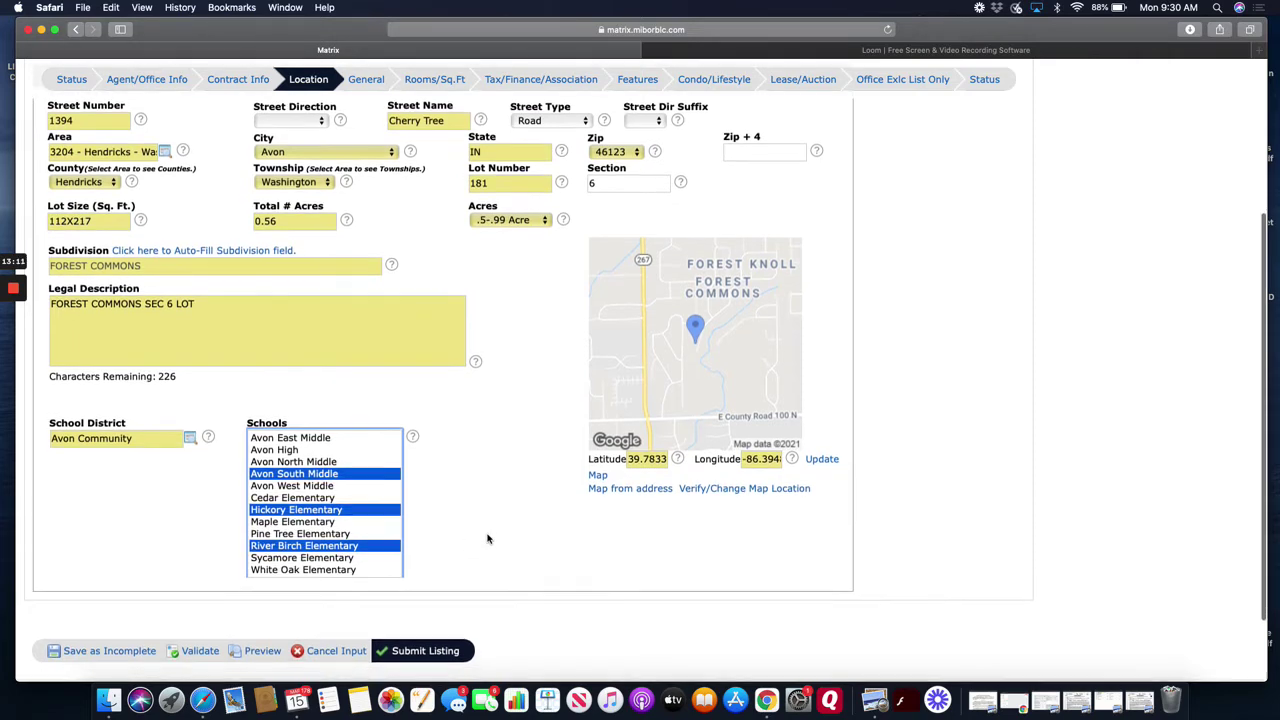
pyautogui.scroll(5, 487, 538)
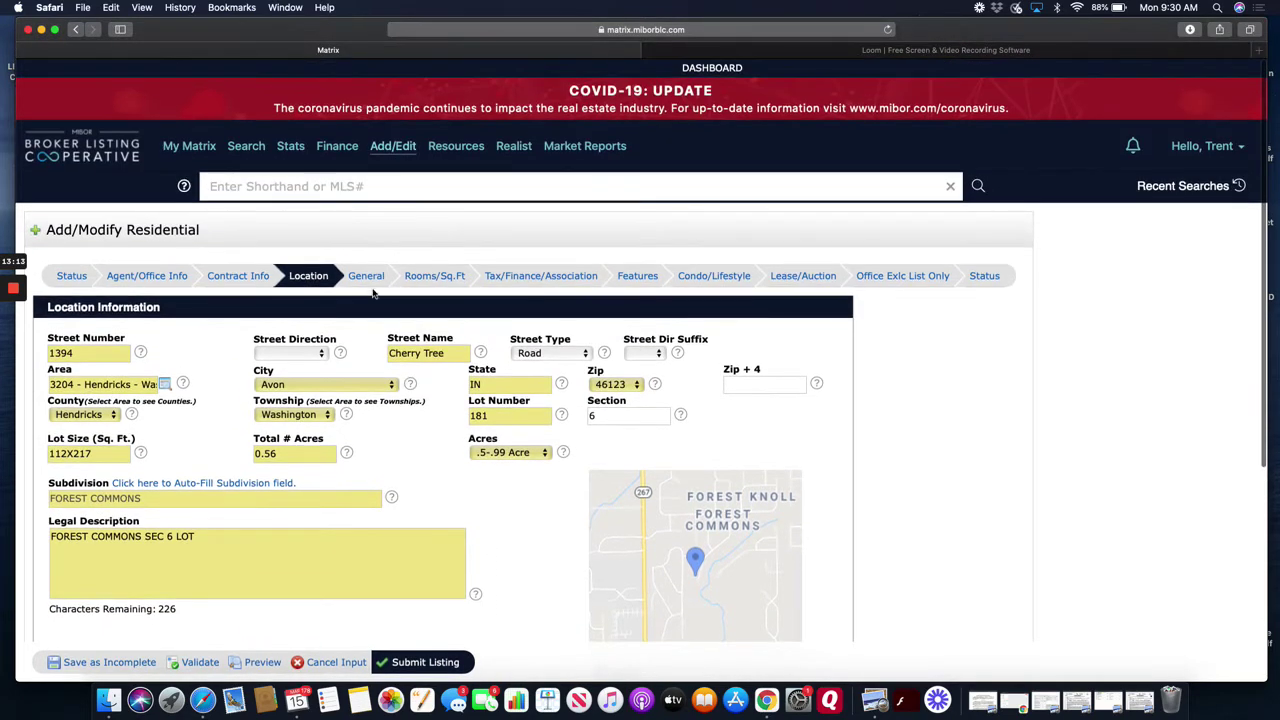
pyautogui.click(370, 276)
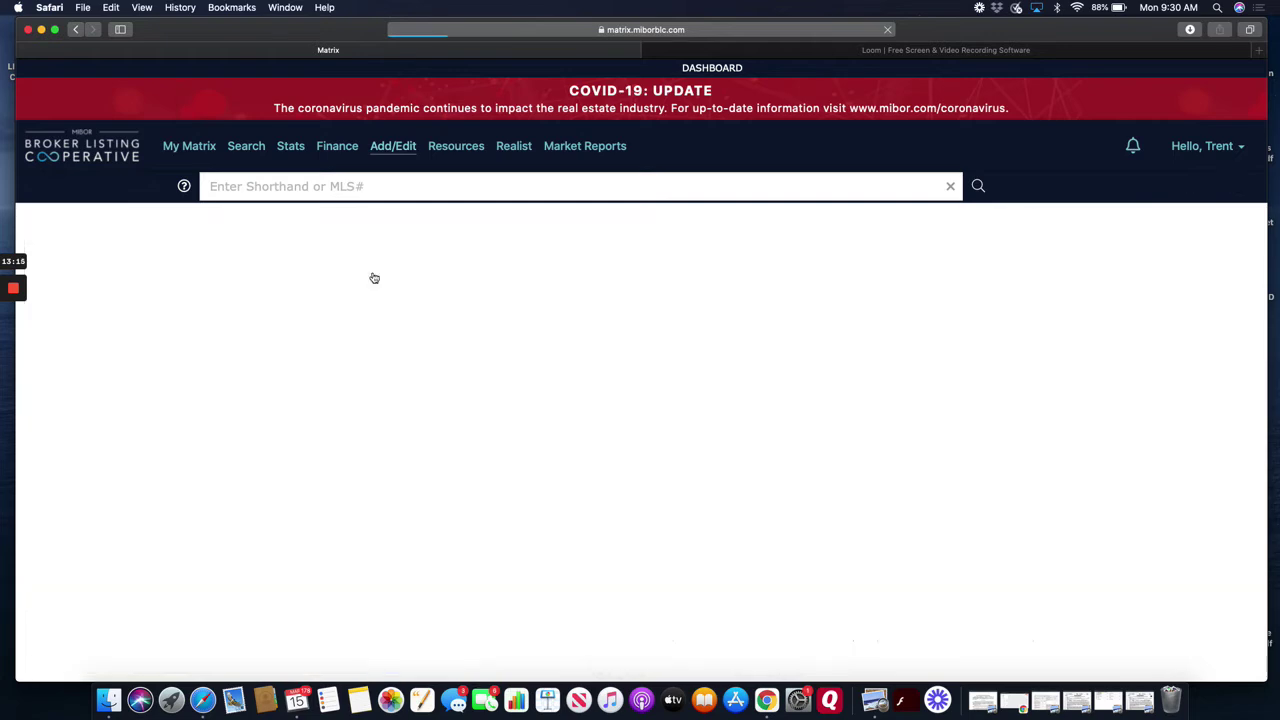
# - Write the Property Description 'this is the most beautiful home ever. please pay us in bitcoin.'
pyautogui.scroll(-2, 389, 408)
pyautogui.scroll(-1, 323, 495)
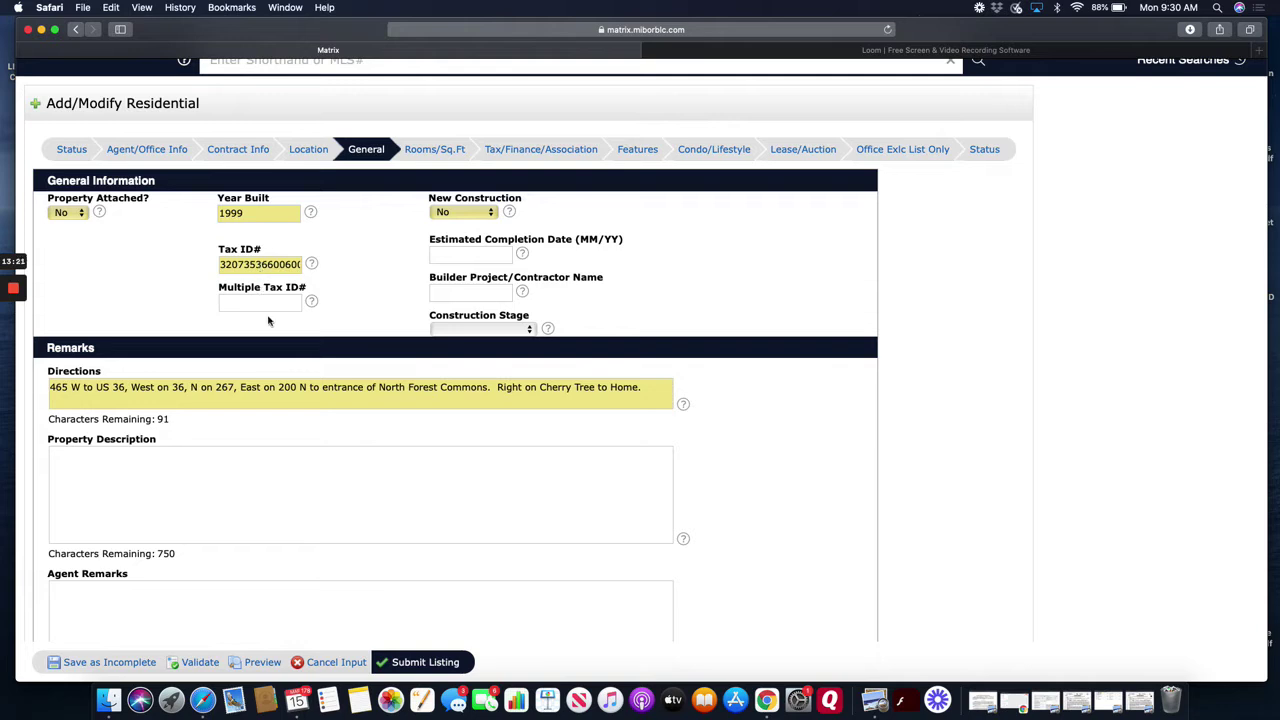
pyautogui.scroll(-2, 331, 434)
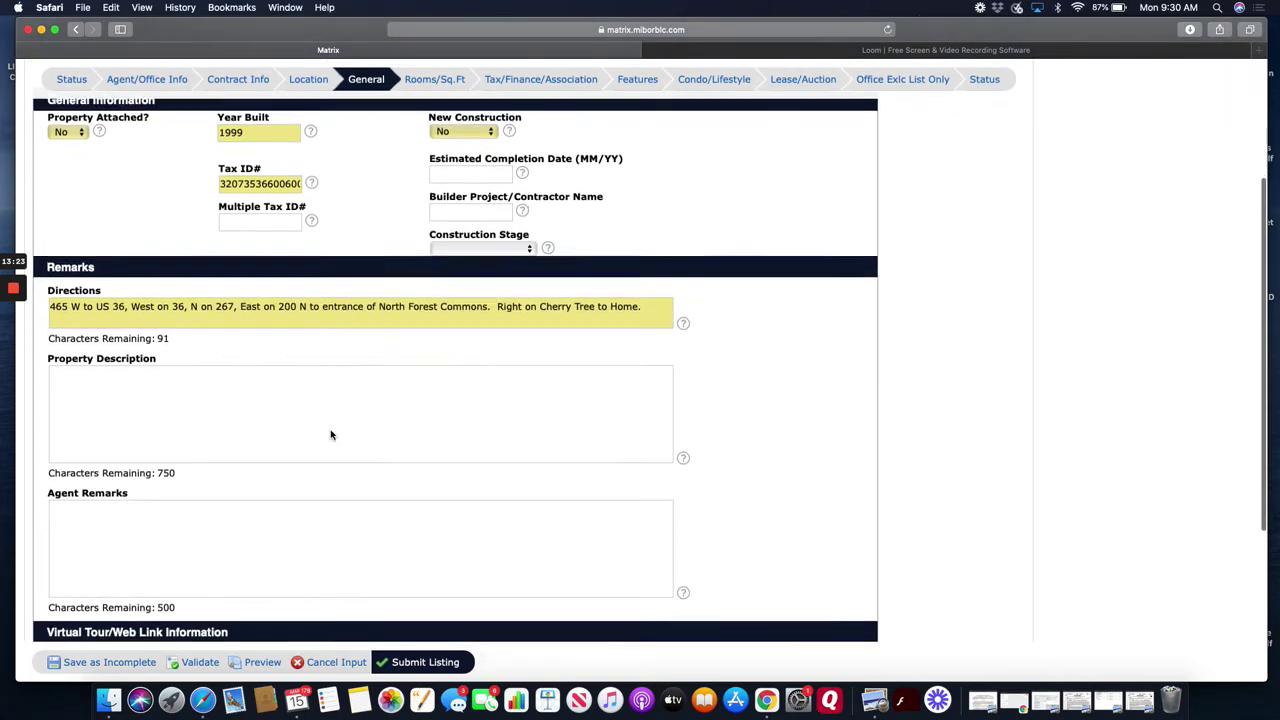
pyautogui.click(329, 388)
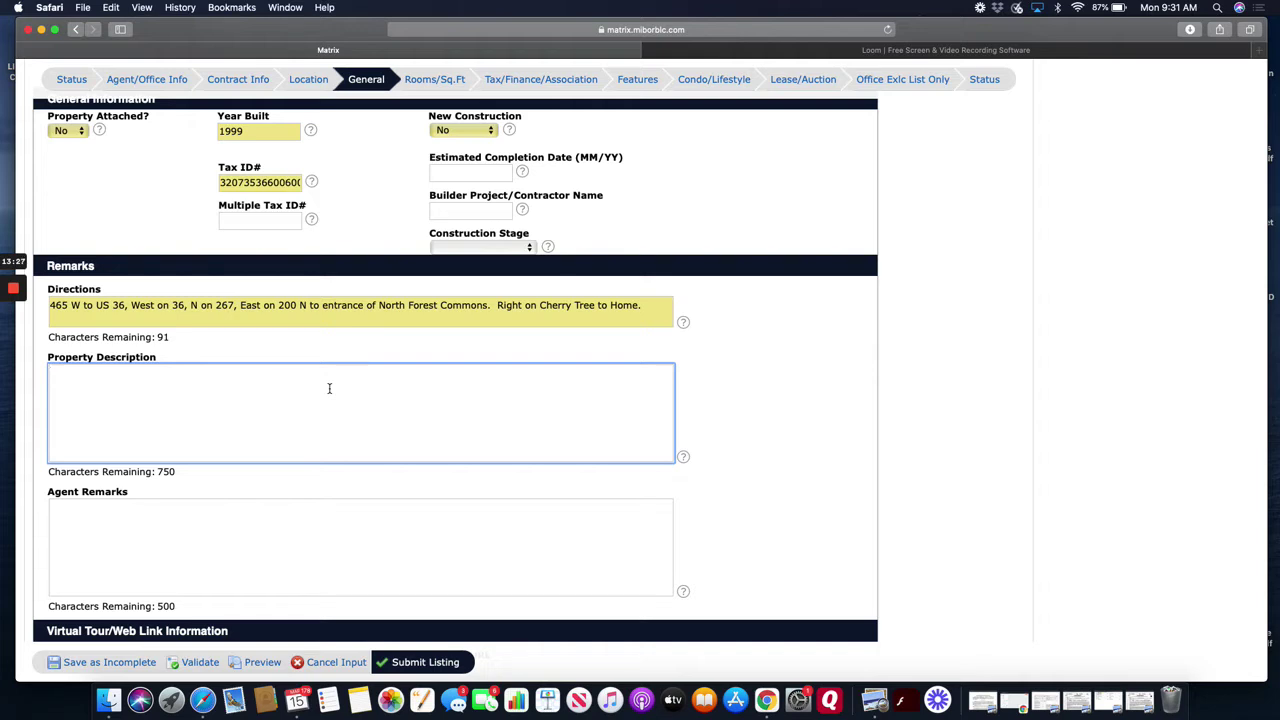
pyautogui.write('this is the most beau')
pyautogui.write('tiful')
pyautogui.write('ver')
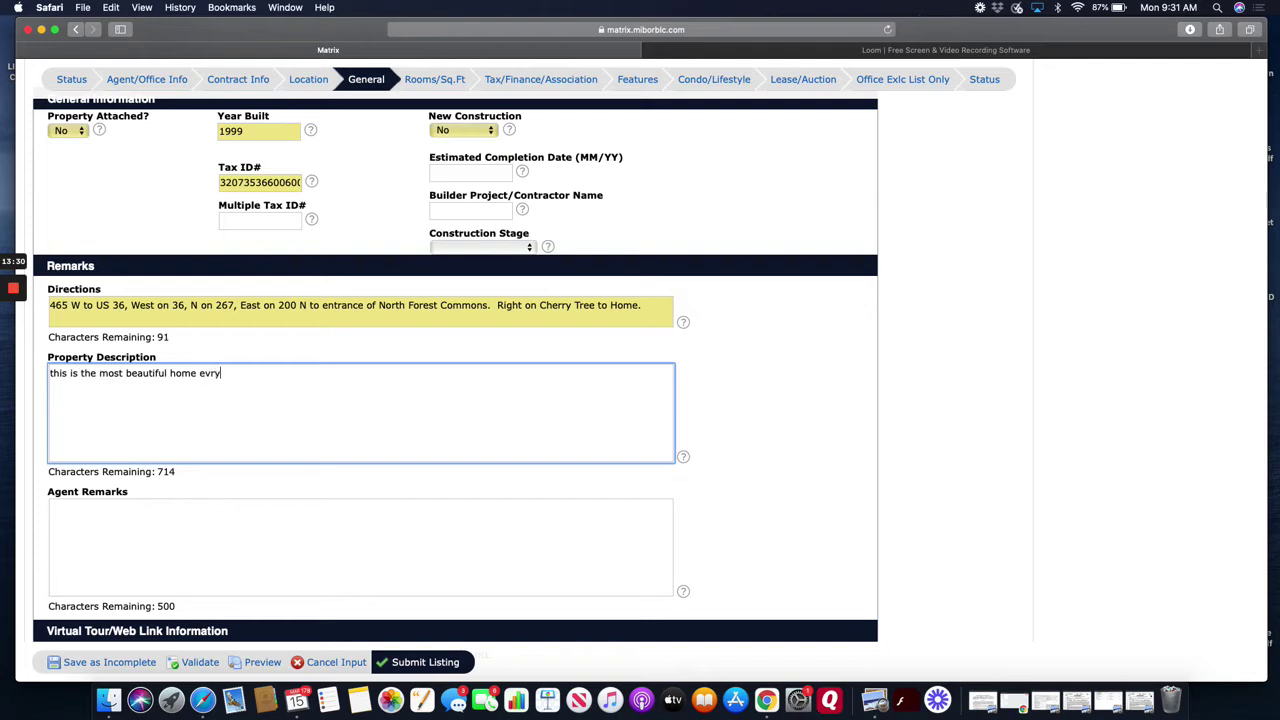
pyautogui.press('BackSpace')
pyautogui.press('BackSpace')
pyautogui.press('BackSpace')
pyautogui.press('BackSpace')
pyautogui.write('ever. please pay us in bitcoin.')
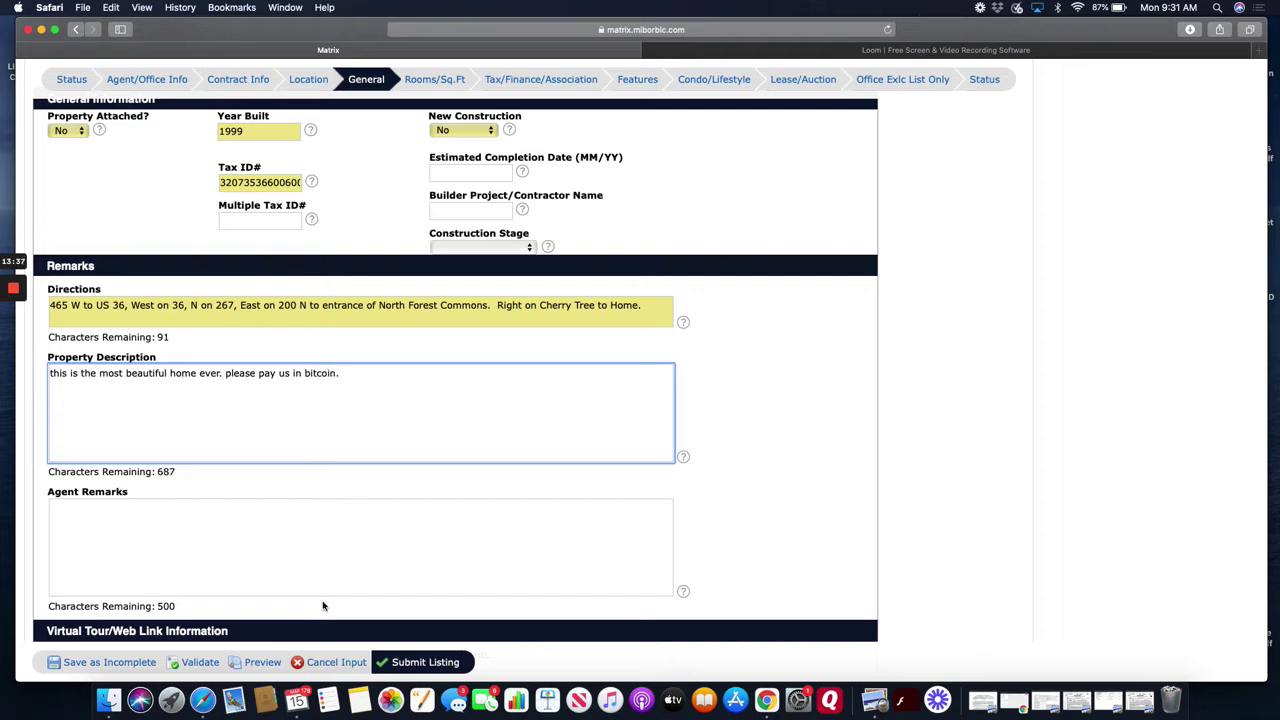
pyautogui.click(320, 547)
# - Start Agent Remarks with a line sending inquiries and offers to the agent's e-mail or phone number
pyautogui.scroll(-2, 268, 479)
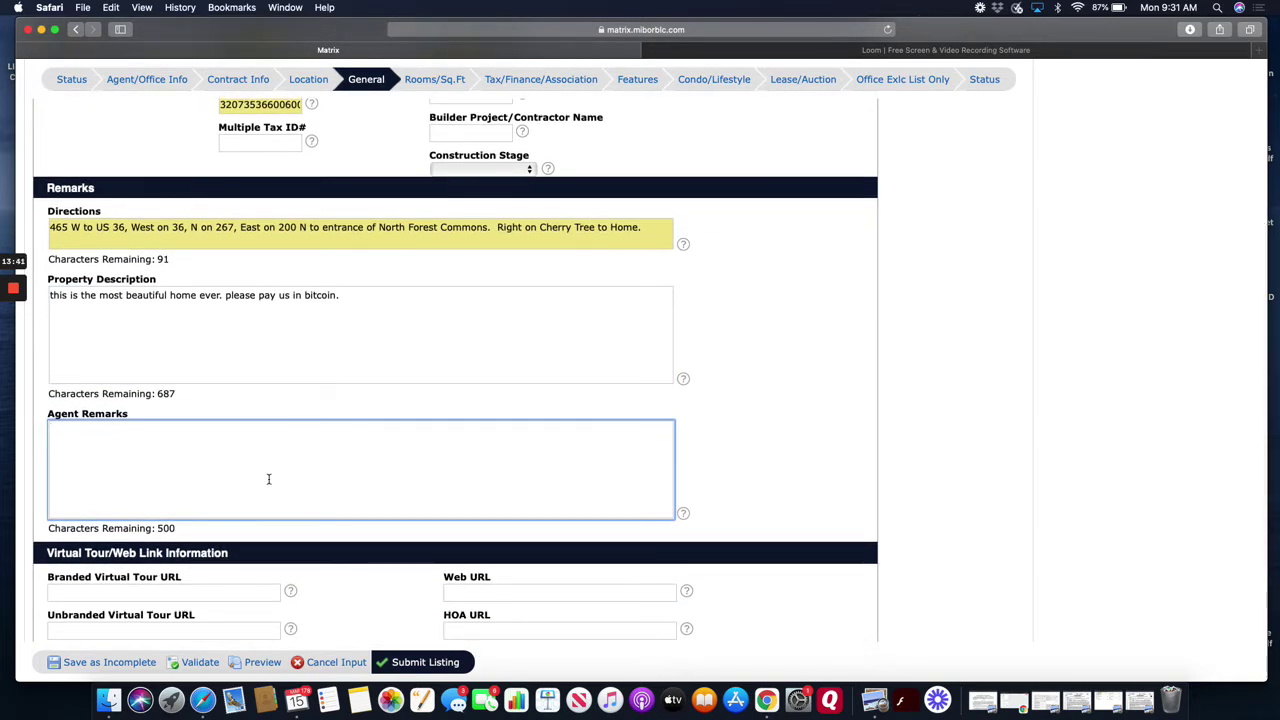
pyautogui.write('p')
pyautogui.press('BackSpace')
pyautogui.write('please send all inquiri')
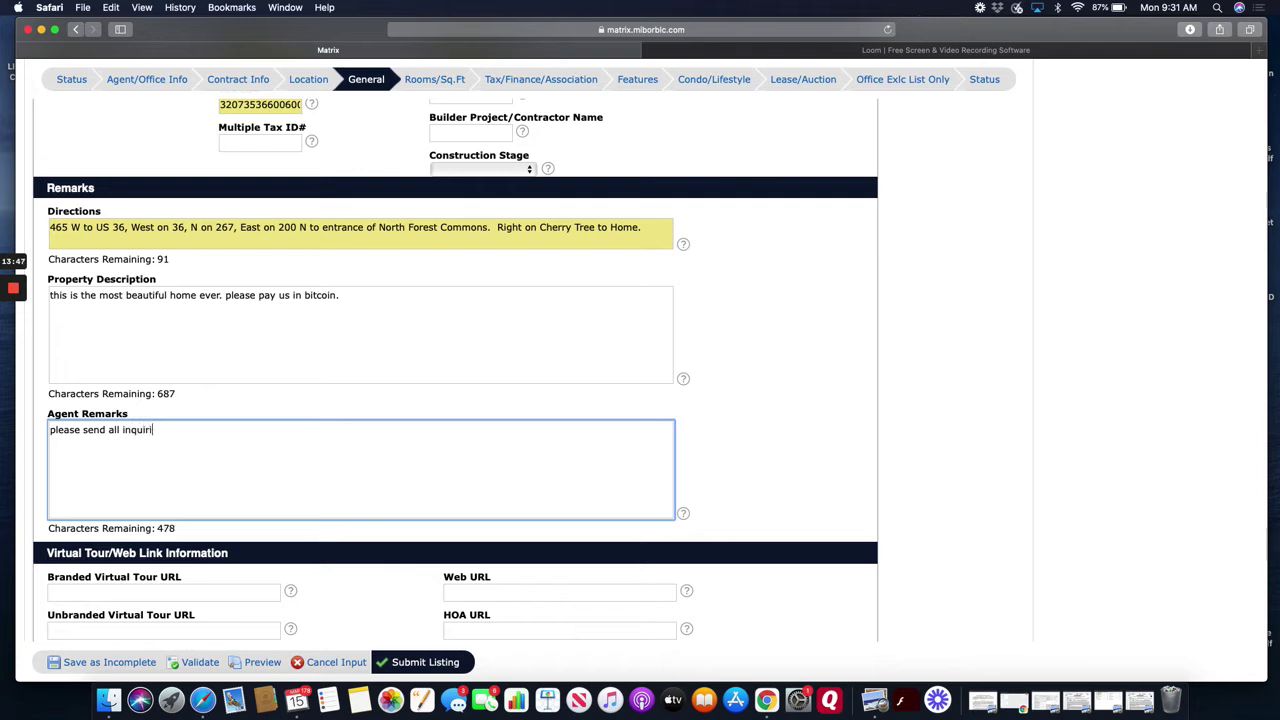
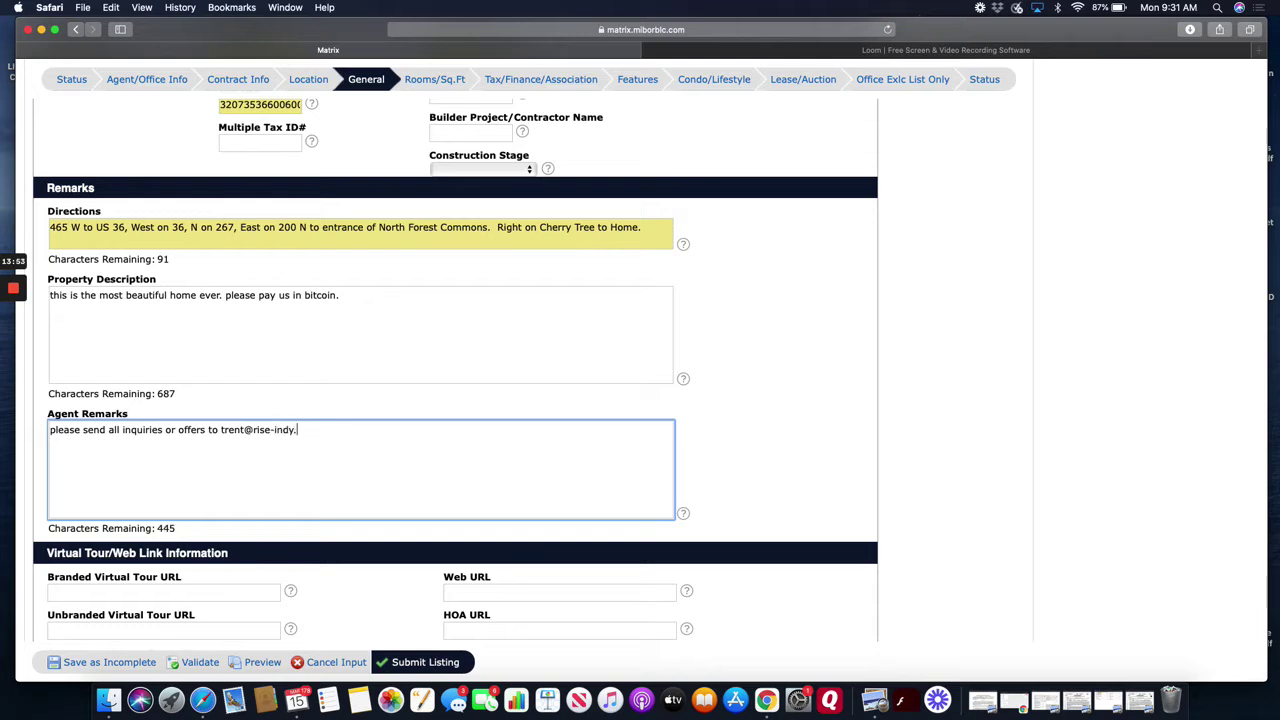
pyautogui.press('Return')
pyautogui.press('Return')
# - Note the excluded heirloom chandelier in the dining room, then add 'Please exclude all items listed above.'
pyautogui.write('seller is ')
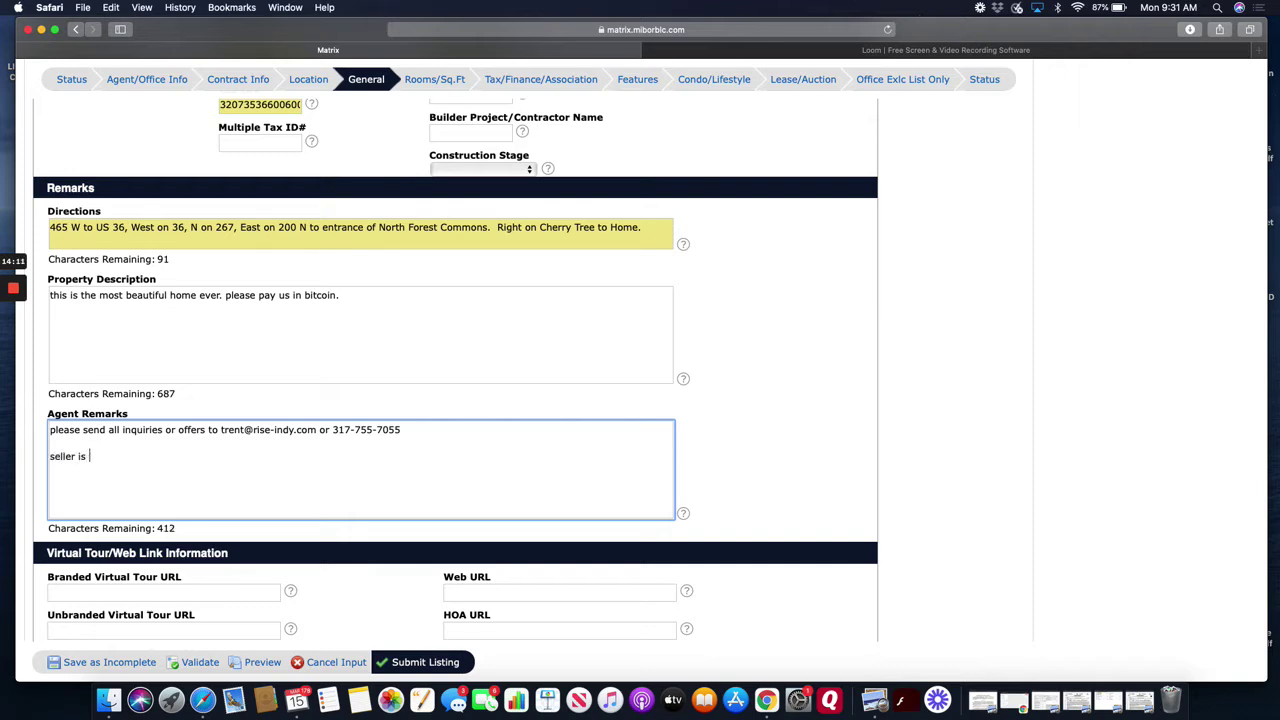
pyautogui.write('excluding heirloom s')
pyautogui.write('handel')
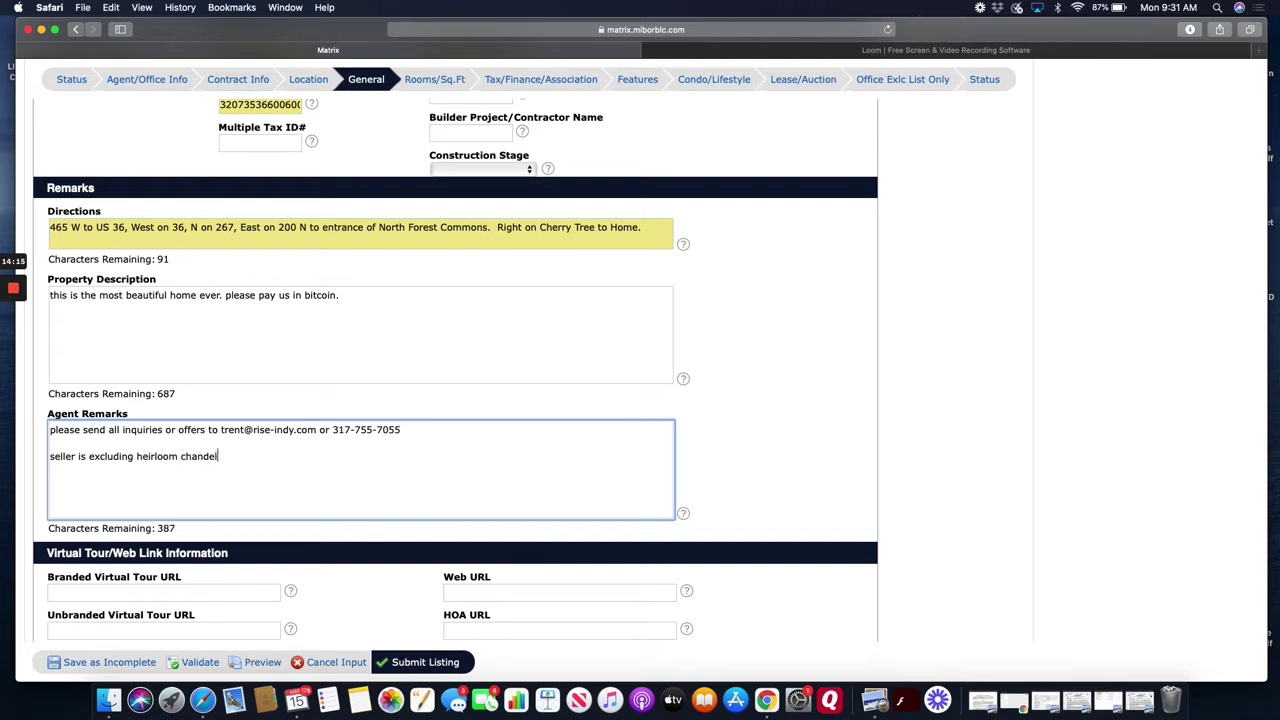
pyautogui.write('ier in dining room.')
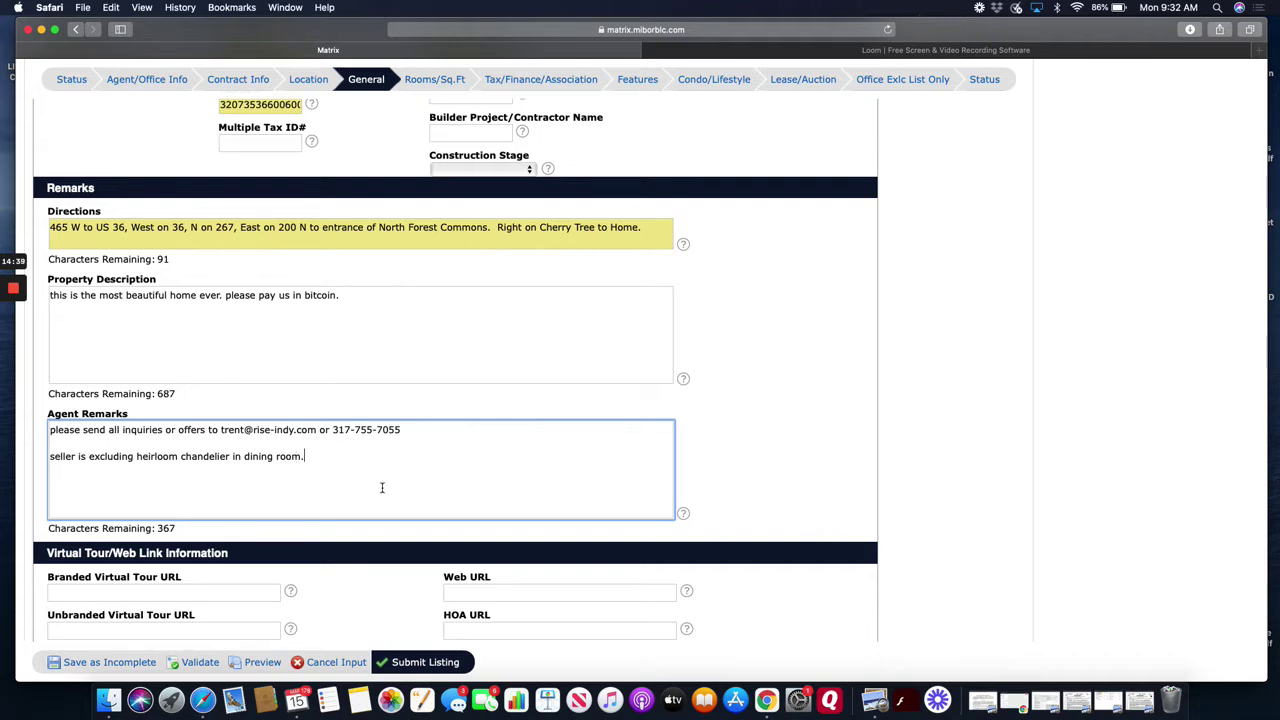
pyautogui.scroll(-1, 295, 455)
pyautogui.press('Return')
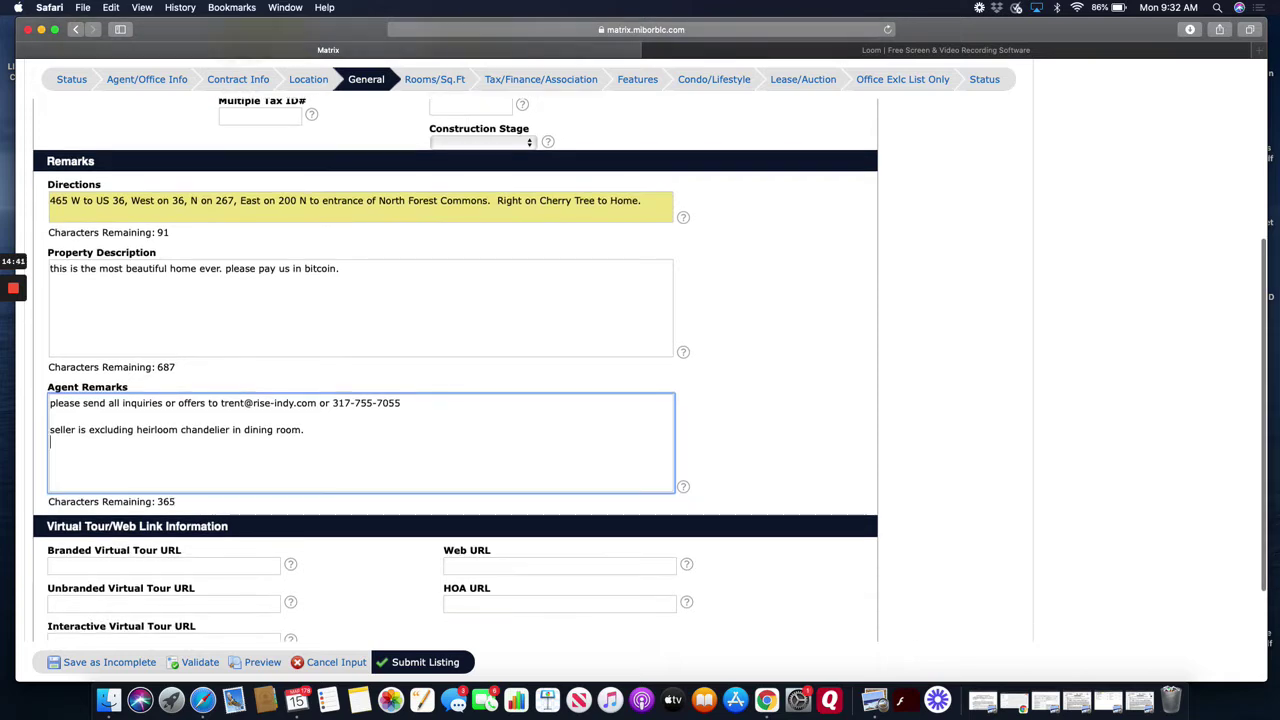
pyautogui.press('Return')
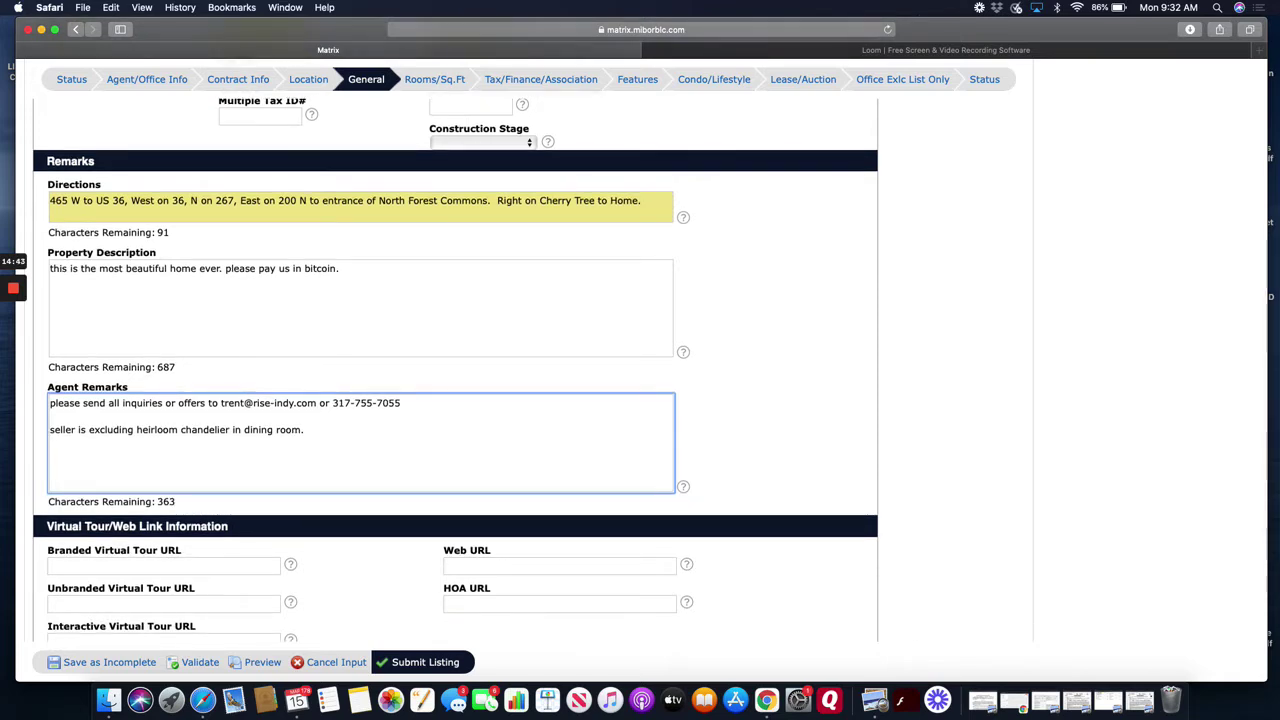
pyautogui.write('Please exclud')
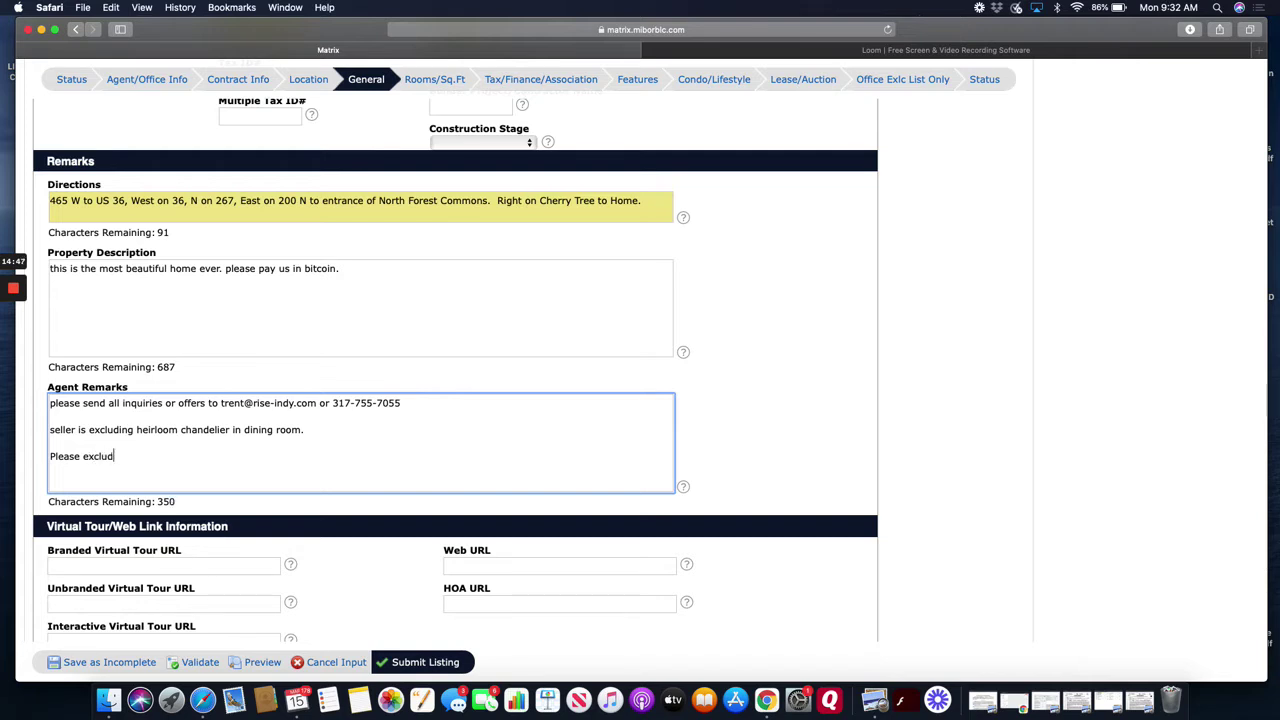
pyautogui.write('e all items listed above.')
pyautogui.scroll(-3, 340, 466)
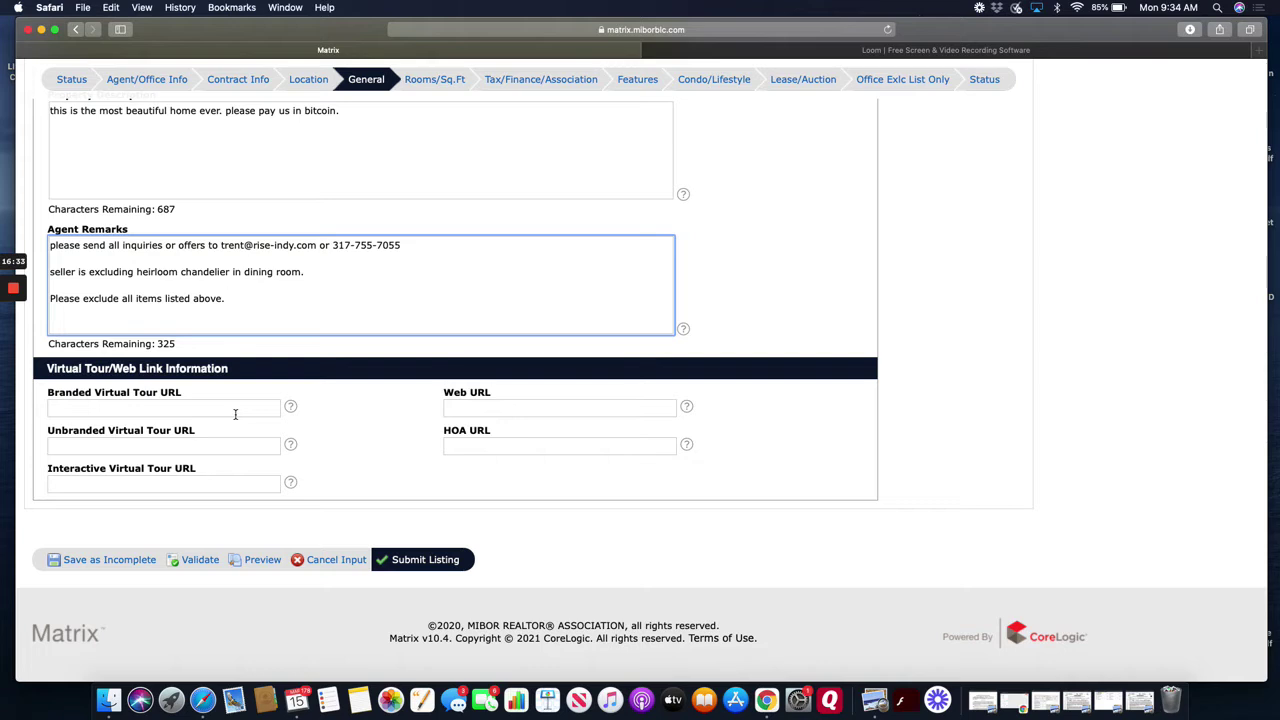
pyautogui.click(235, 410)
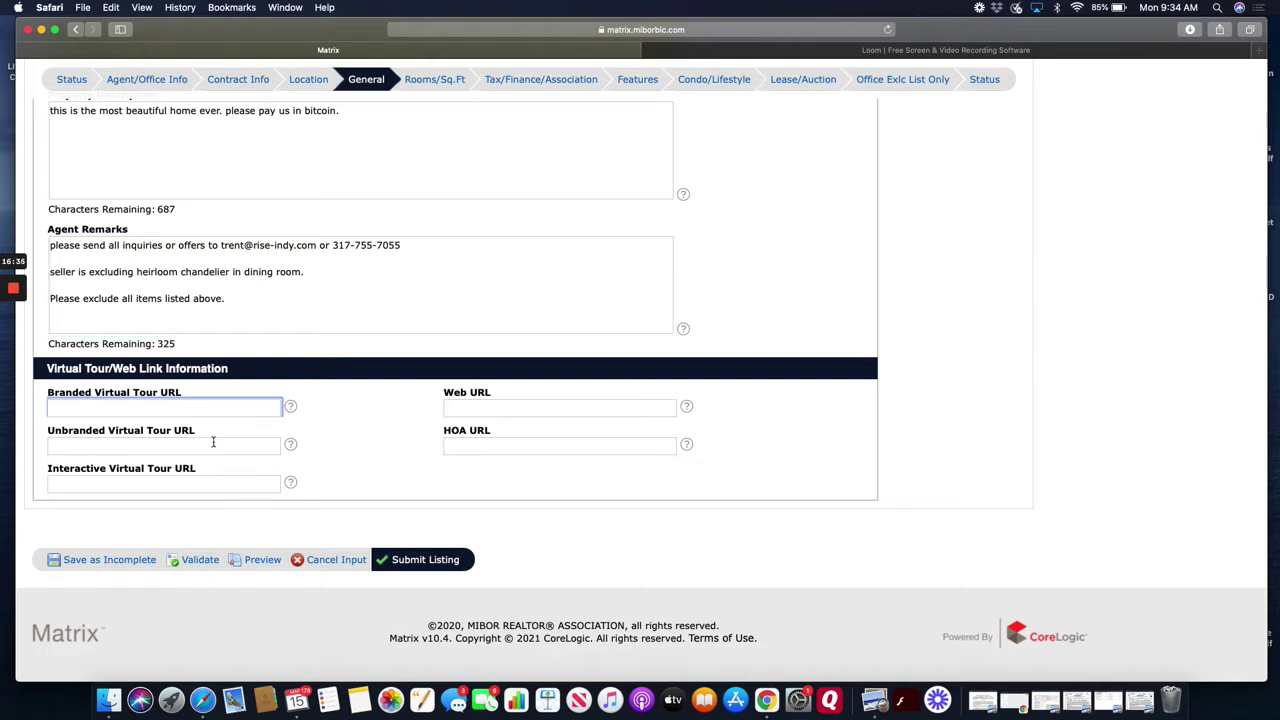
pyautogui.click(212, 447)
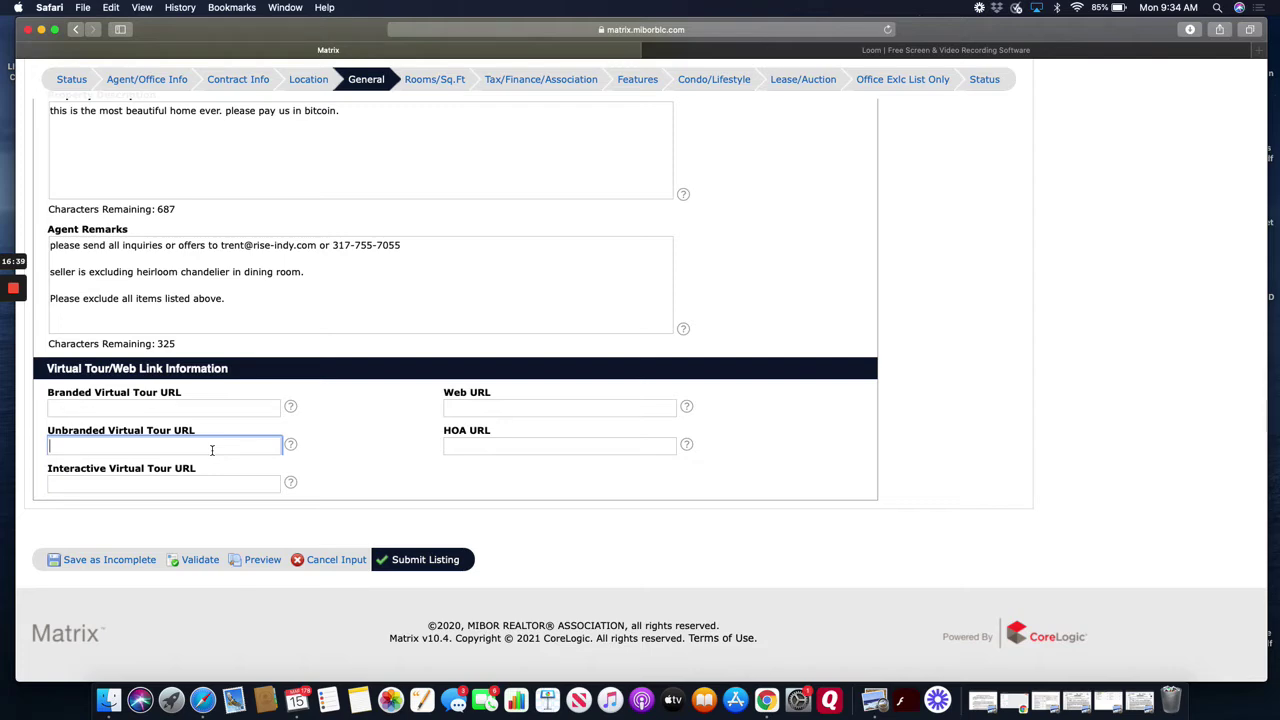
pyautogui.scroll(8, 212, 450)
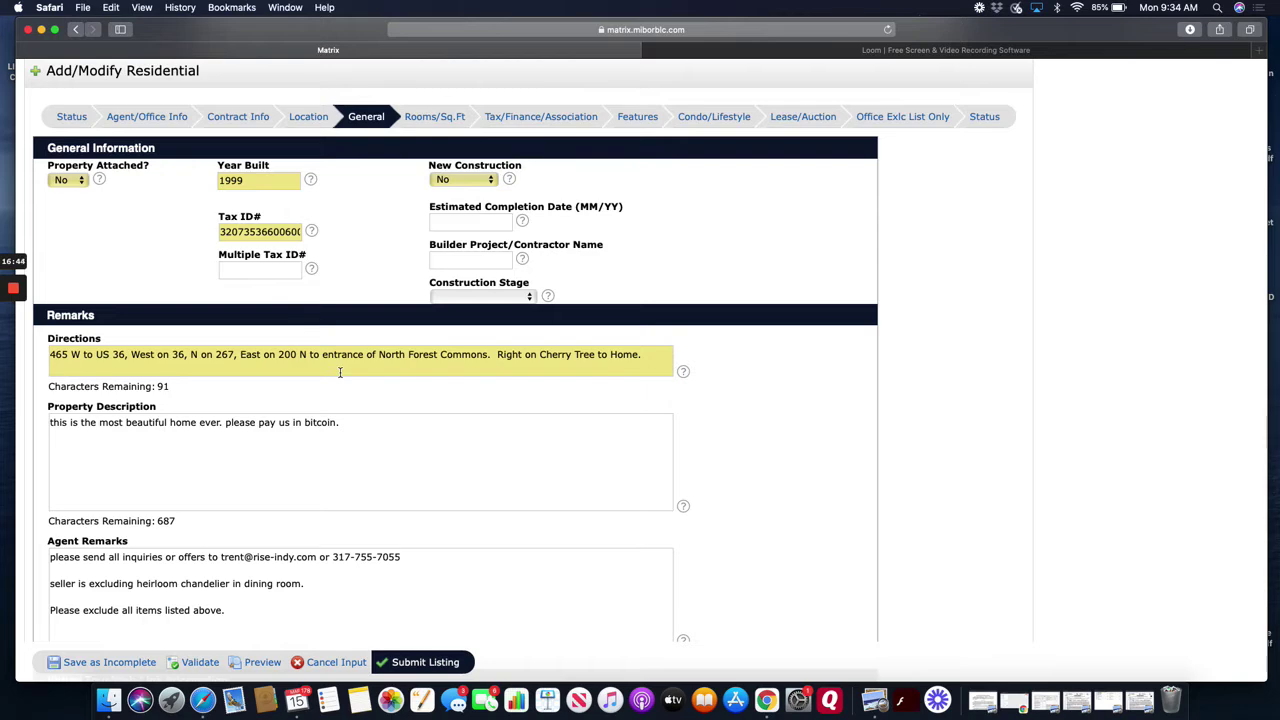
# - Review the Rooms/Sq.Ft tab: 2 levels, 1575 main and 1973 upper sq ft, eleven rooms
pyautogui.click(449, 120)
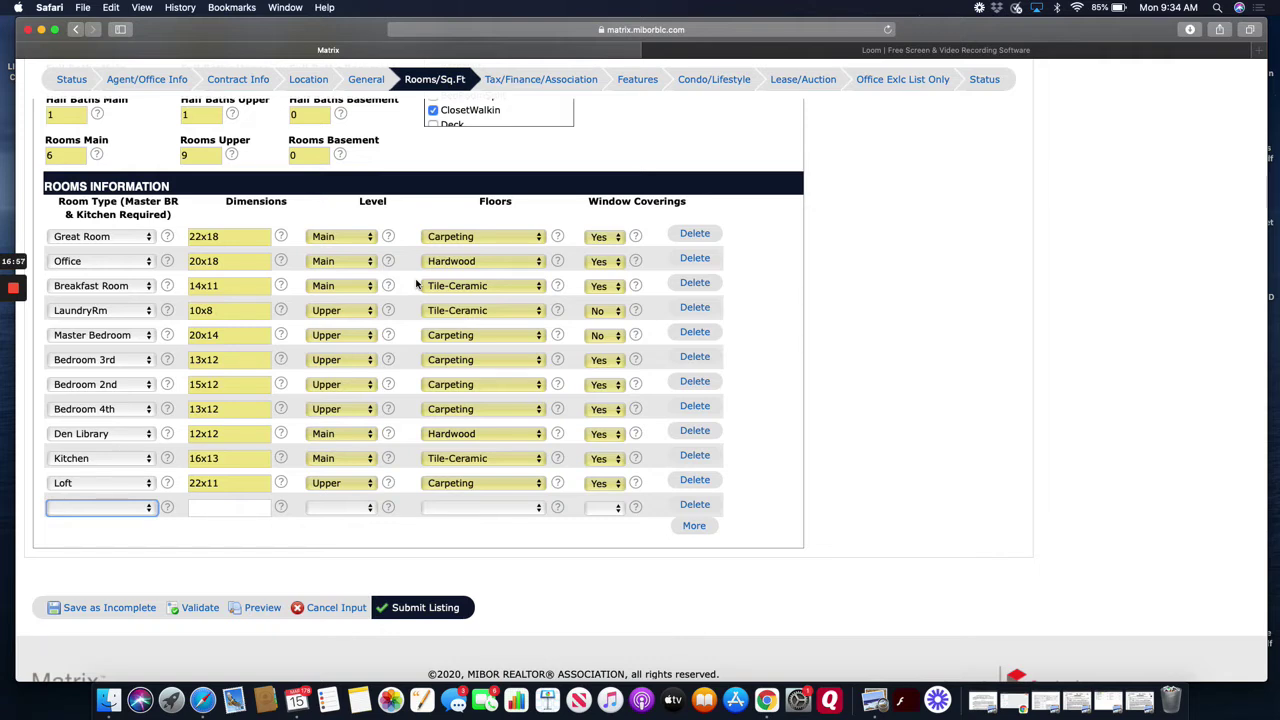
pyautogui.scroll(3, 177, 166)
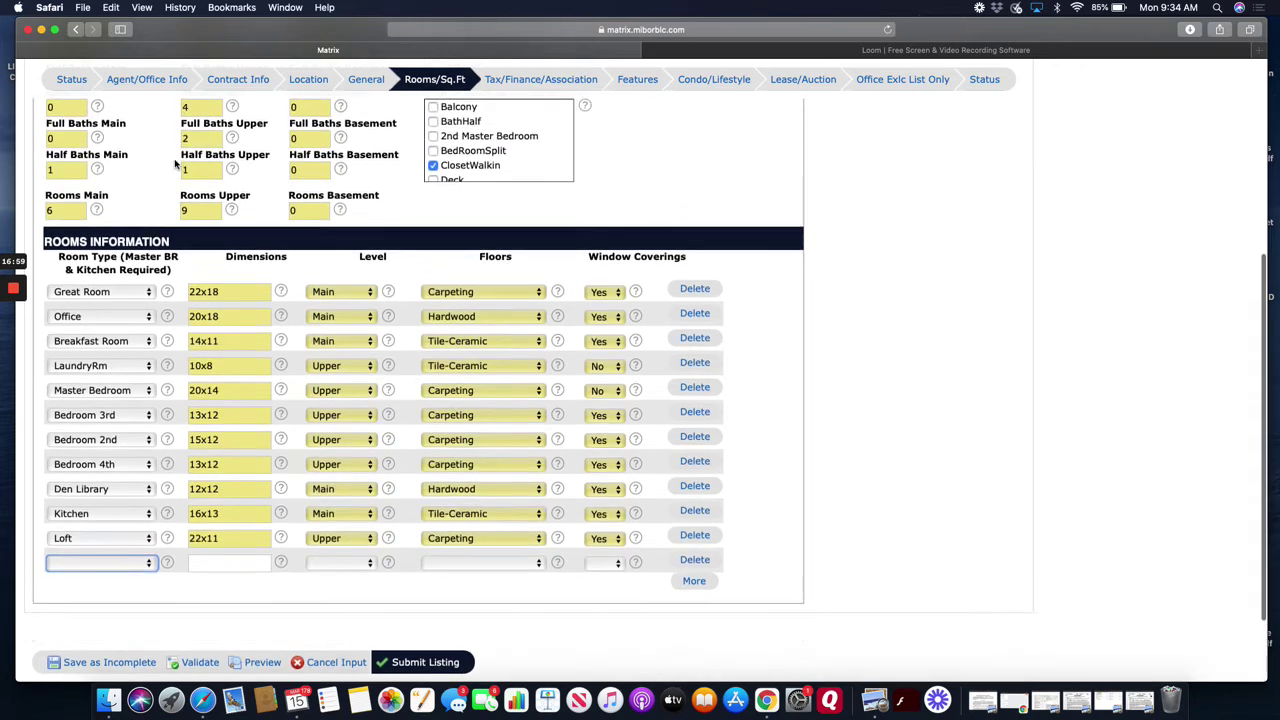
pyautogui.scroll(-1, 203, 242)
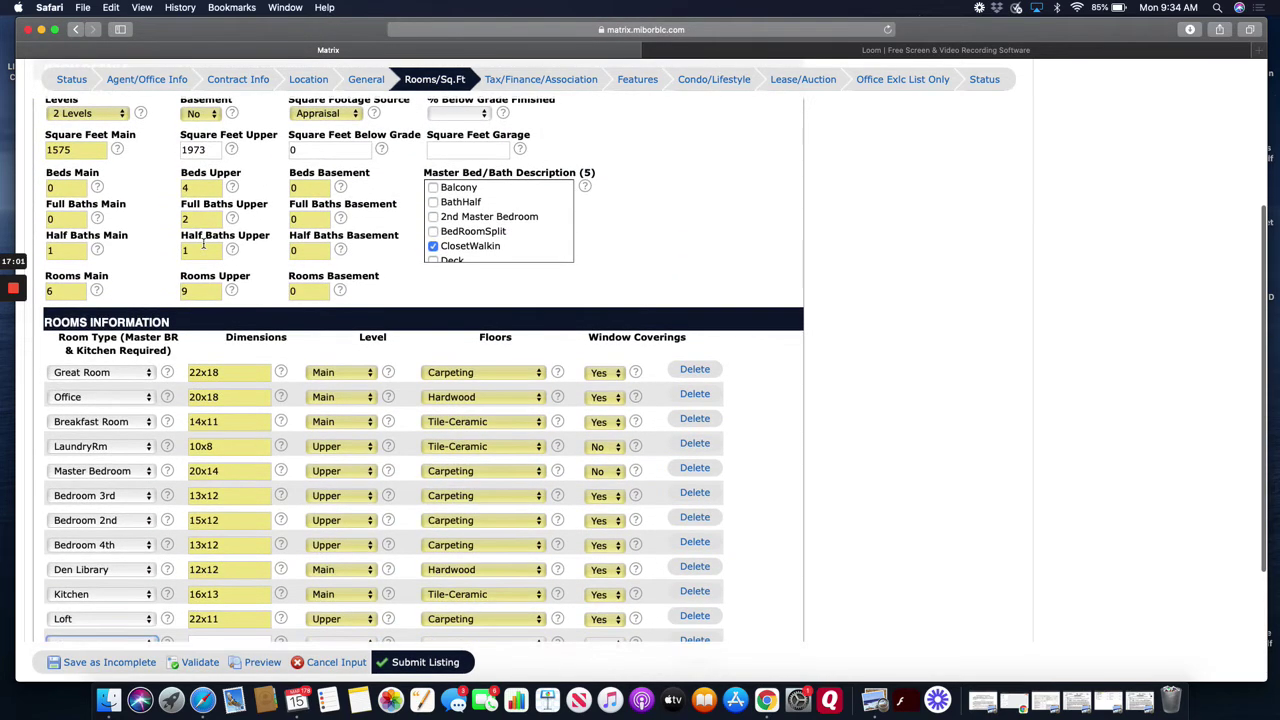
pyautogui.scroll(-2, 203, 242)
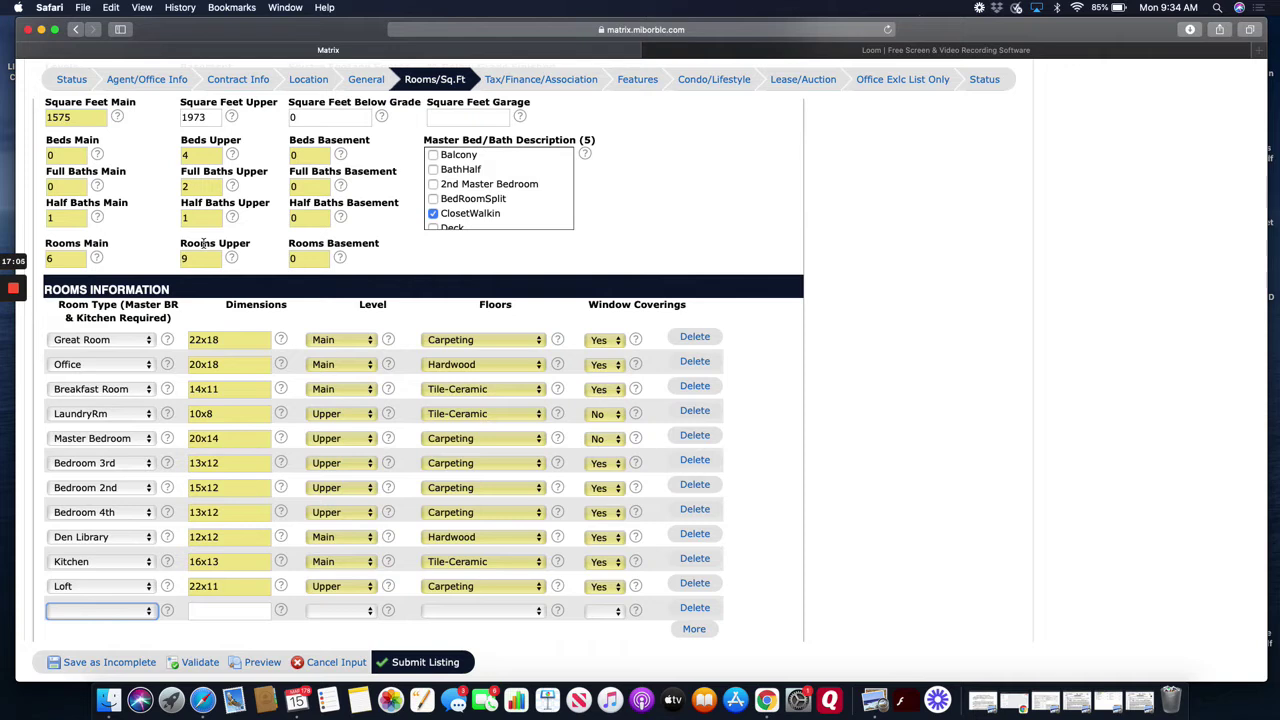
pyautogui.scroll(-2, 251, 285)
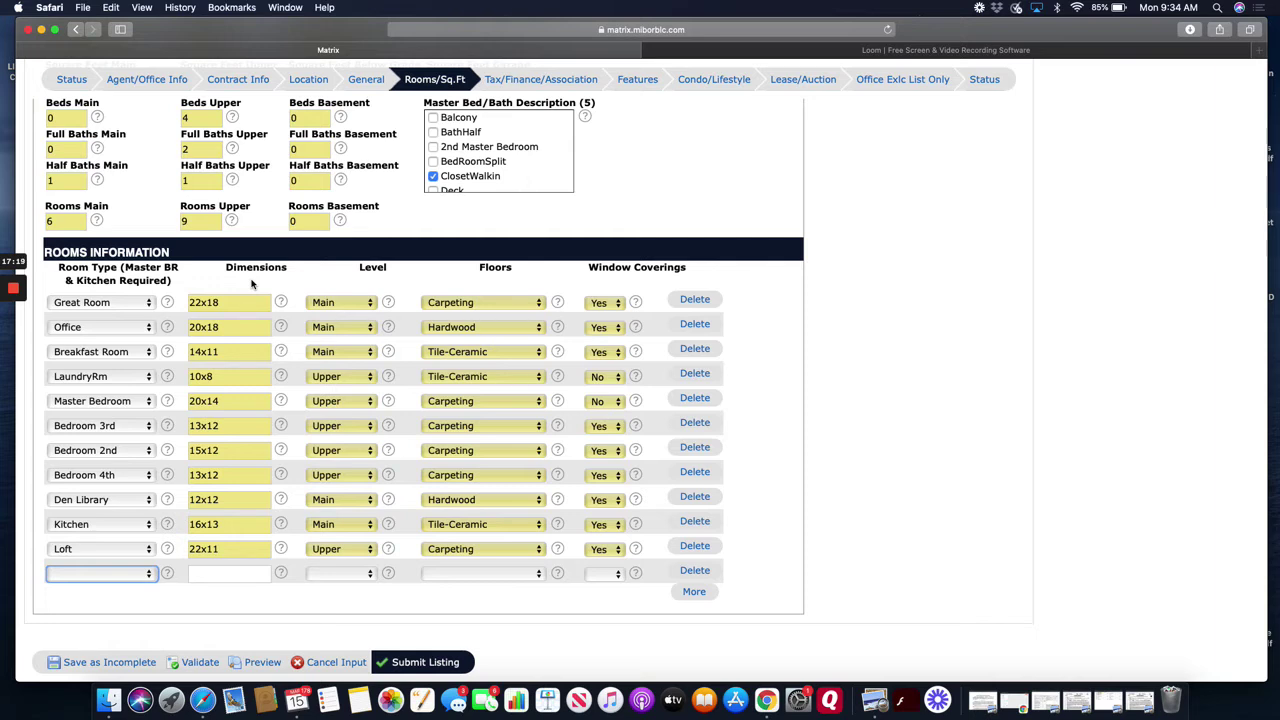
pyautogui.scroll(3, 252, 284)
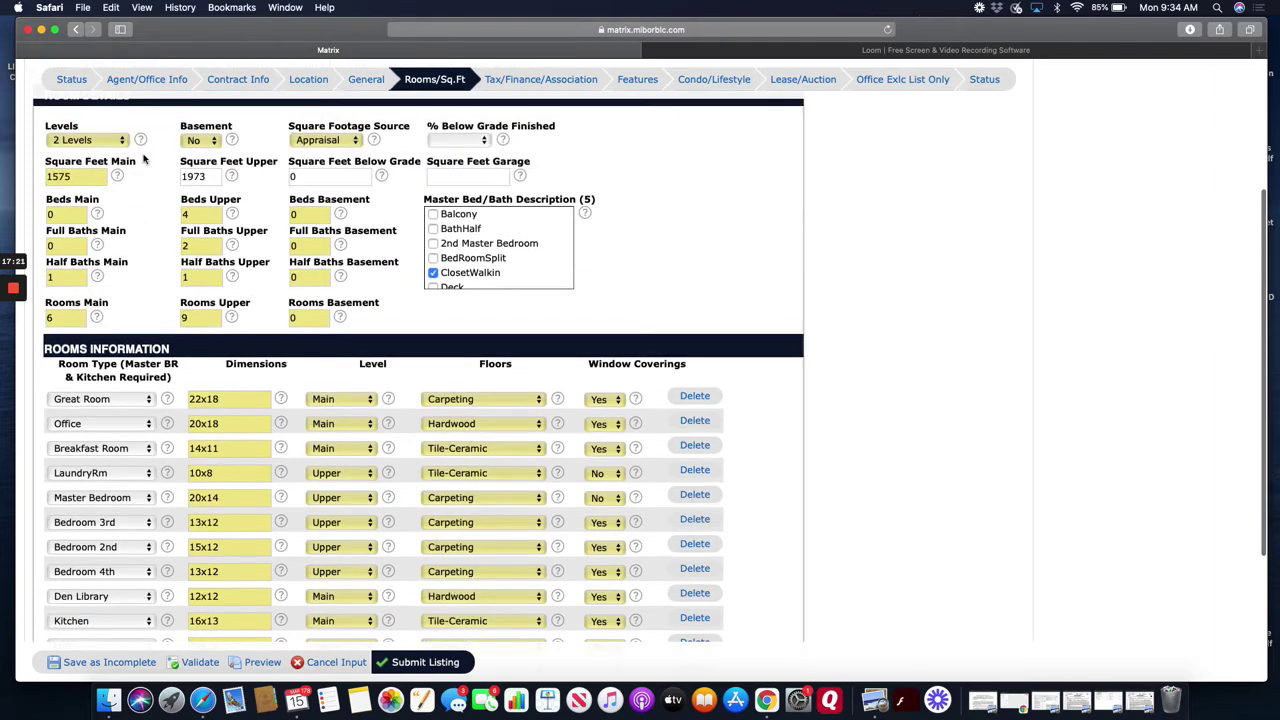
pyautogui.scroll(1, 130, 158)
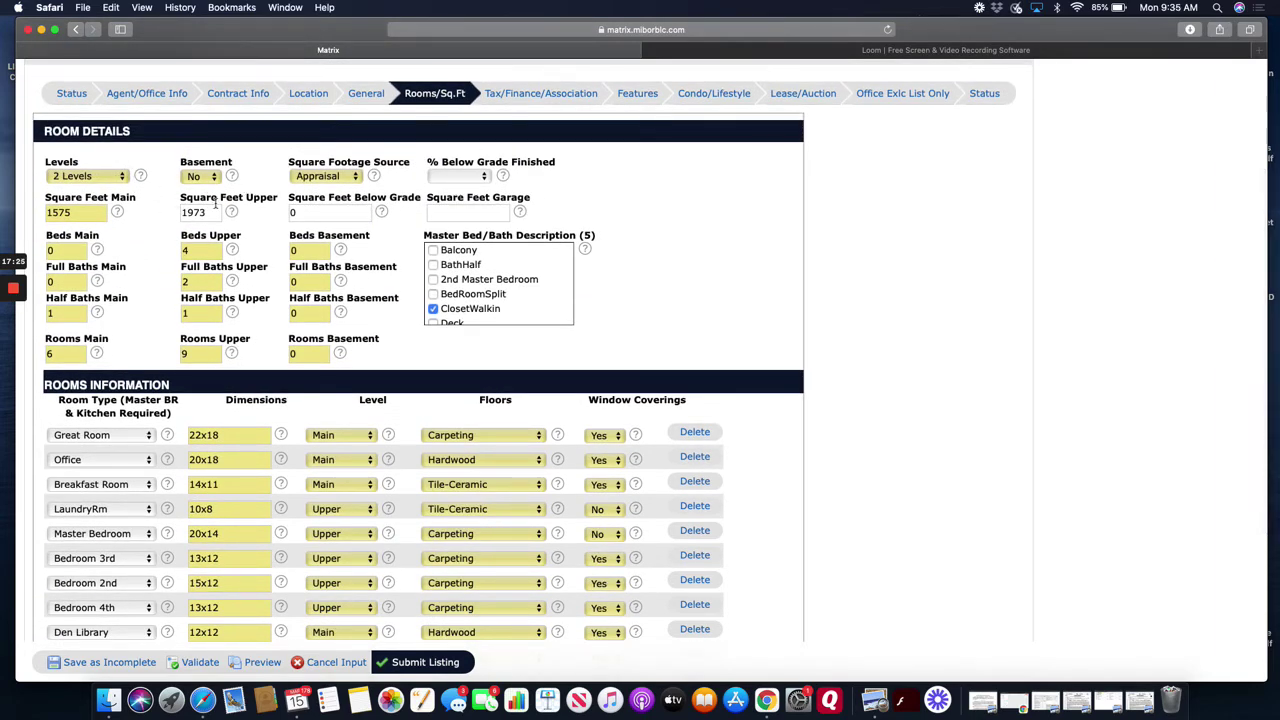
# - Confirm Broker as the Square Footage Source in the room details
pyautogui.click(344, 179)
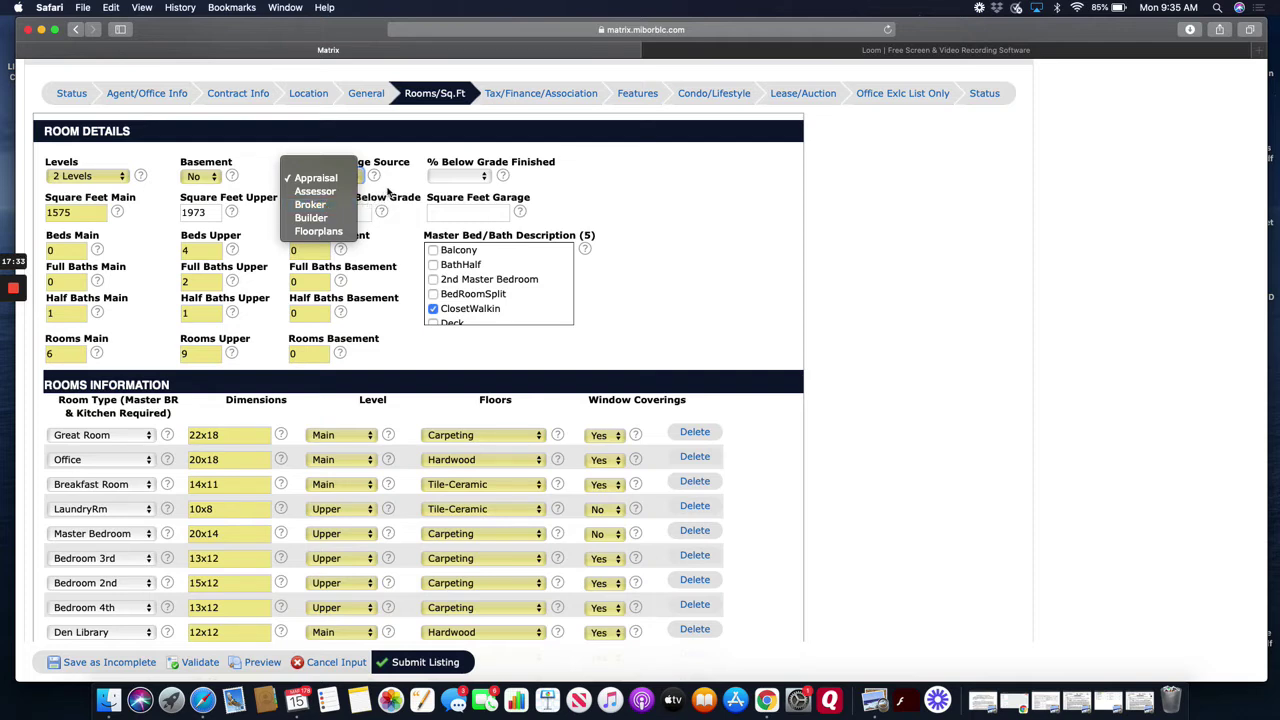
pyautogui.click(336, 179)
pyautogui.click(336, 179)
pyautogui.click(341, 204)
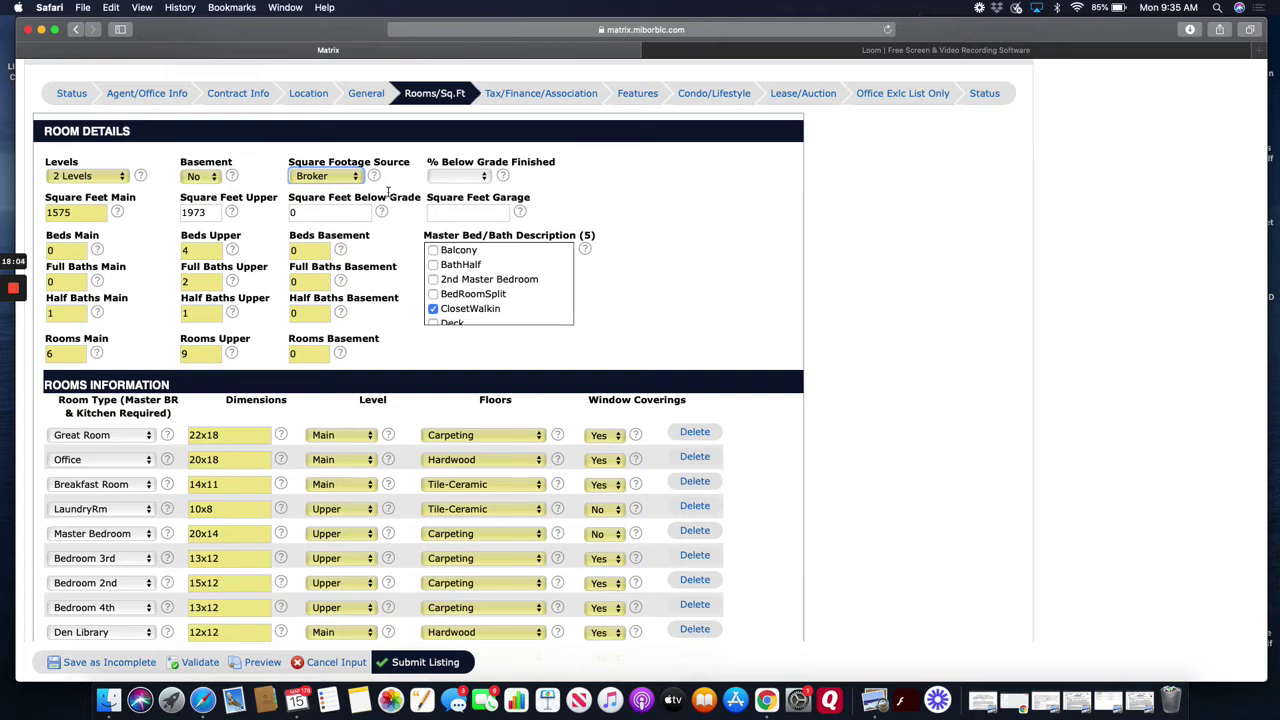
pyautogui.click(345, 178)
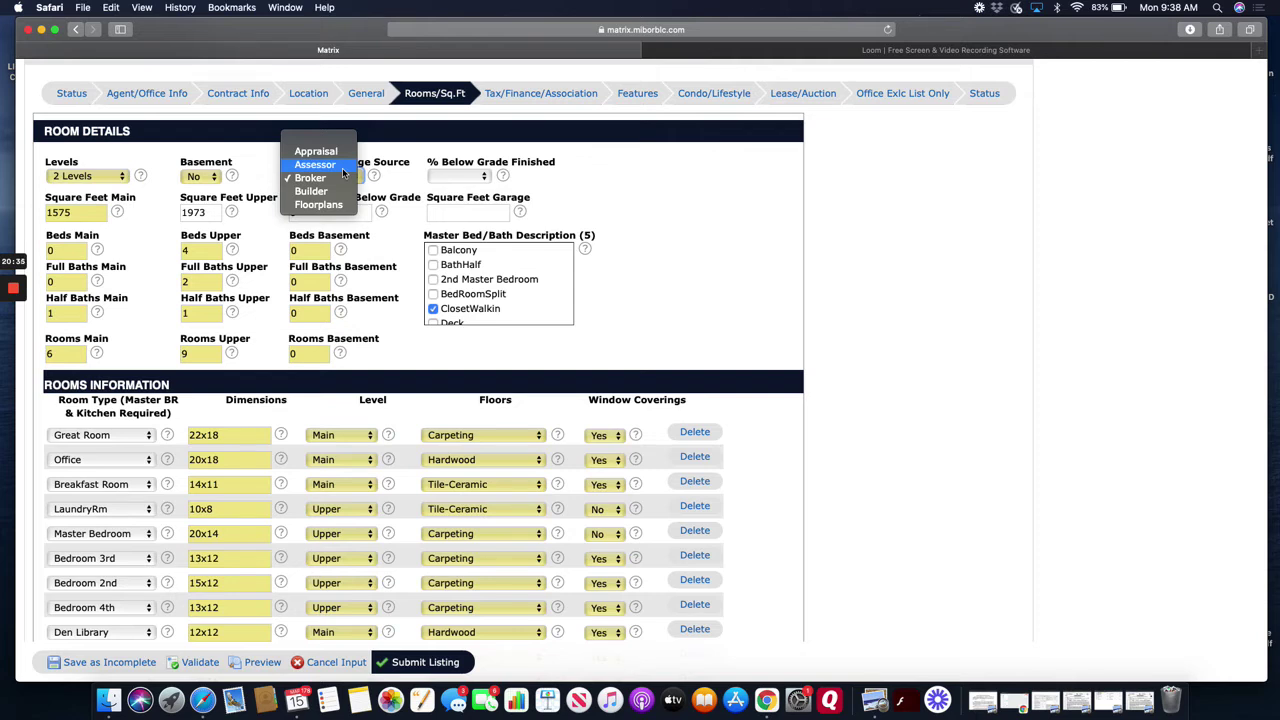
pyautogui.click(403, 246)
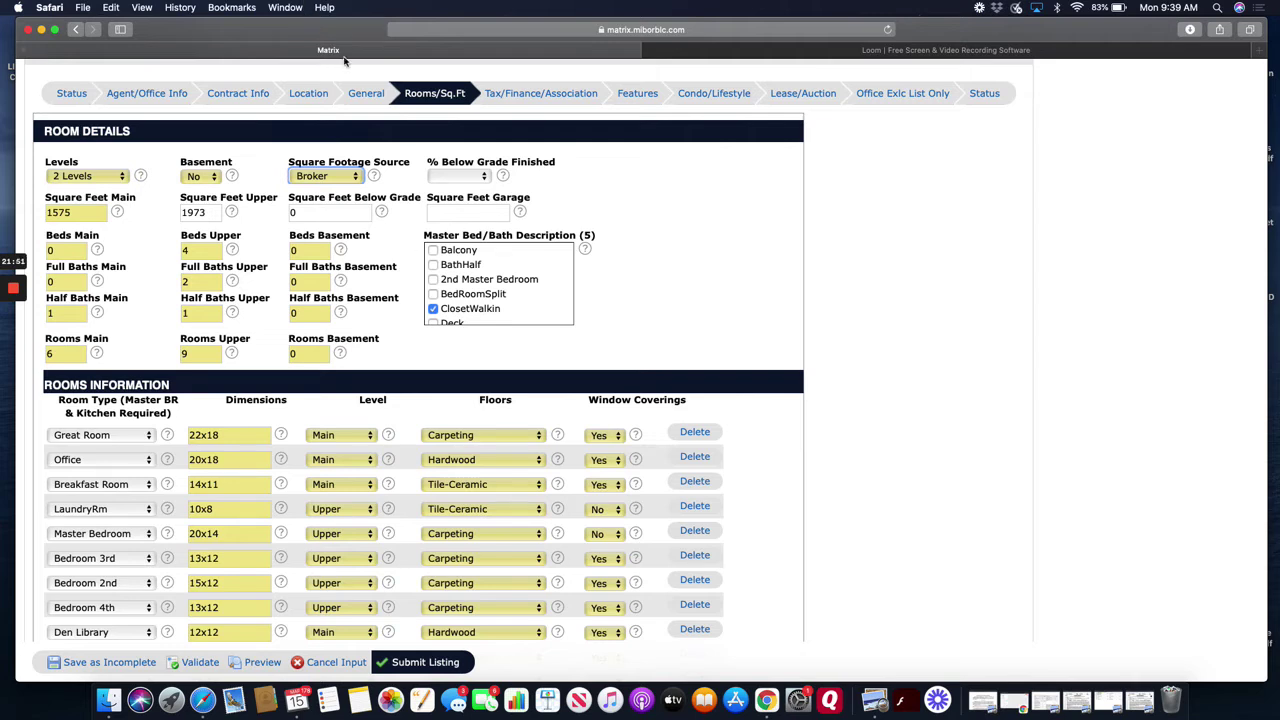
pyautogui.click(366, 96)
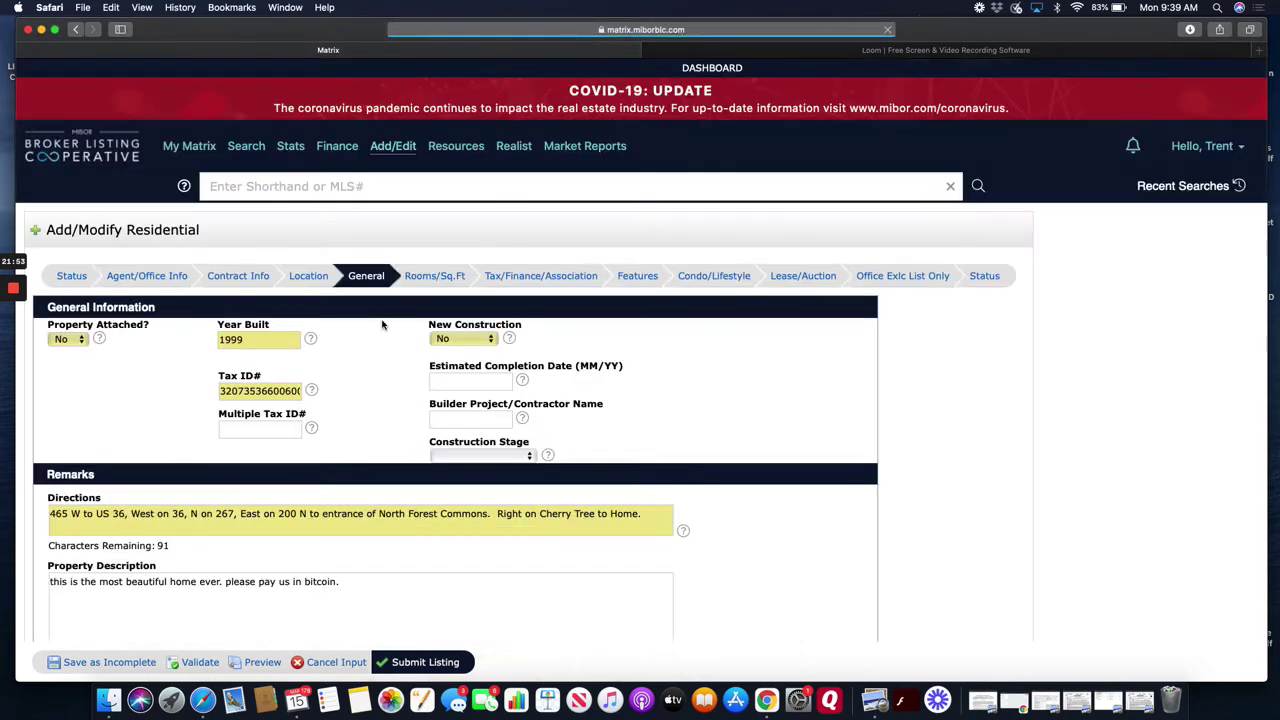
# - Scroll the General tab past Directions, Property Description, Agent Remarks and Virtual Tour URL for Cherry Tree
pyautogui.scroll(-5, 393, 491)
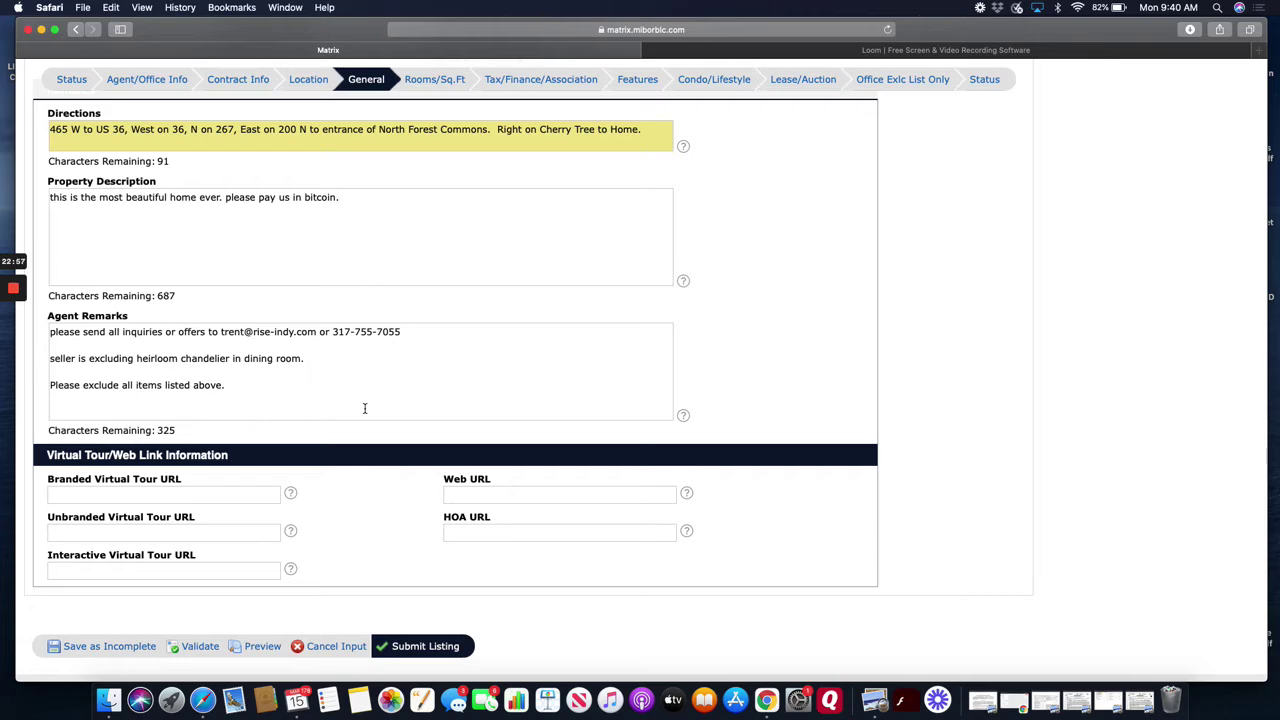
# - Back on the Rooms/Sq.Ft tab, change the Great Room floors to Hardwood
pyautogui.click(430, 88)
pyautogui.scroll(2, 586, 317)
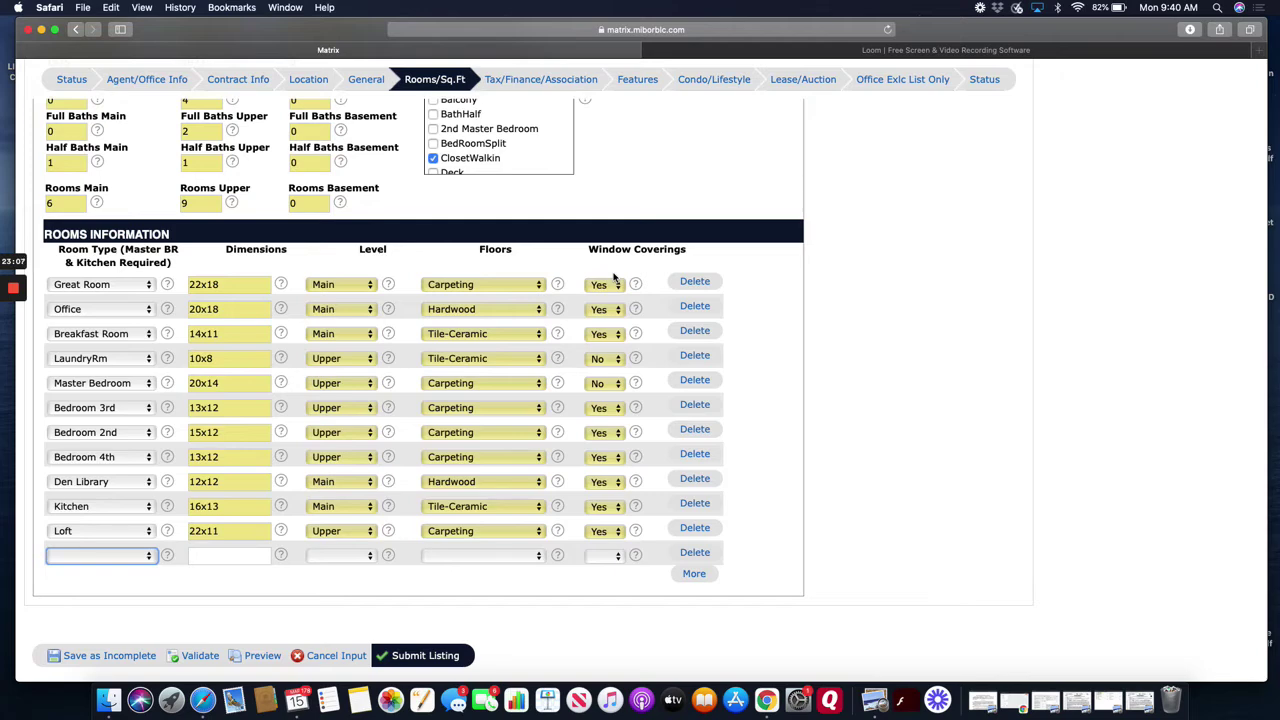
pyautogui.scroll(1, 614, 277)
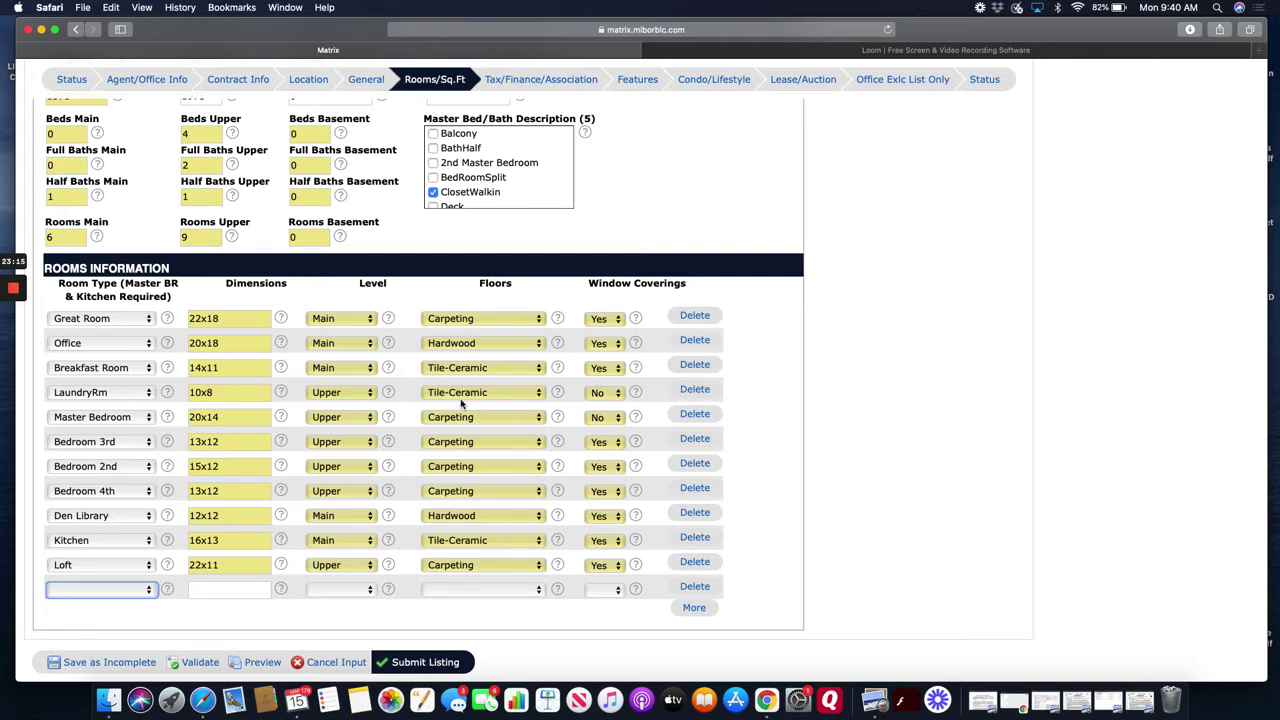
pyautogui.click(474, 321)
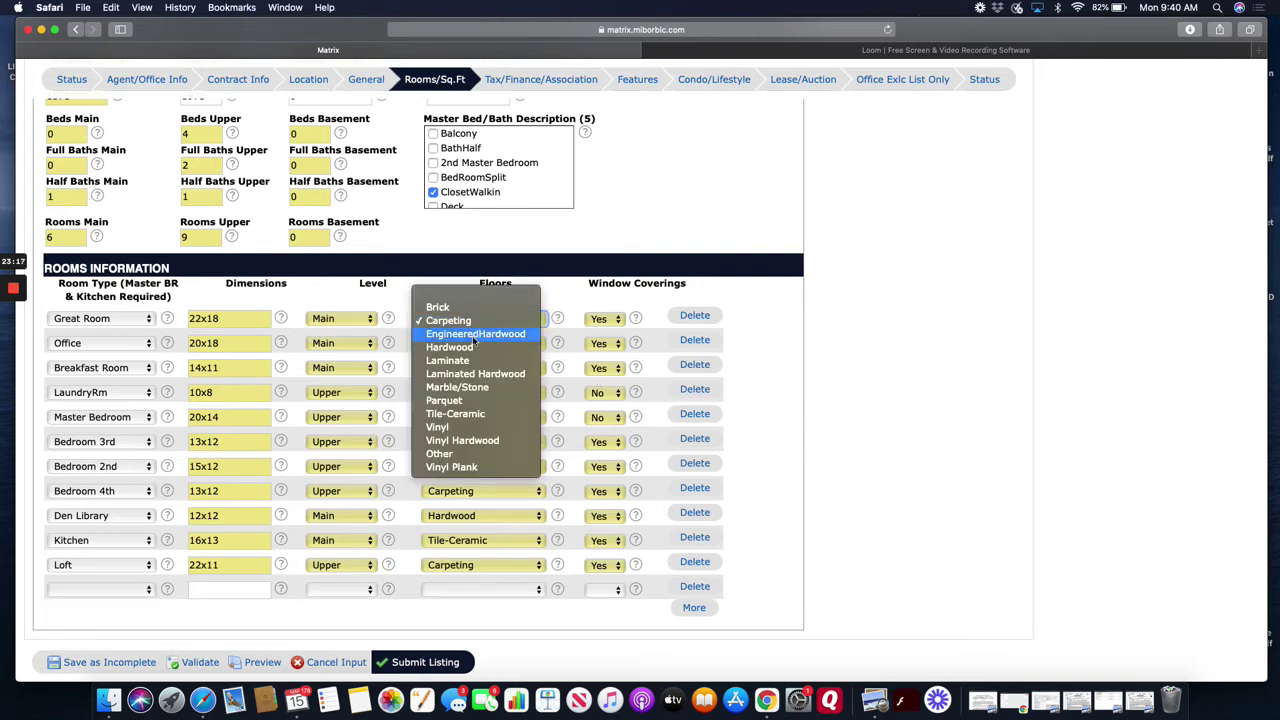
pyautogui.click(476, 348)
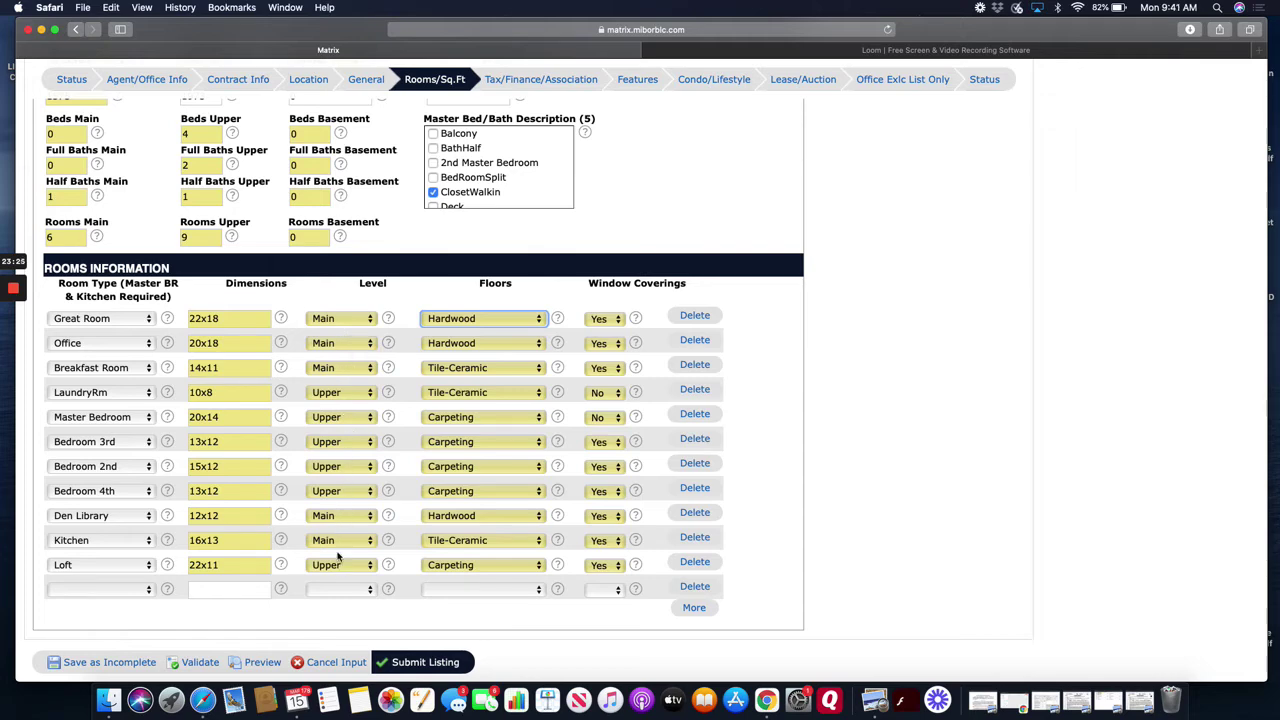
# - Add a 22x15 Sun Room on the Main level with Carpeting and no window coverings
pyautogui.scroll(-1, 355, 508)
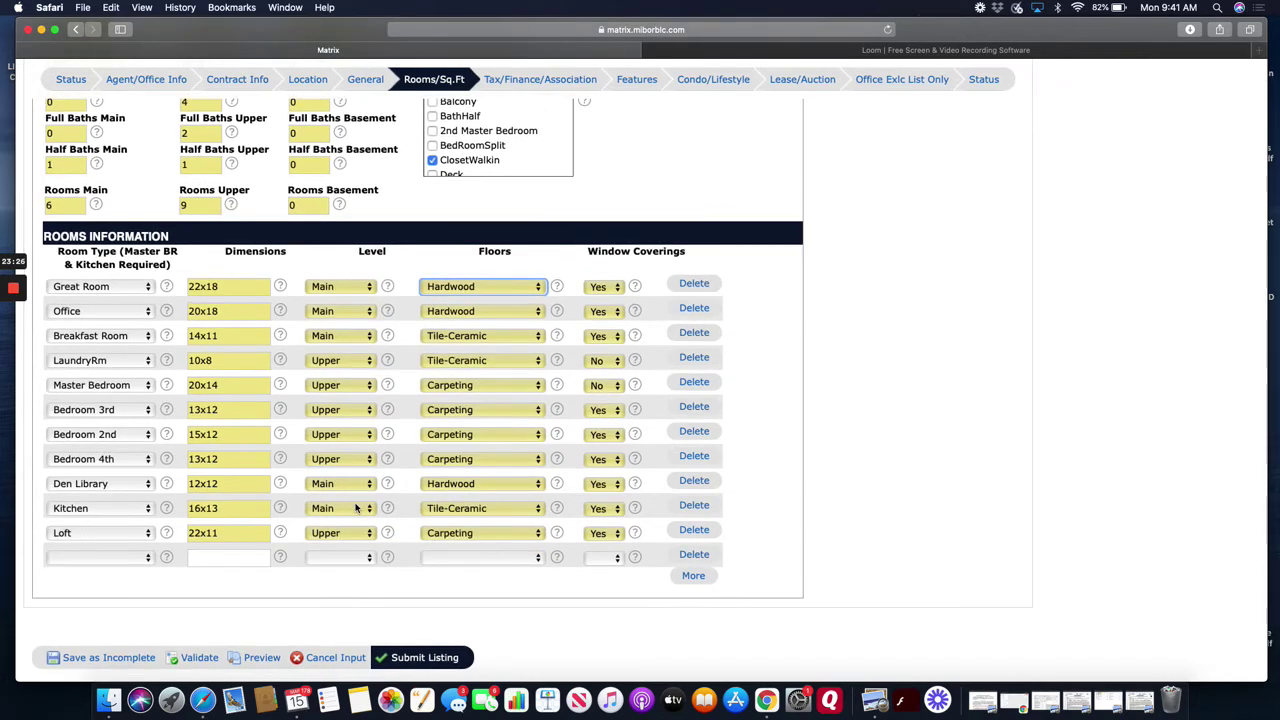
pyautogui.click(128, 560)
pyautogui.scroll(-5, 122, 626)
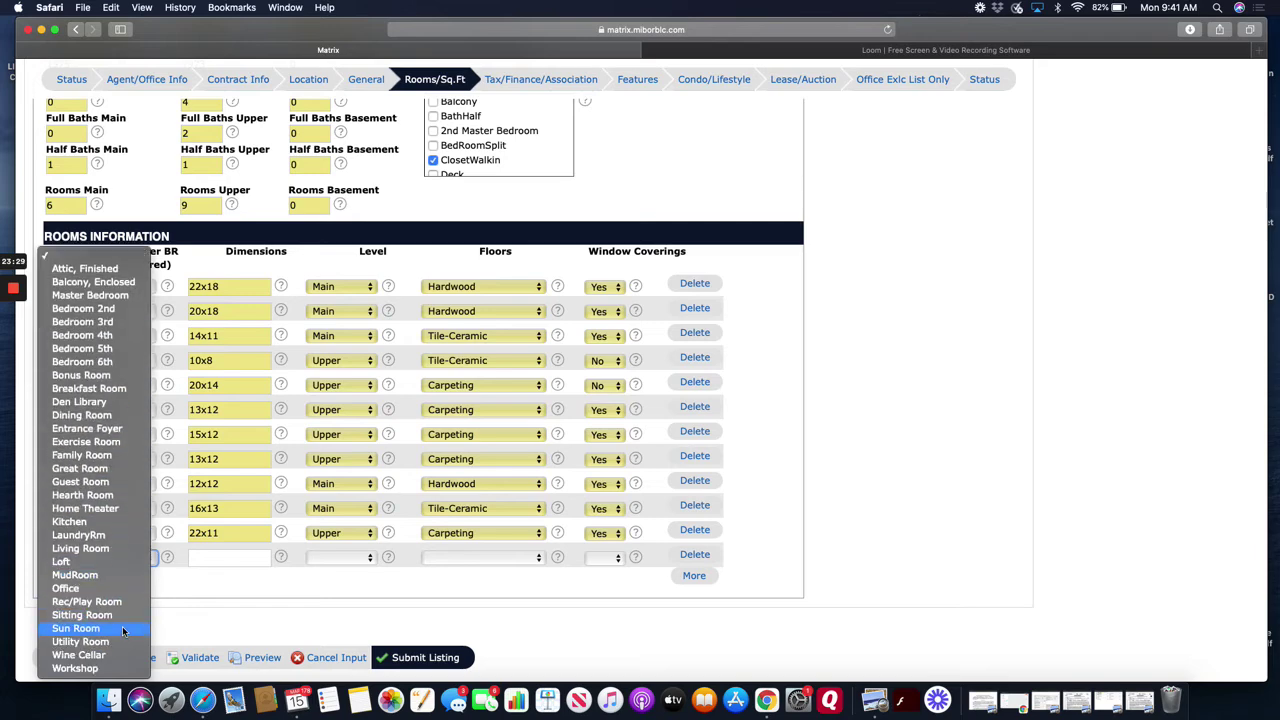
pyautogui.click(122, 628)
pyautogui.write('22x15')
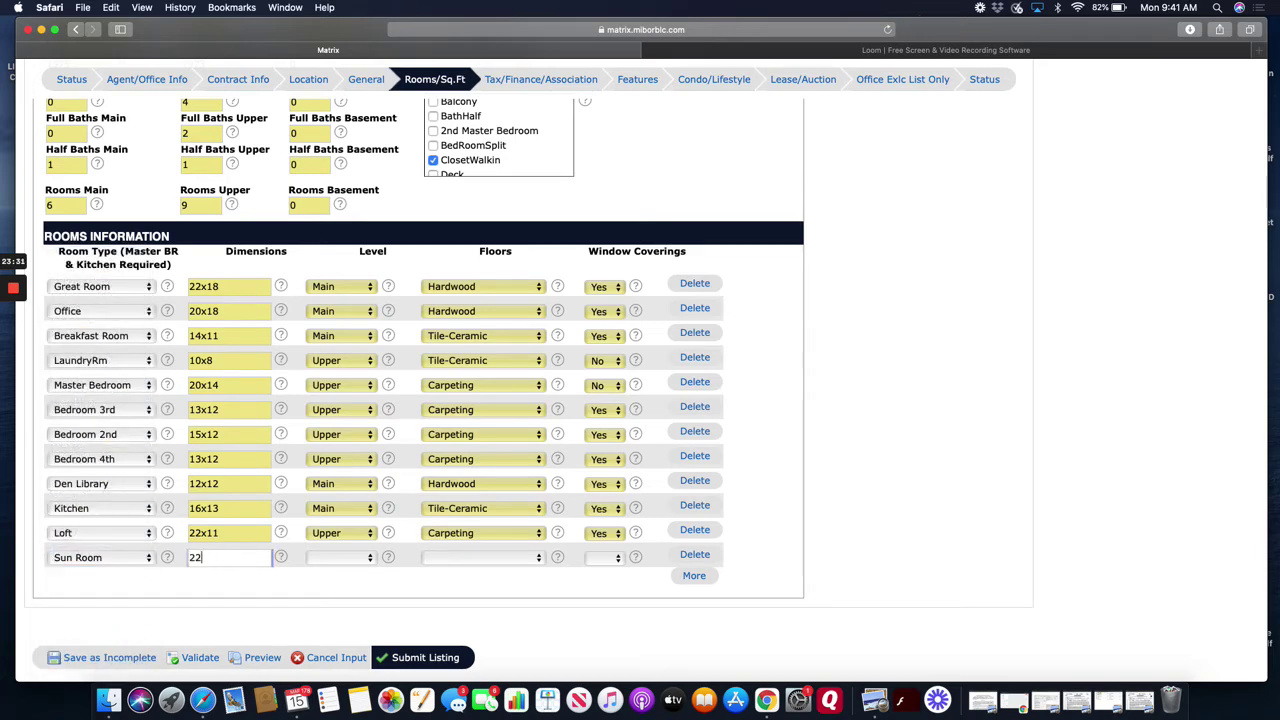
pyautogui.click(350, 557)
pyautogui.click(349, 593)
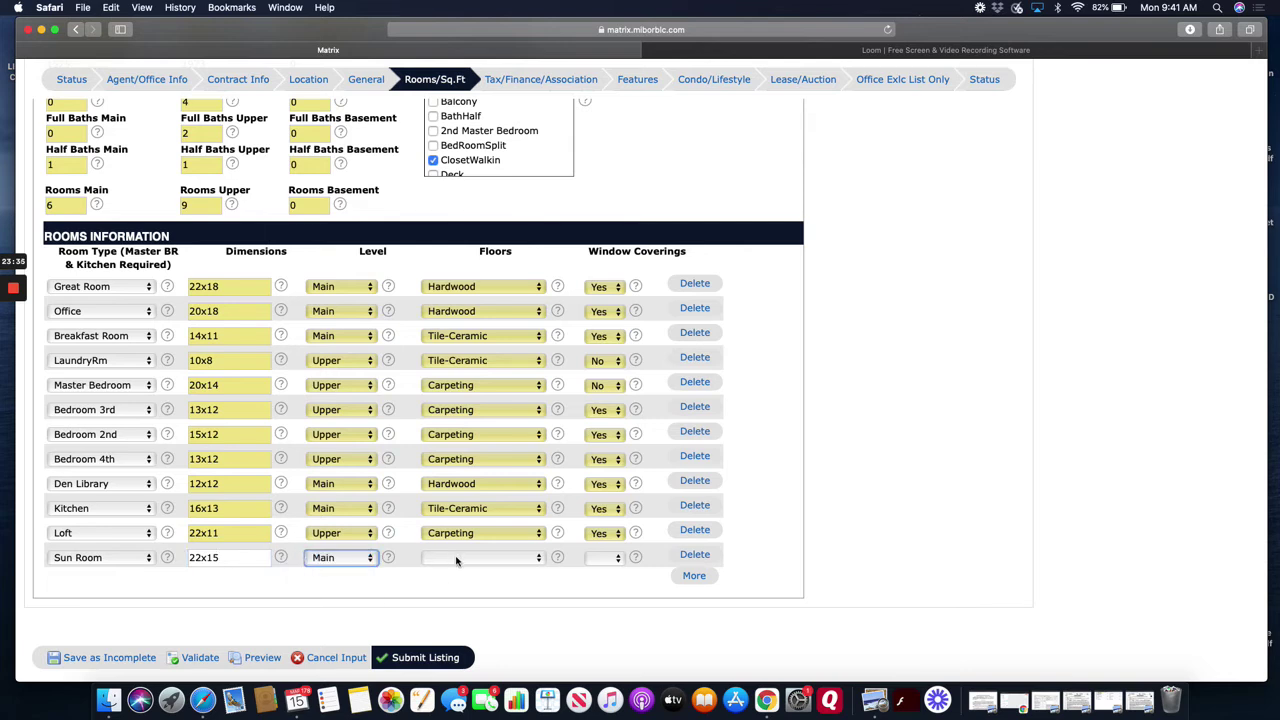
pyautogui.click(456, 559)
pyautogui.click(456, 587)
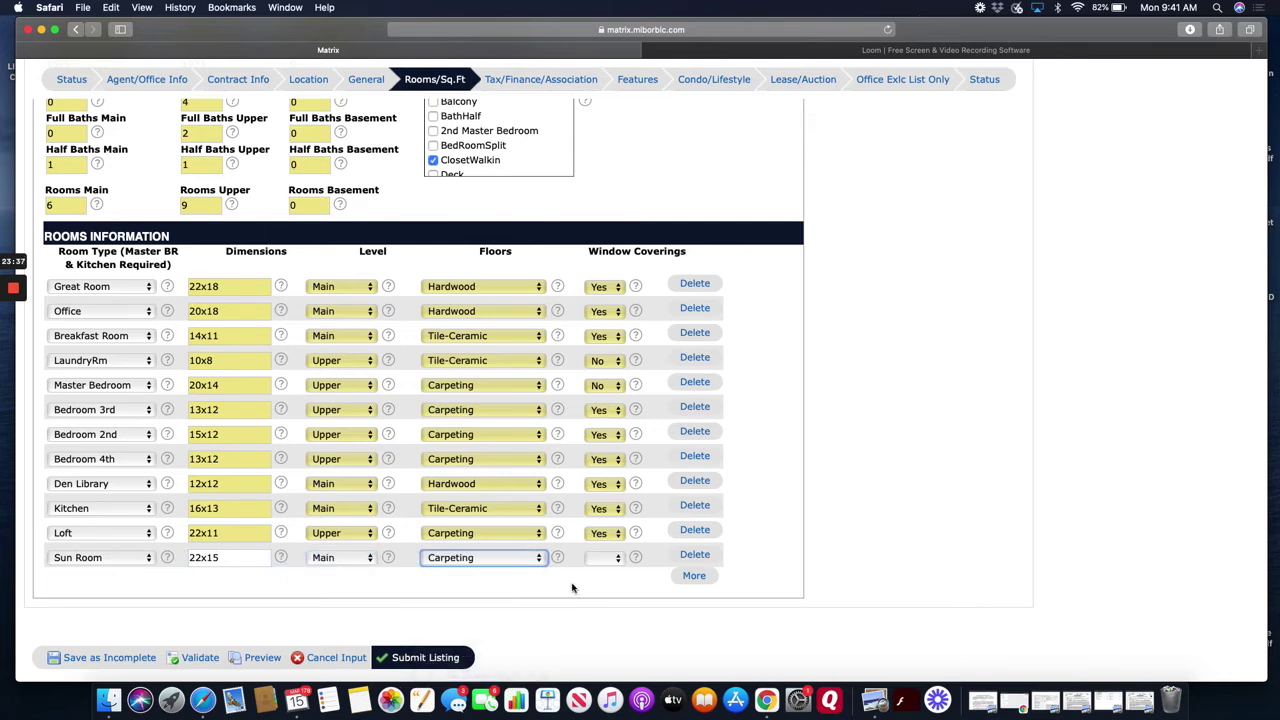
pyautogui.click(605, 558)
pyautogui.click(612, 593)
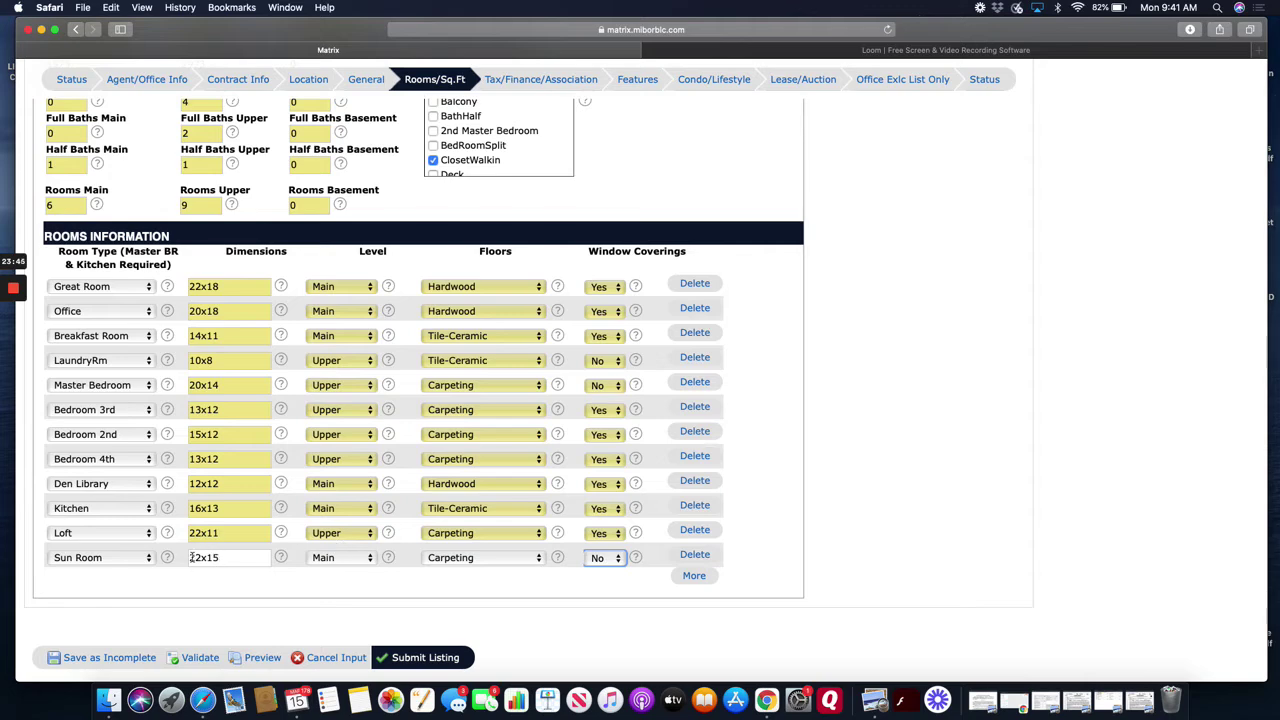
pyautogui.scroll(3, 222, 548)
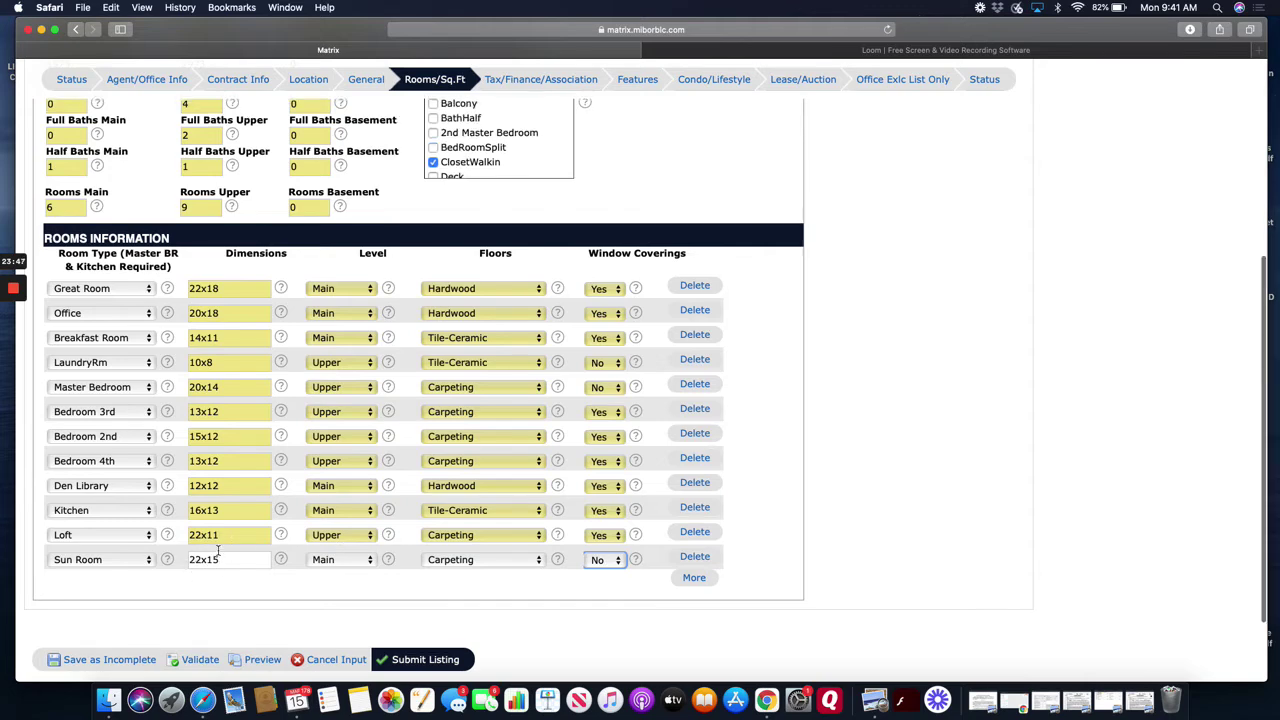
# - Check the Square Feet Main value 1575 and the Sun Room's 22x15 dimensions
pyautogui.scroll(5, 215, 546)
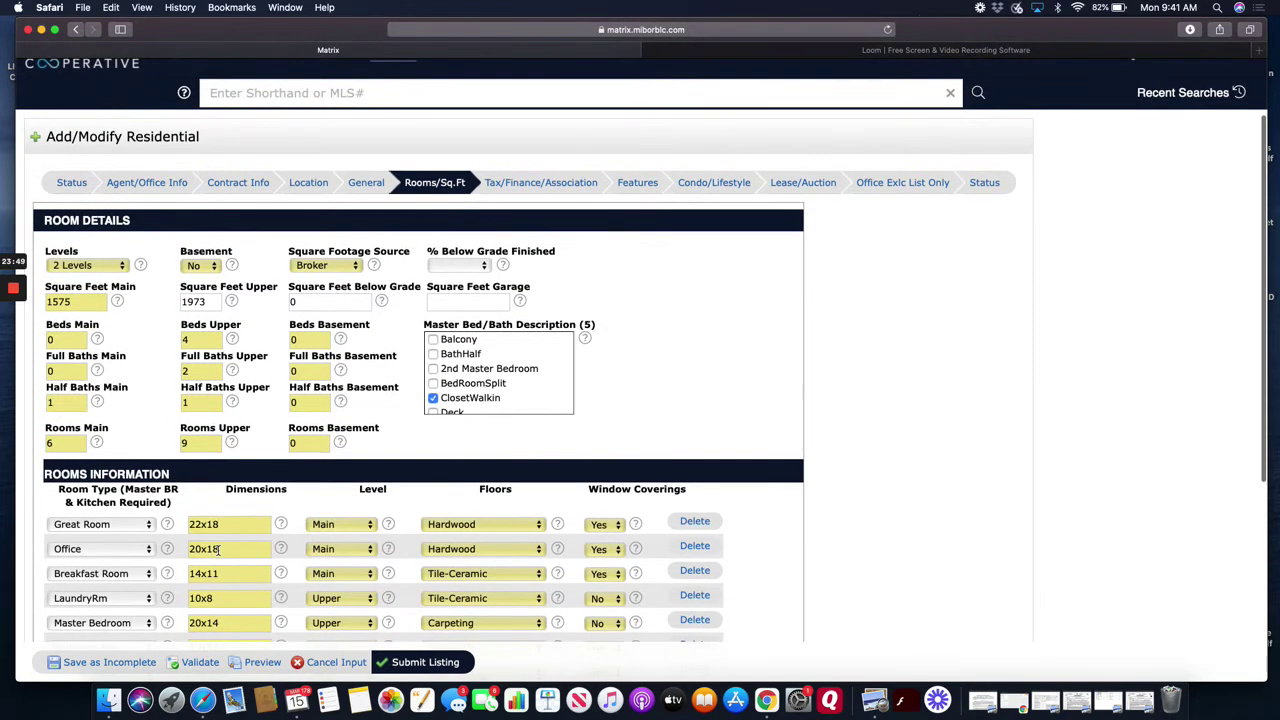
pyautogui.scroll(-2, 218, 548)
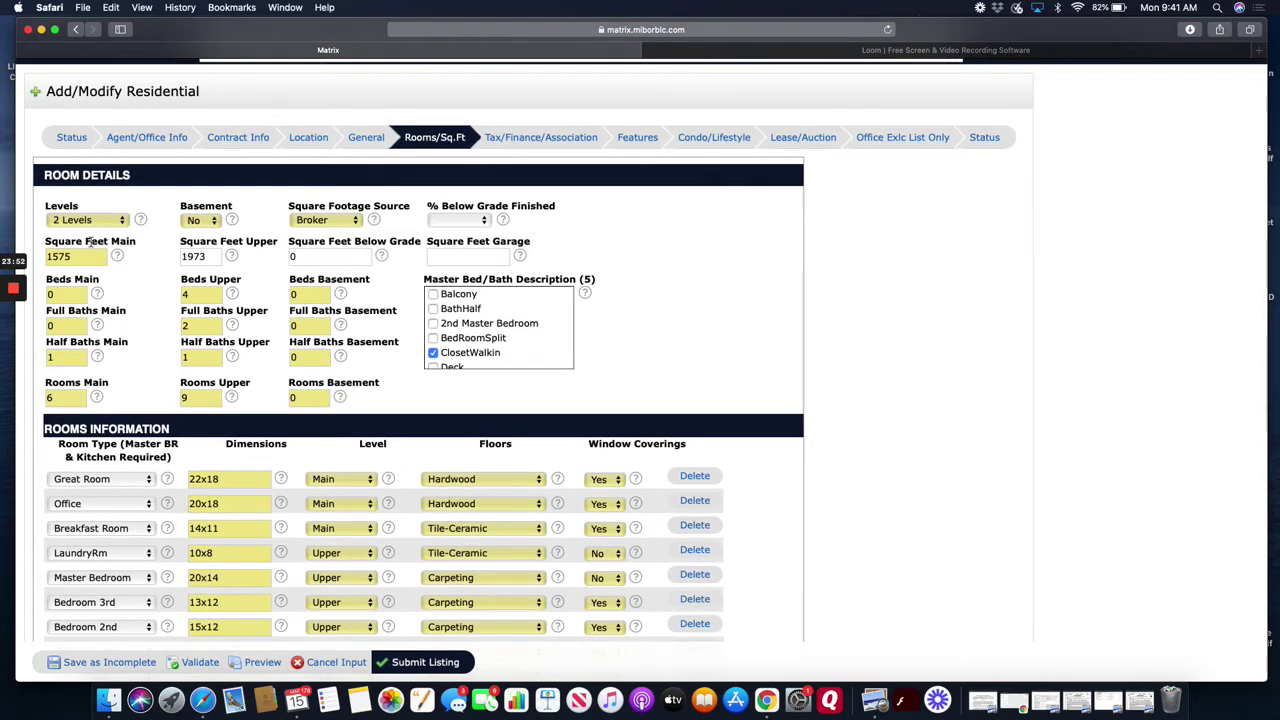
pyautogui.doubleClick(87, 250)
pyautogui.scroll(-1, 274, 260)
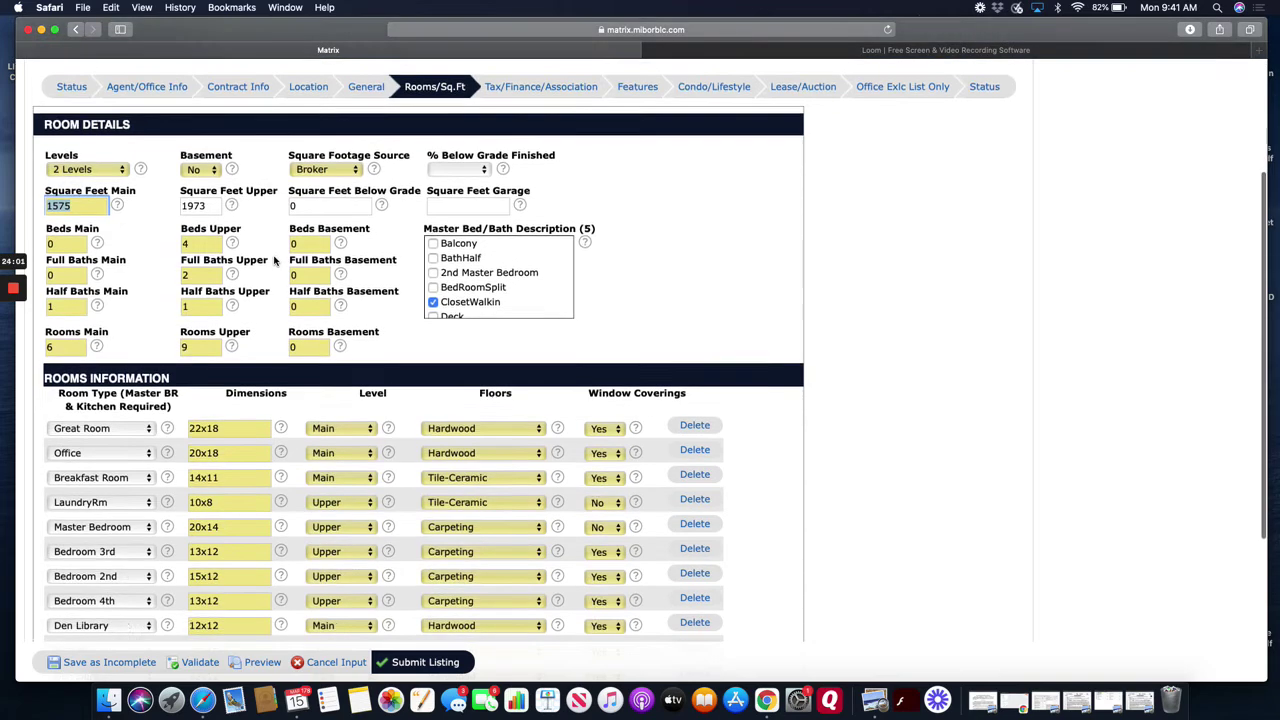
pyautogui.scroll(-5, 363, 288)
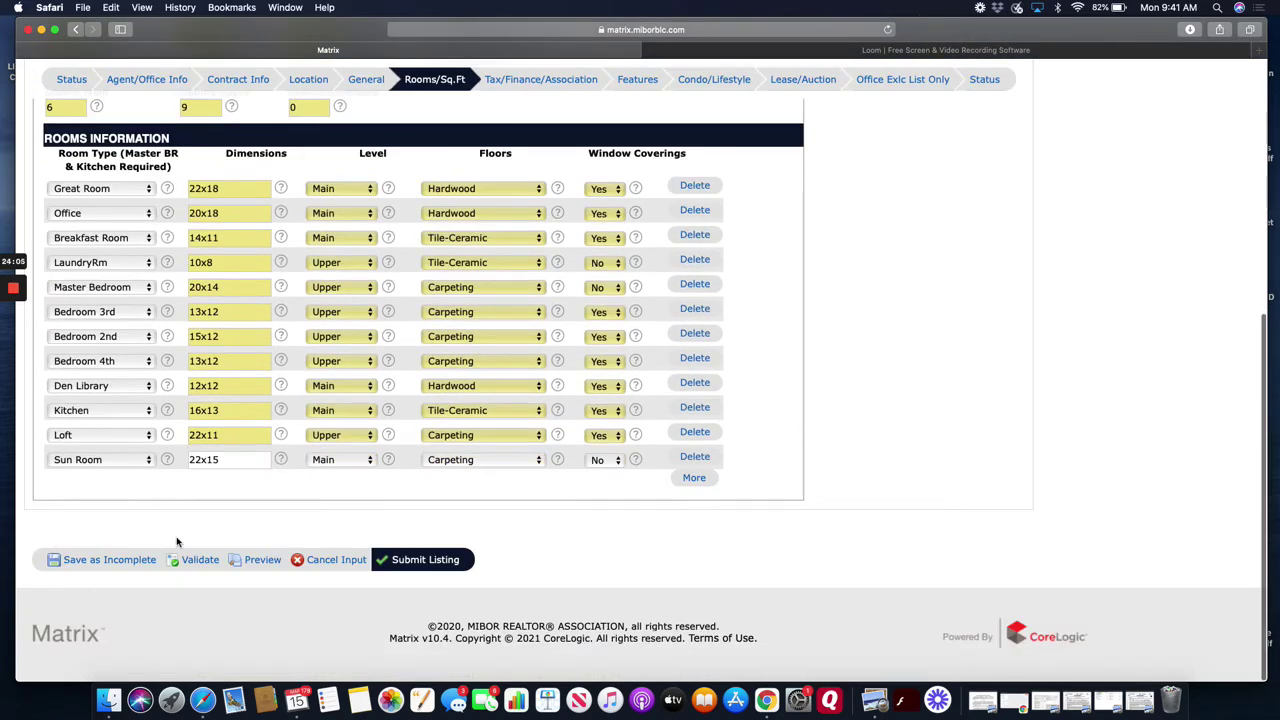
pyautogui.click(224, 461)
pyautogui.scroll(1, 225, 461)
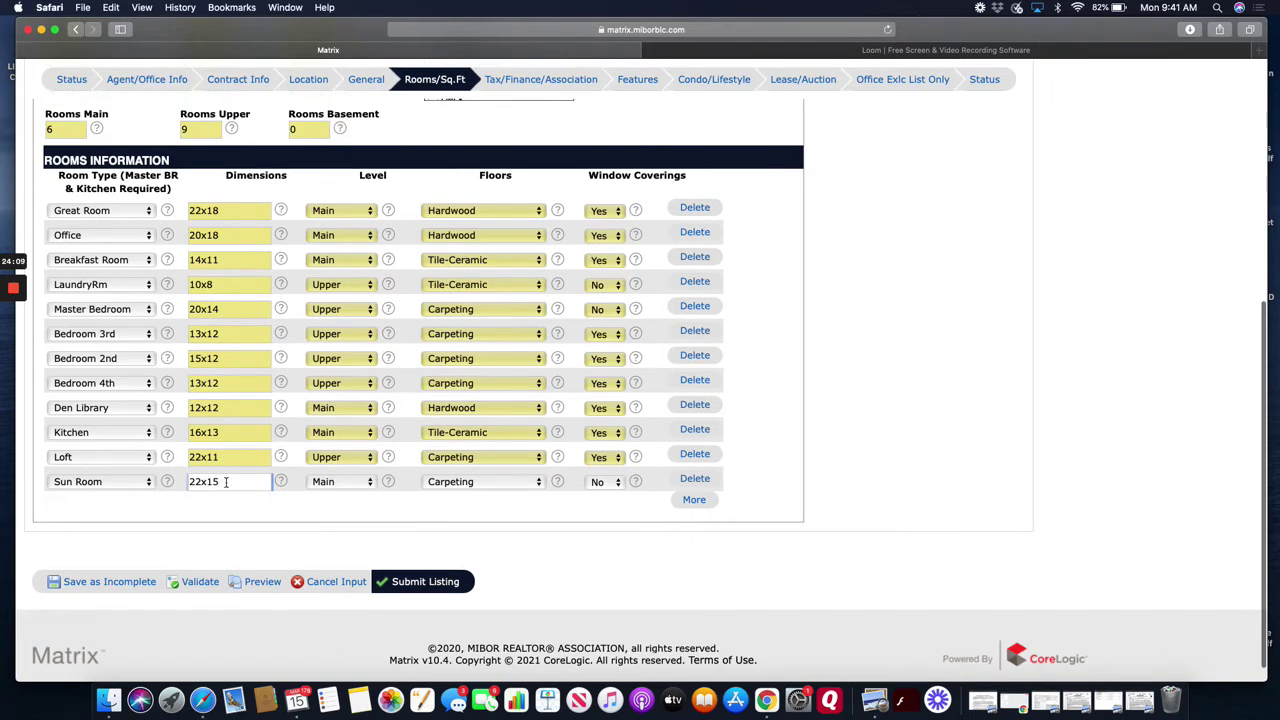
pyautogui.scroll(8, 200, 475)
pyautogui.doubleClick(76, 312)
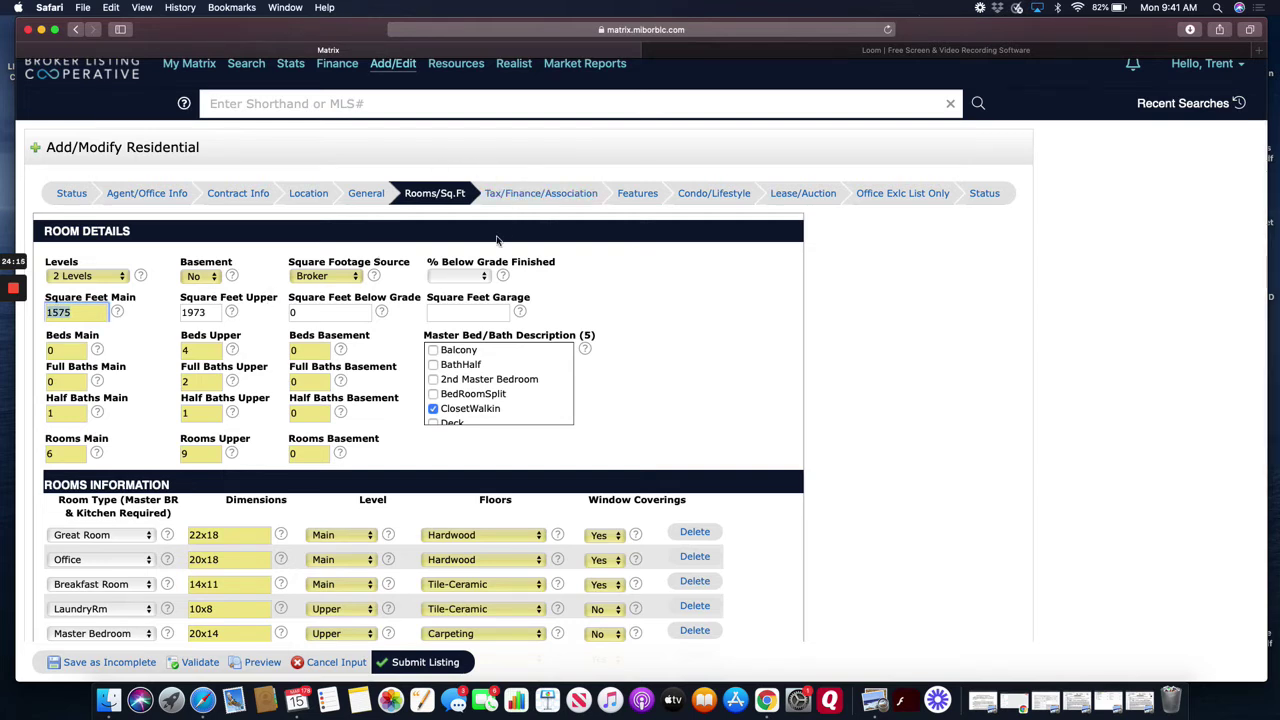
# - Set % Below Grade Finished to 75+%, correcting an initial 100% choice
pyautogui.click(485, 277)
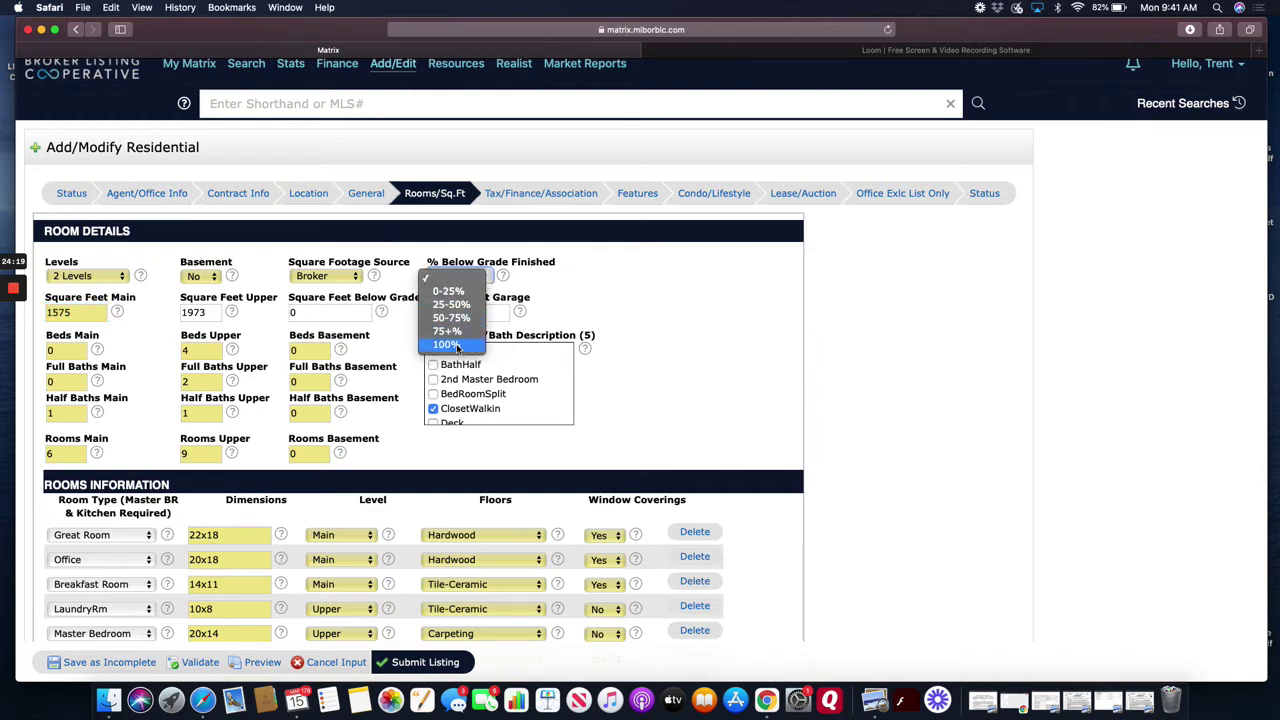
pyautogui.click(457, 345)
pyautogui.click(477, 281)
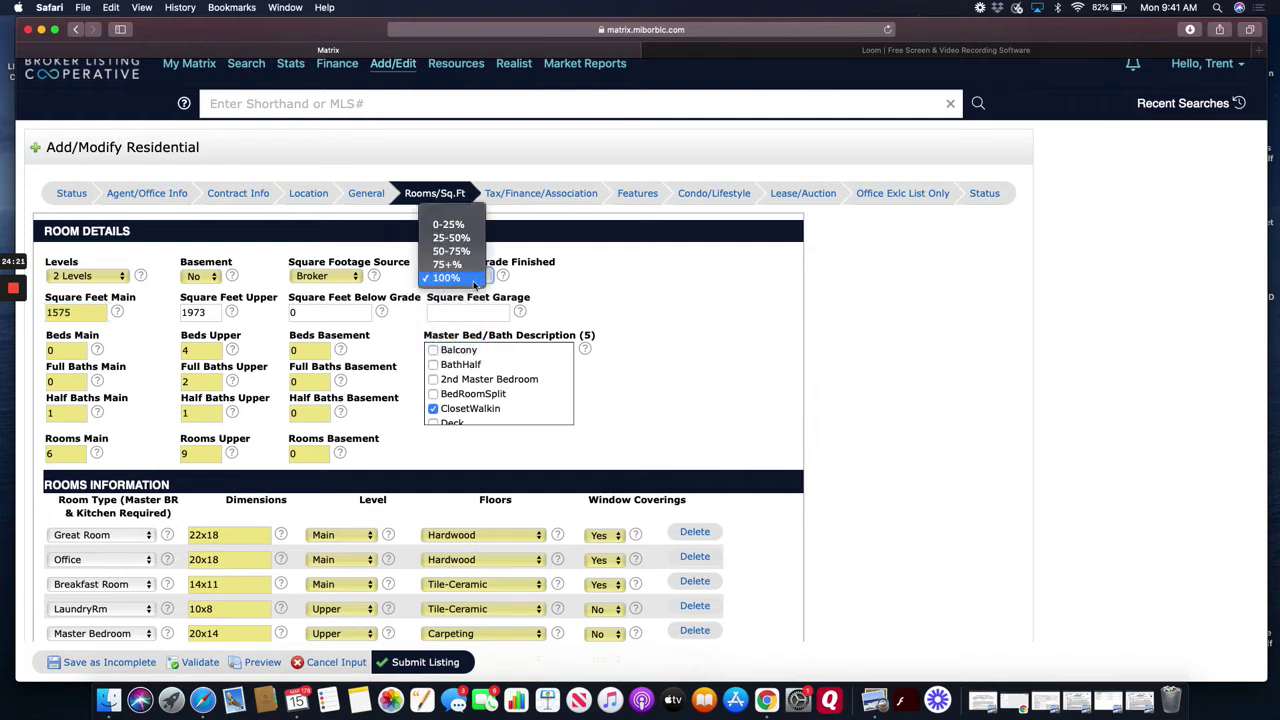
pyautogui.click(472, 266)
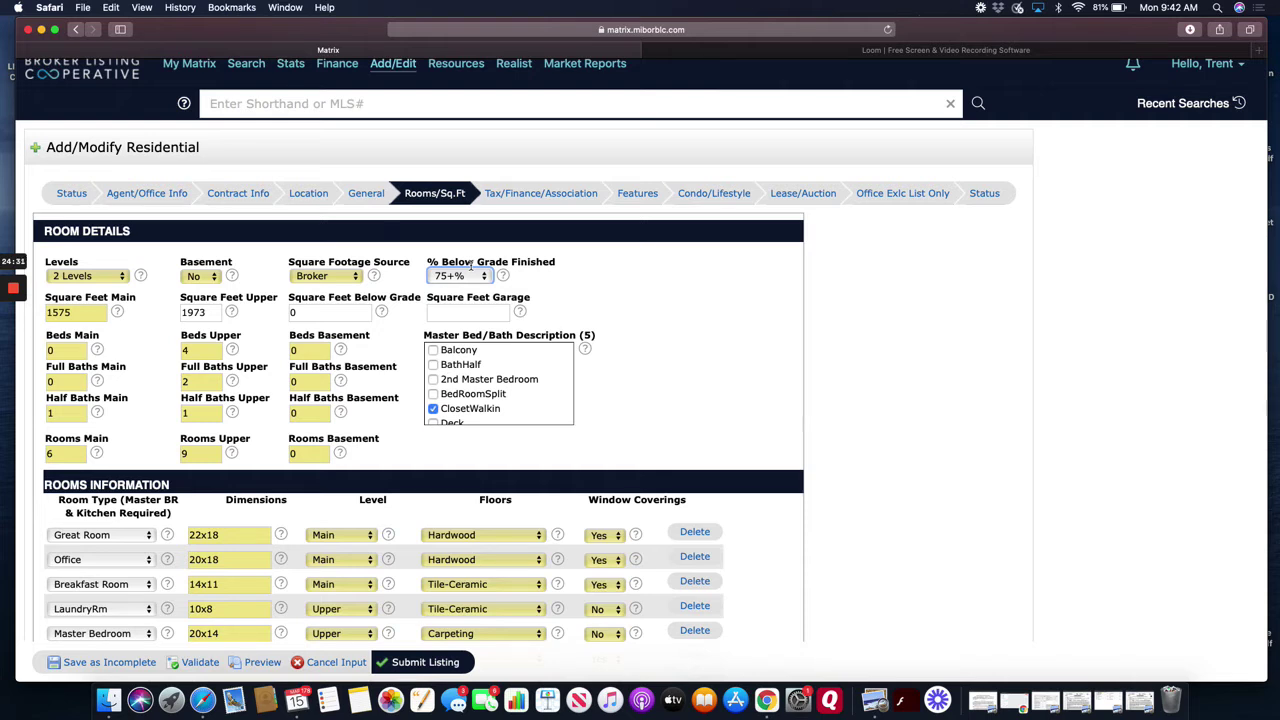
# - Open Tax/Finance/Association and review 2018 semi-annual tax 2352, Homestead/Mortgage exemptions and Conventional financing
pyautogui.click(538, 194)
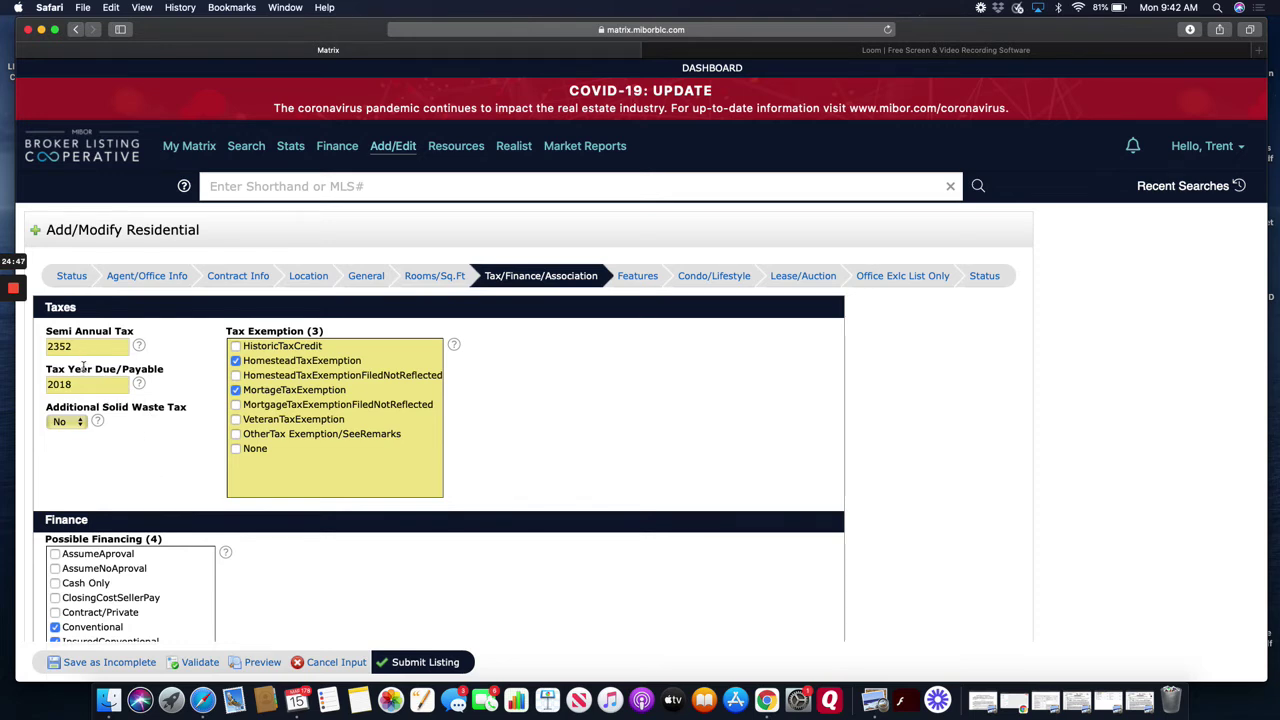
pyautogui.scroll(-1, 85, 360)
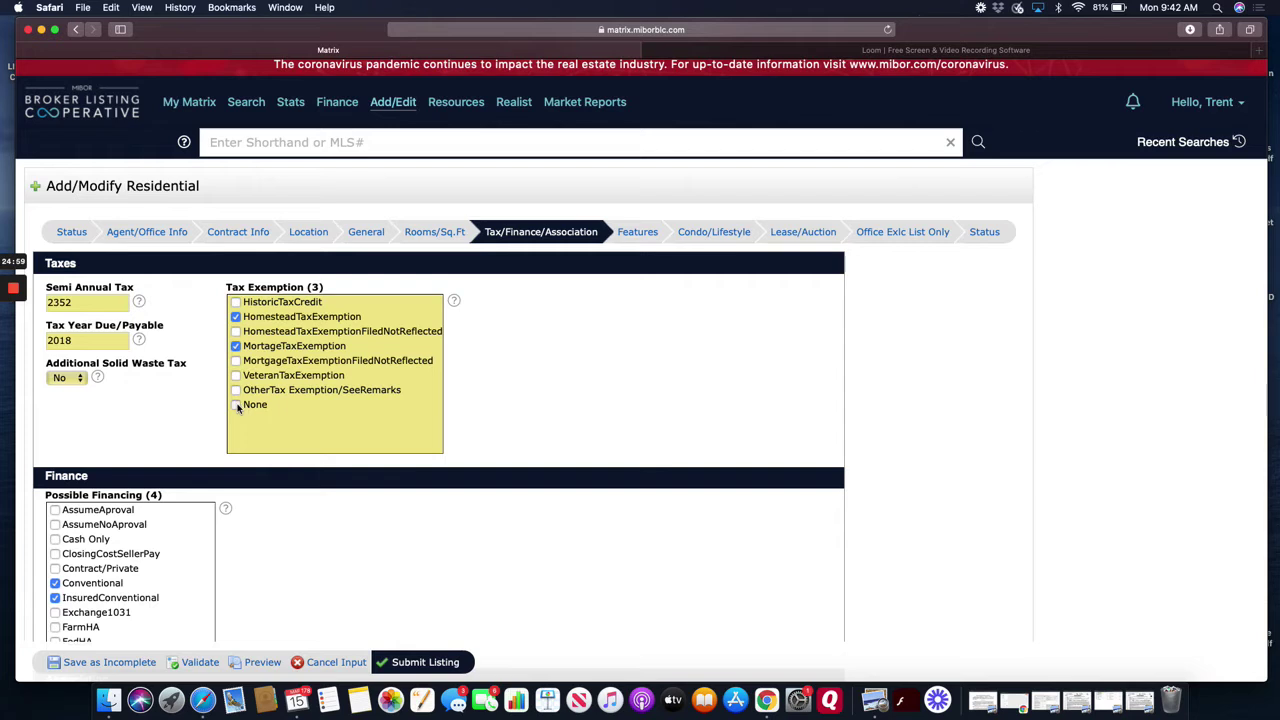
pyautogui.click(237, 405)
pyautogui.click(237, 405)
pyautogui.scroll(-5, 237, 407)
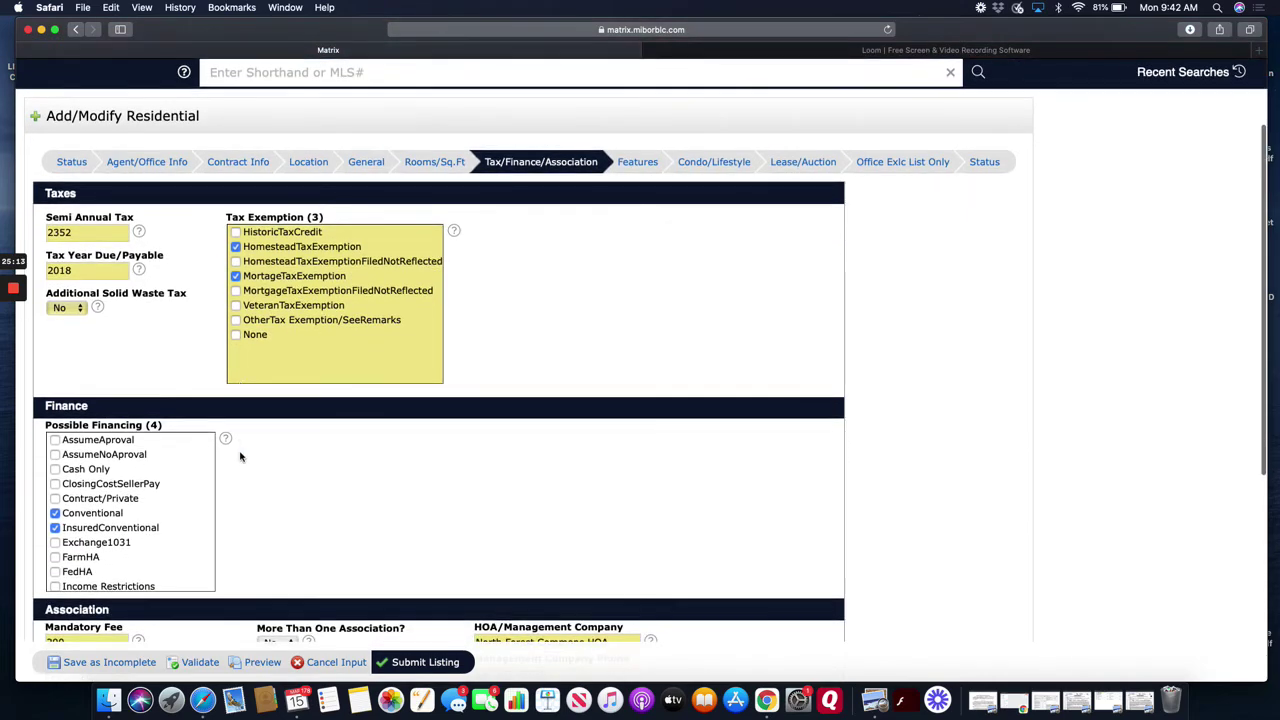
pyautogui.scroll(-4, 150, 455)
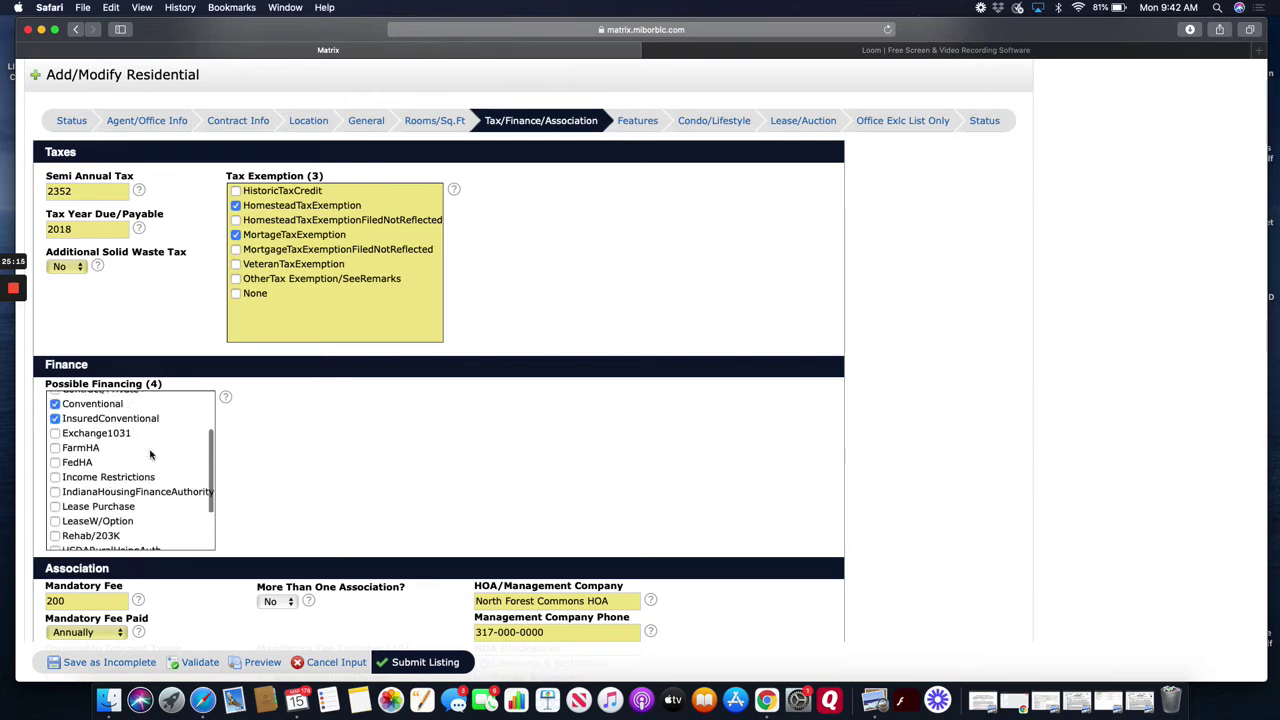
pyautogui.scroll(5, 150, 455)
pyautogui.scroll(1, 255, 320)
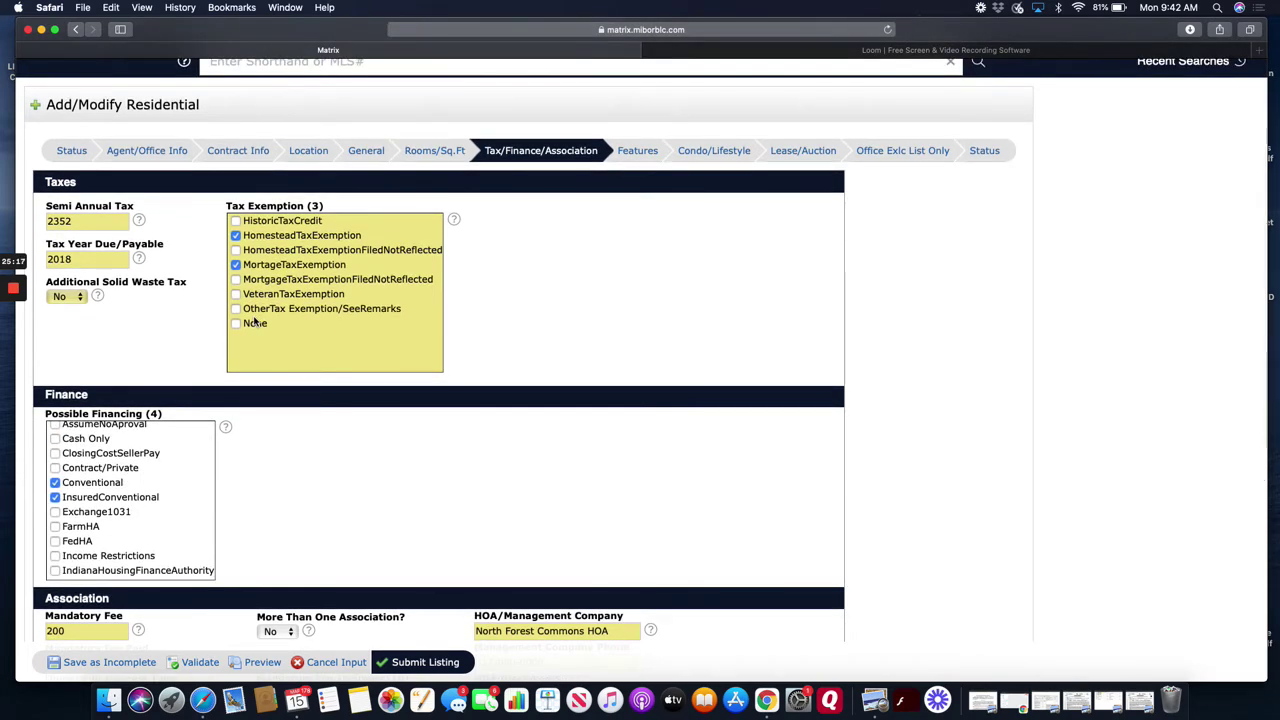
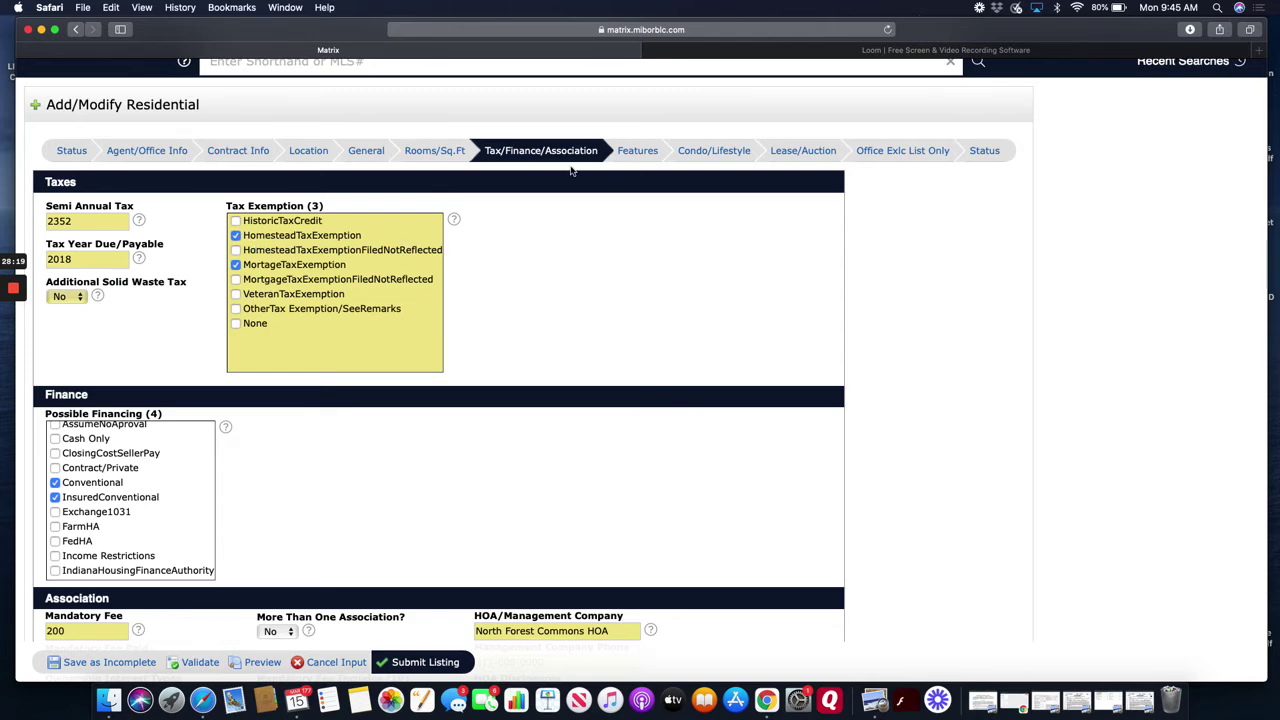
# - Tick FedHA in the listing's Possible Financing list
pyautogui.scroll(-3, 630, 272)
pyautogui.scroll(-2, 630, 272)
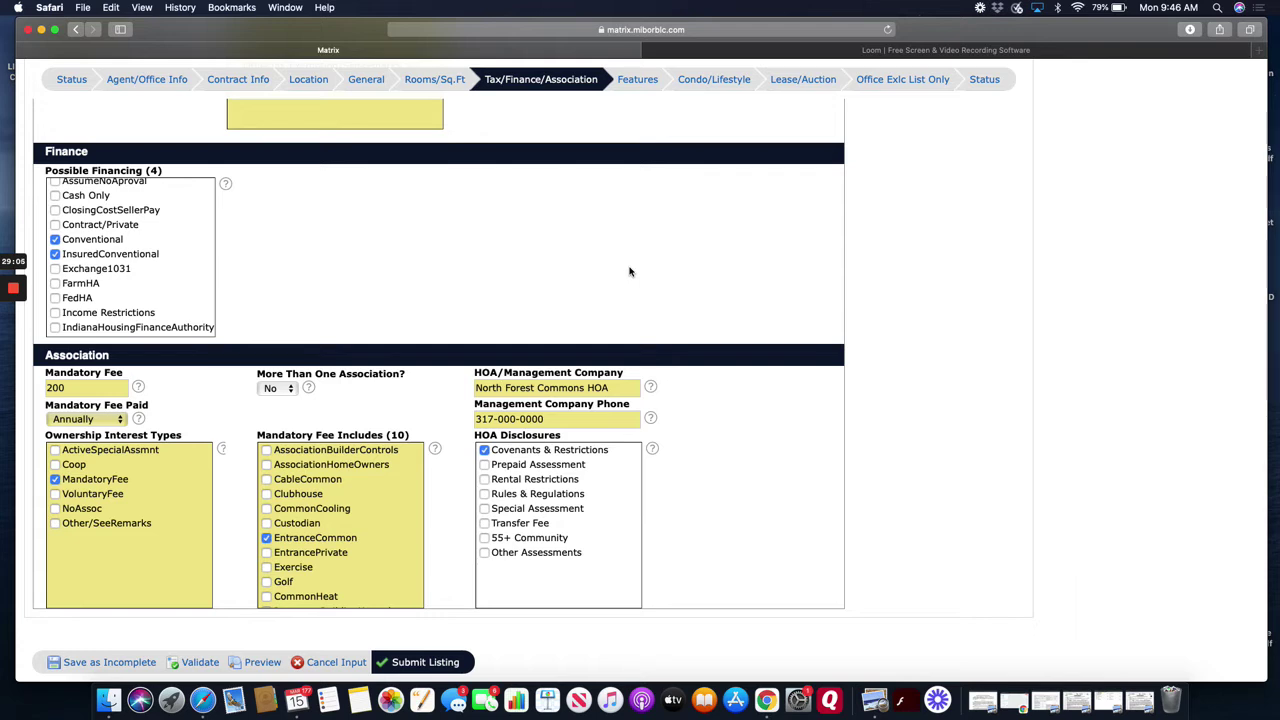
pyautogui.scroll(1, 172, 272)
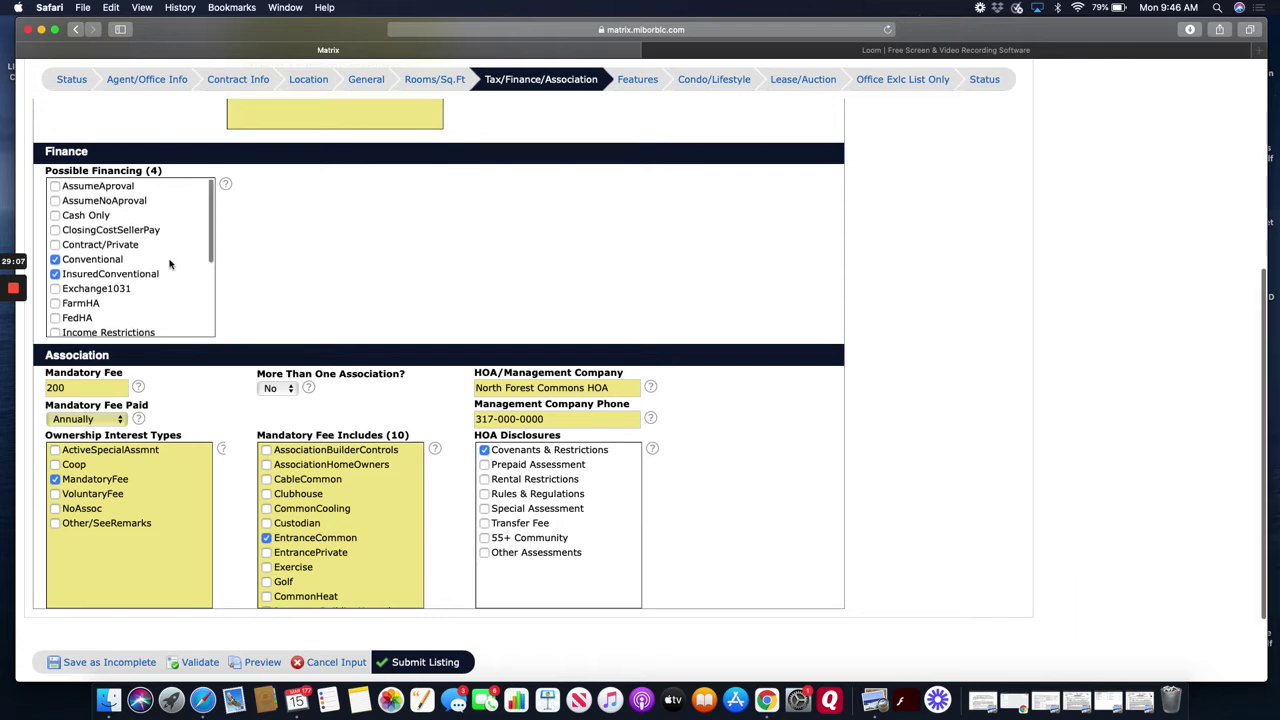
pyautogui.scroll(-1, 170, 266)
pyautogui.scroll(-2, 170, 264)
pyautogui.scroll(1, 131, 249)
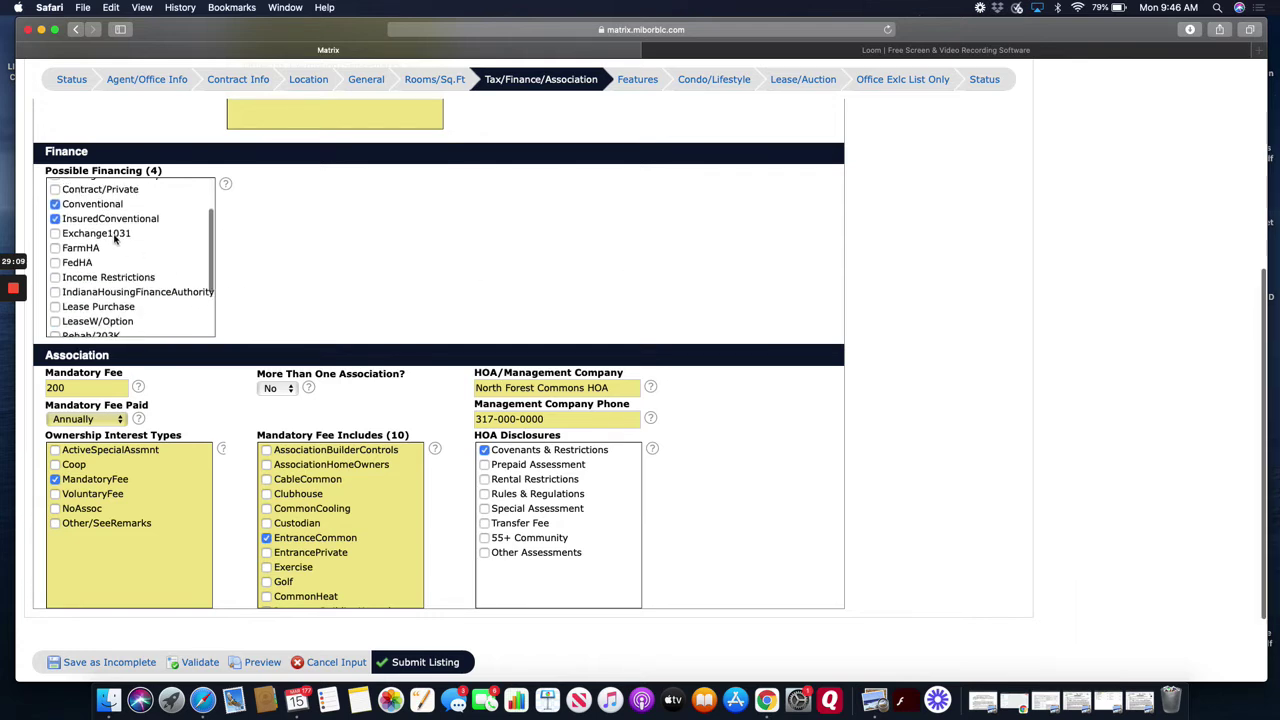
pyautogui.scroll(2, 115, 238)
pyautogui.scroll(1, 115, 240)
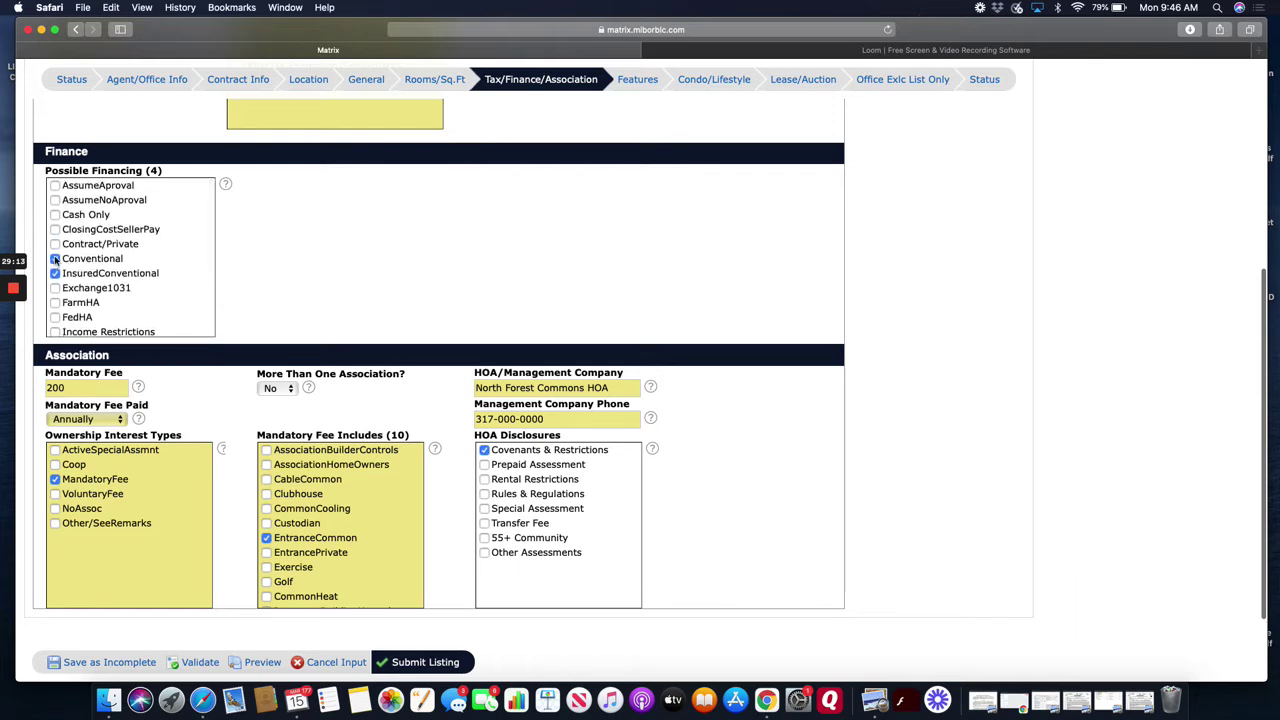
pyautogui.scroll(-1, 55, 257)
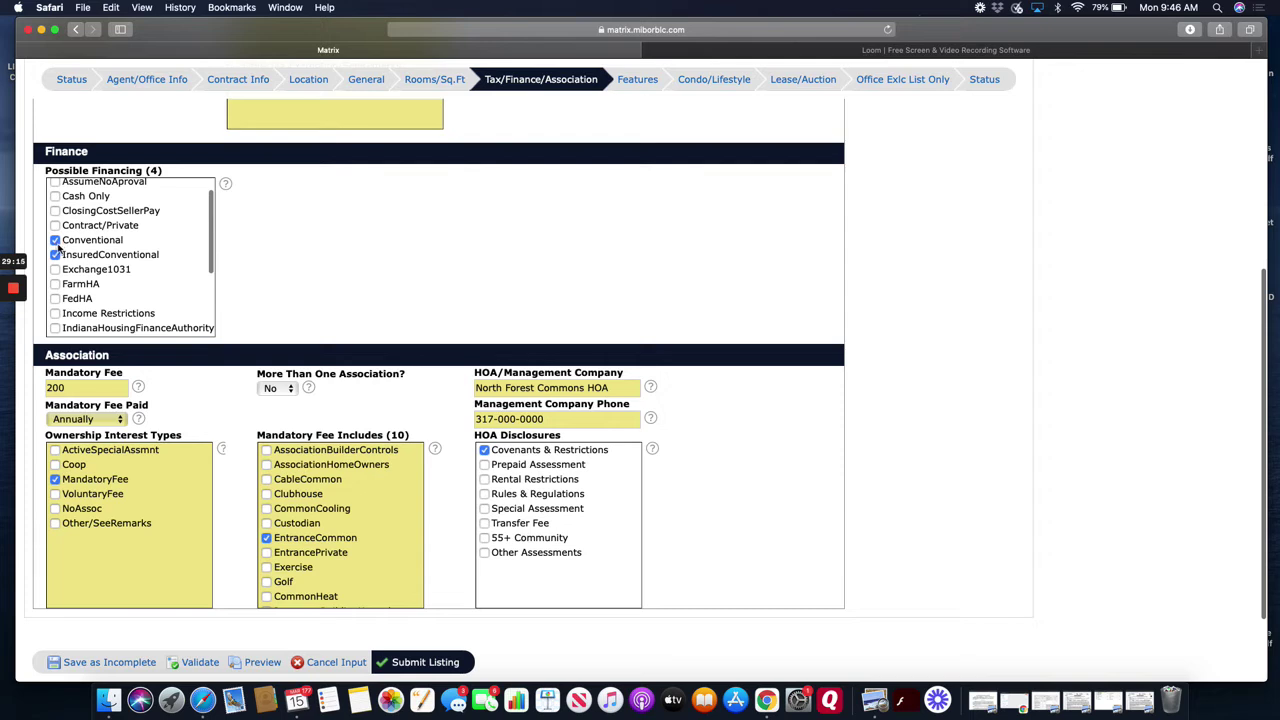
pyautogui.scroll(-1, 62, 263)
pyautogui.scroll(-3, 63, 265)
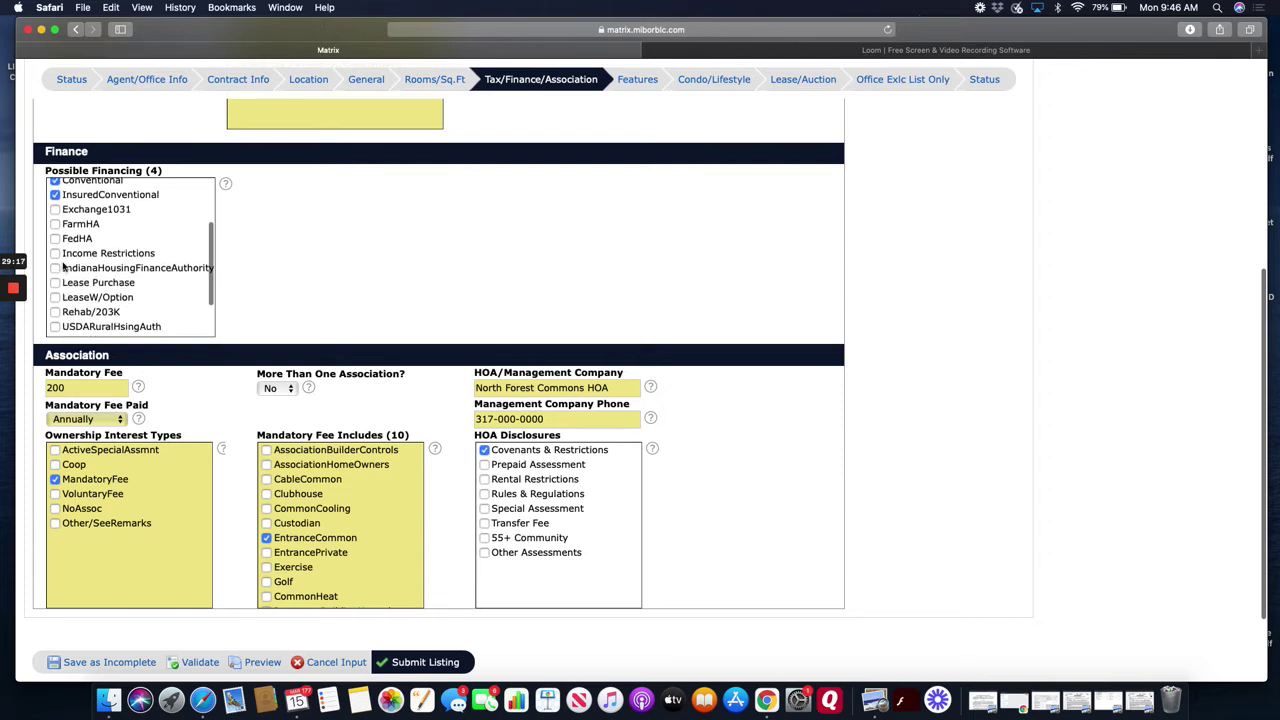
pyautogui.scroll(-3, 62, 265)
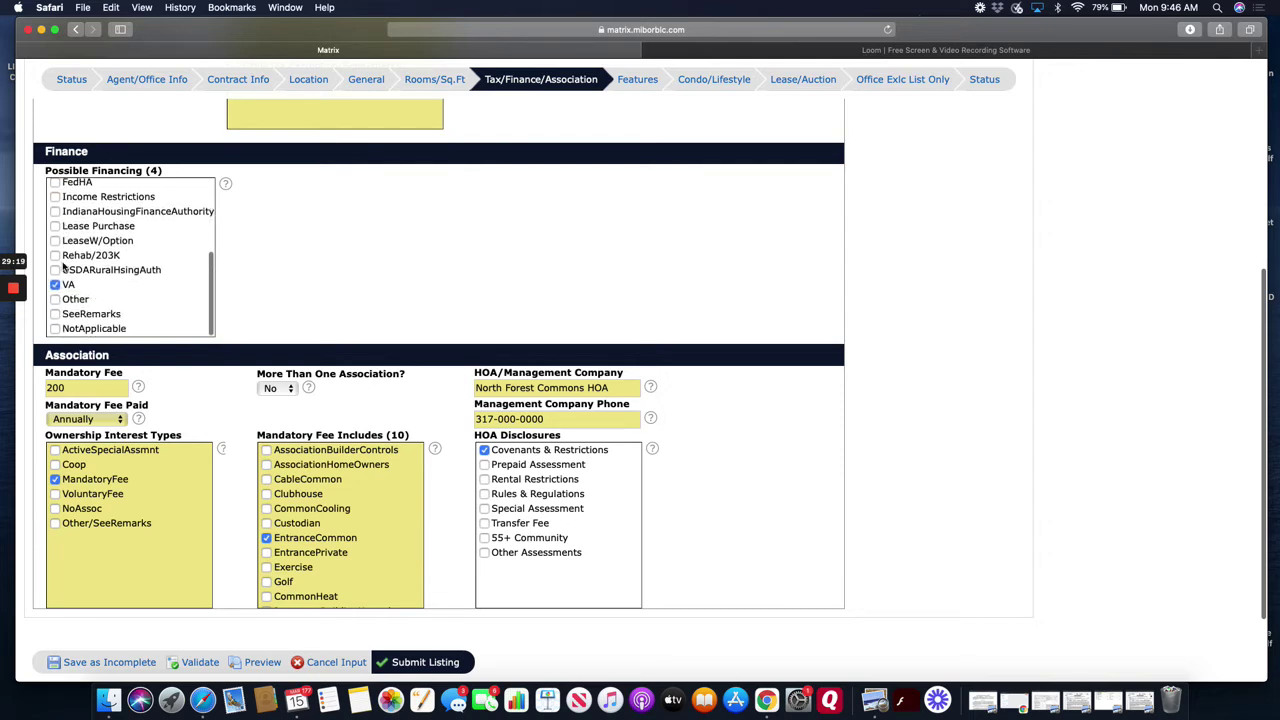
pyautogui.scroll(2, 58, 257)
pyautogui.click(55, 222)
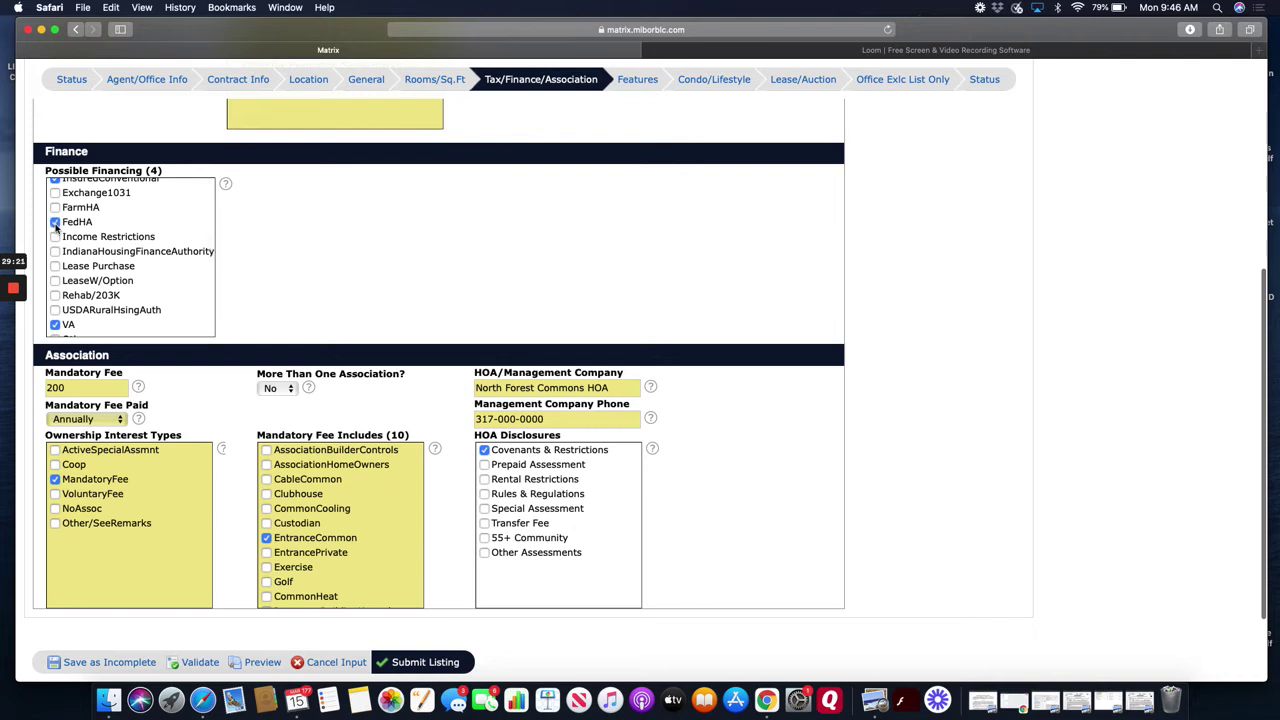
# - Also tick USDARuralHsingAuth and Cash Only as possible financing
pyautogui.scroll(-2, 56, 228)
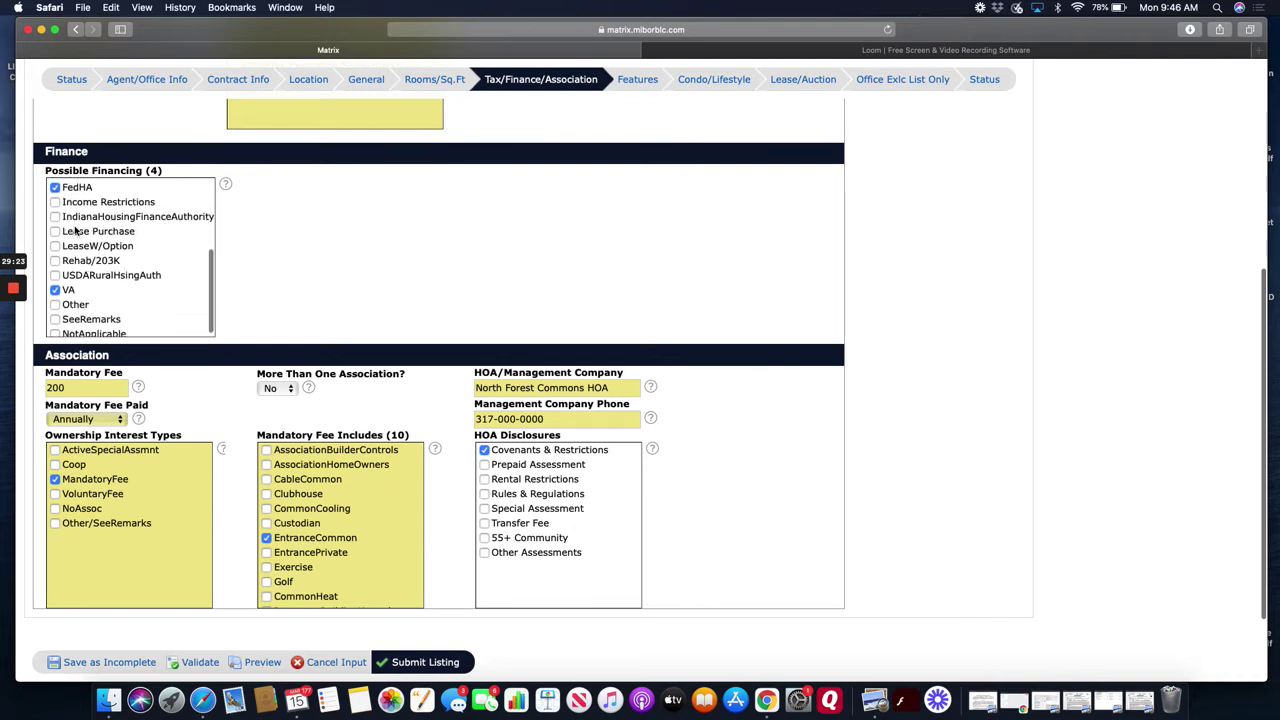
pyautogui.scroll(3, 60, 291)
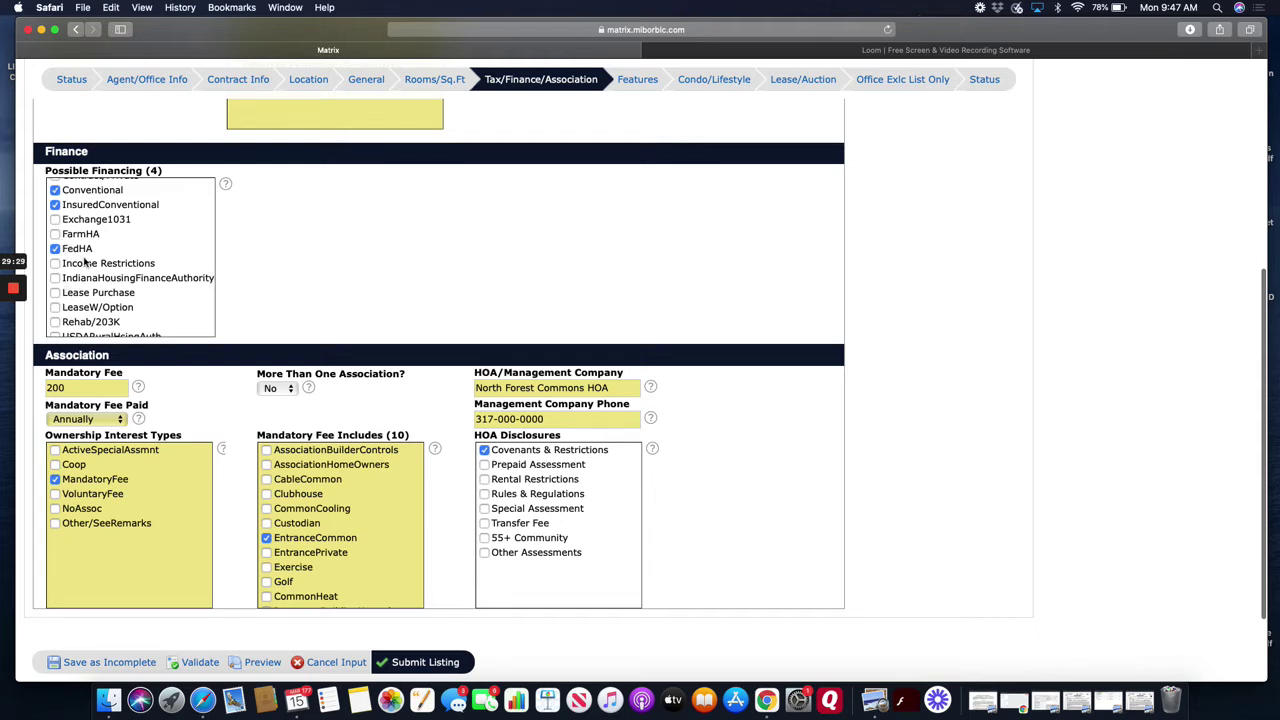
pyautogui.scroll(-3, 80, 255)
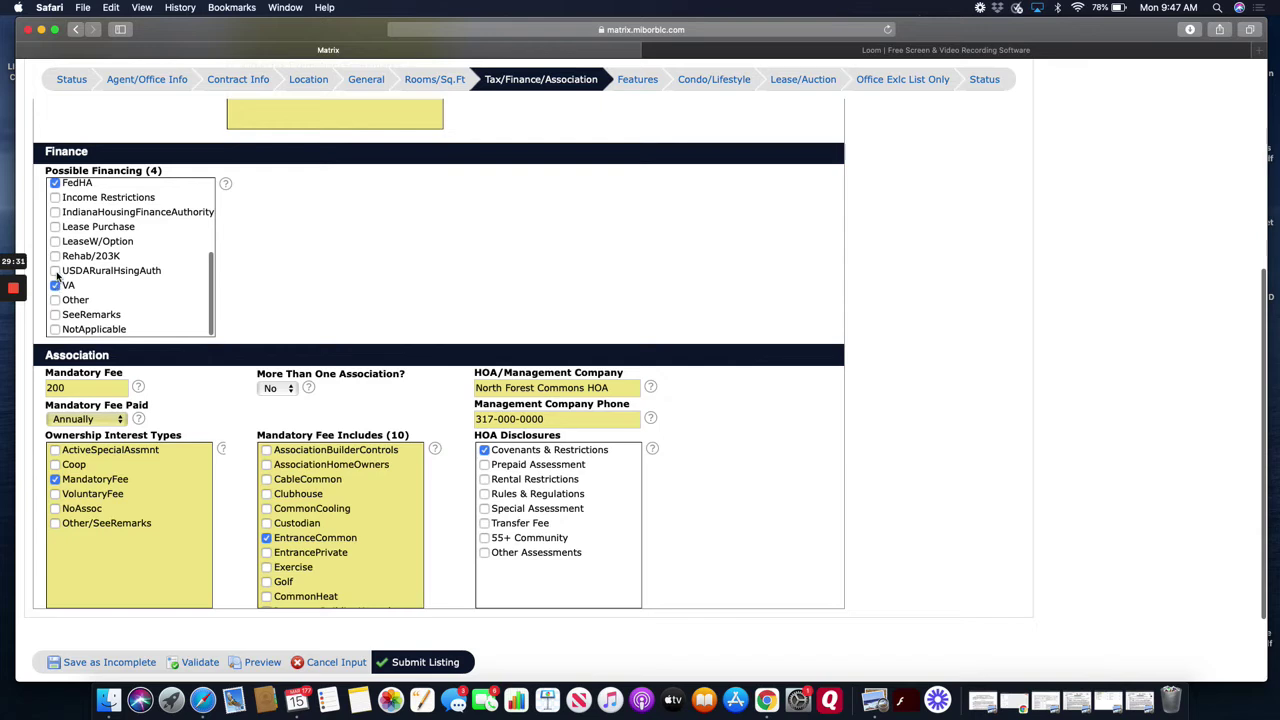
pyautogui.click(55, 271)
pyautogui.scroll(5, 57, 276)
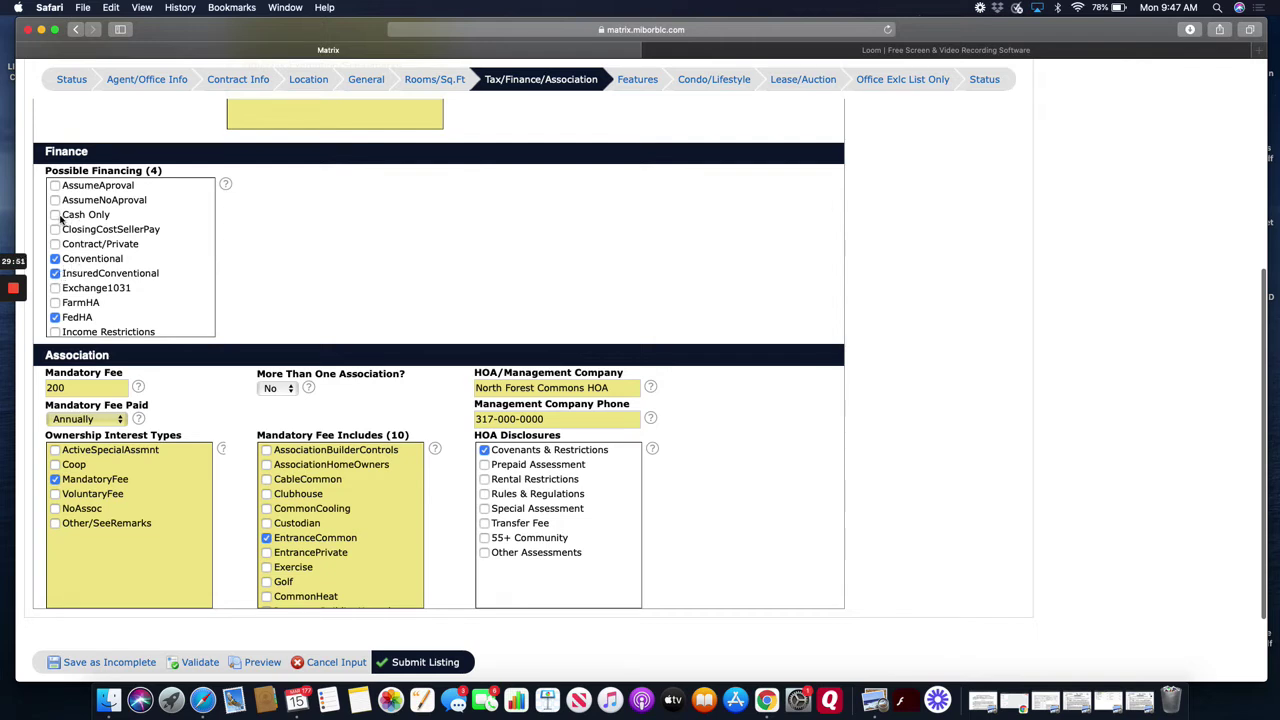
pyautogui.click(56, 217)
pyautogui.scroll(-1, 283, 320)
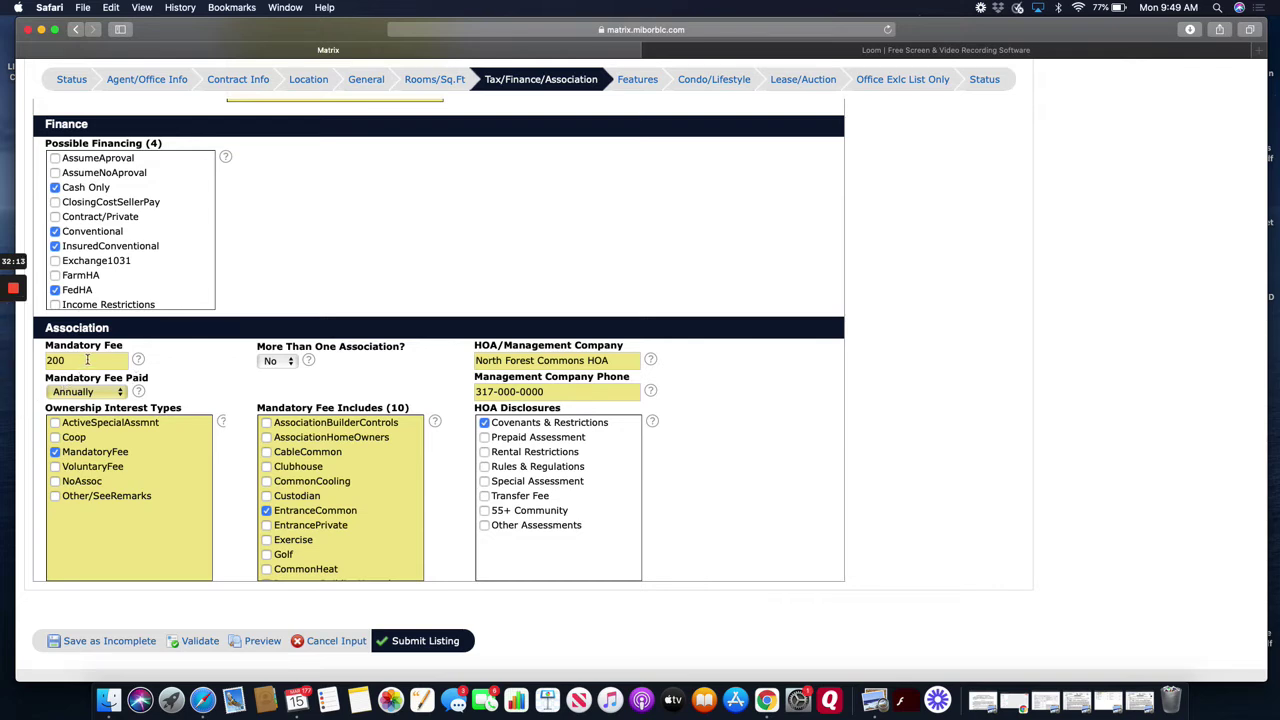
pyautogui.click(102, 361)
pyautogui.click(281, 362)
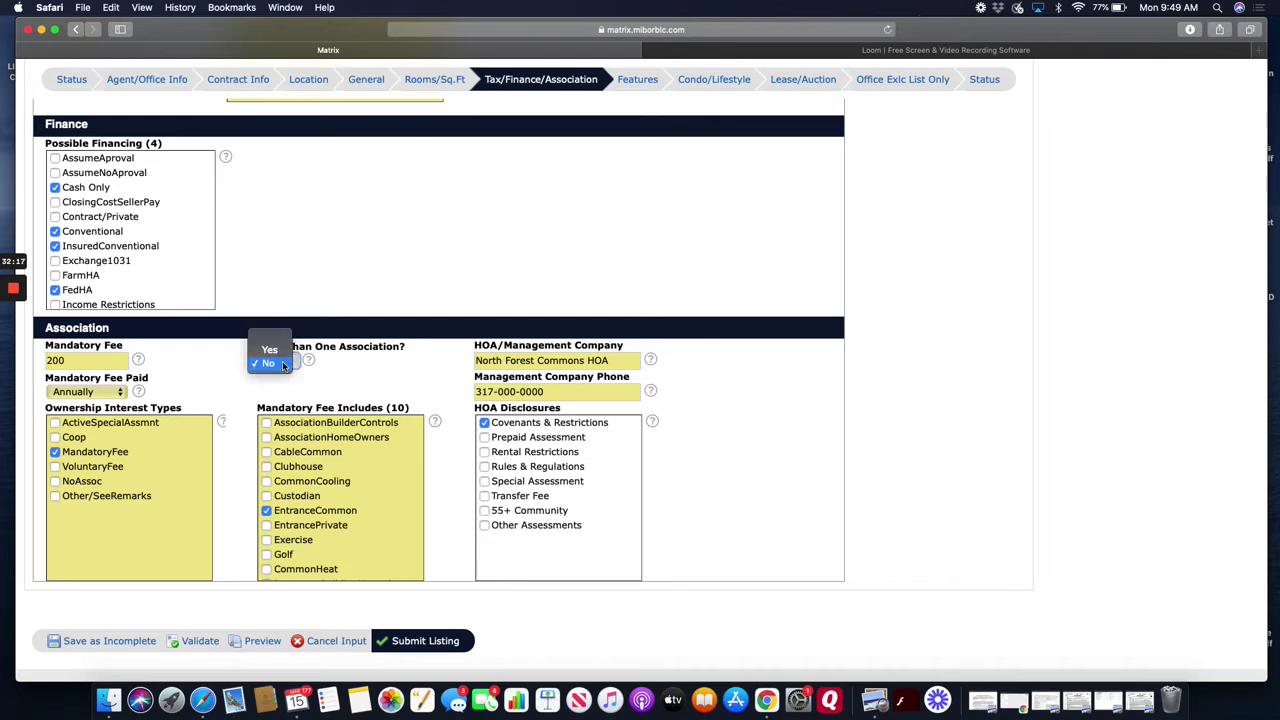
pyautogui.click(280, 364)
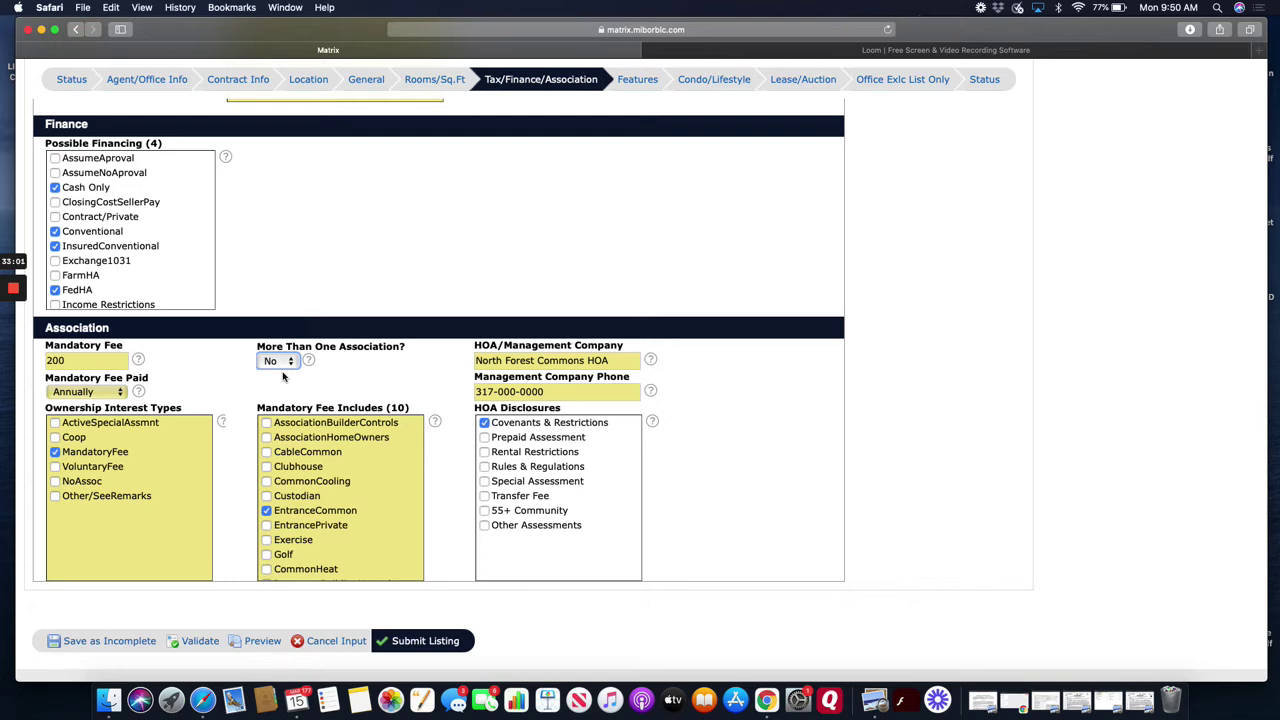
pyautogui.click(104, 364)
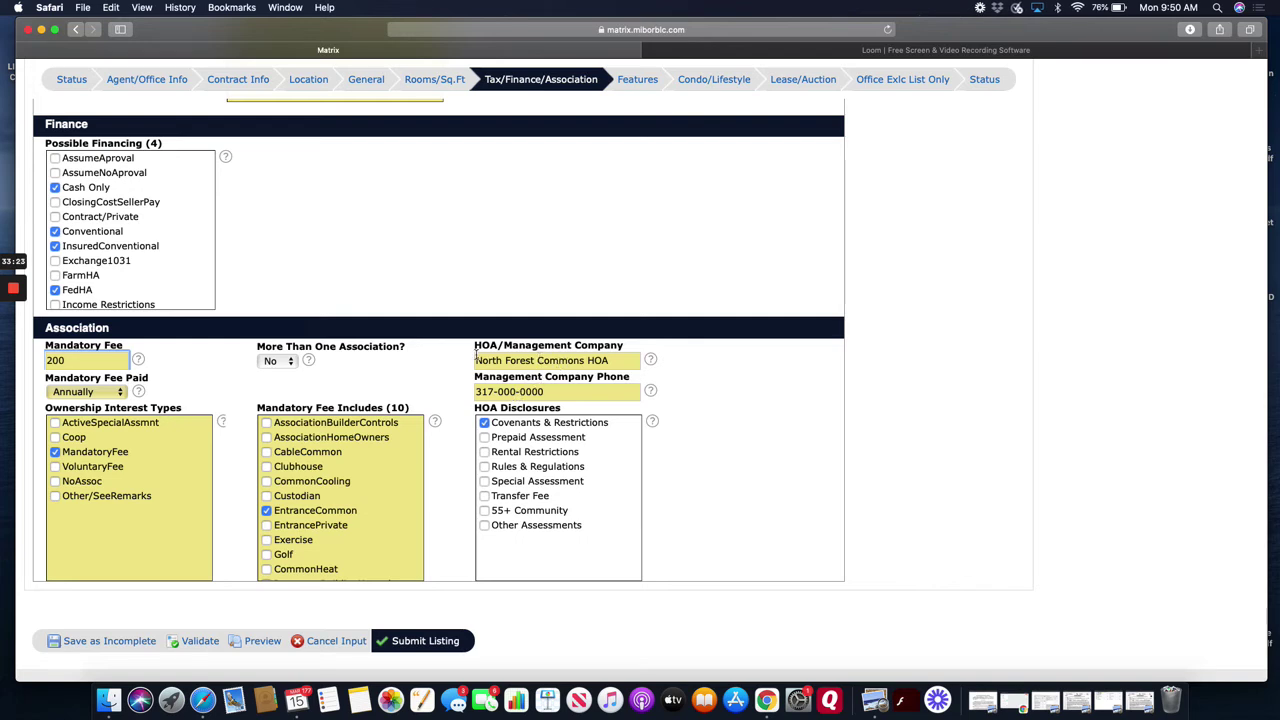
pyautogui.scroll(-1, 325, 484)
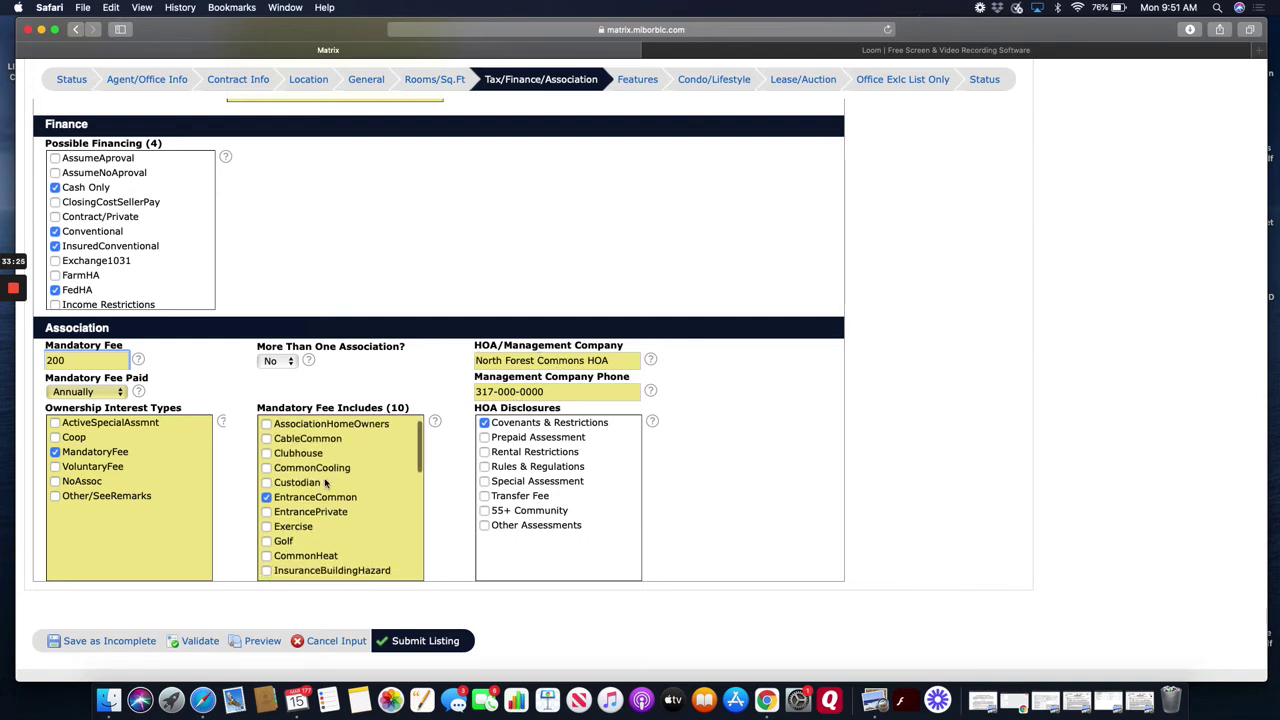
pyautogui.scroll(-5, 325, 484)
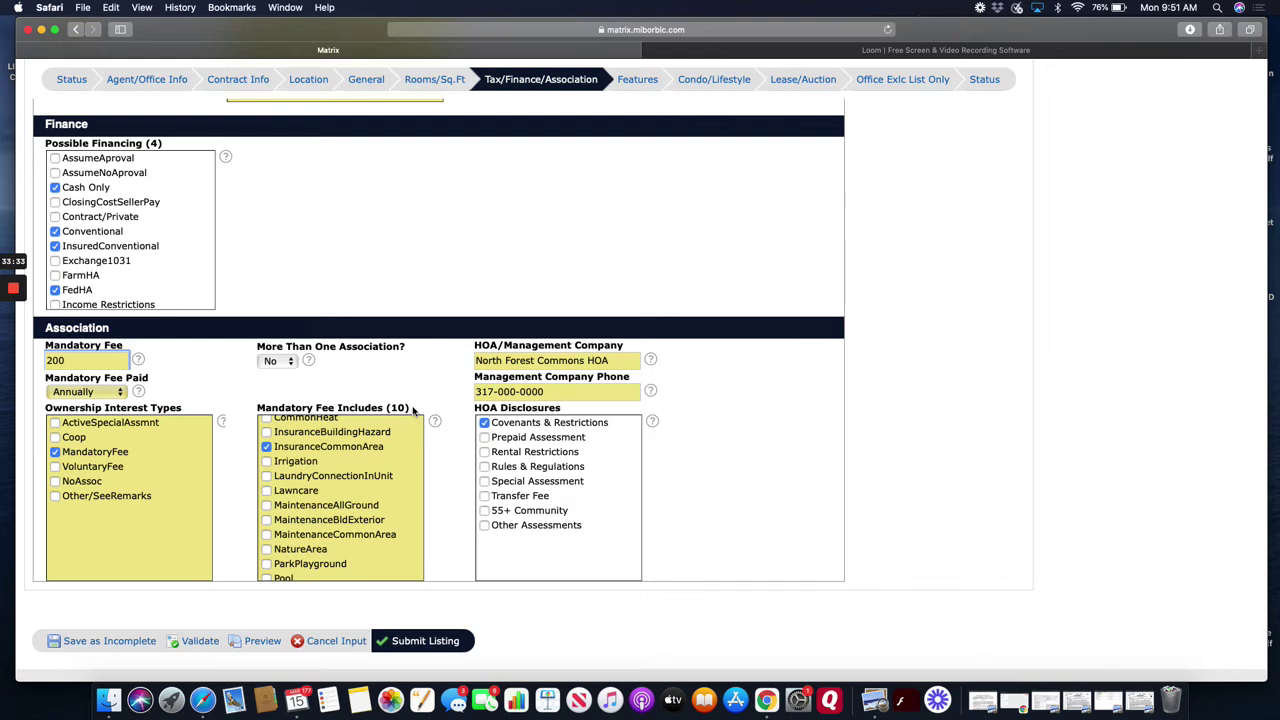
pyautogui.scroll(-8, 363, 476)
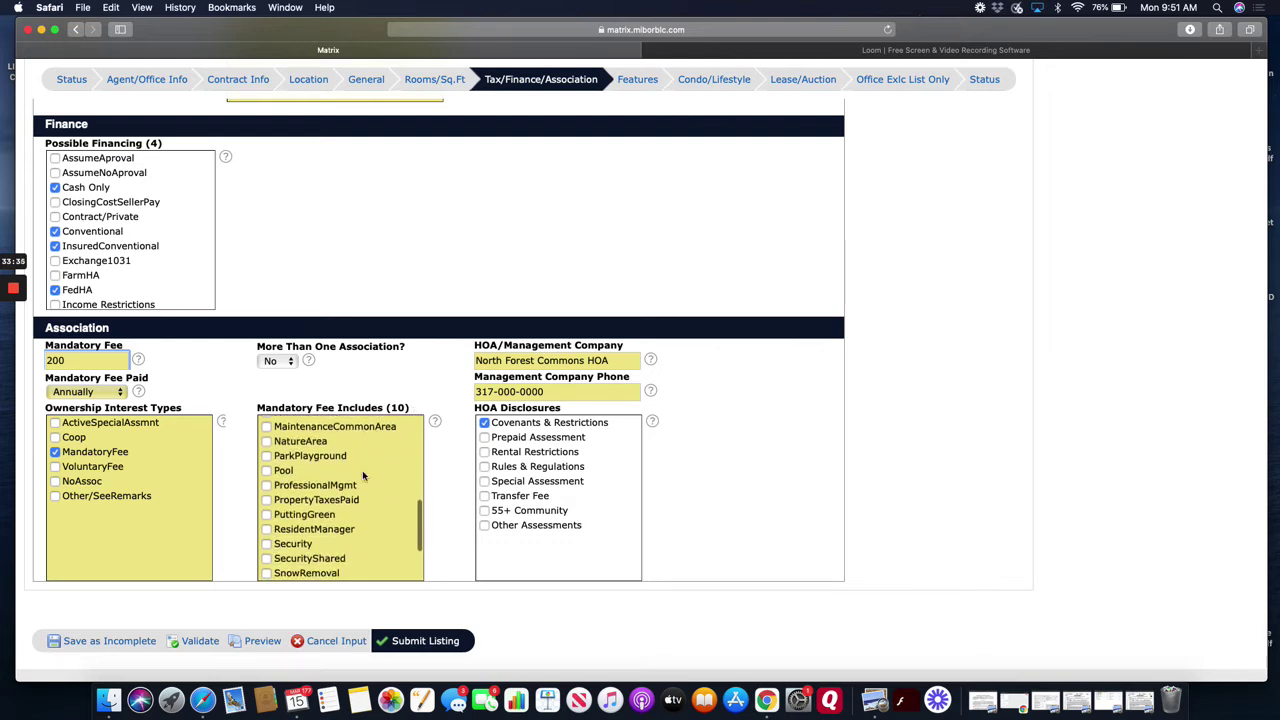
pyautogui.scroll(10, 363, 476)
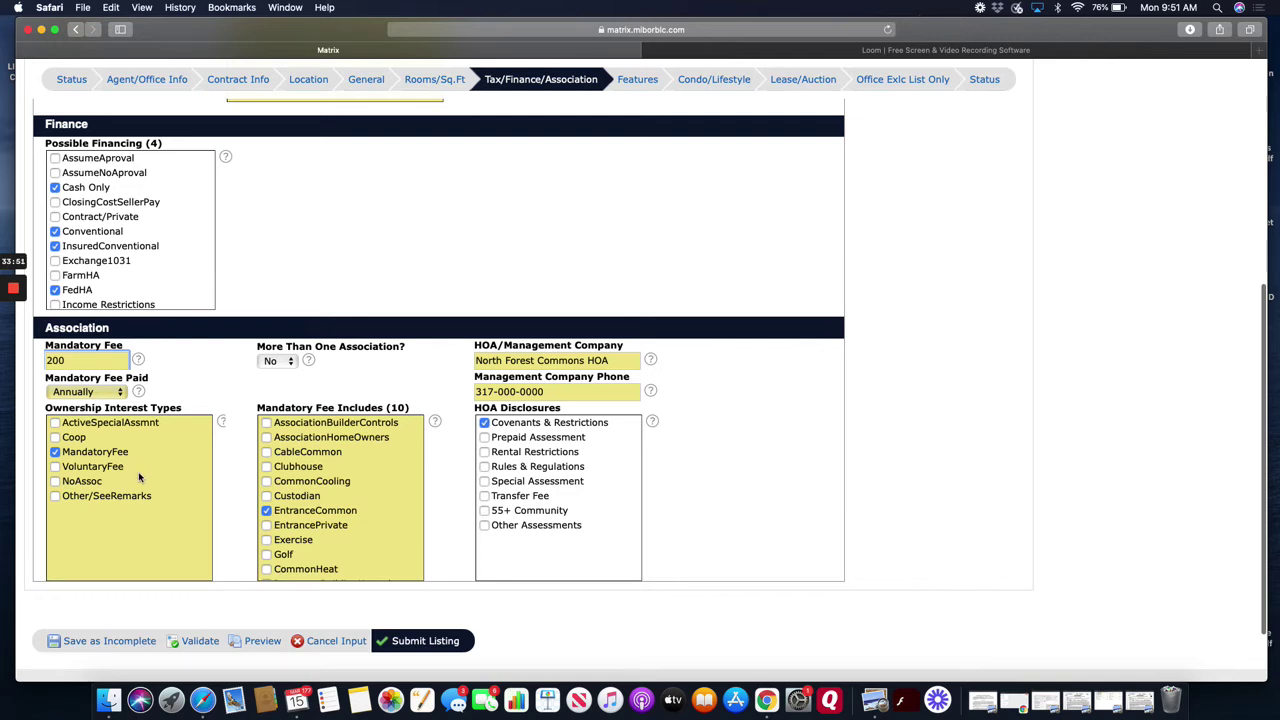
pyautogui.scroll(2, 260, 506)
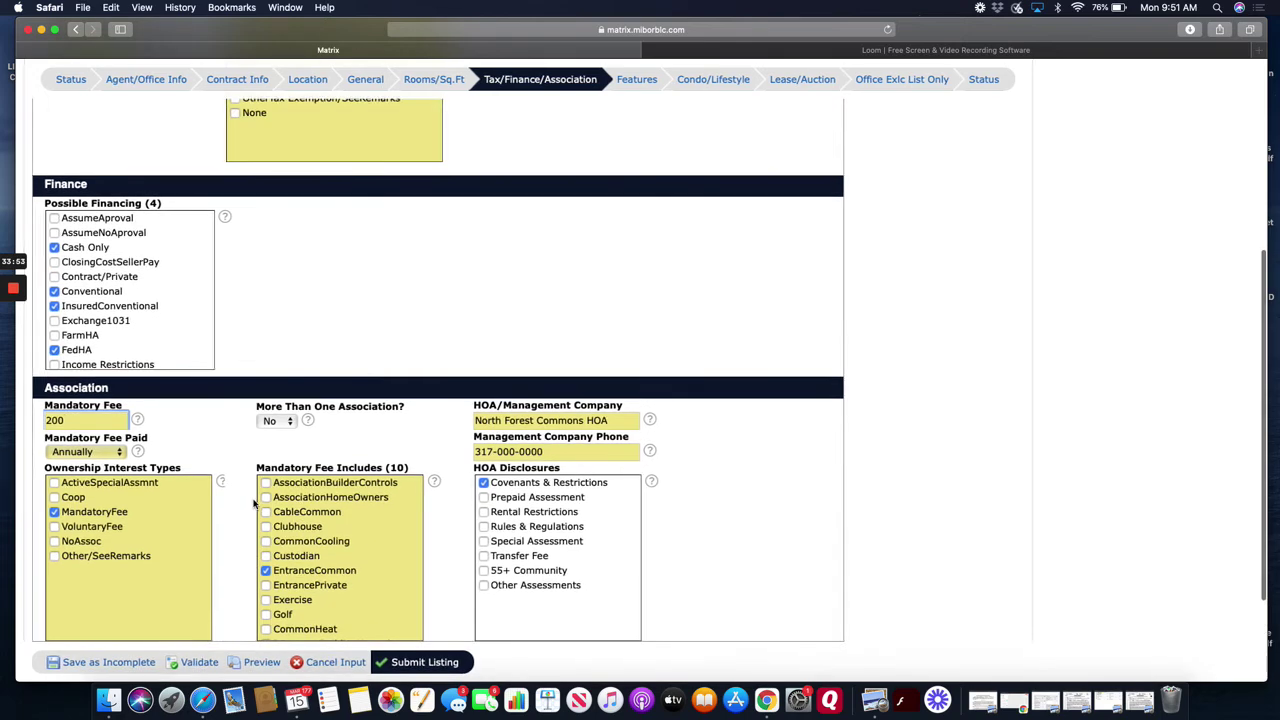
pyautogui.click(645, 81)
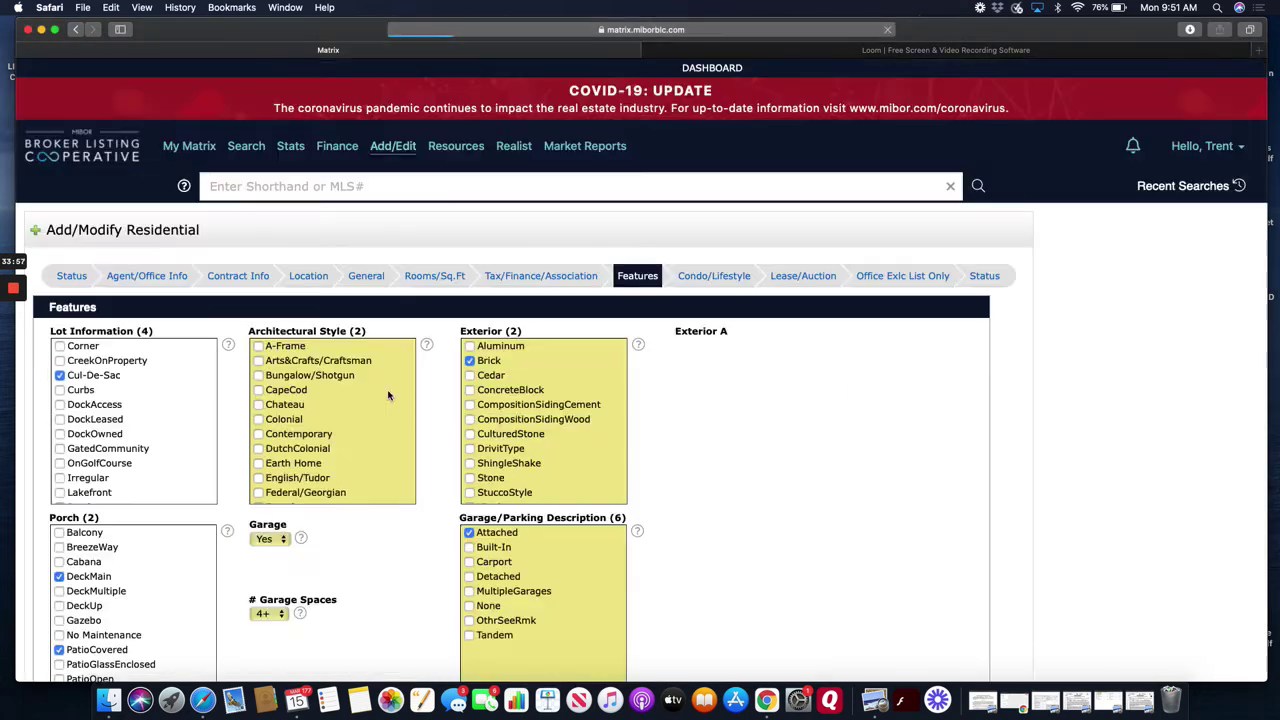
pyautogui.scroll(-3, 391, 391)
pyautogui.scroll(-3, 210, 513)
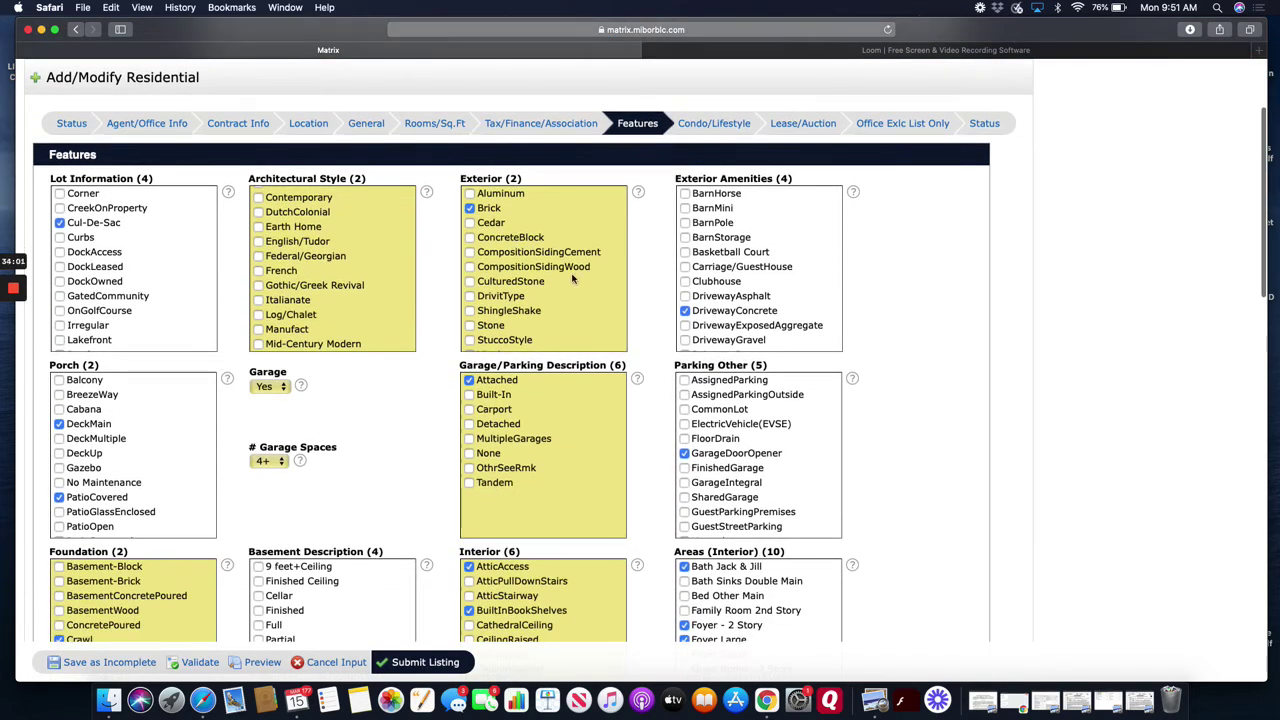
pyautogui.scroll(-1, 409, 406)
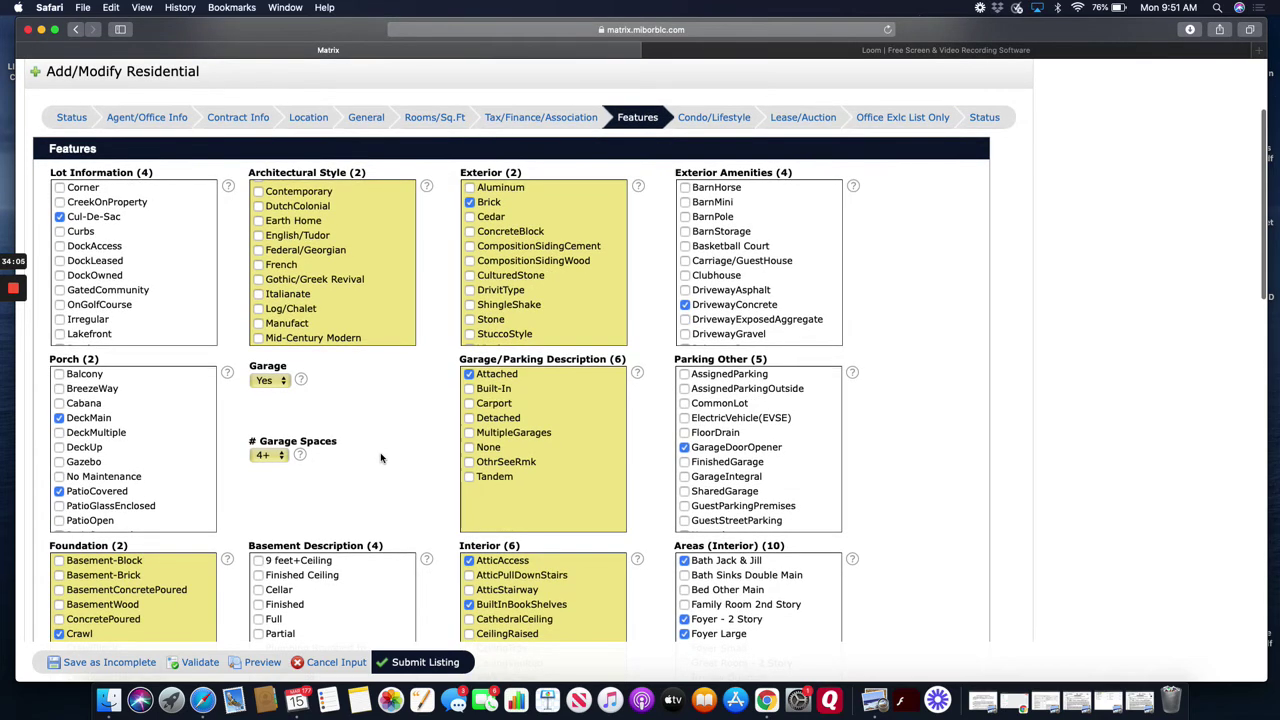
pyautogui.scroll(-1, 380, 458)
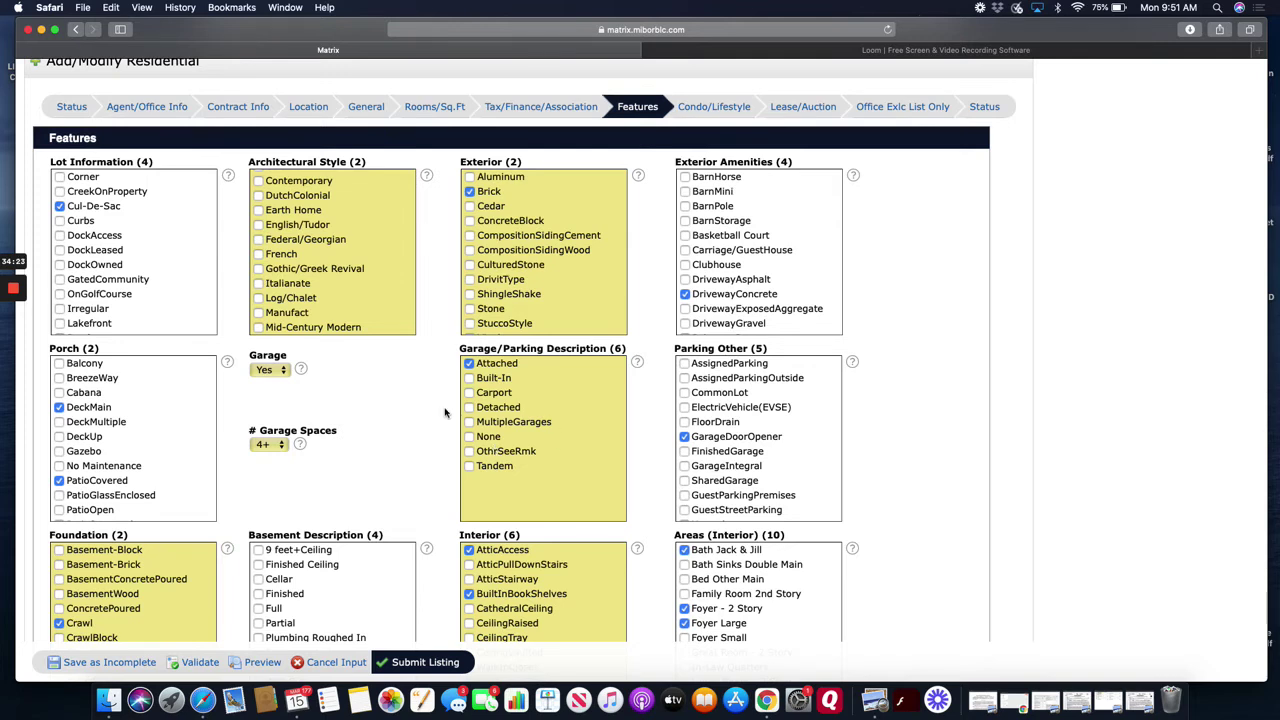
pyautogui.scroll(-1, 174, 275)
pyautogui.scroll(-3, 174, 275)
pyautogui.scroll(3, 174, 275)
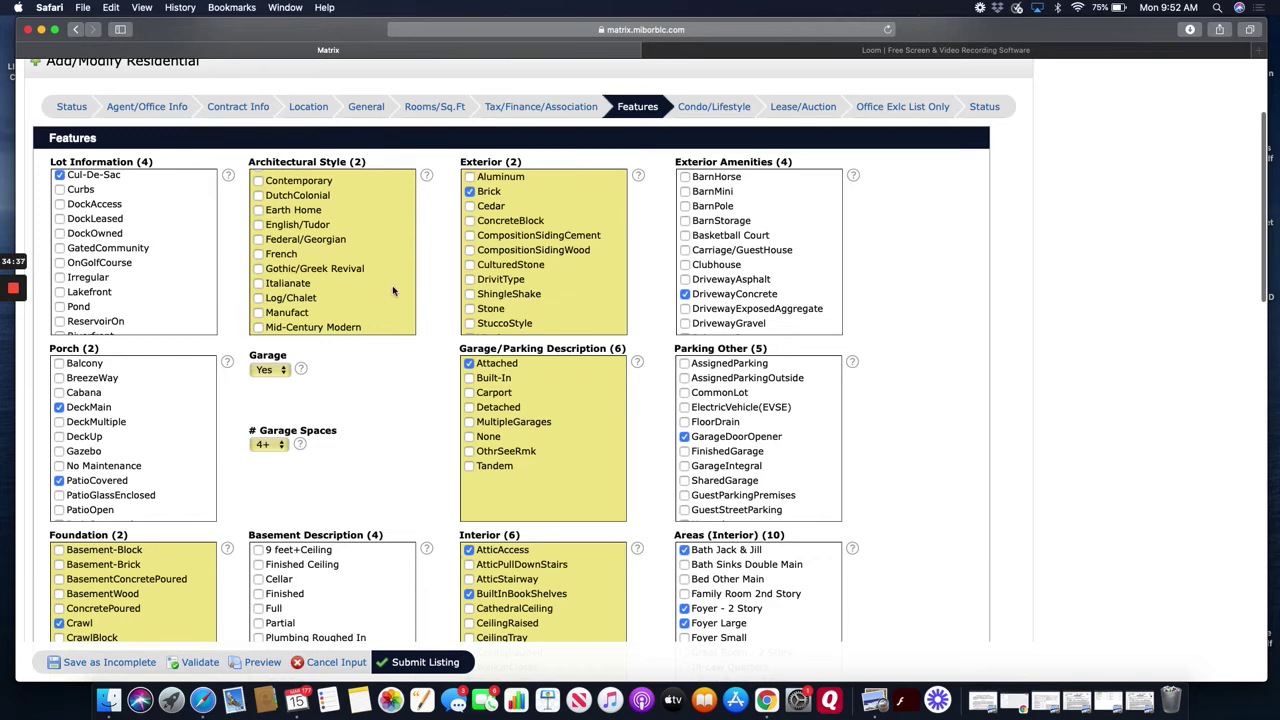
pyautogui.scroll(-1, 418, 296)
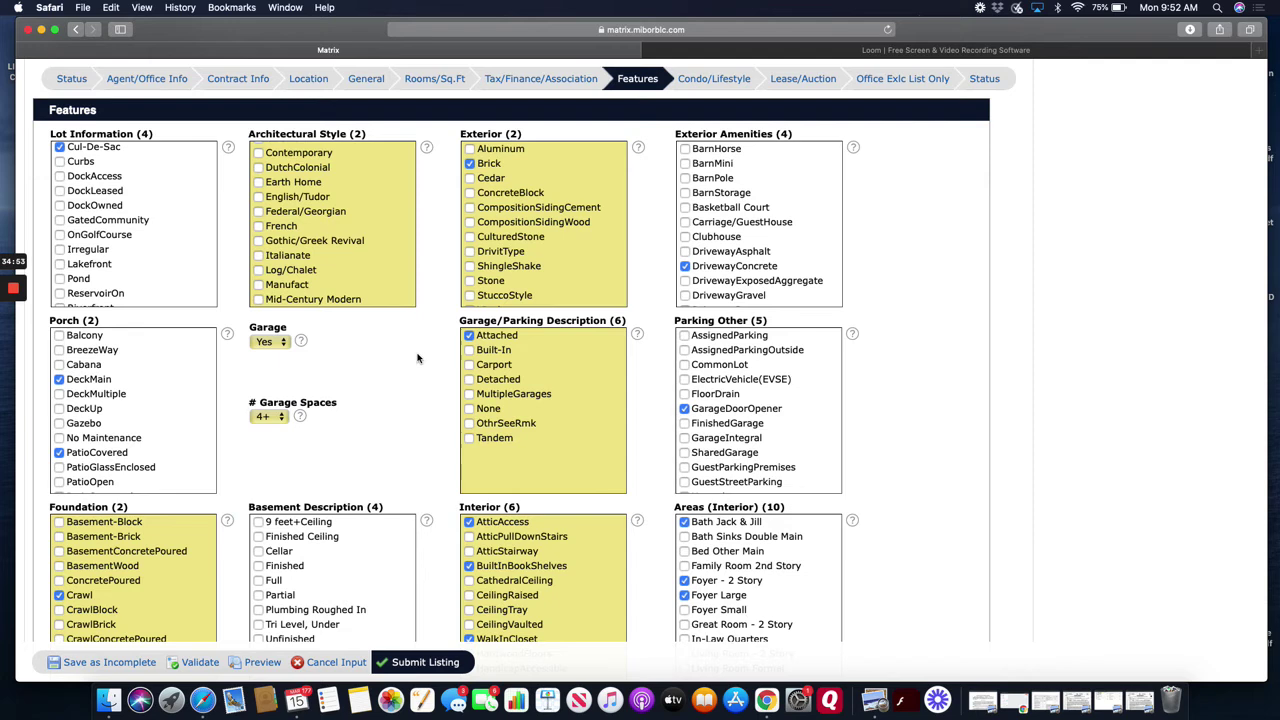
pyautogui.scroll(-1, 420, 365)
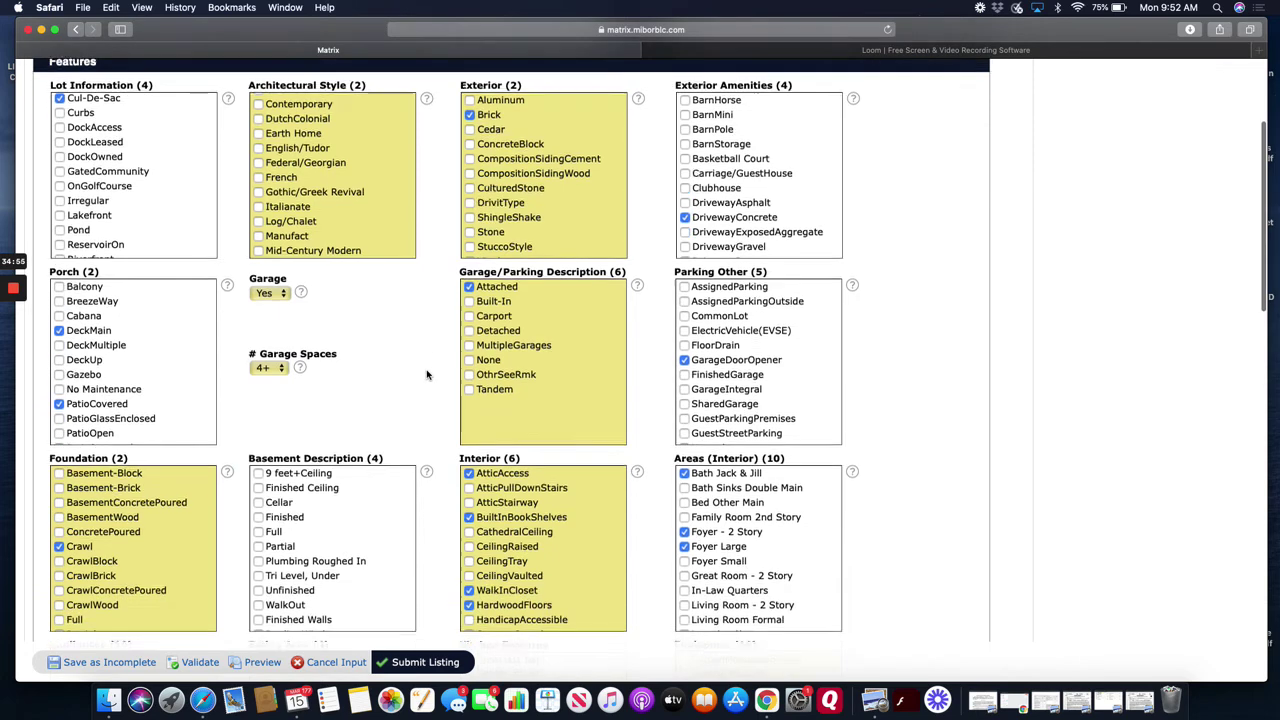
pyautogui.scroll(-1, 435, 385)
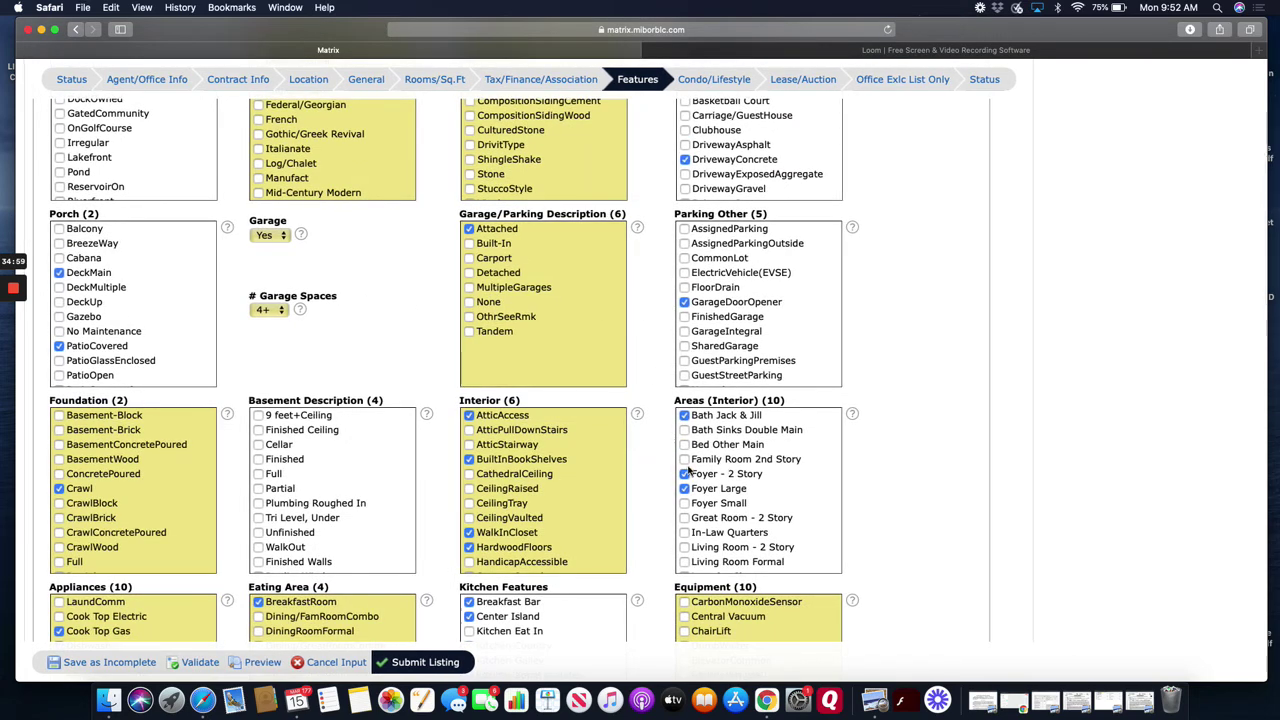
pyautogui.scroll(-1, 727, 468)
pyautogui.scroll(-1, 660, 478)
pyautogui.scroll(-2, 660, 478)
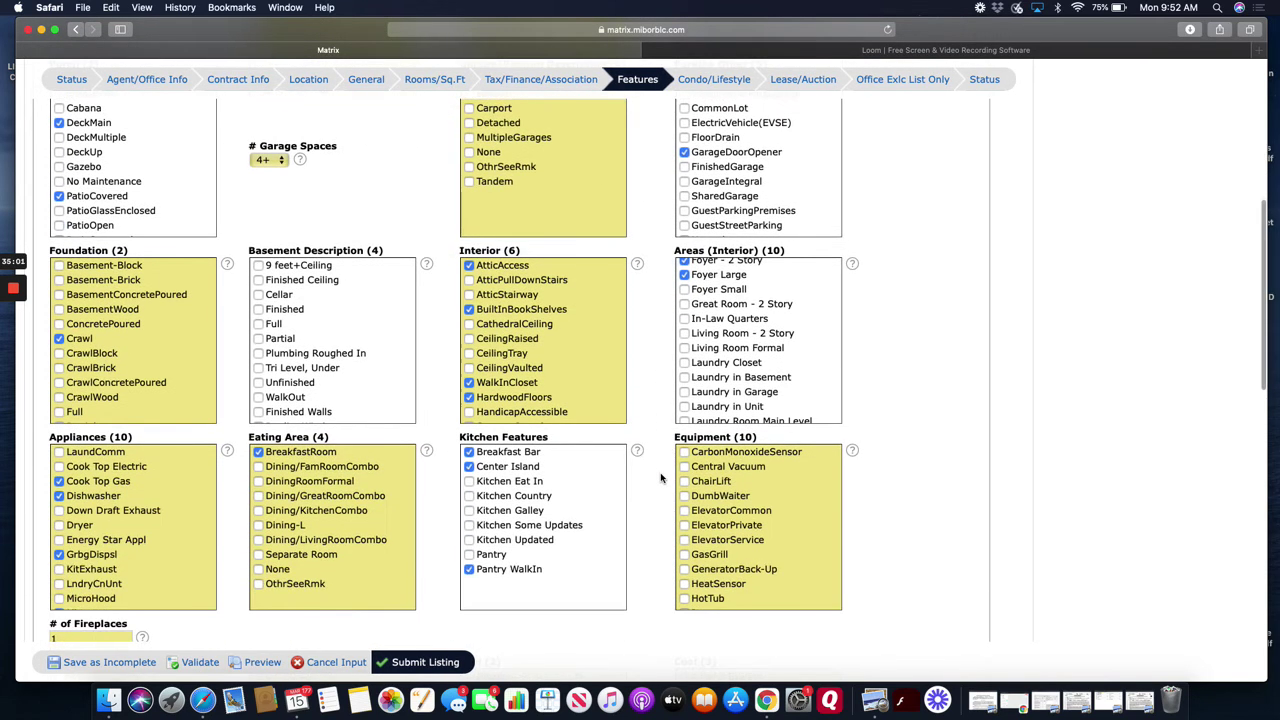
pyautogui.scroll(-2, 453, 414)
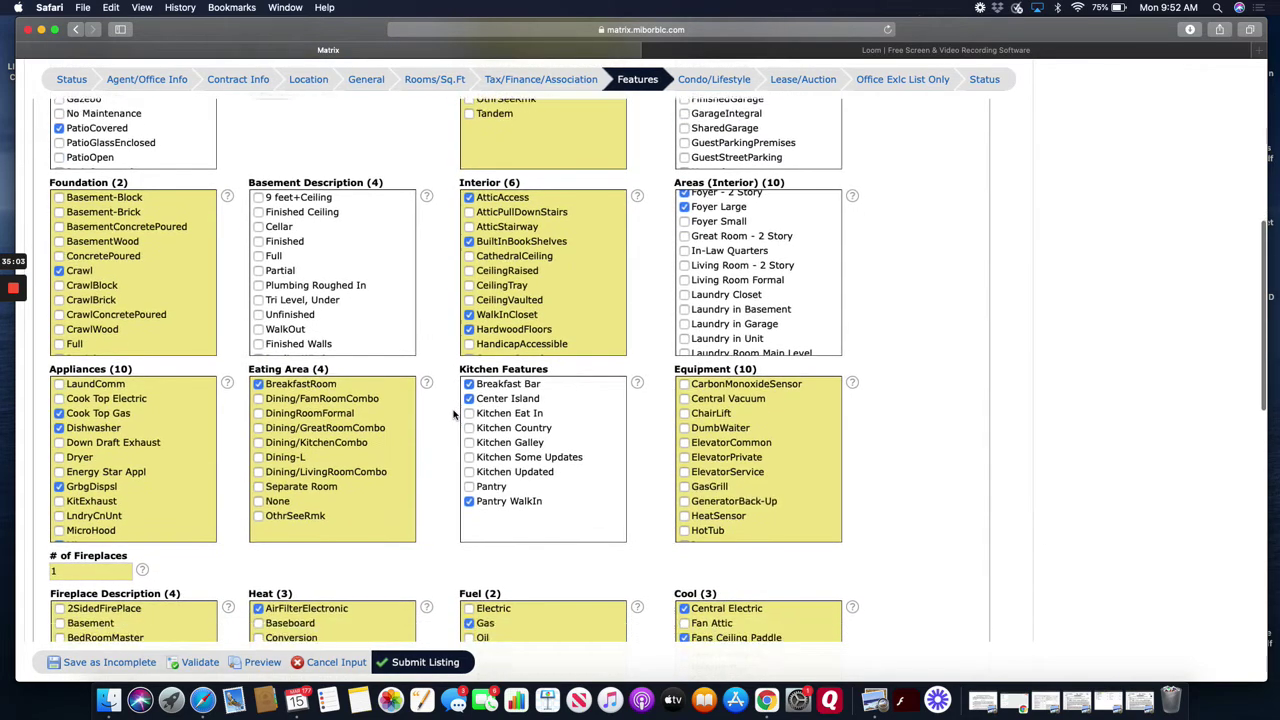
pyautogui.scroll(6, 434, 480)
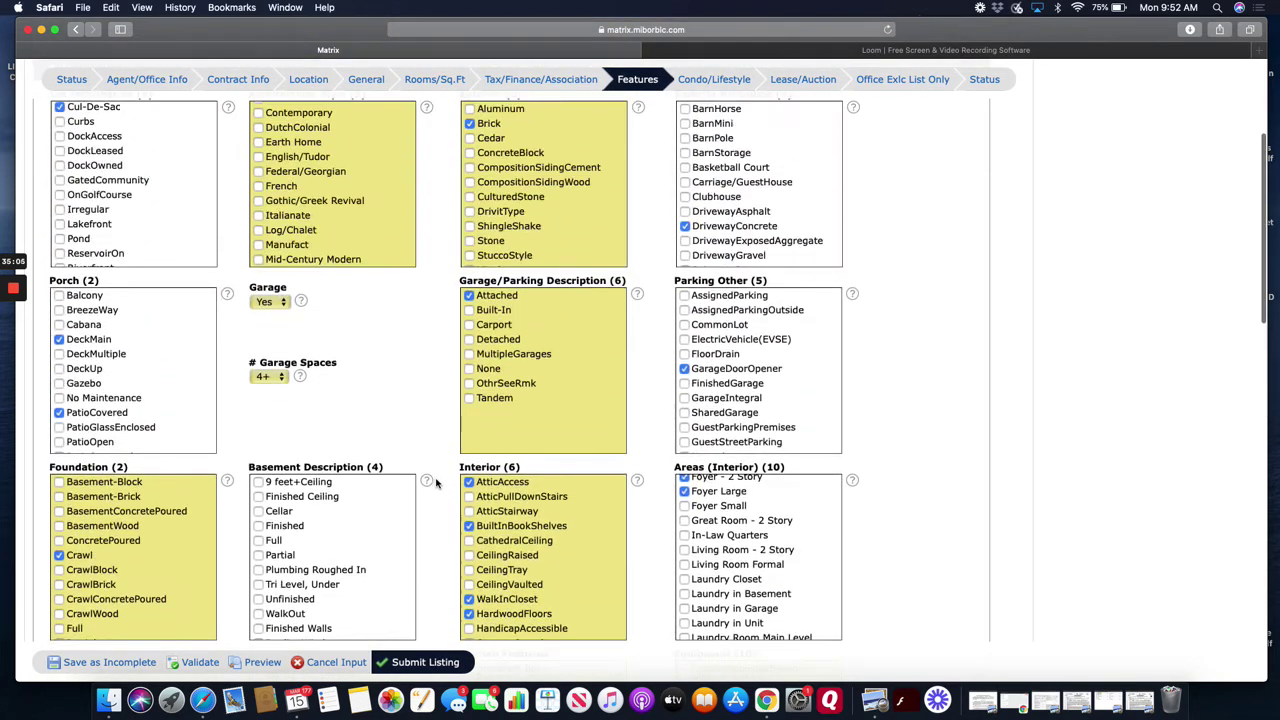
pyautogui.scroll(2, 212, 284)
pyautogui.scroll(-5, 140, 229)
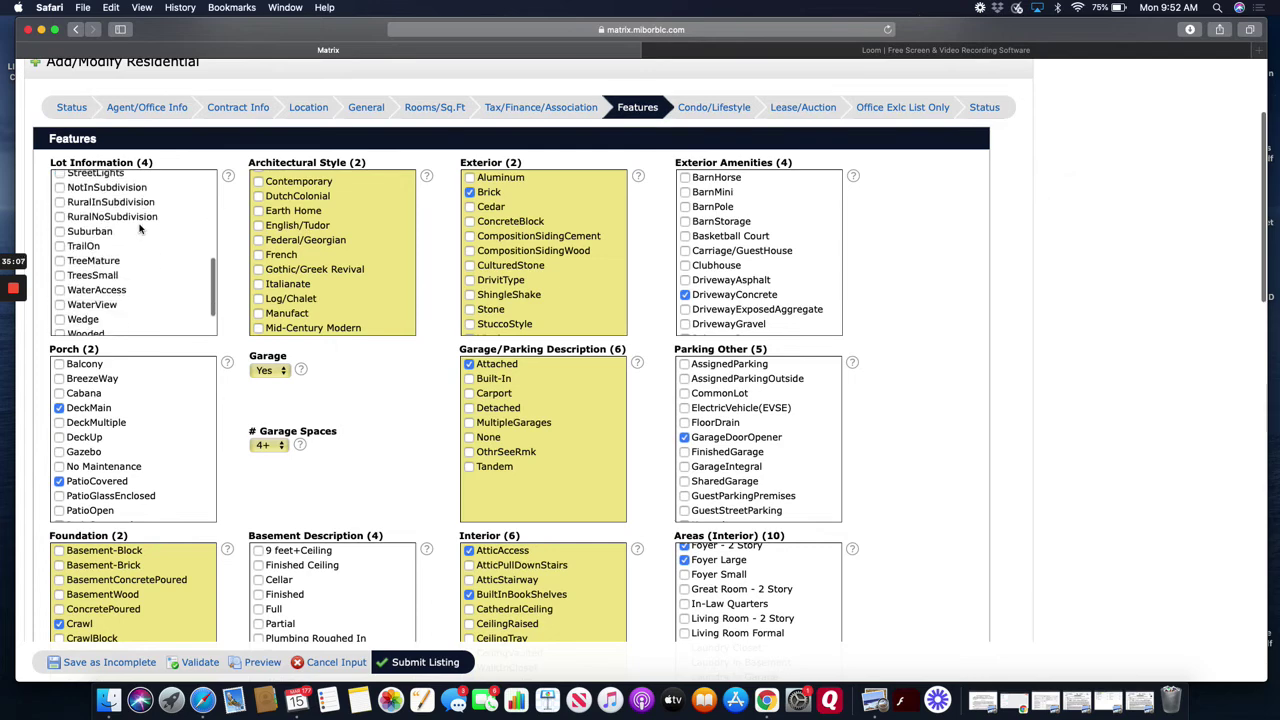
pyautogui.scroll(5, 140, 229)
pyautogui.scroll(-2, 414, 394)
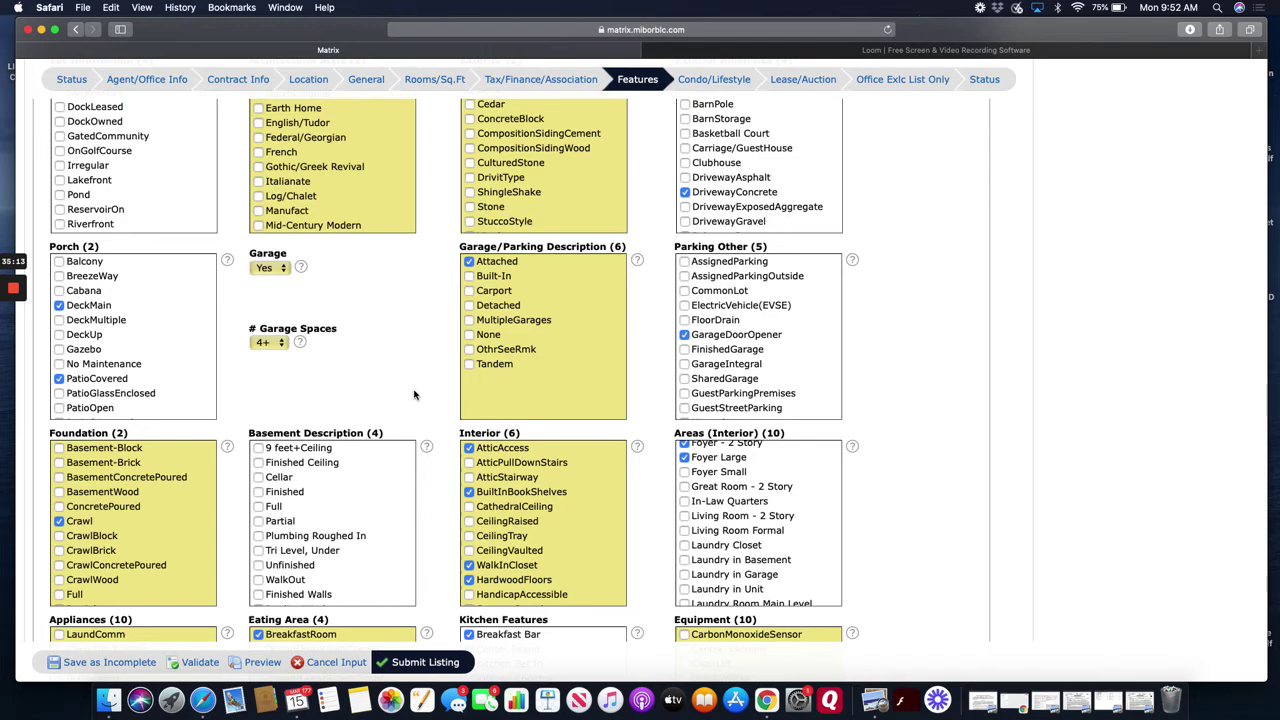
pyautogui.scroll(-2, 414, 394)
pyautogui.scroll(-5, 462, 421)
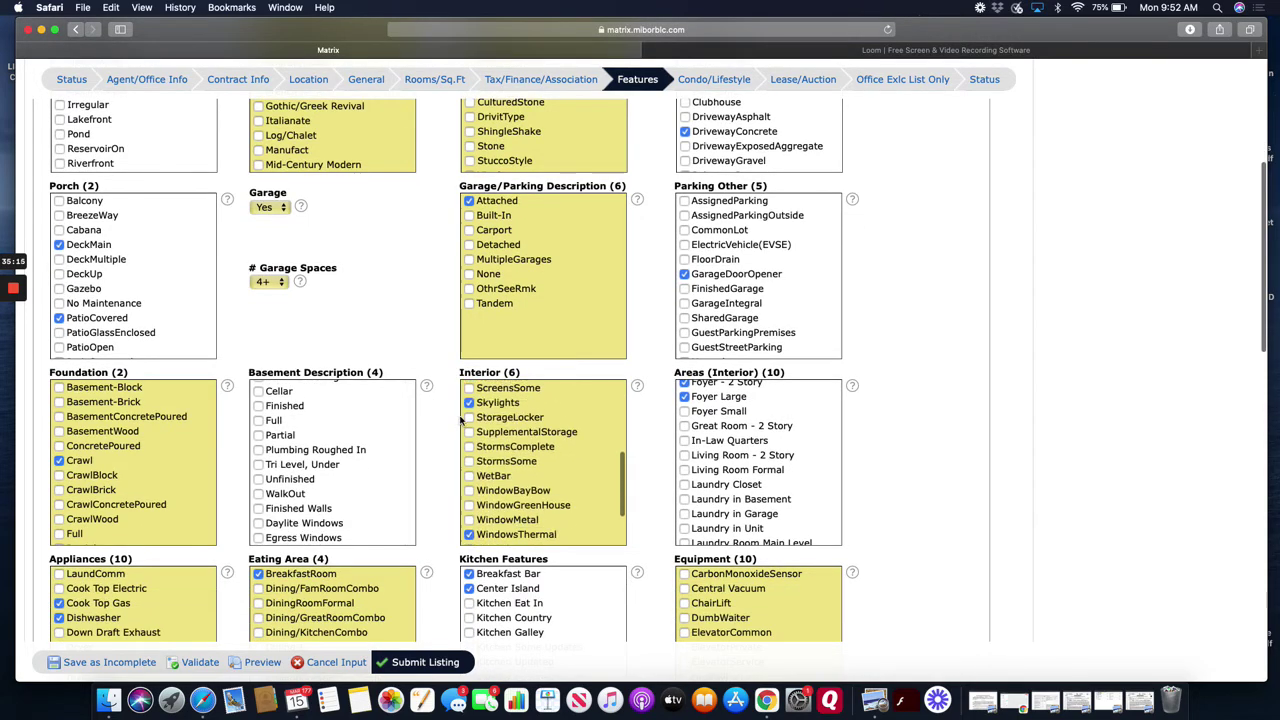
pyautogui.scroll(-10, 462, 421)
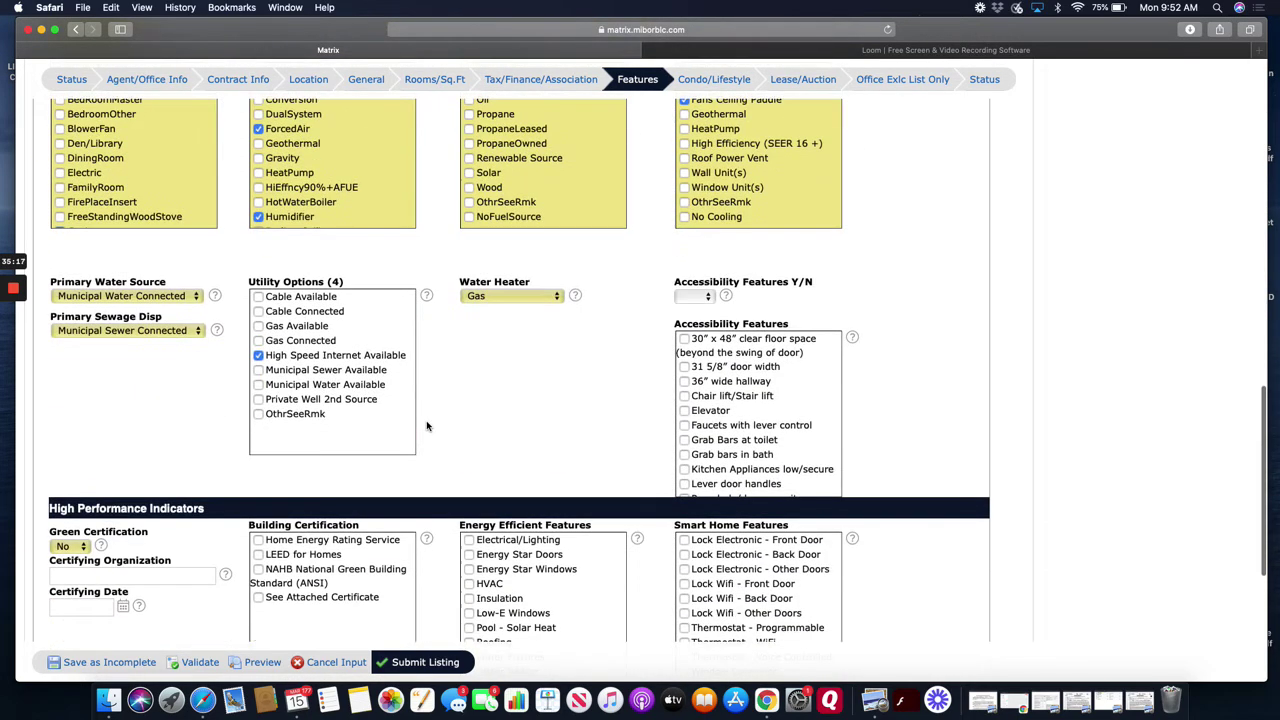
pyautogui.scroll(-2, 426, 426)
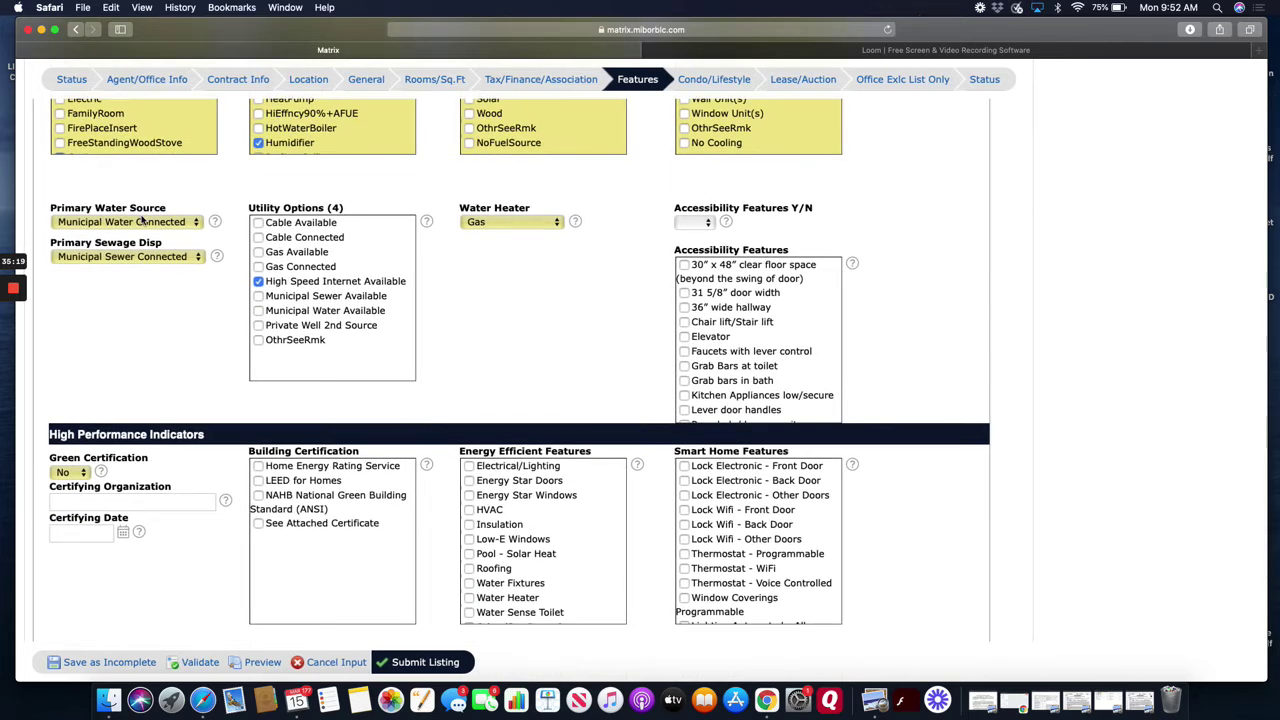
pyautogui.click(142, 221)
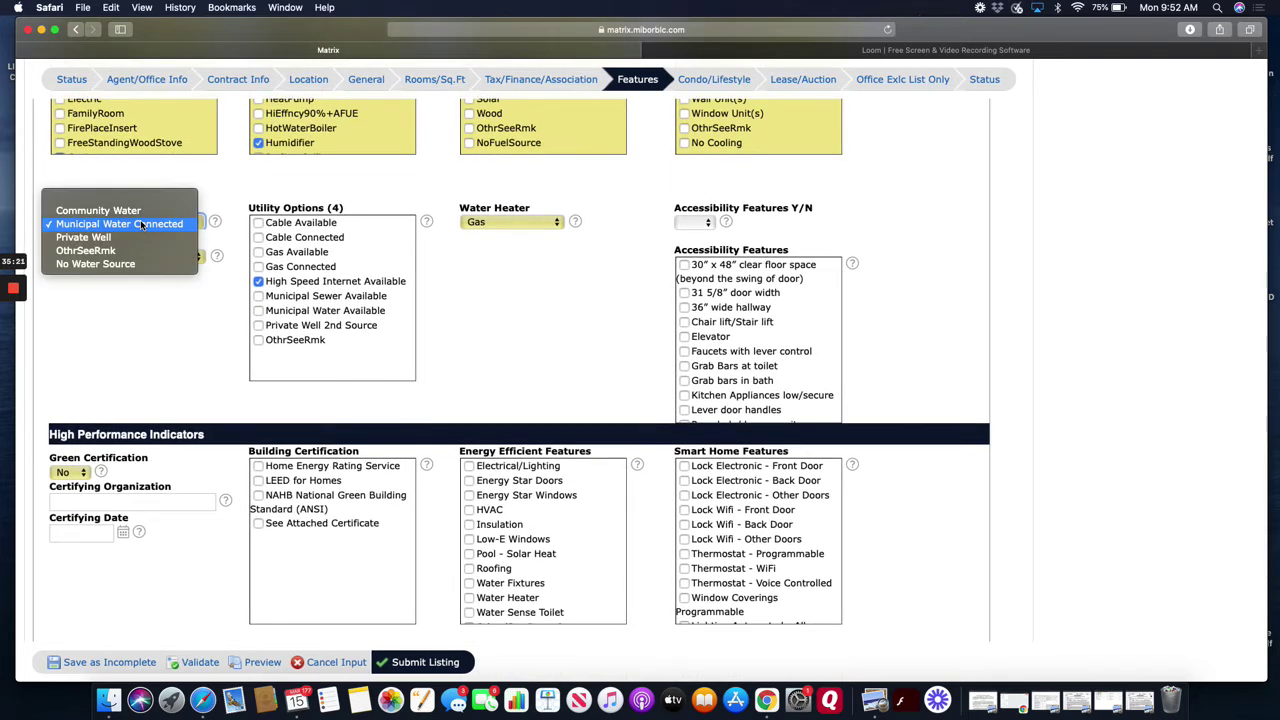
pyautogui.click(142, 224)
pyautogui.click(157, 260)
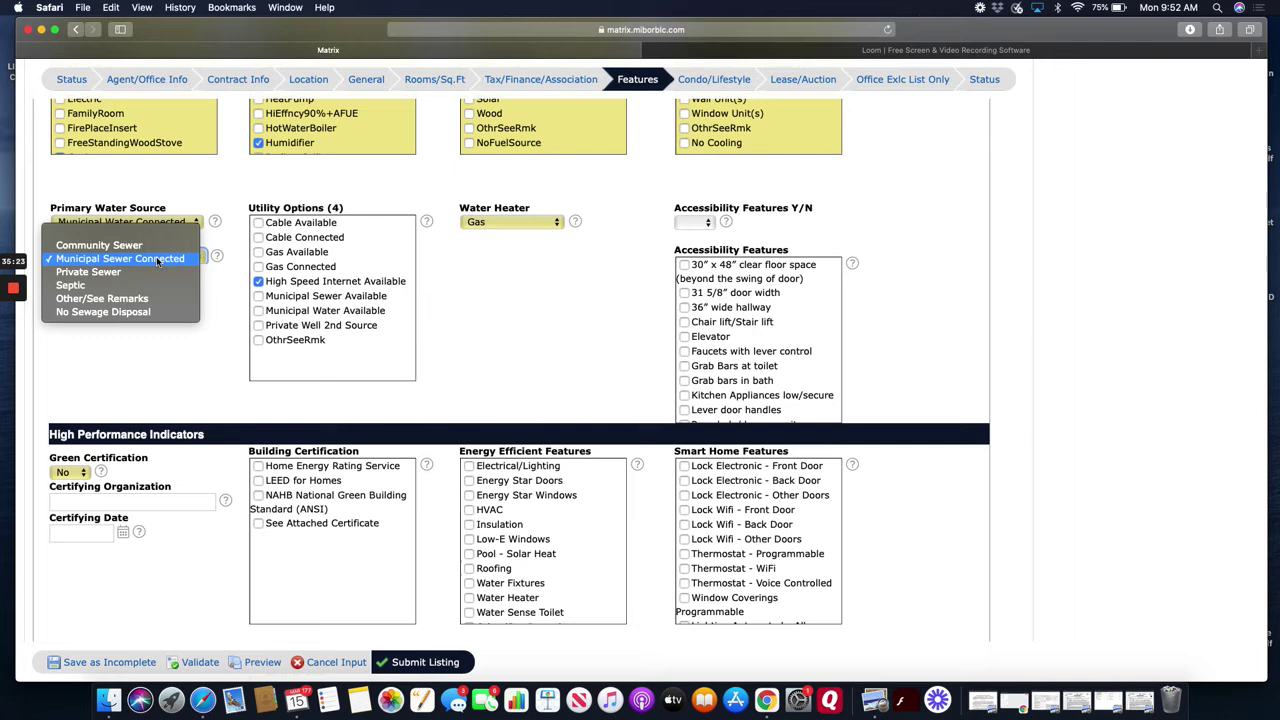
pyautogui.click(157, 260)
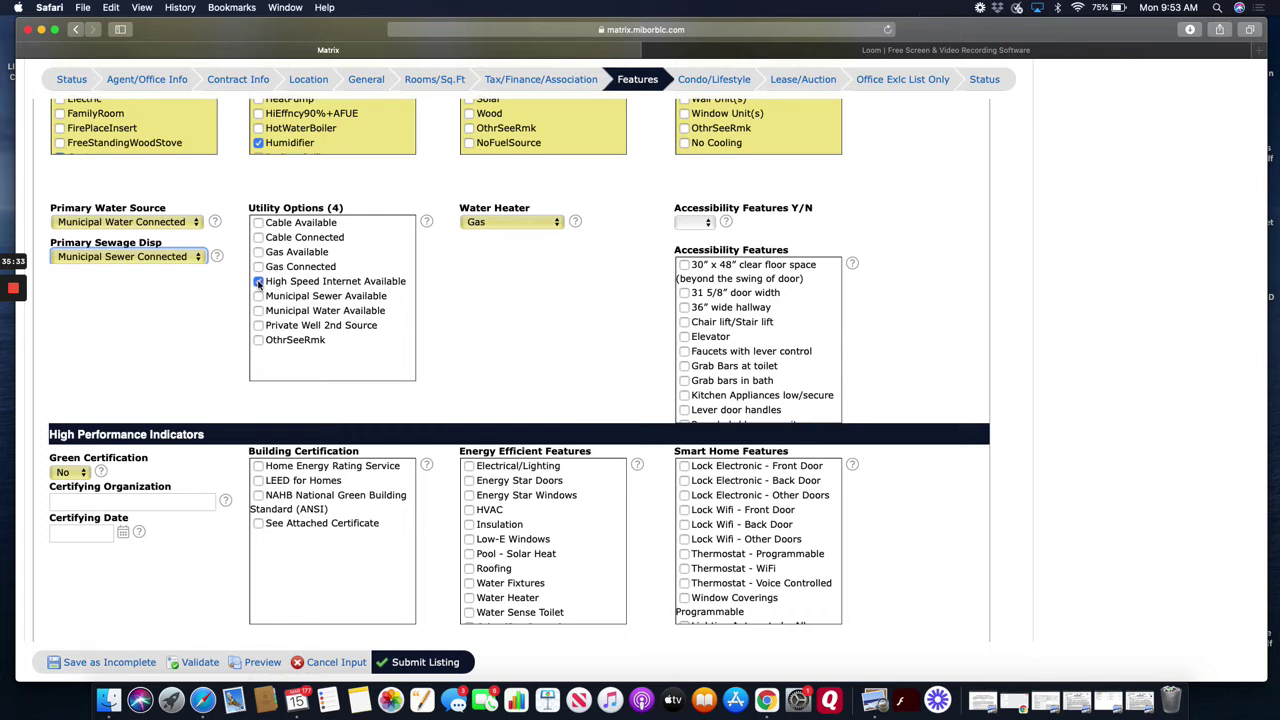
pyautogui.click(258, 282)
pyautogui.click(258, 282)
pyautogui.click(519, 222)
pyautogui.click(519, 222)
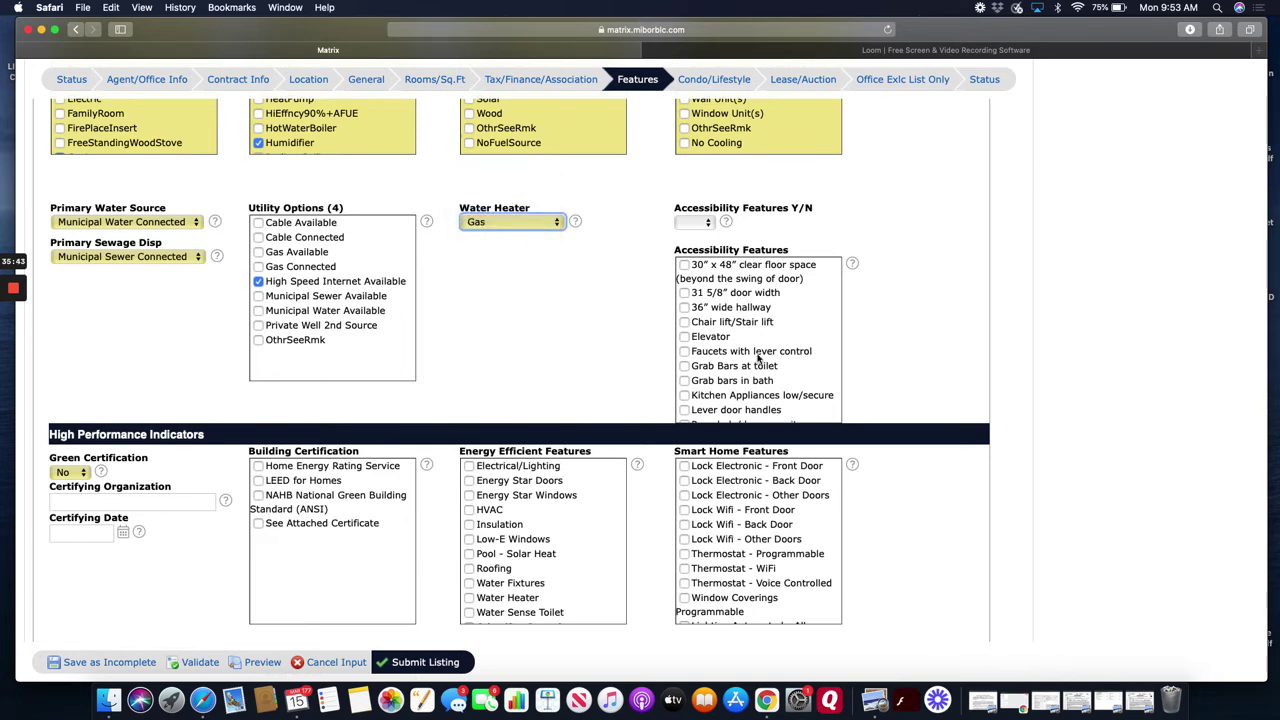
pyautogui.scroll(-2, 606, 348)
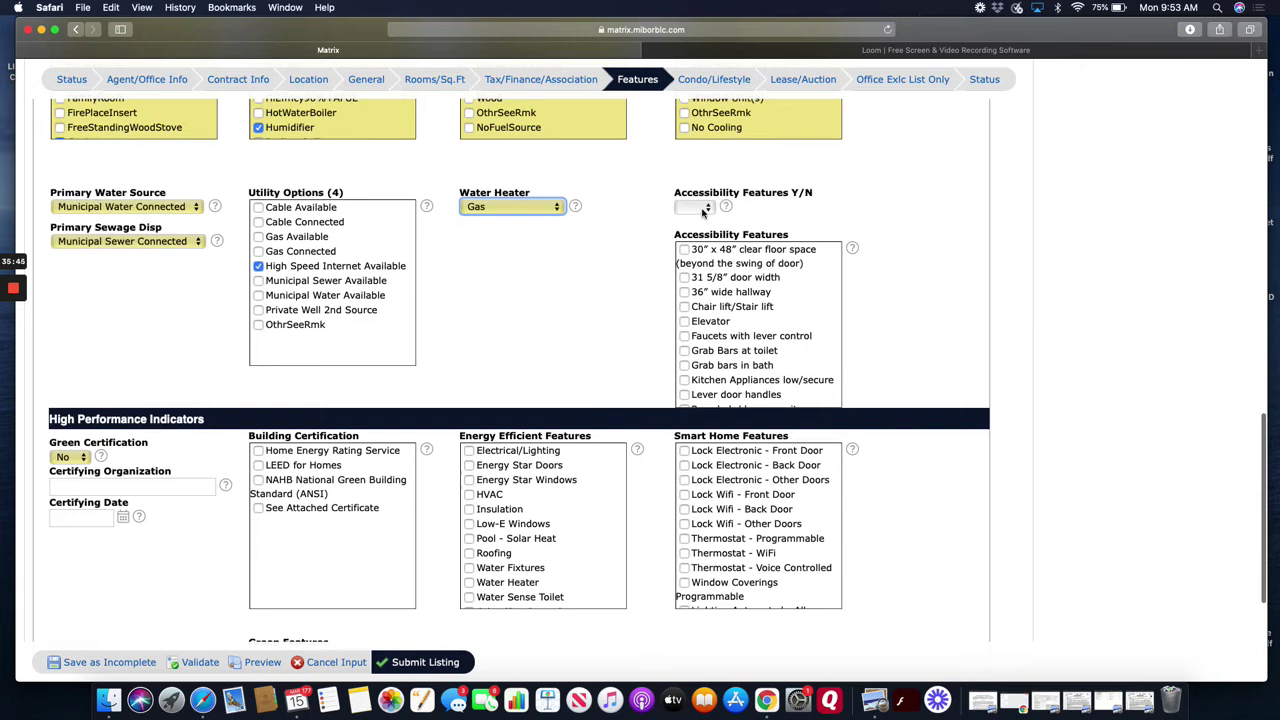
pyautogui.click(703, 212)
pyautogui.click(630, 263)
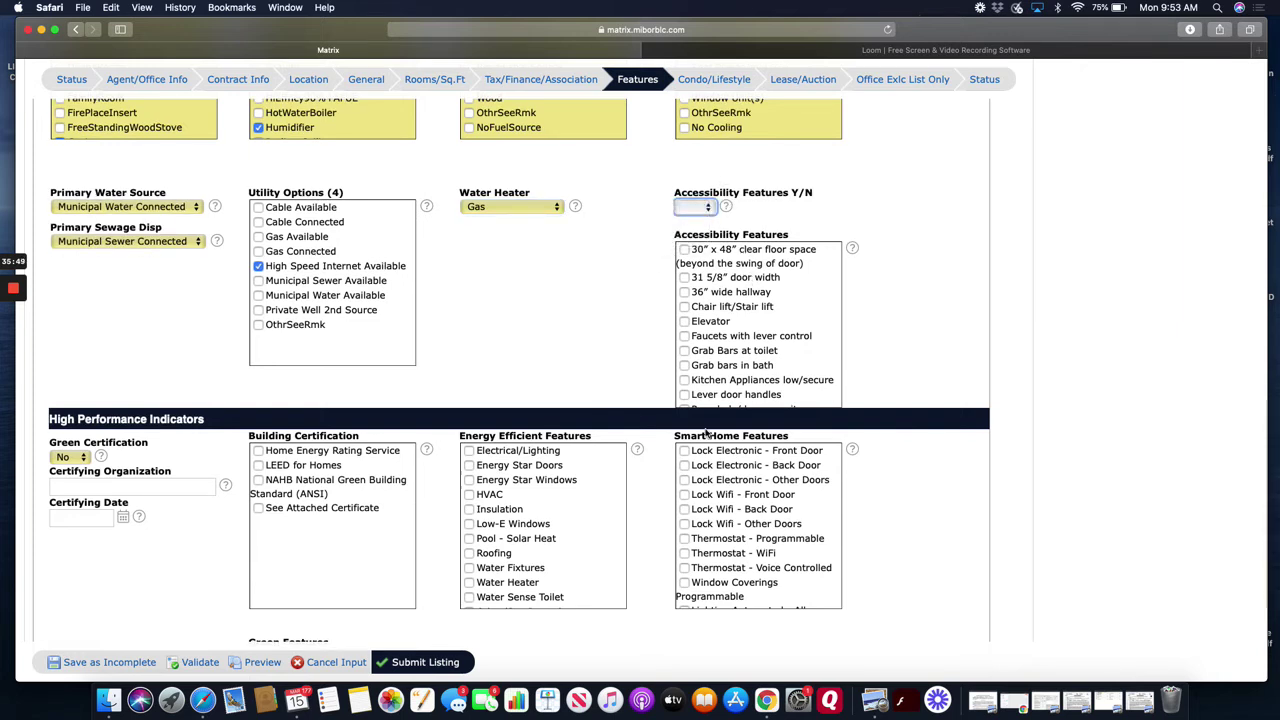
pyautogui.scroll(-2, 601, 365)
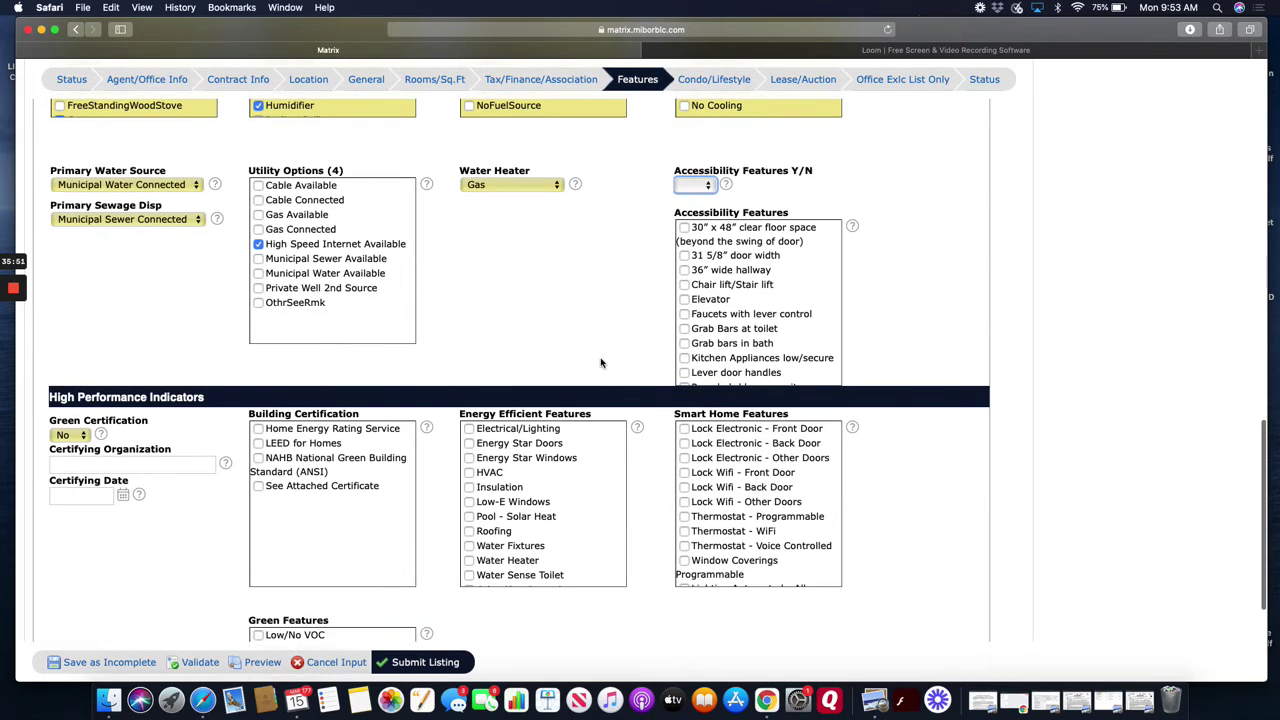
pyautogui.scroll(-5, 601, 363)
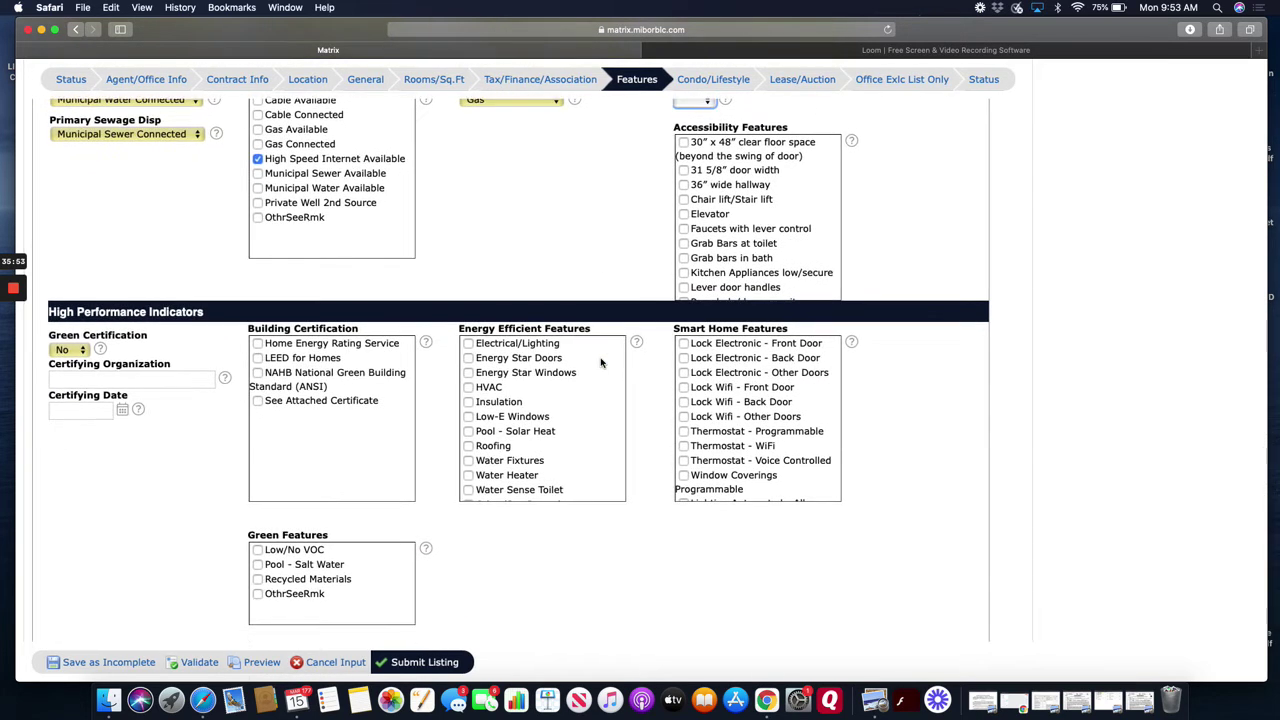
pyautogui.click(80, 347)
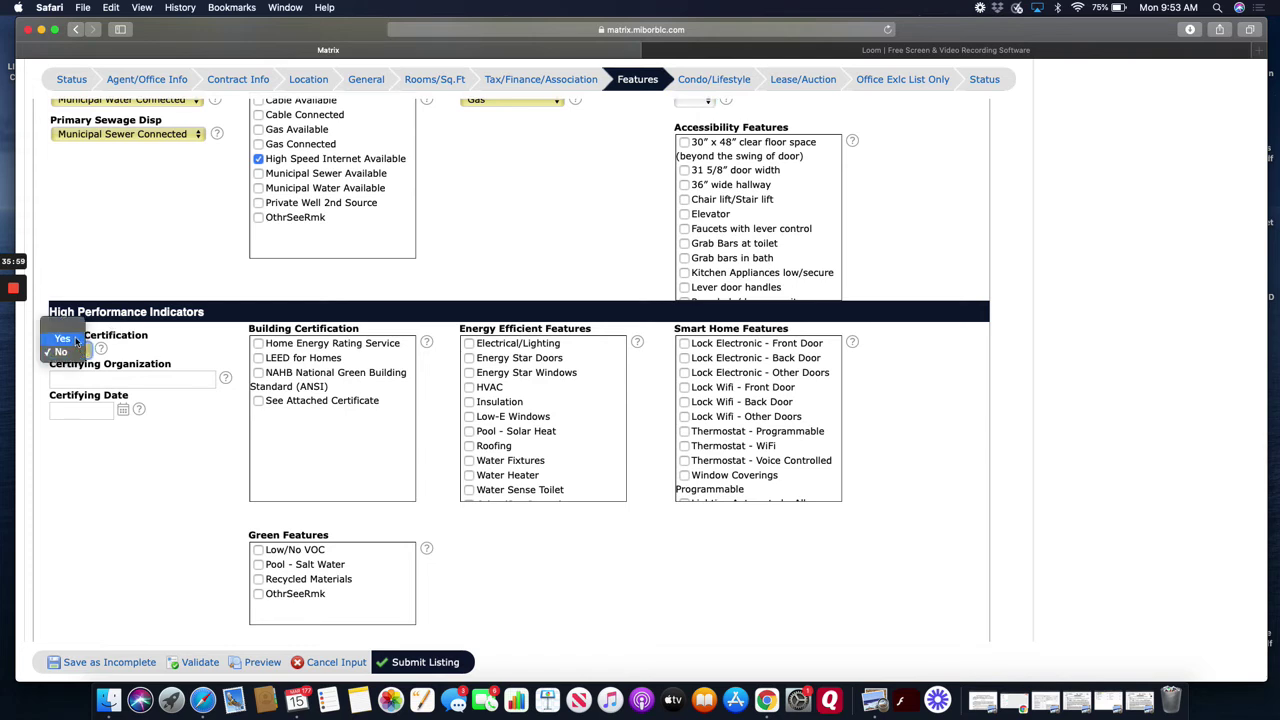
pyautogui.click(63, 339)
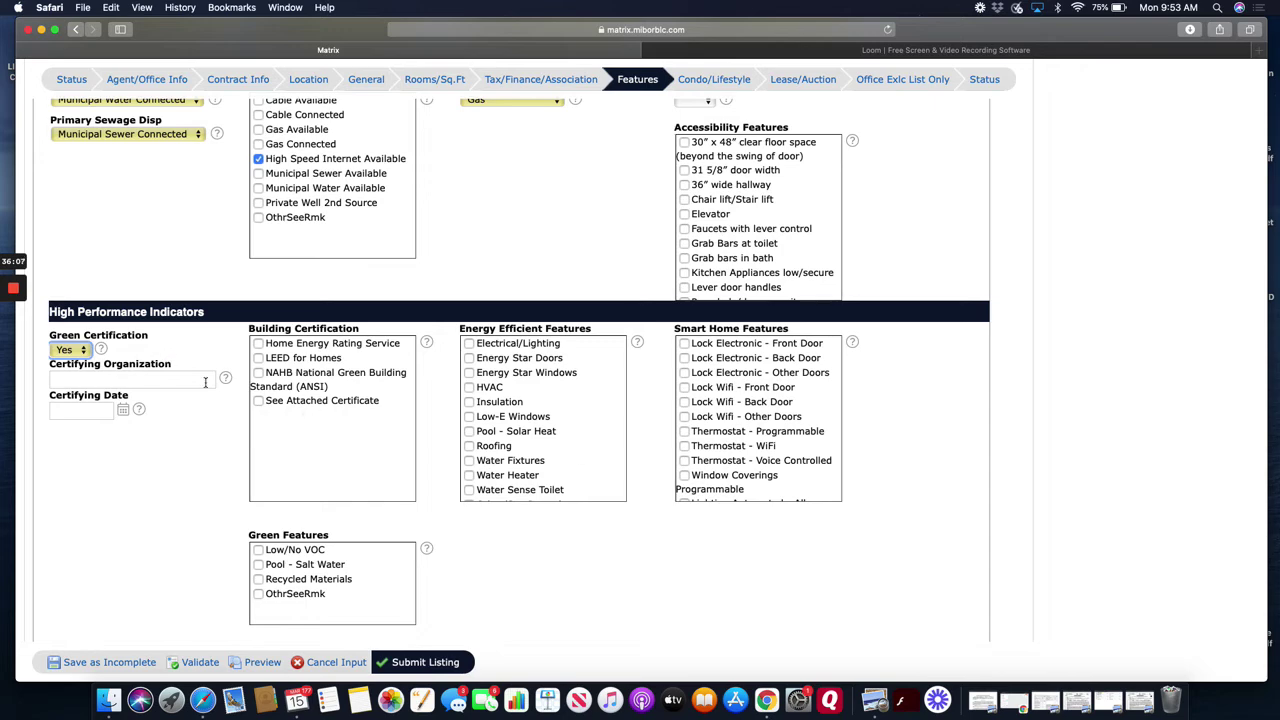
pyautogui.click(85, 350)
pyautogui.click(80, 367)
pyautogui.scroll(1, 434, 498)
pyautogui.scroll(-5, 434, 498)
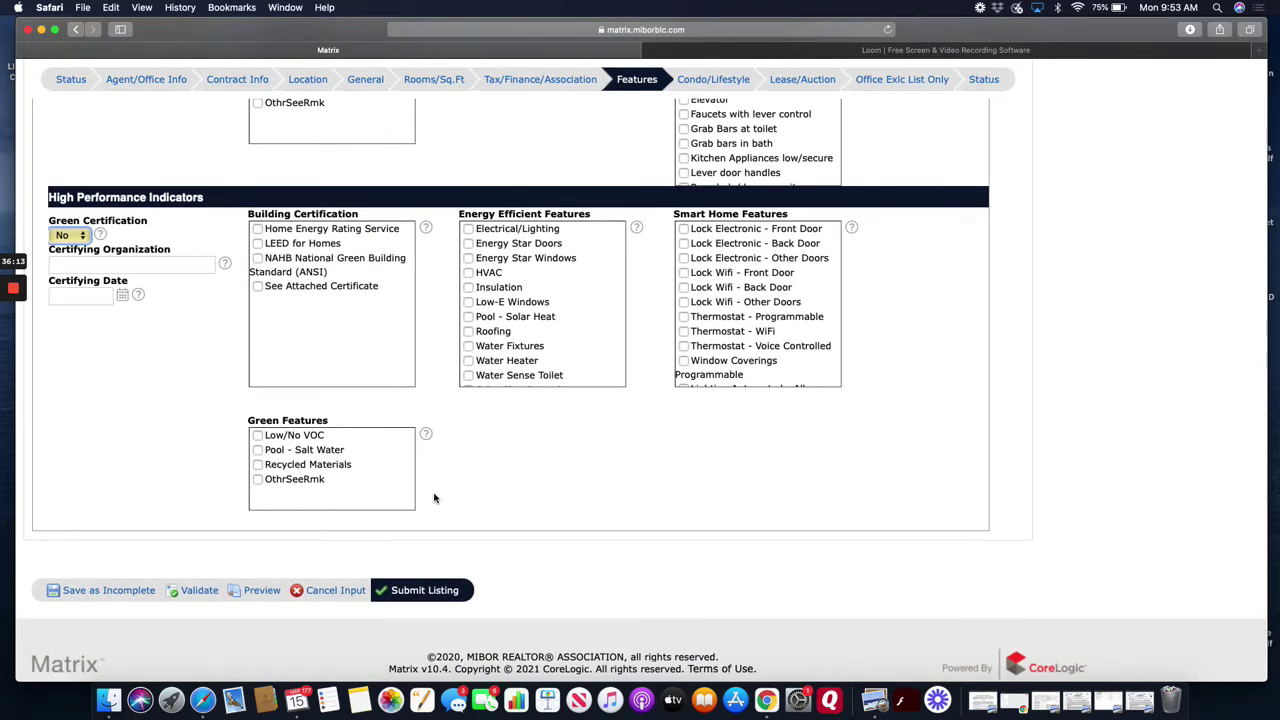
pyautogui.scroll(1, 434, 498)
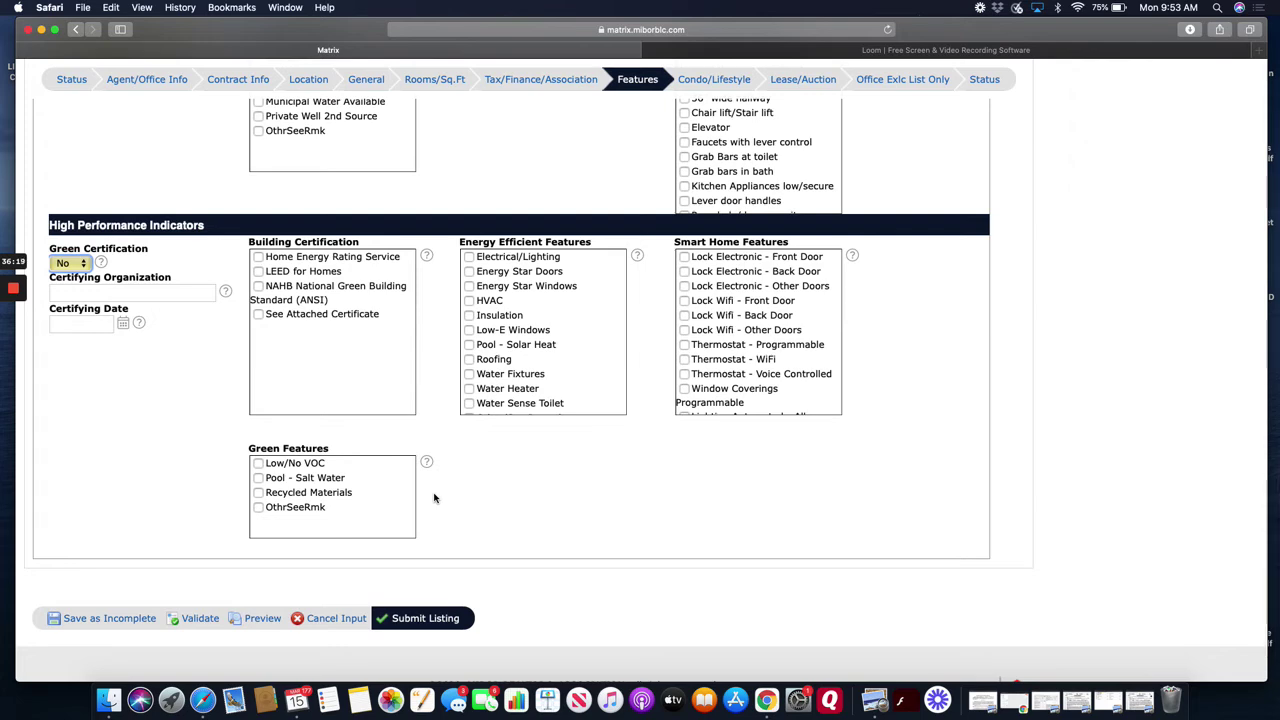
# - Load mibor.com in a new tab and follow BLC LOGIN to the timed-out session page
pyautogui.press('super+t')
pyautogui.write('mib')
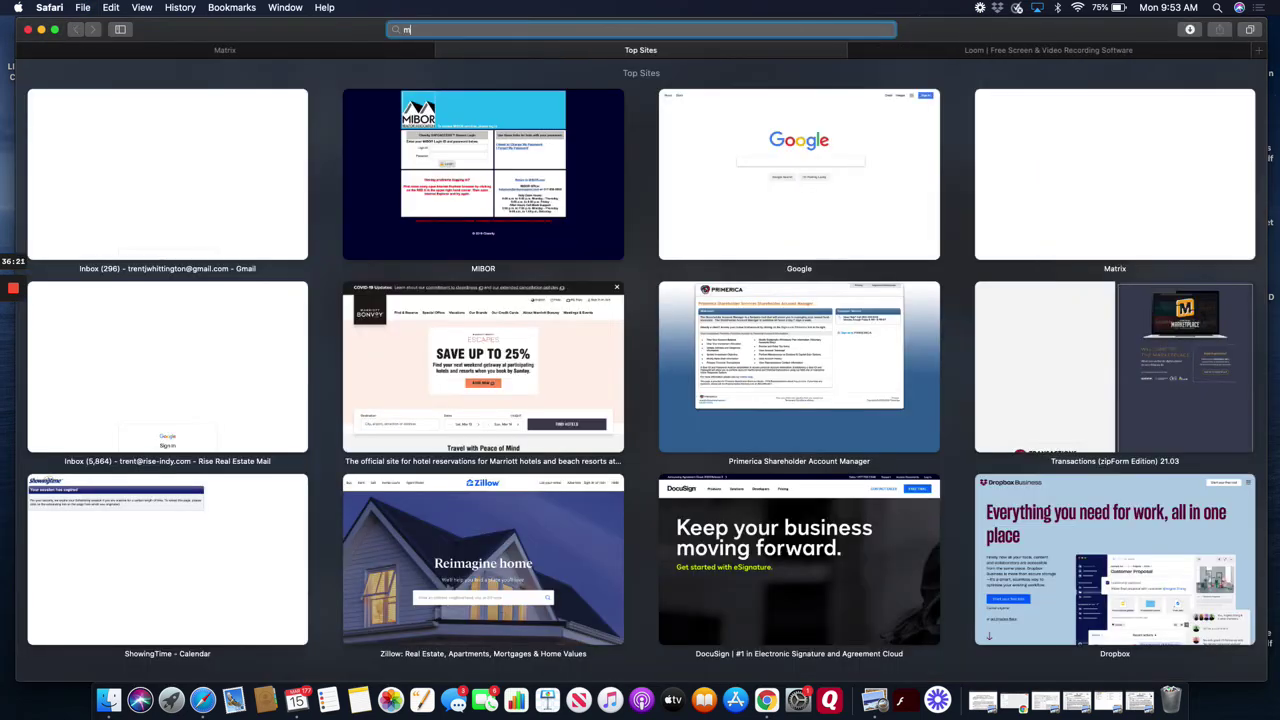
pyautogui.write('or.com')
pyautogui.press('Return')
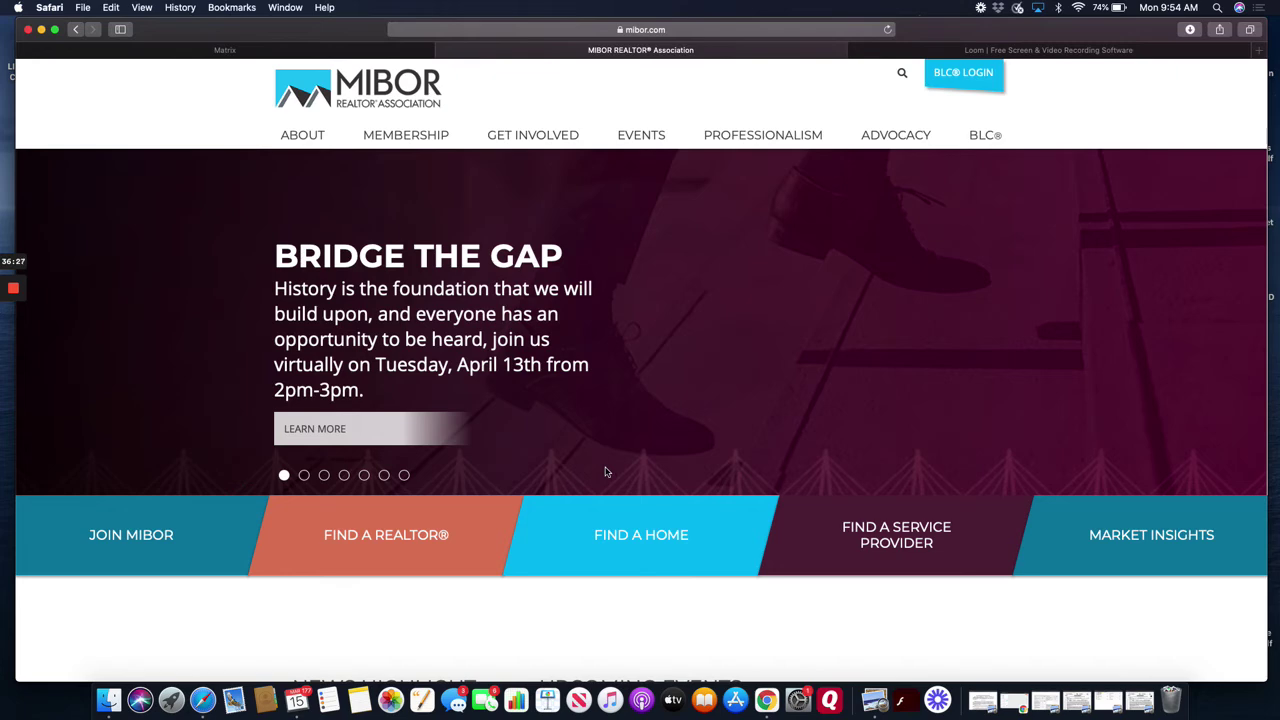
pyautogui.scroll(-5, 706, 474)
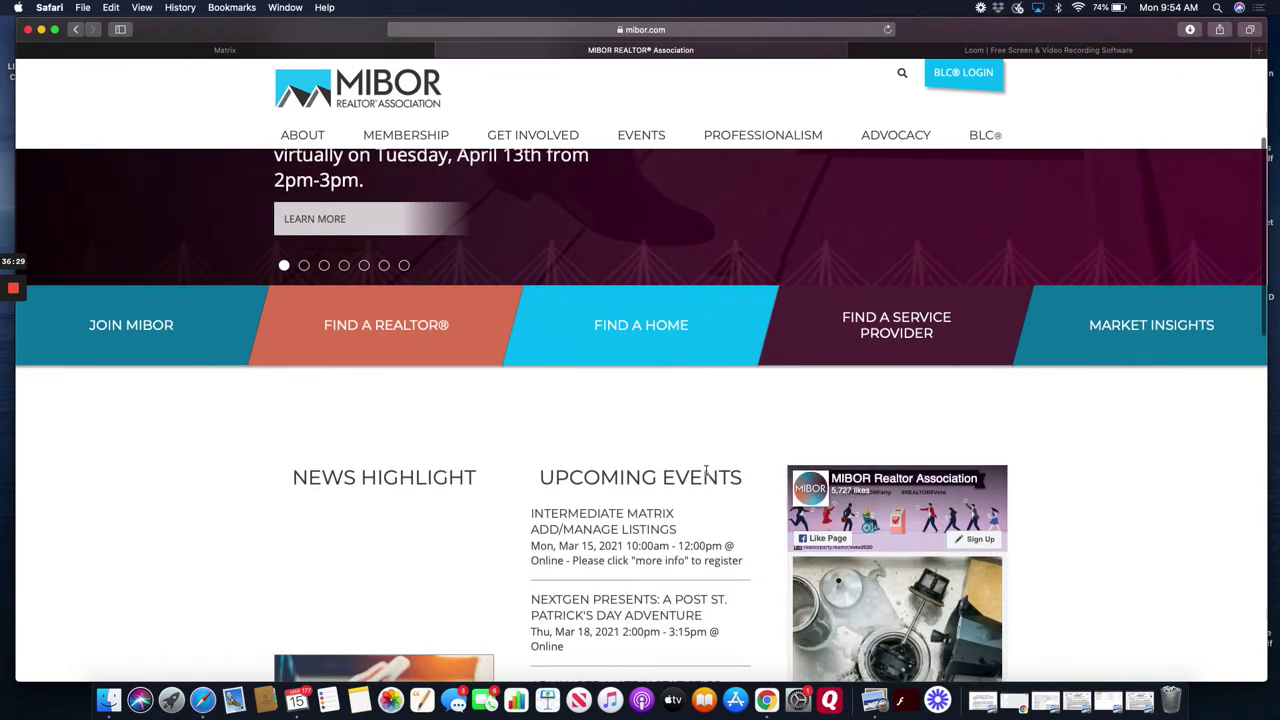
pyautogui.scroll(4, 706, 474)
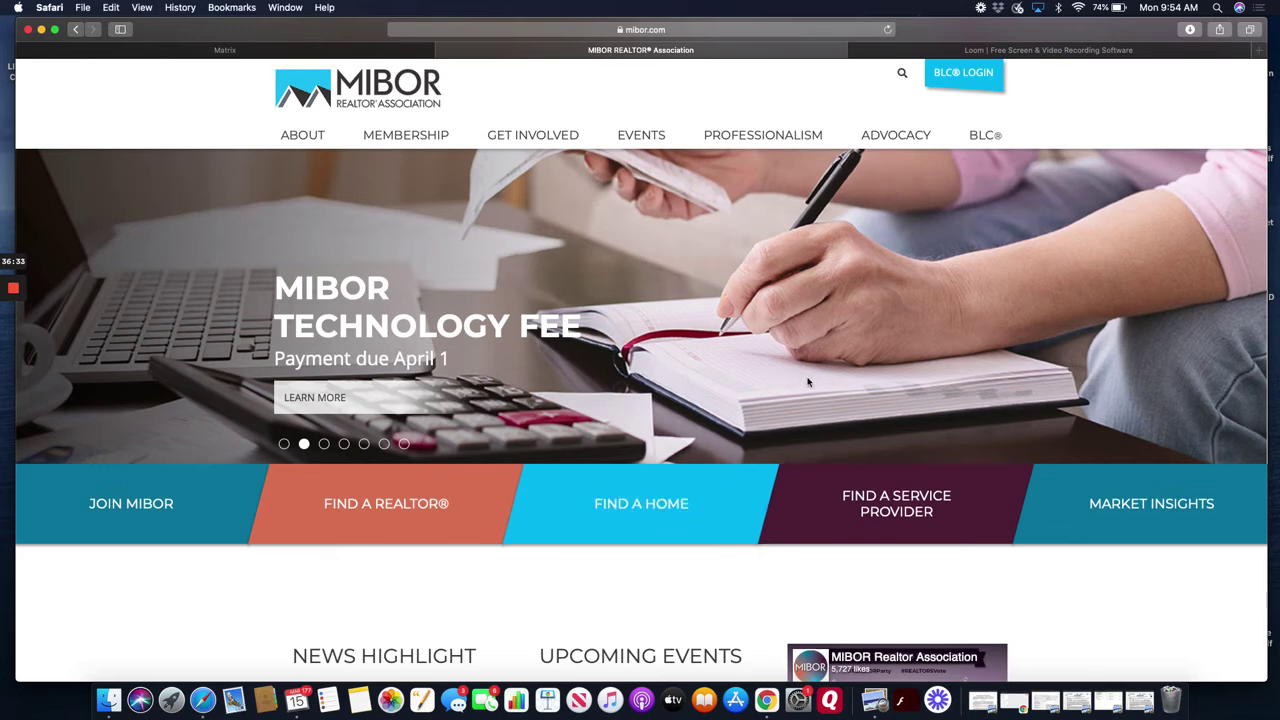
pyautogui.scroll(-1, 800, 330)
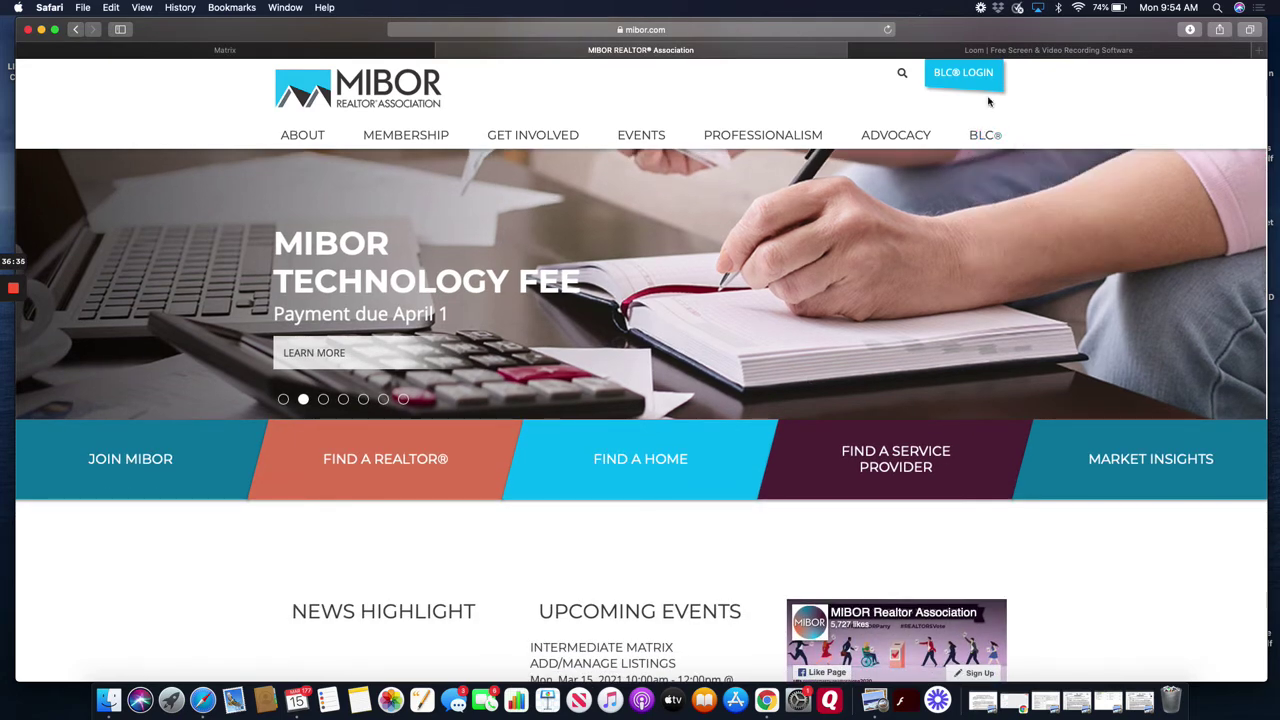
pyautogui.click(959, 73)
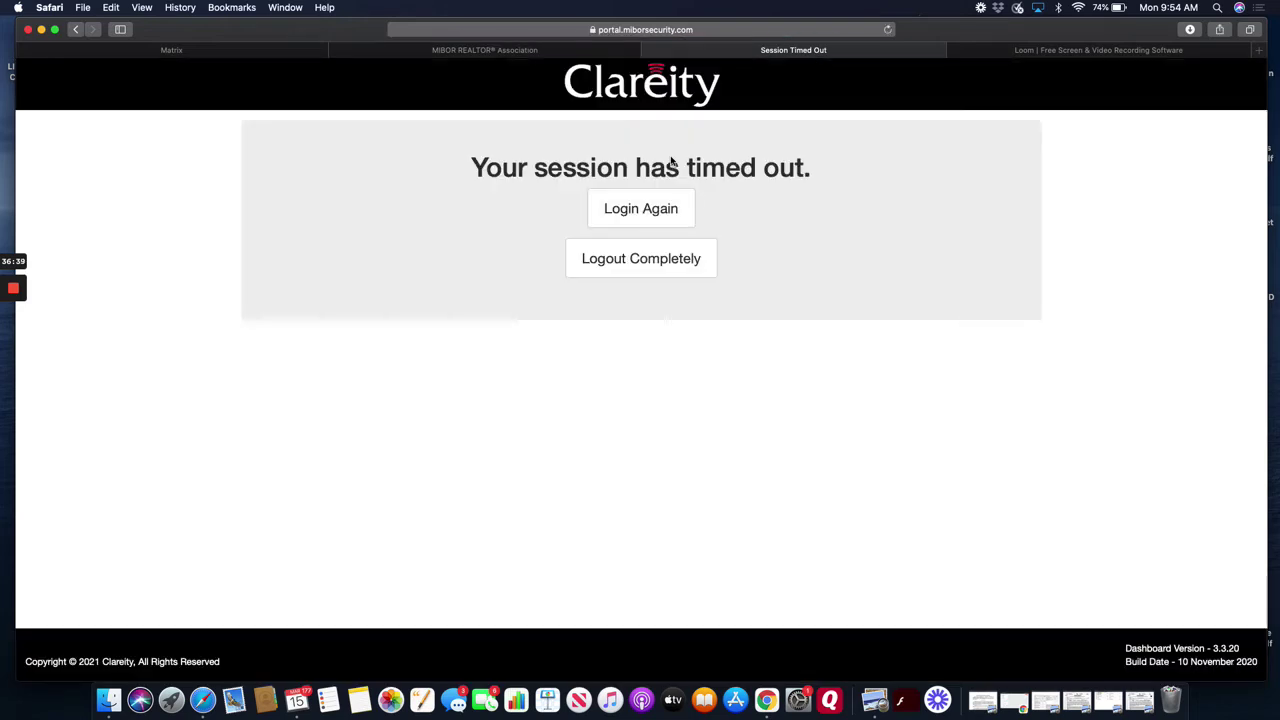
# - Log in again and open the Res/Condo - Sale/Lease PDF under BLC Forms' Profile Sheets
pyautogui.click(648, 207)
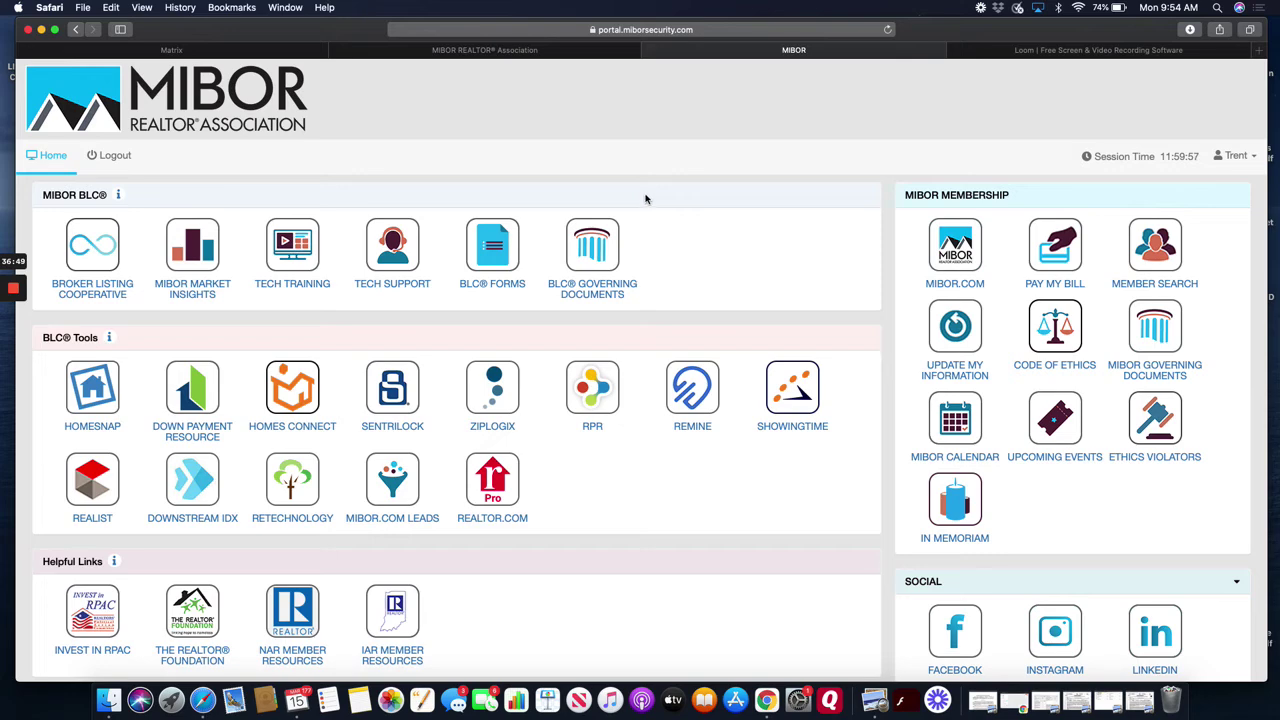
pyautogui.click(478, 260)
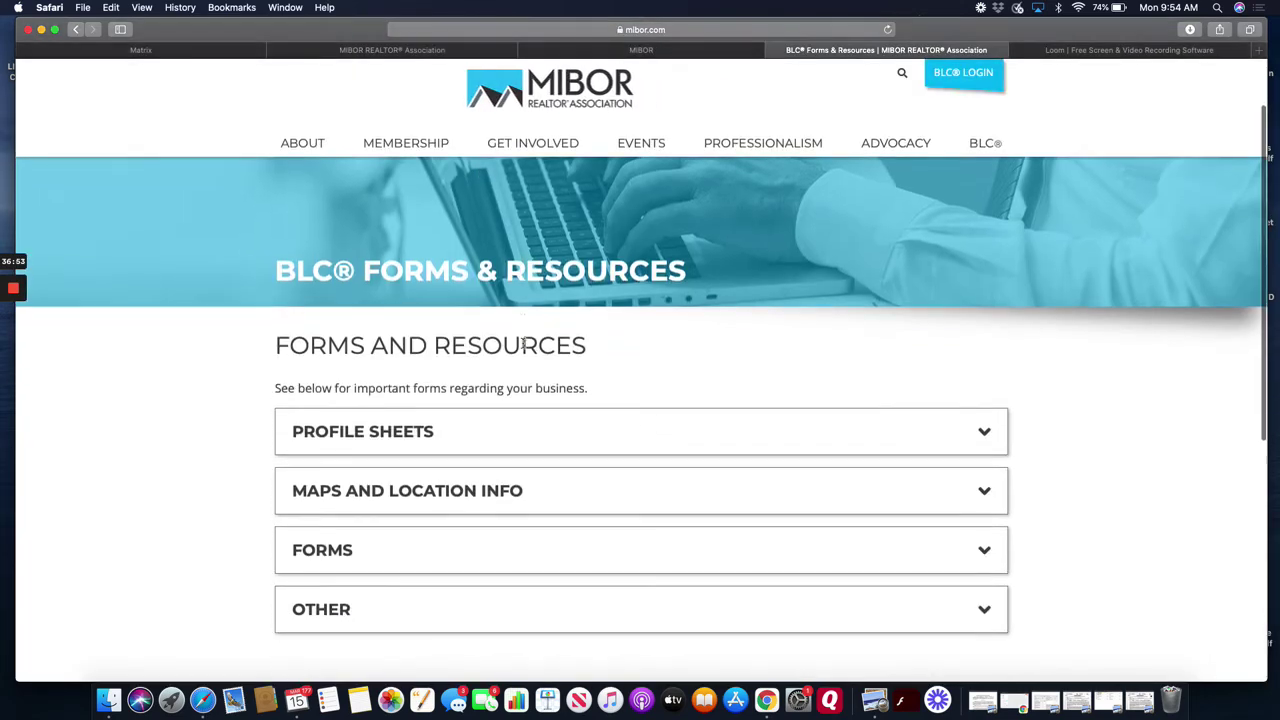
pyautogui.click(508, 437)
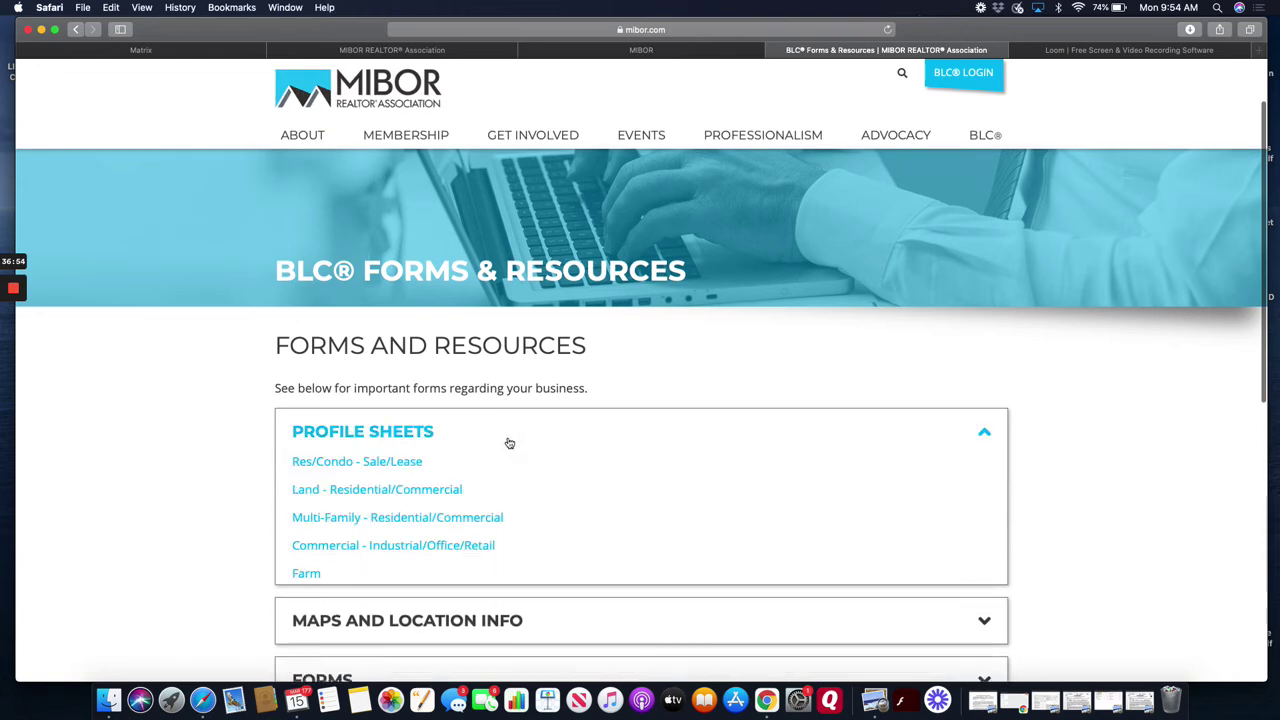
pyautogui.click(392, 463)
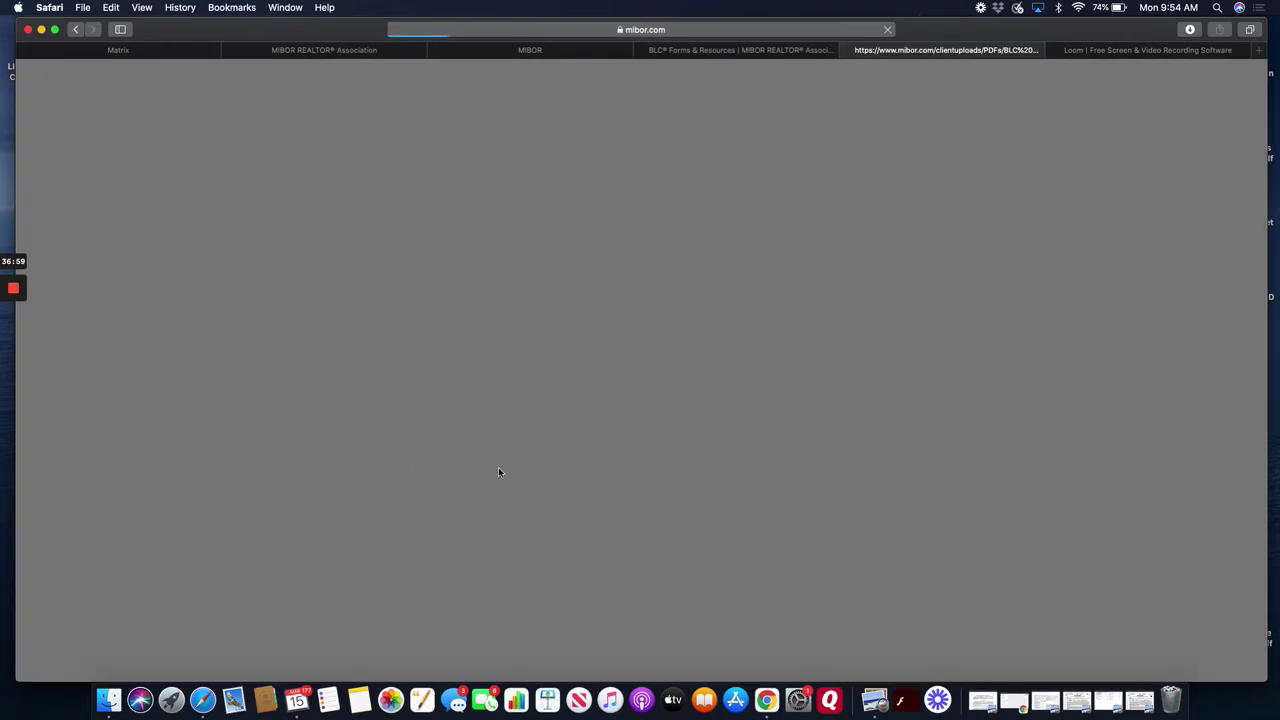
# - Scroll the Res/Condo profile sheet's pages 1-2, from contract info down to remarks
pyautogui.scroll(-9, 499, 473)
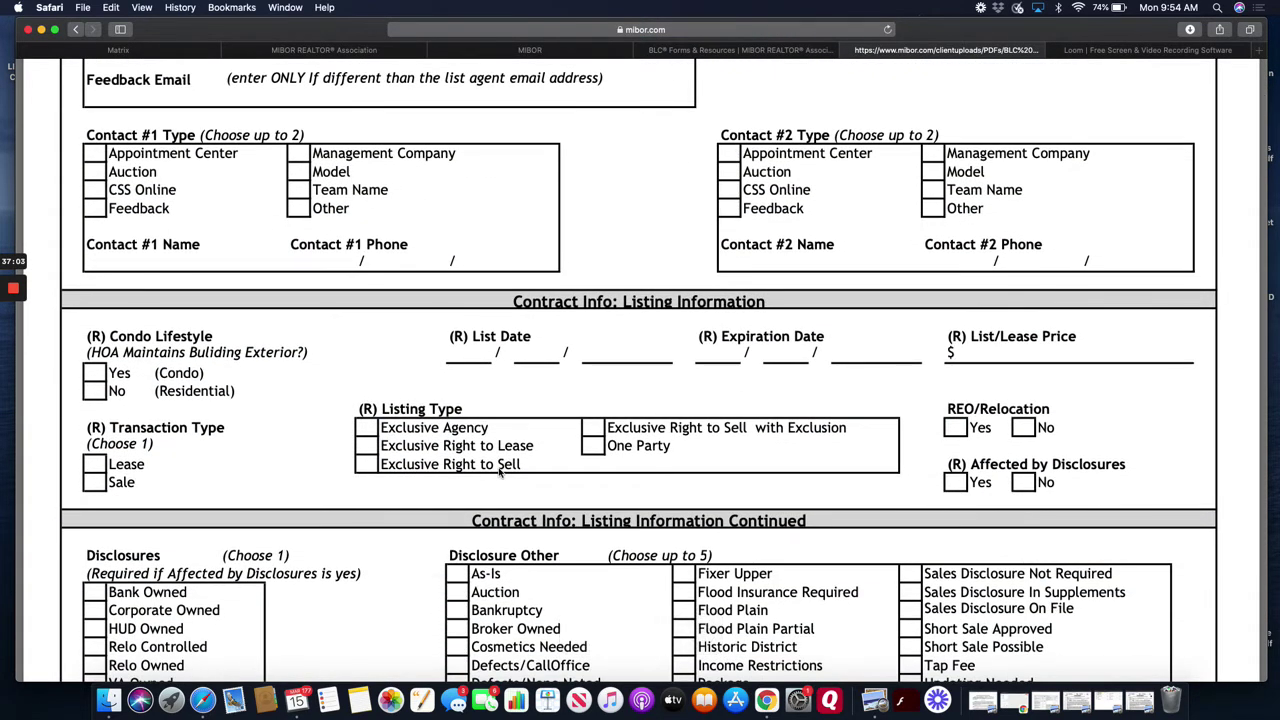
pyautogui.scroll(-4, 499, 473)
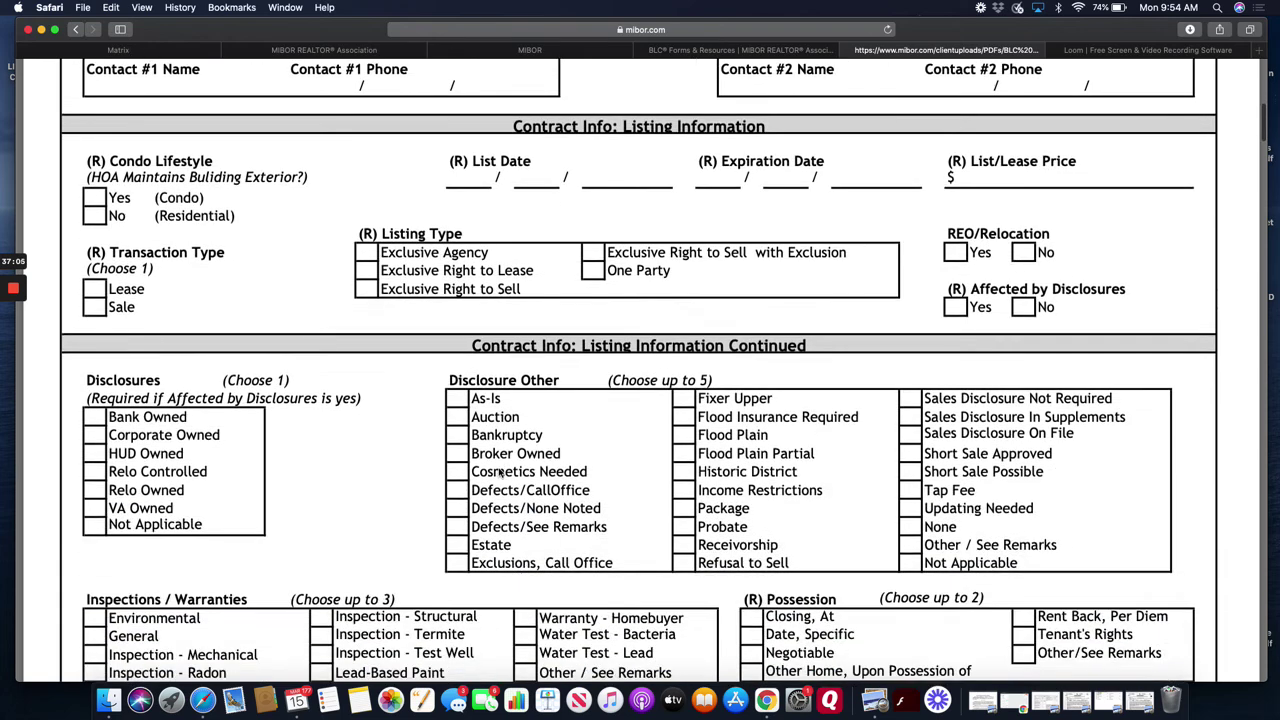
pyautogui.scroll(-1, 499, 473)
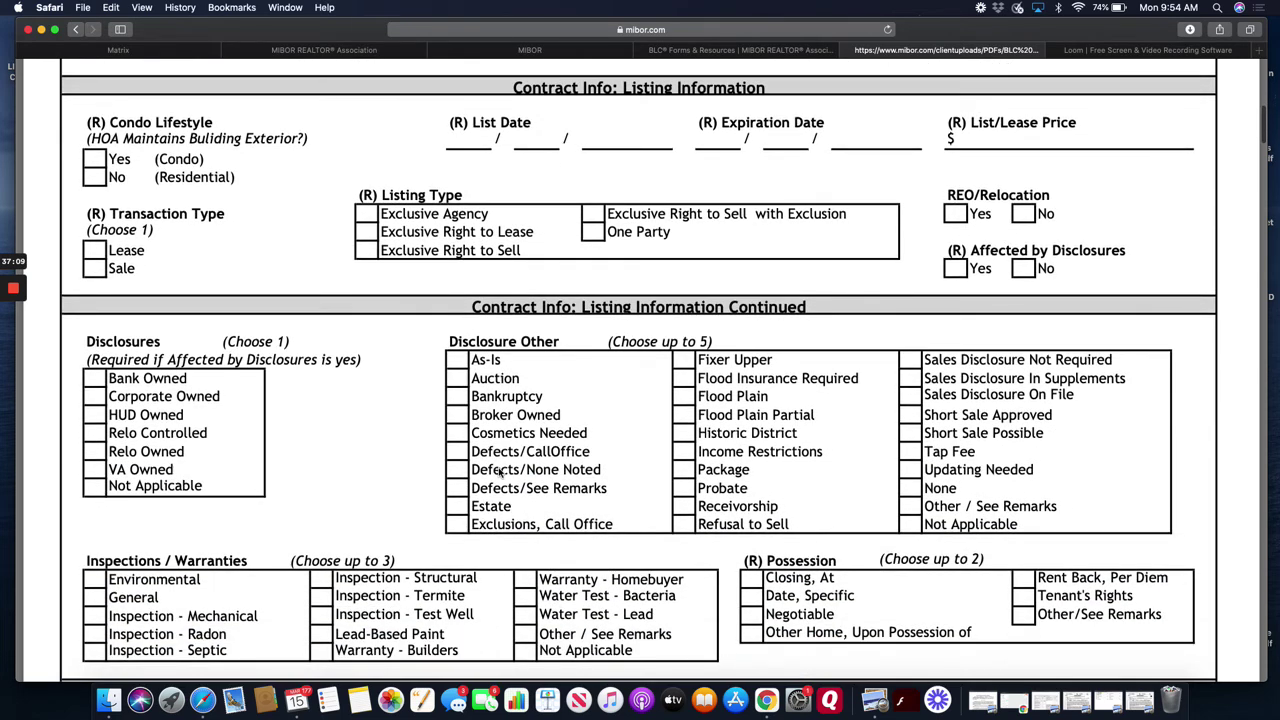
pyautogui.scroll(1, 499, 473)
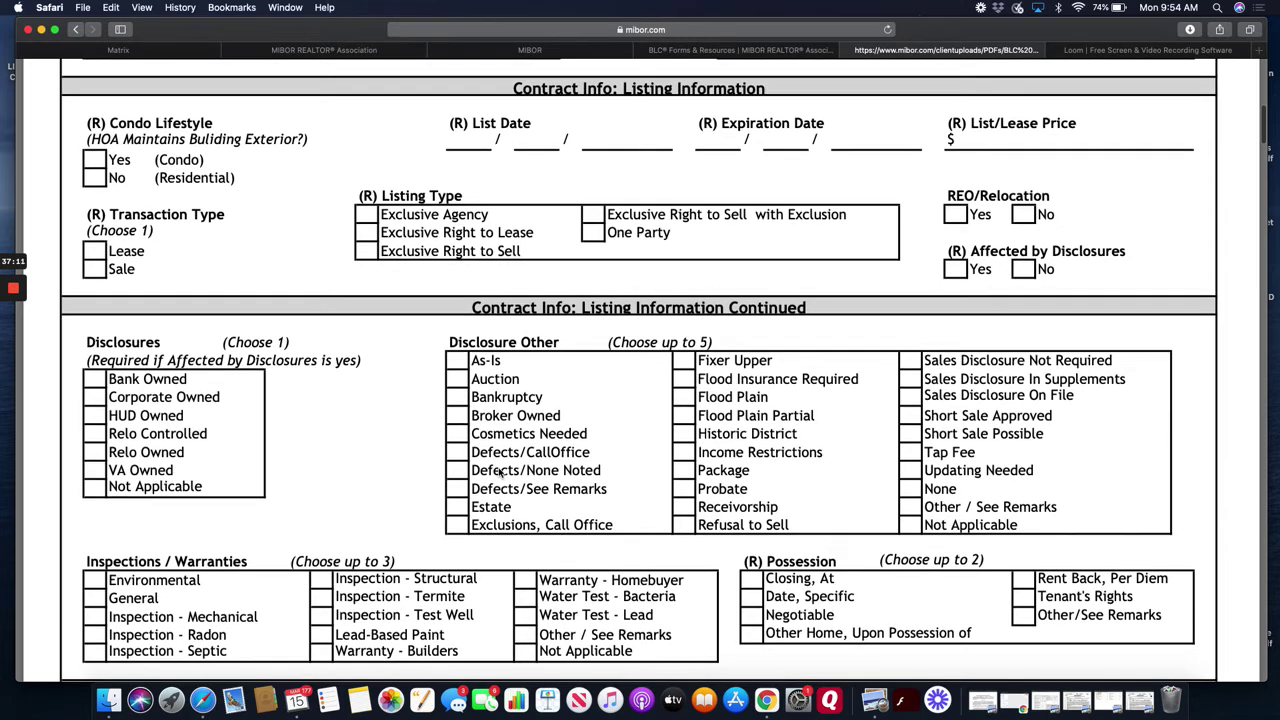
pyautogui.scroll(1, 499, 473)
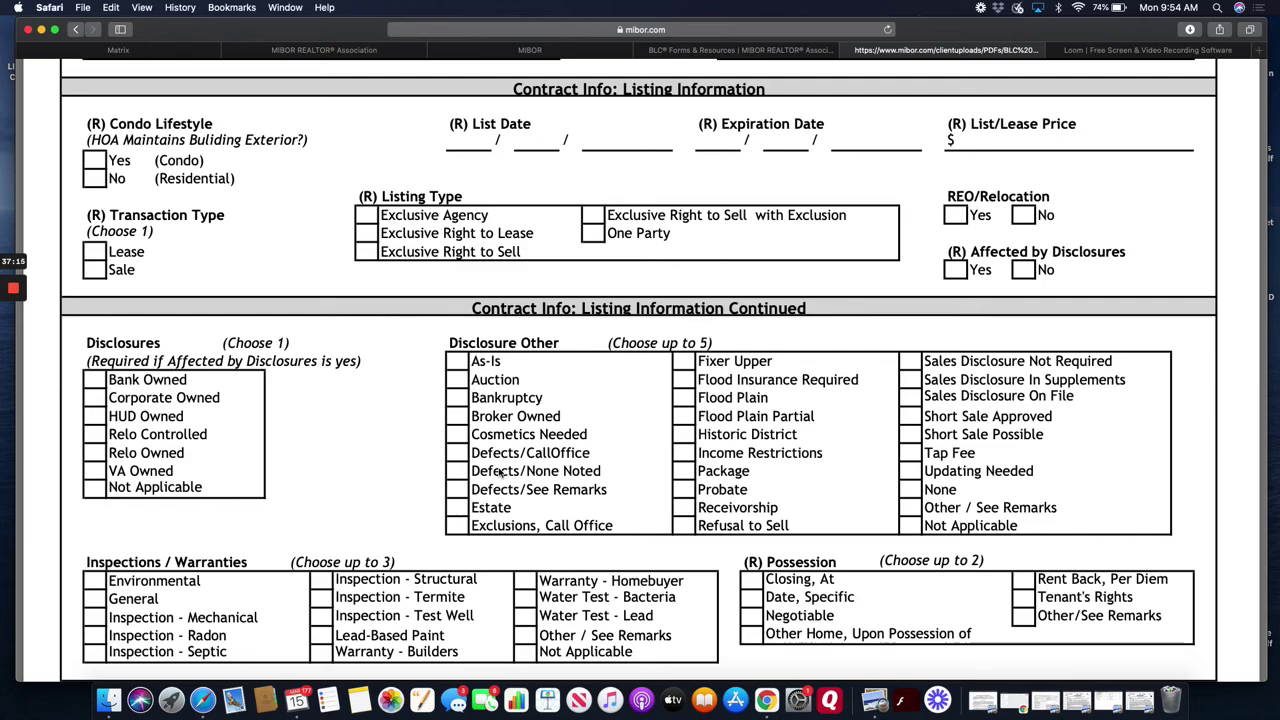
pyautogui.scroll(-4, 499, 473)
pyautogui.scroll(-12, 499, 473)
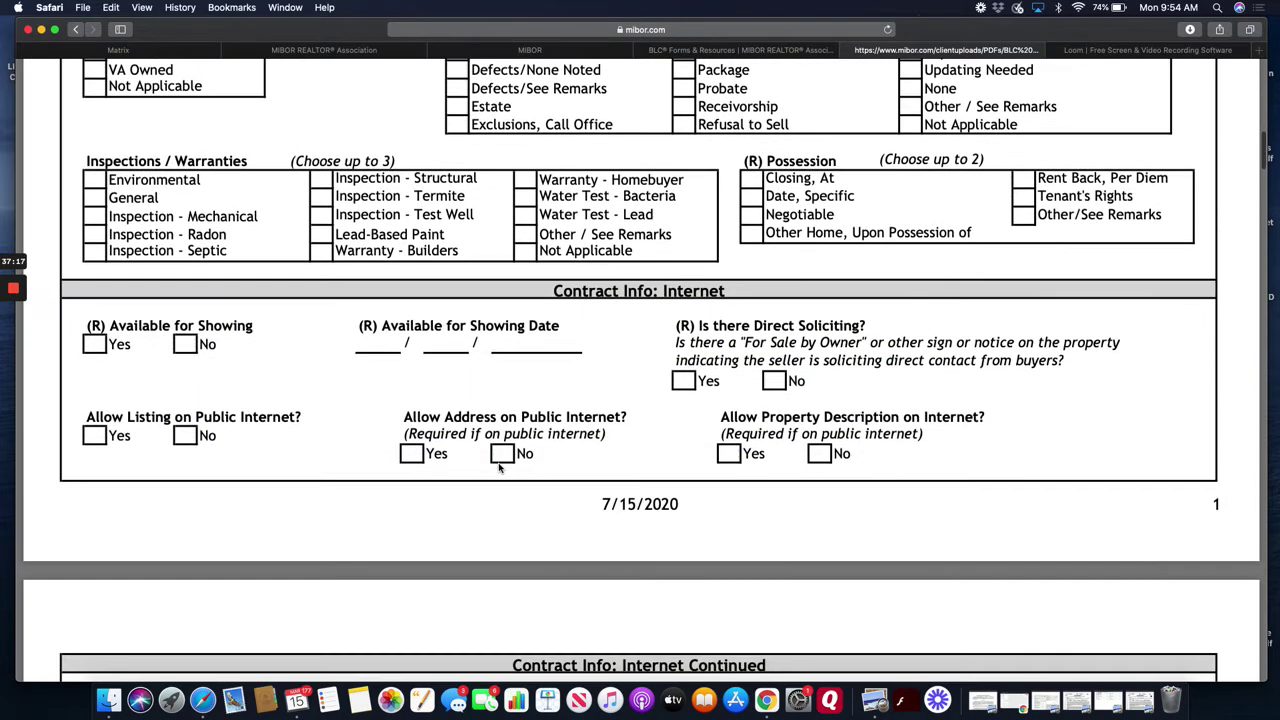
pyautogui.scroll(-14, 499, 463)
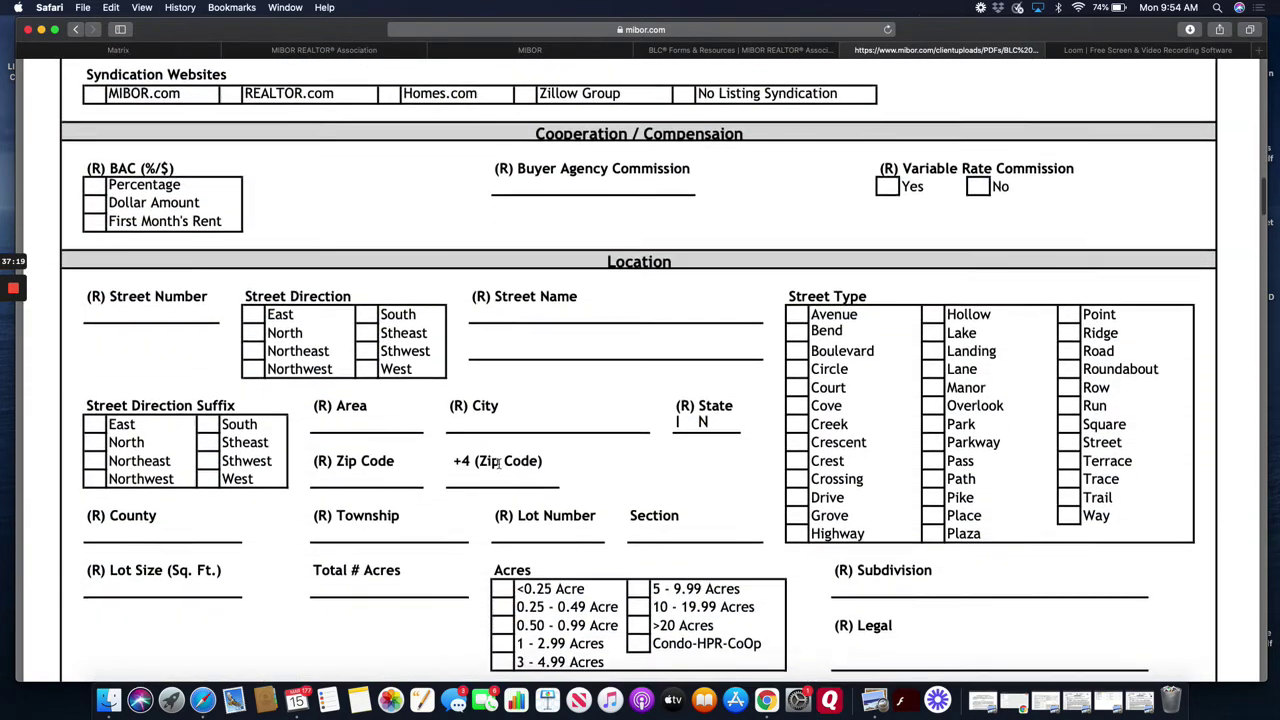
pyautogui.scroll(-10, 499, 463)
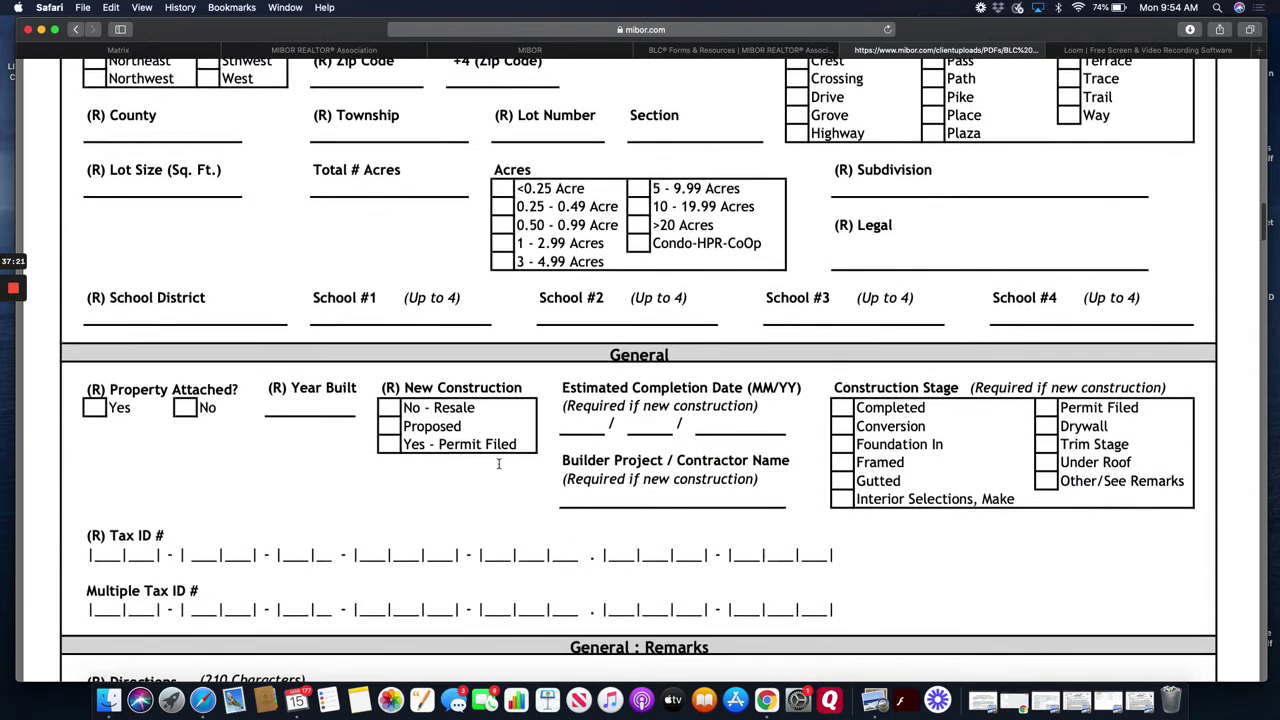
pyautogui.scroll(-5, 499, 463)
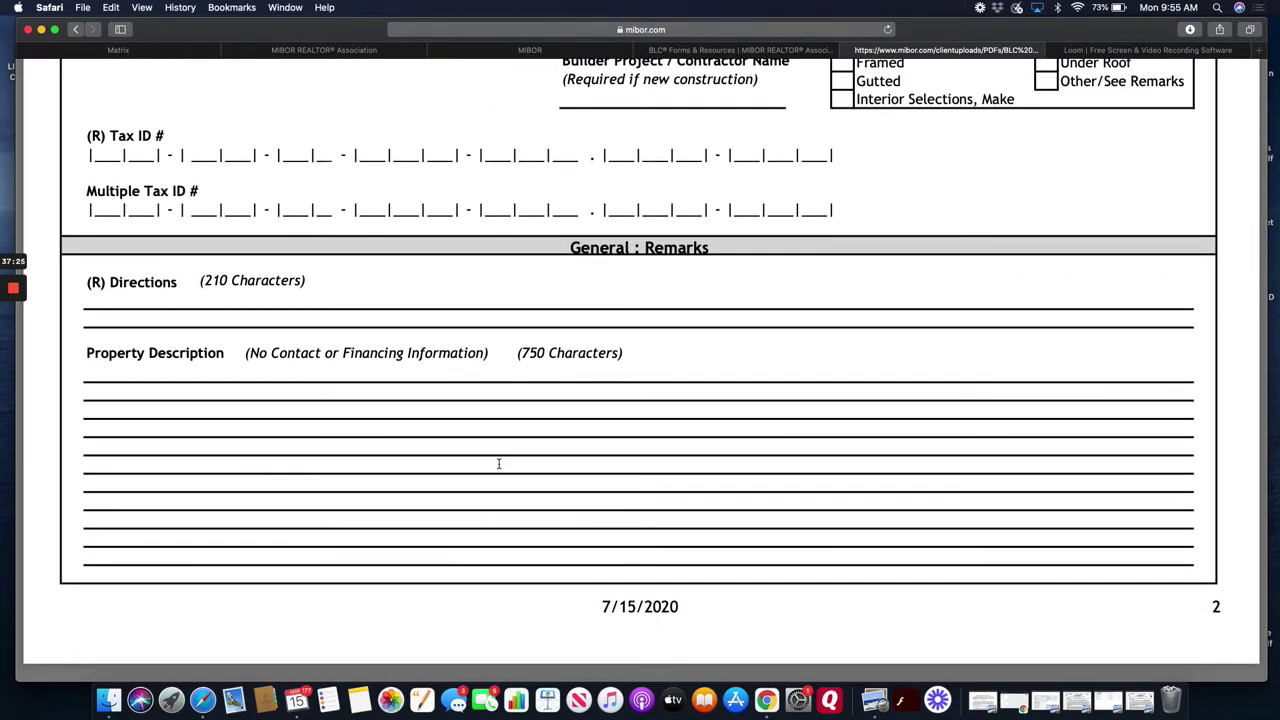
pyautogui.scroll(-10, 499, 463)
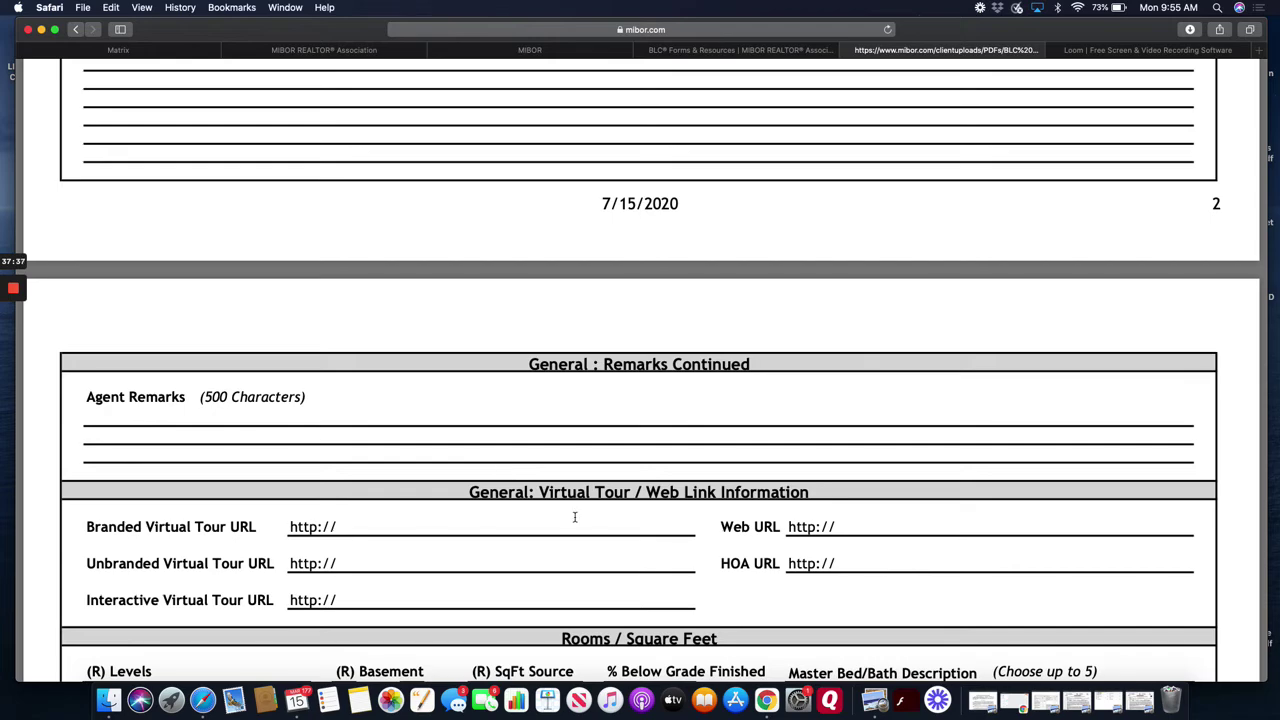
# - Scroll the PDF from Virtual Tour through rooms and taxes to the Association section
pyautogui.scroll(-15, 575, 517)
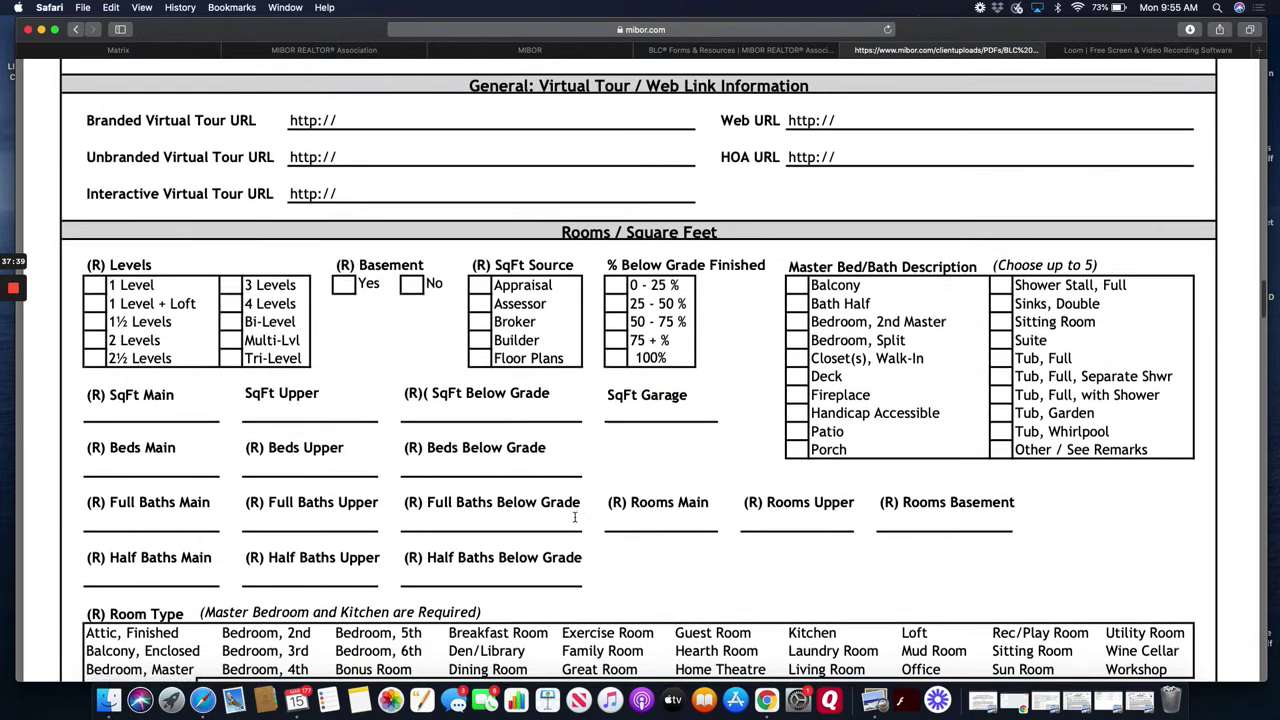
pyautogui.scroll(-15, 575, 517)
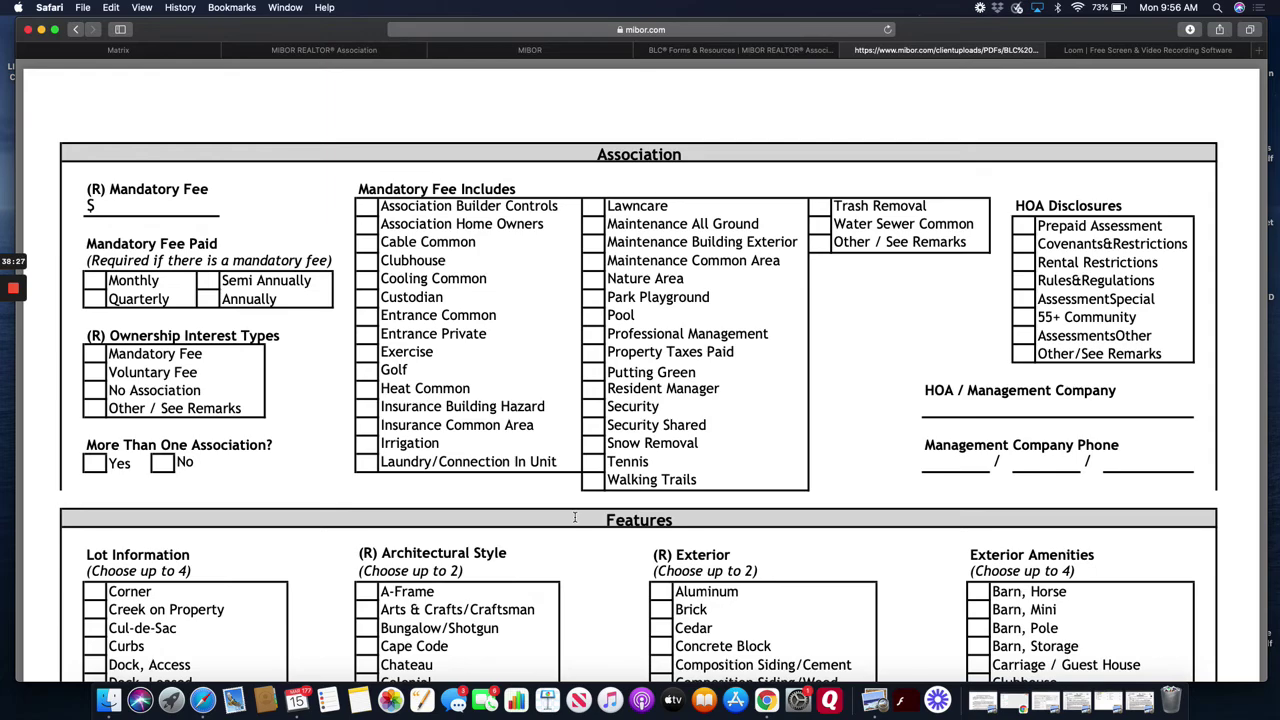
# - Scroll past the PDF's Features checklists and switch back to the Matrix listing form
pyautogui.scroll(-8, 575, 517)
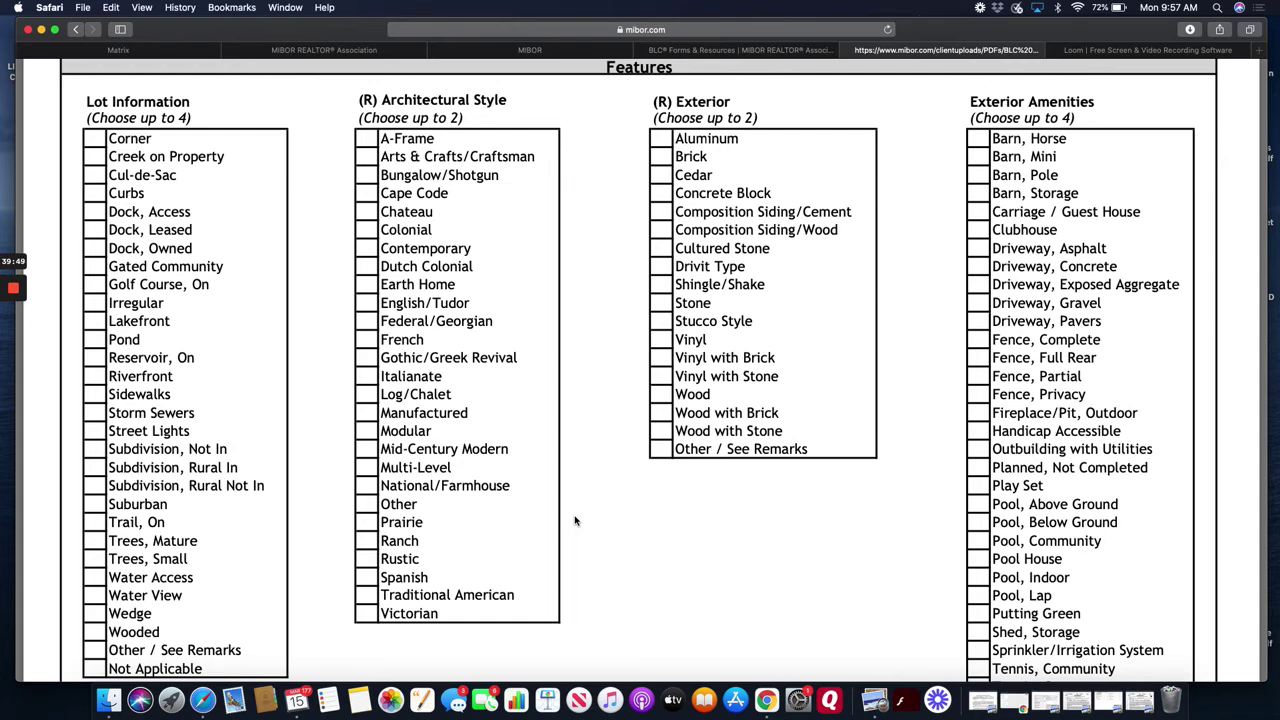
pyautogui.scroll(-3, 575, 520)
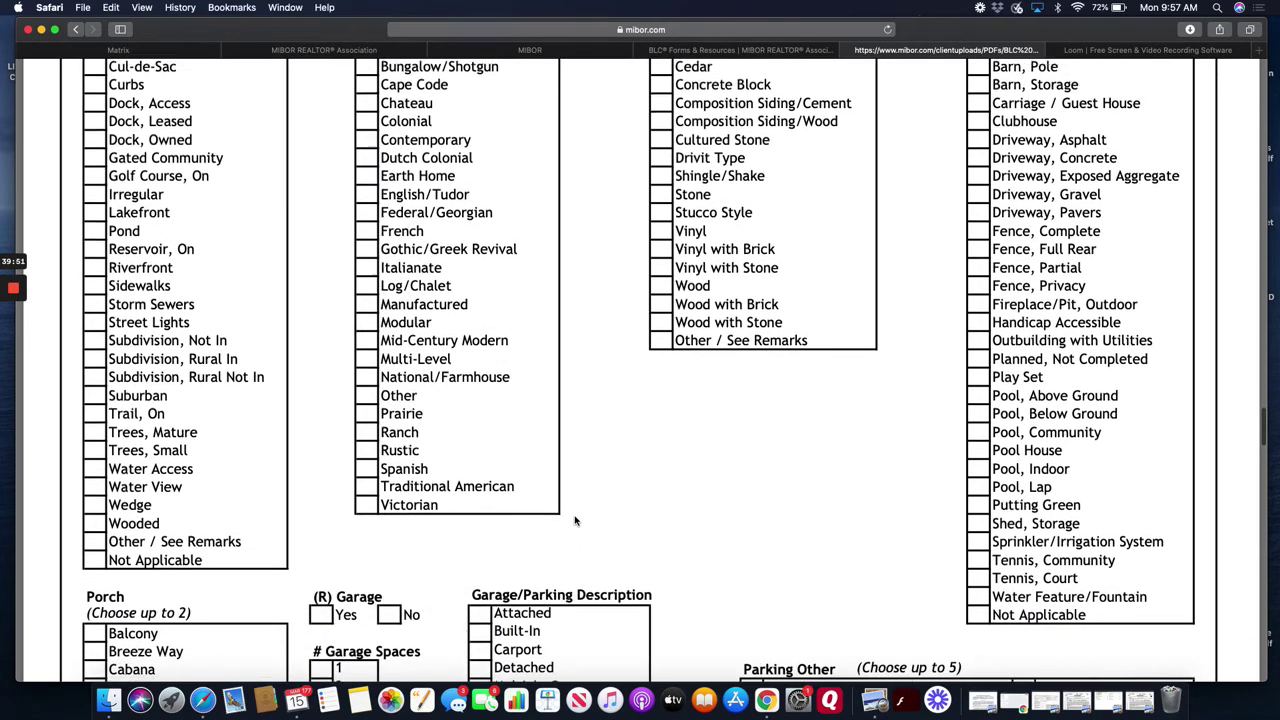
pyautogui.click(168, 52)
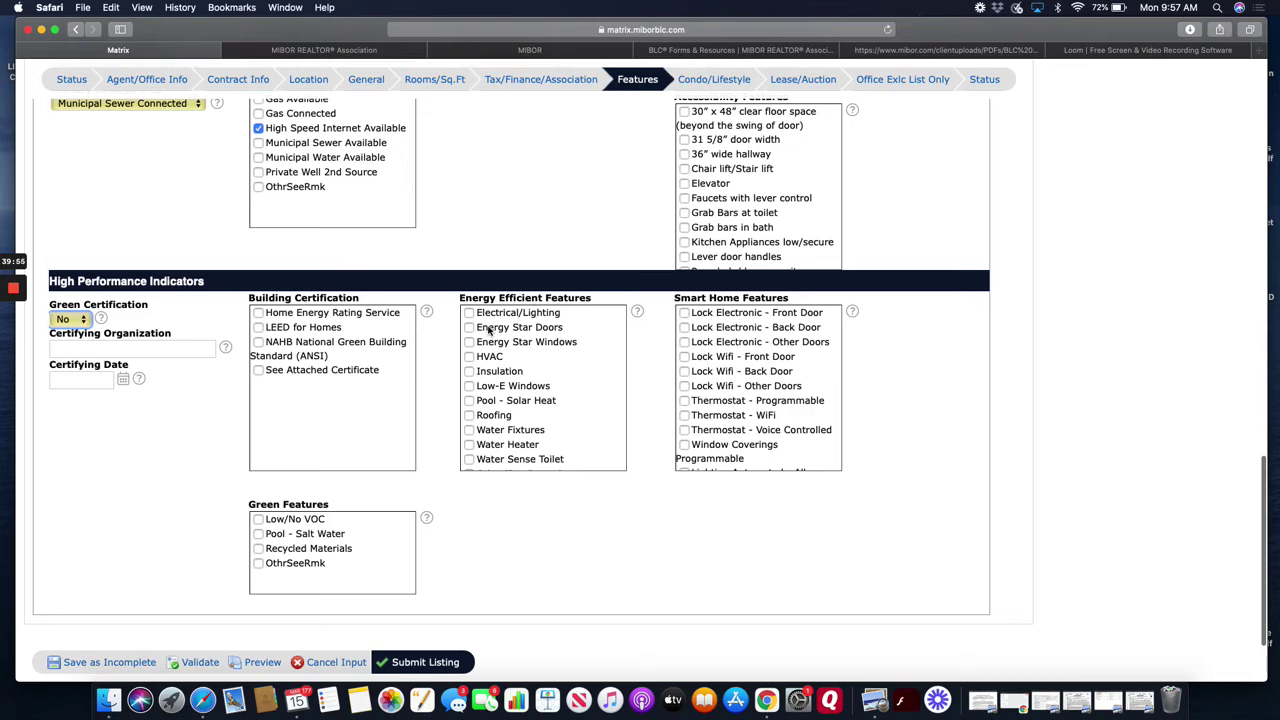
# - Open Condo/Lifestyle and check the Condo type and FHA Certified choices, leaving both blank
pyautogui.scroll(-1, 540, 340)
pyautogui.scroll(1, 560, 335)
pyautogui.scroll(5, 638, 331)
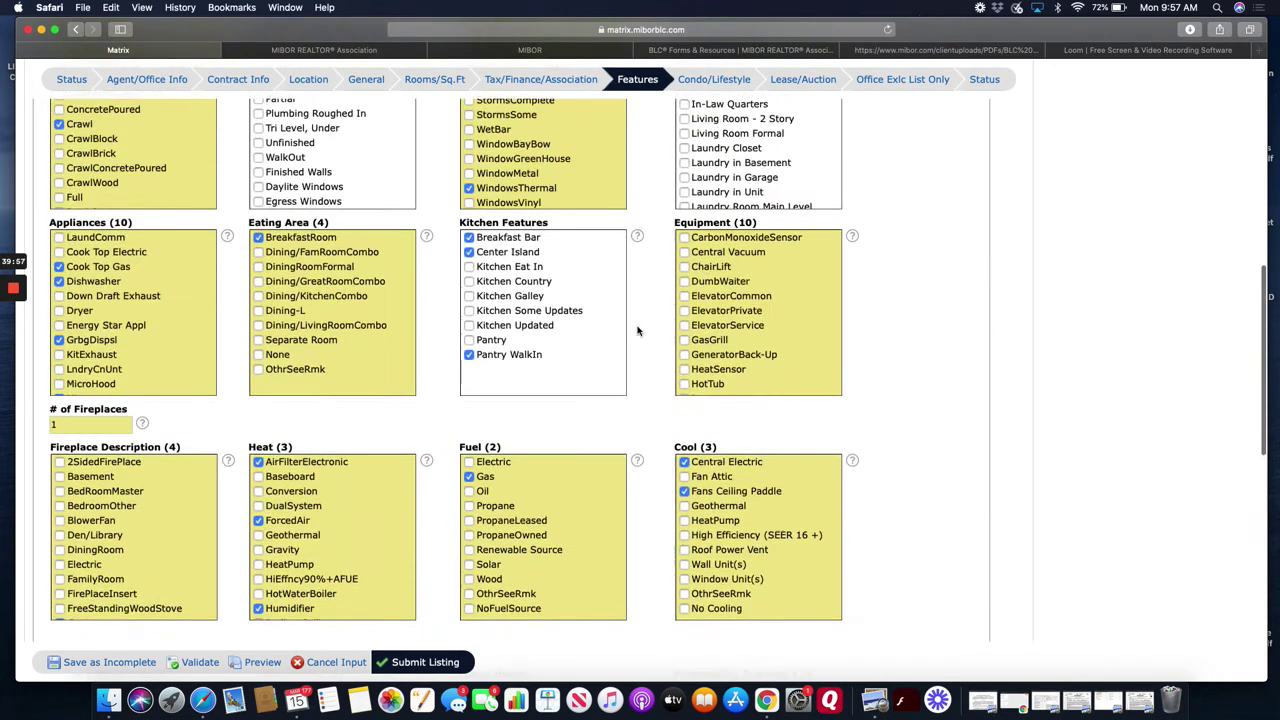
pyautogui.click(713, 79)
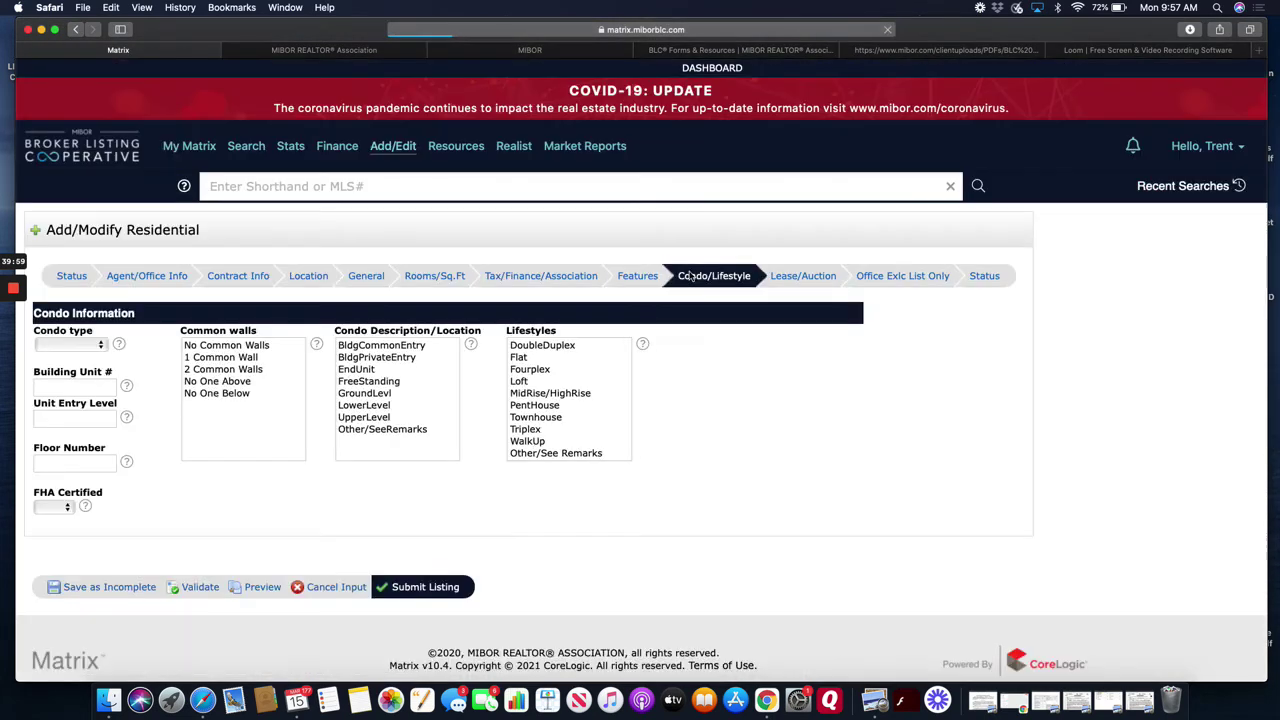
pyautogui.click(93, 348)
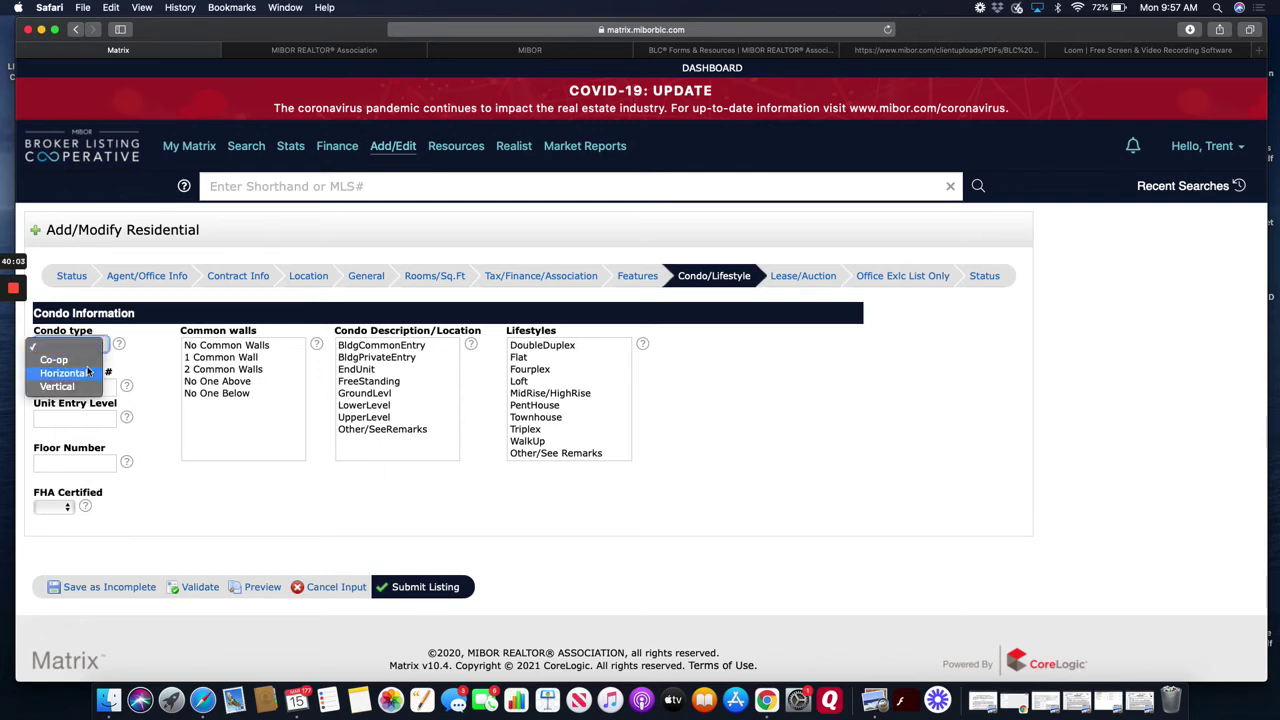
pyautogui.click(152, 360)
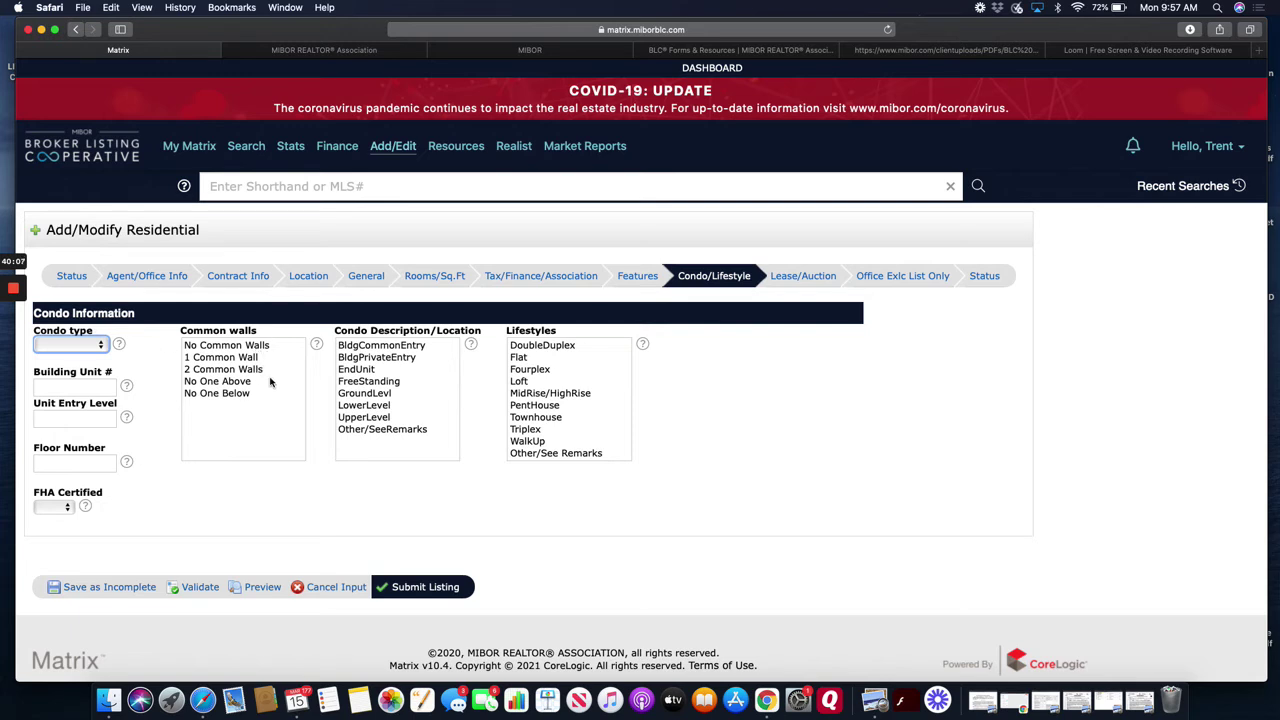
pyautogui.click(58, 506)
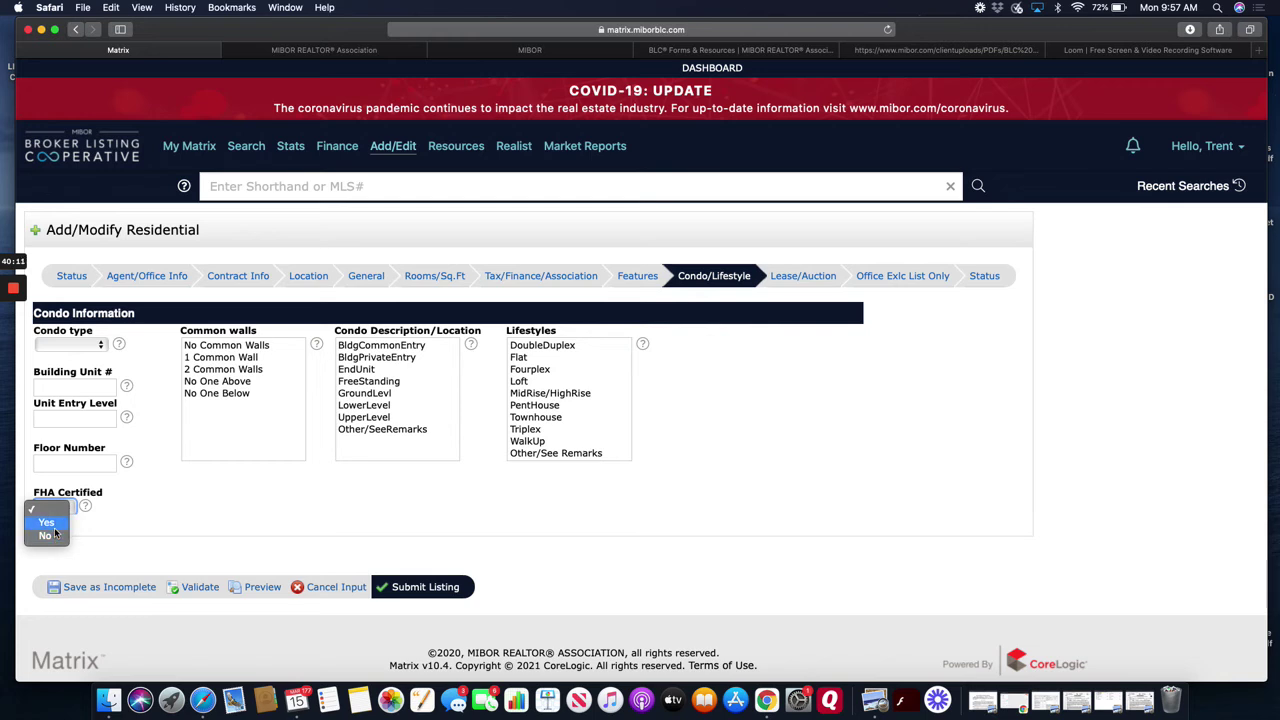
pyautogui.click(46, 536)
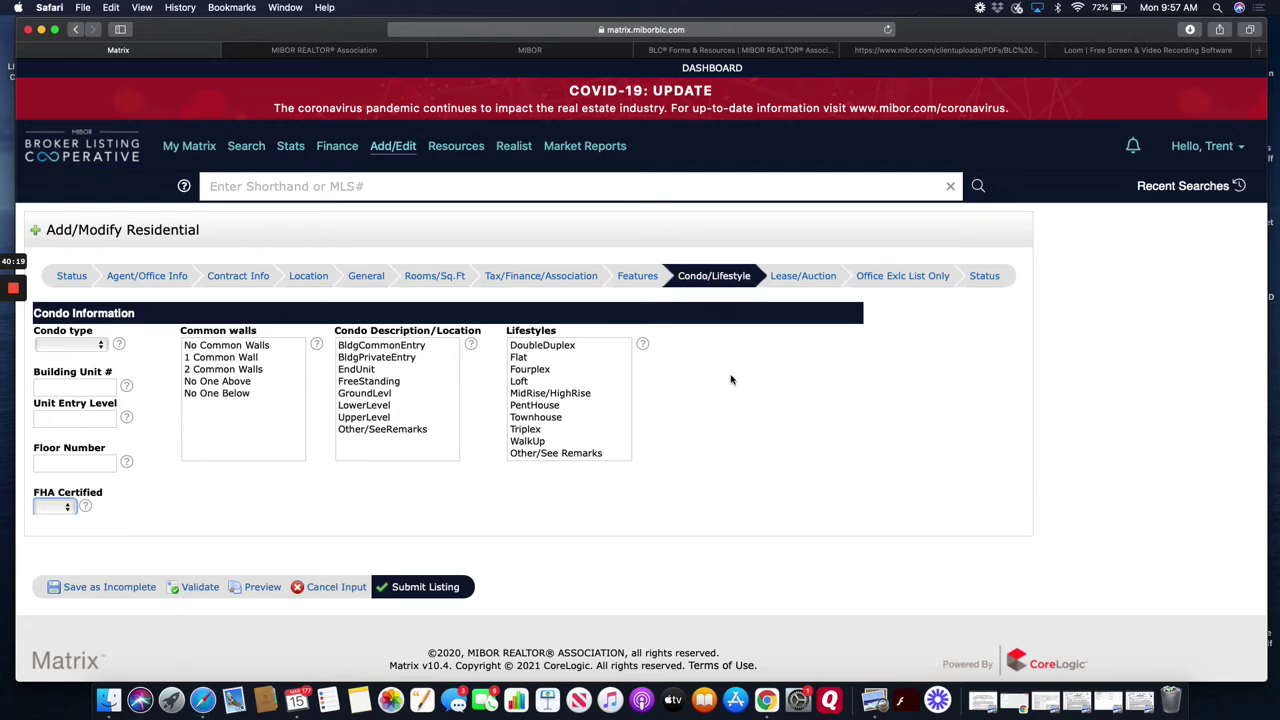
# - Mark DoubleDuplex in the Lifestyles list, then move to the Lease/Auction section
pyautogui.scroll(-1, 601, 378)
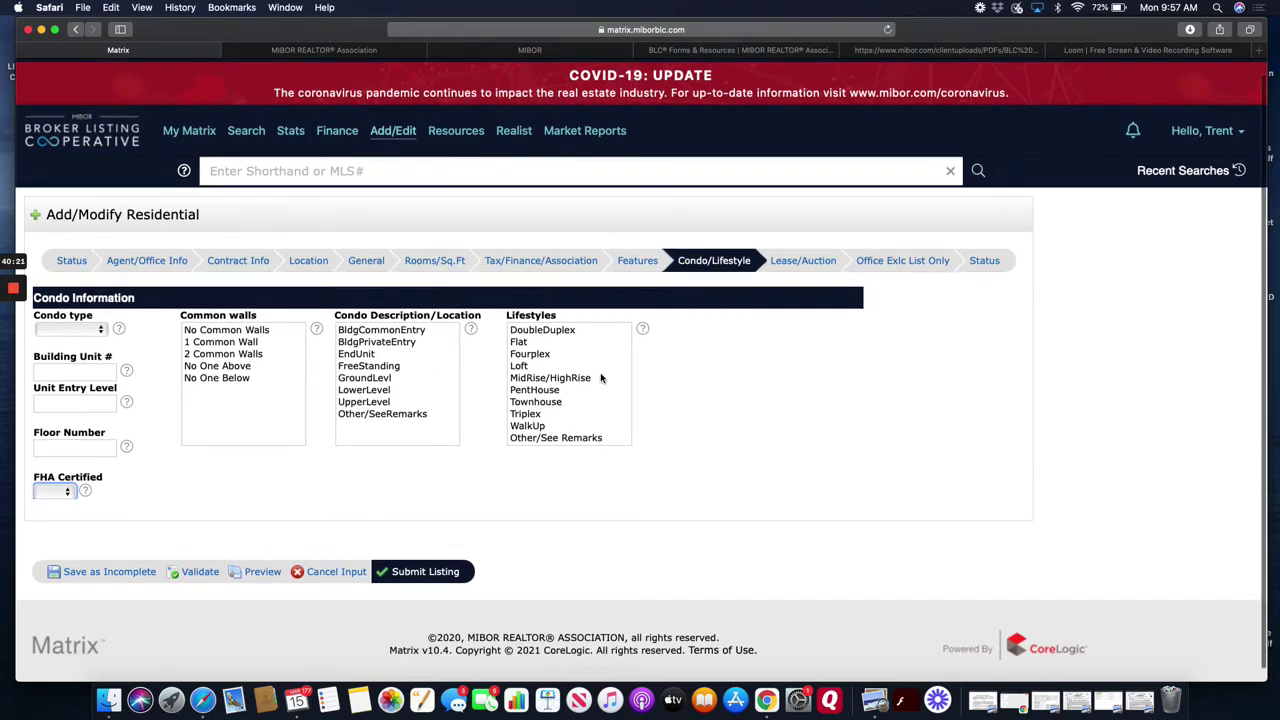
pyautogui.click(572, 340)
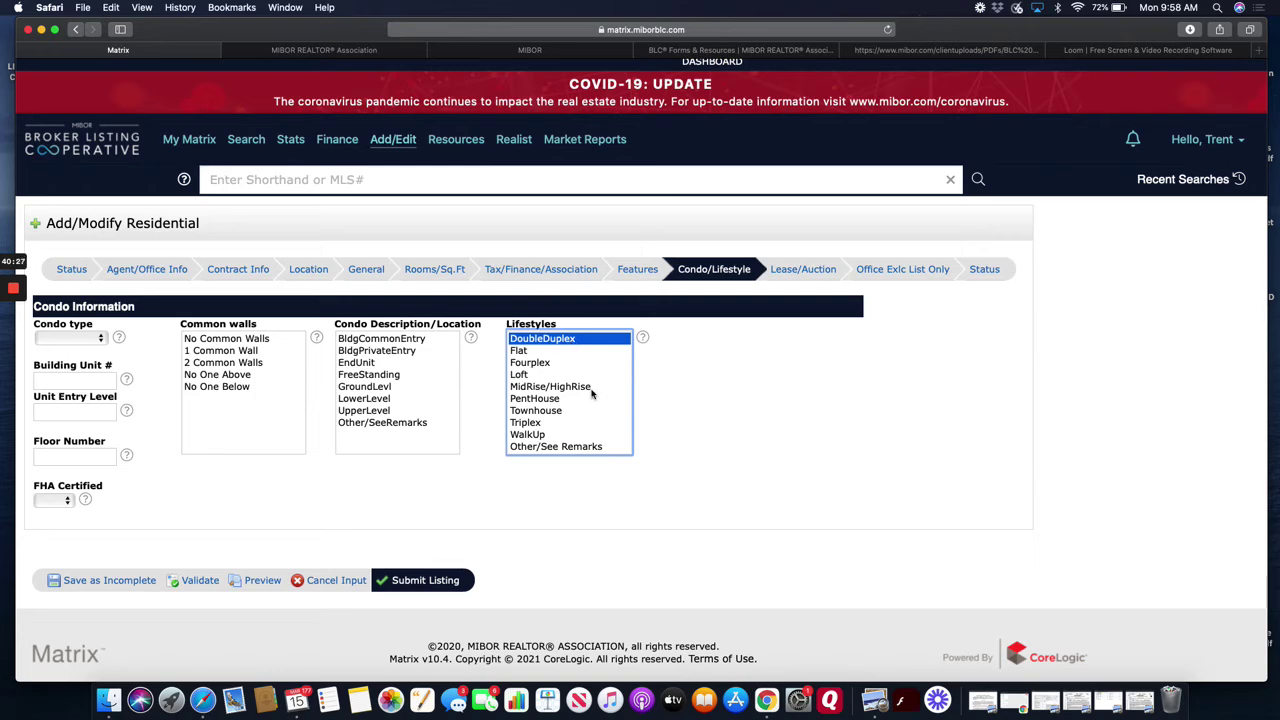
pyautogui.click(812, 272)
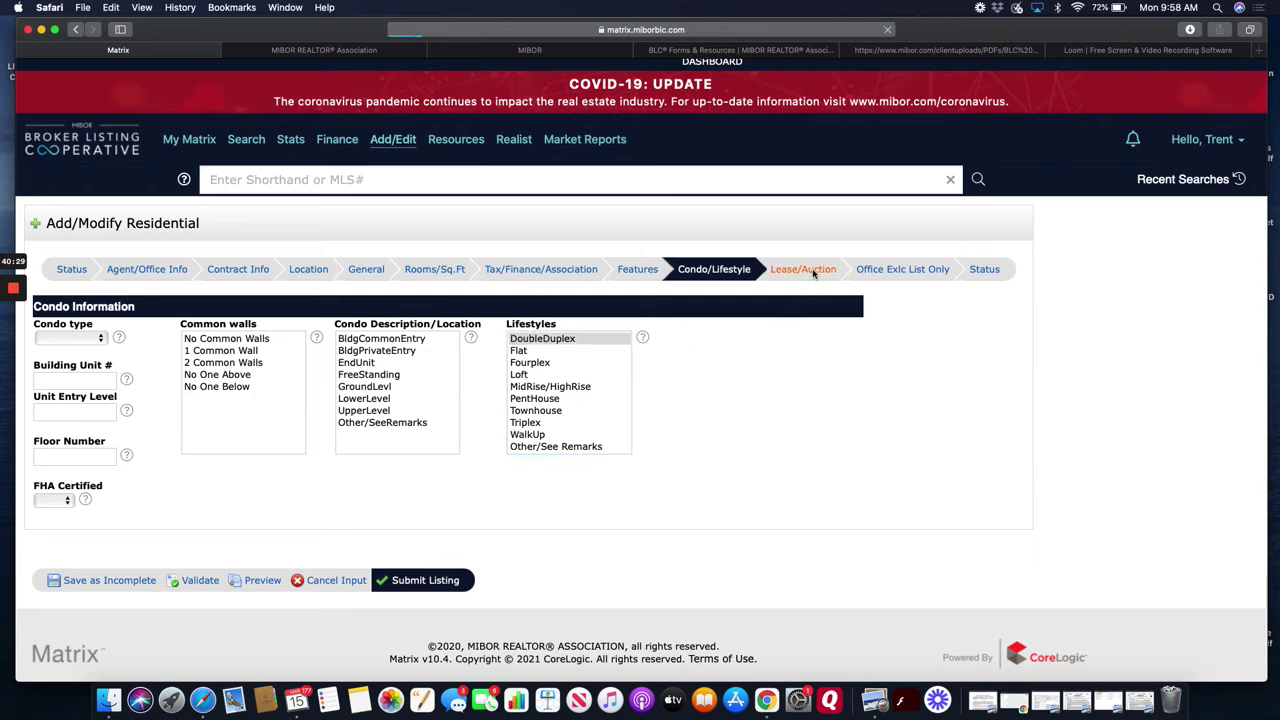
# - Scroll through the still-empty Lease Information and Auction Information fields
pyautogui.scroll(-1, 684, 457)
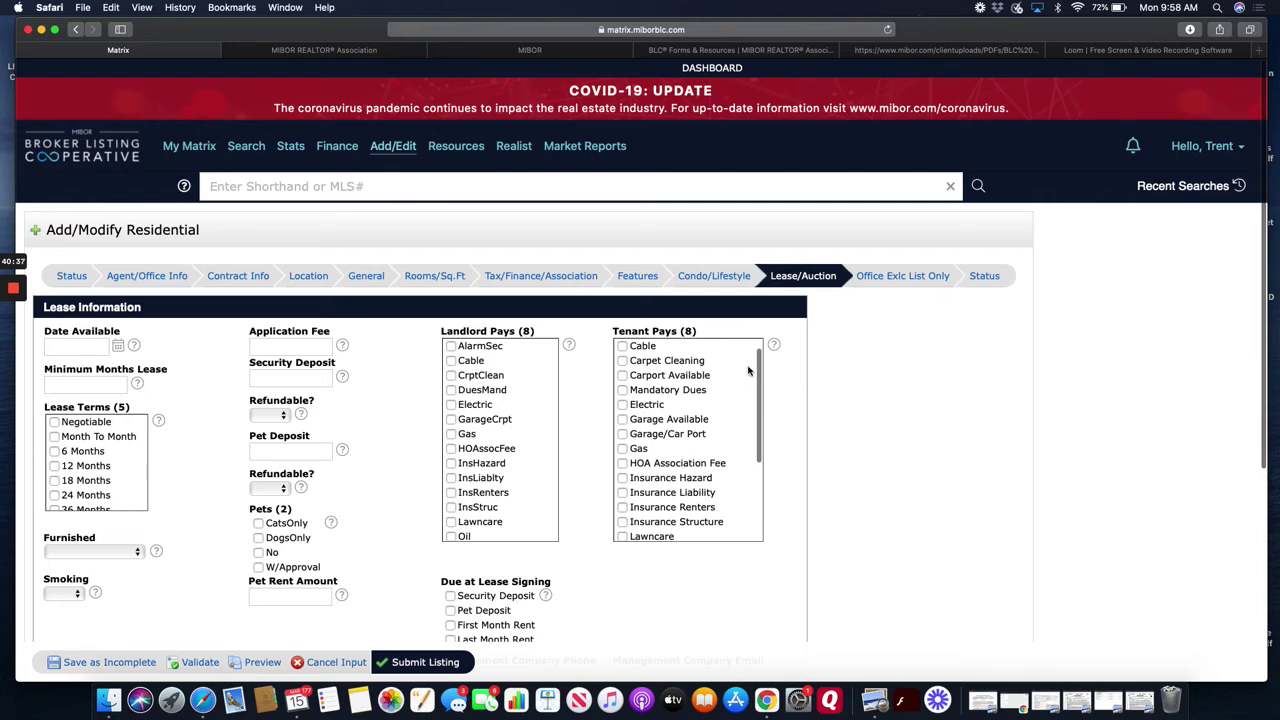
pyautogui.scroll(-2, 241, 364)
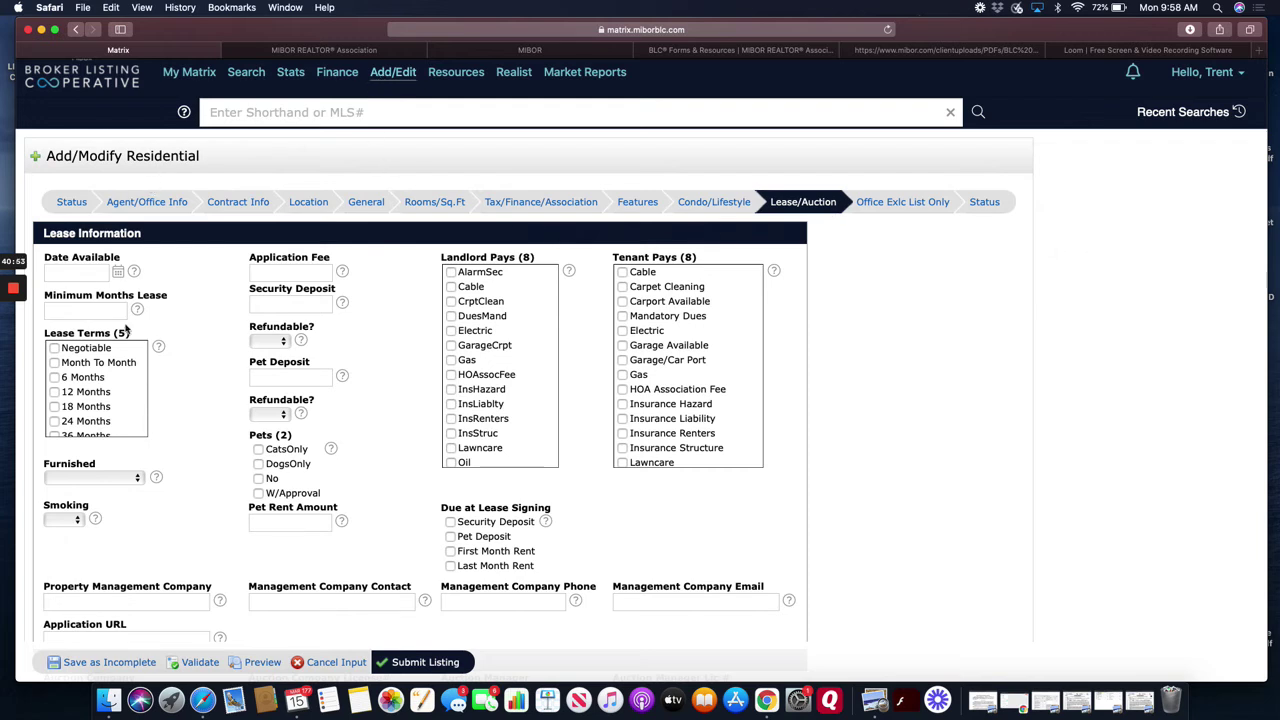
pyautogui.scroll(-1, 416, 377)
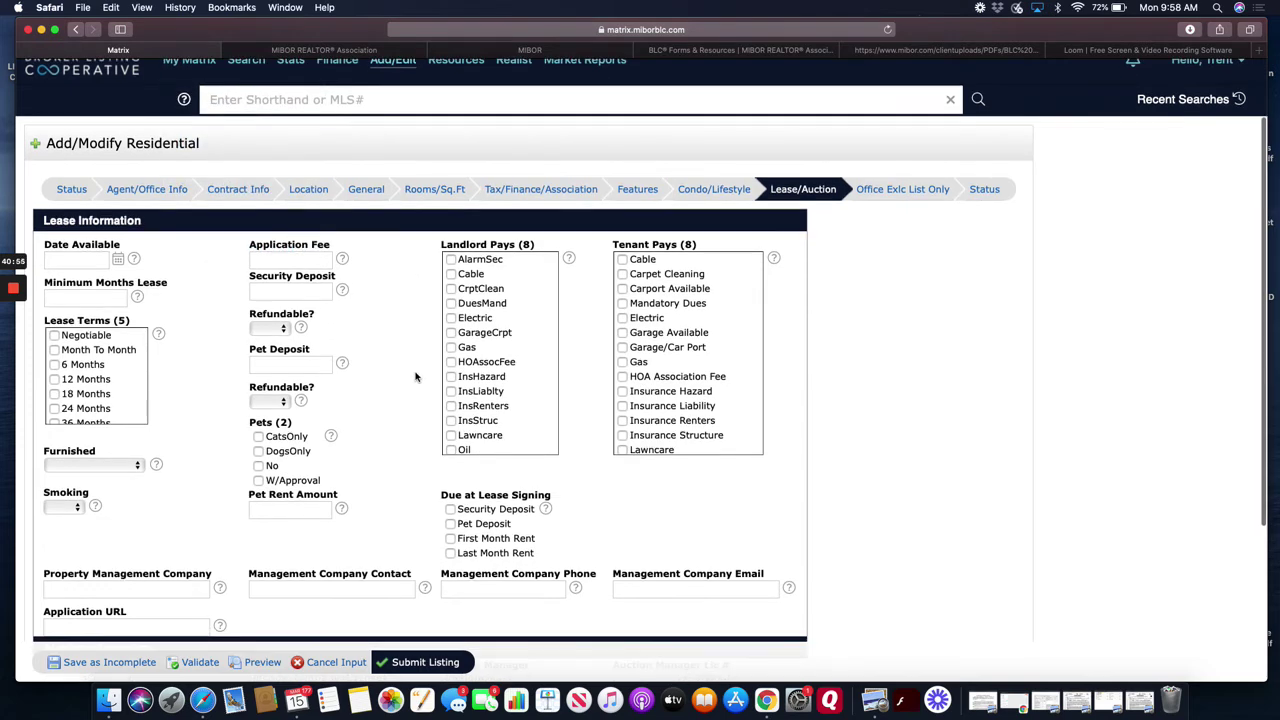
pyautogui.scroll(-5, 416, 377)
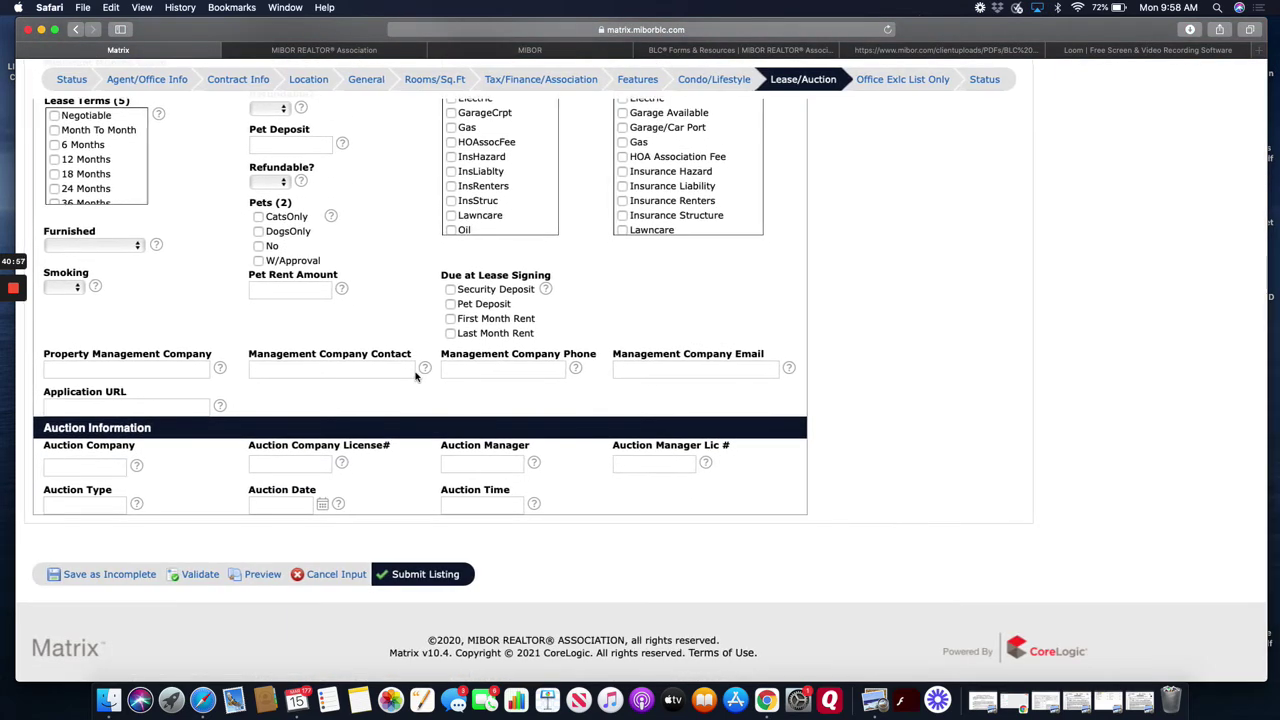
pyautogui.scroll(-1, 416, 377)
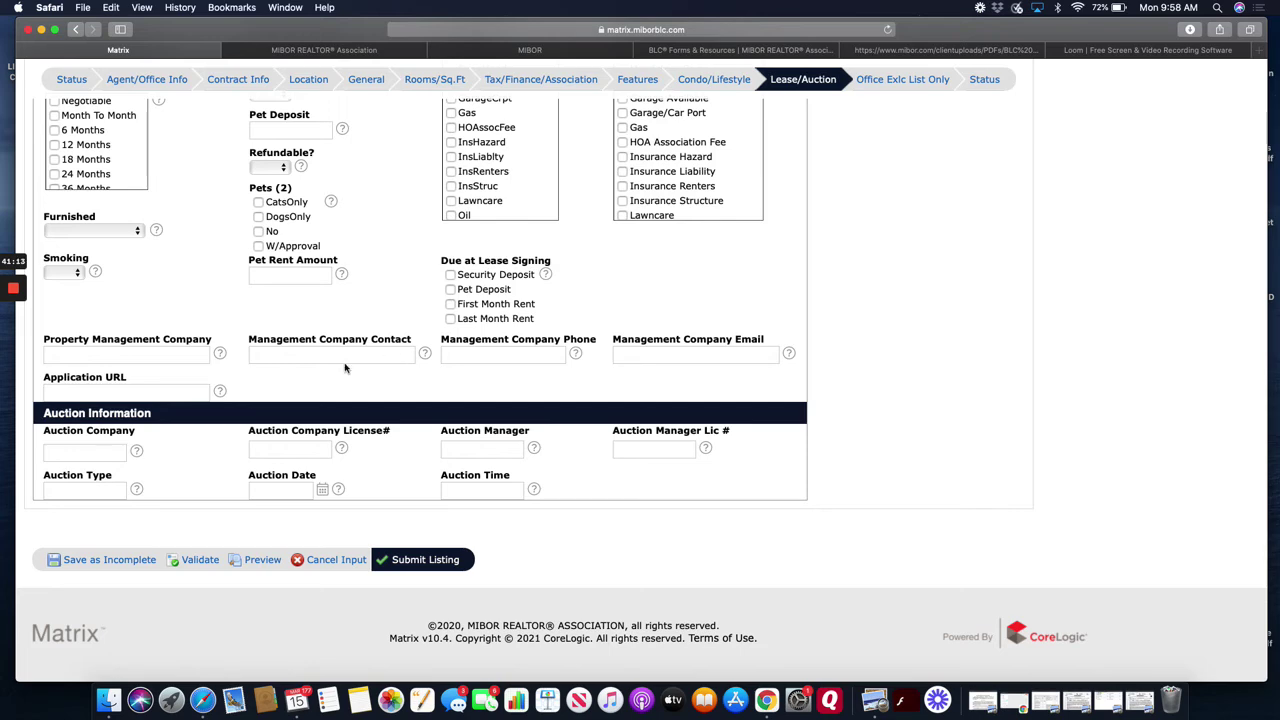
pyautogui.scroll(3, 372, 483)
pyautogui.scroll(5, 495, 440)
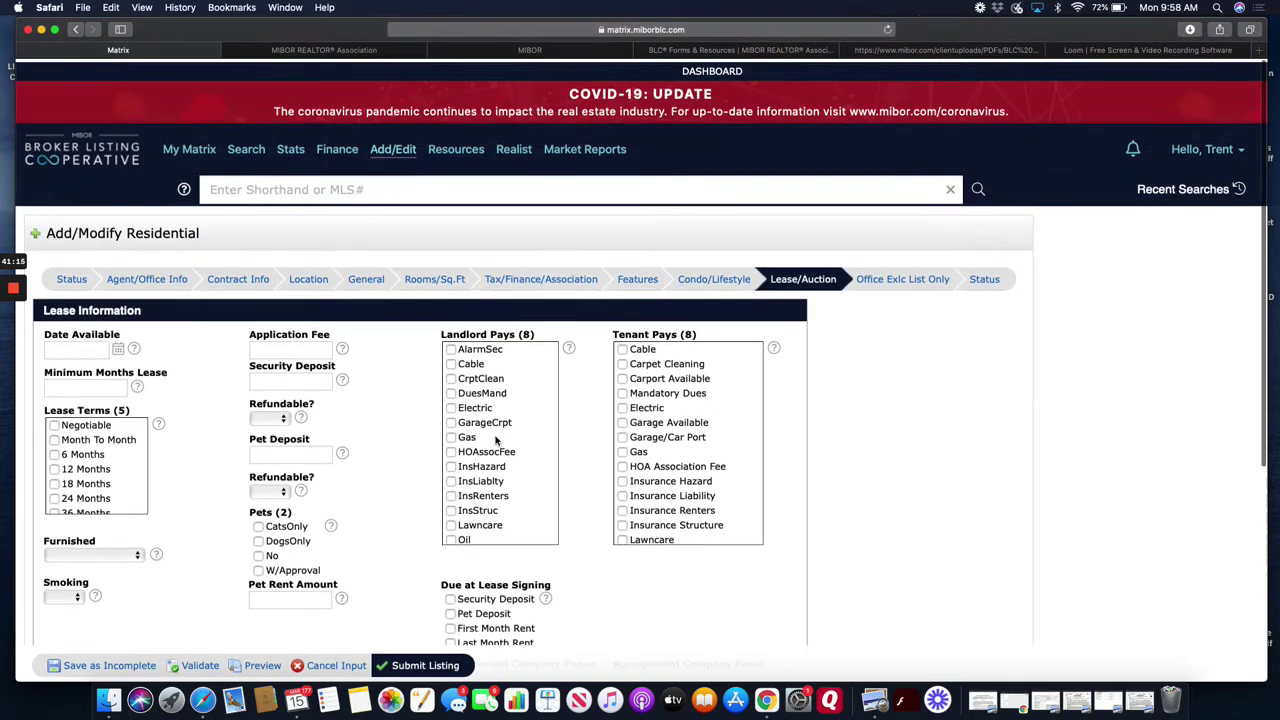
pyautogui.scroll(-3, 499, 442)
pyautogui.scroll(-1, 581, 469)
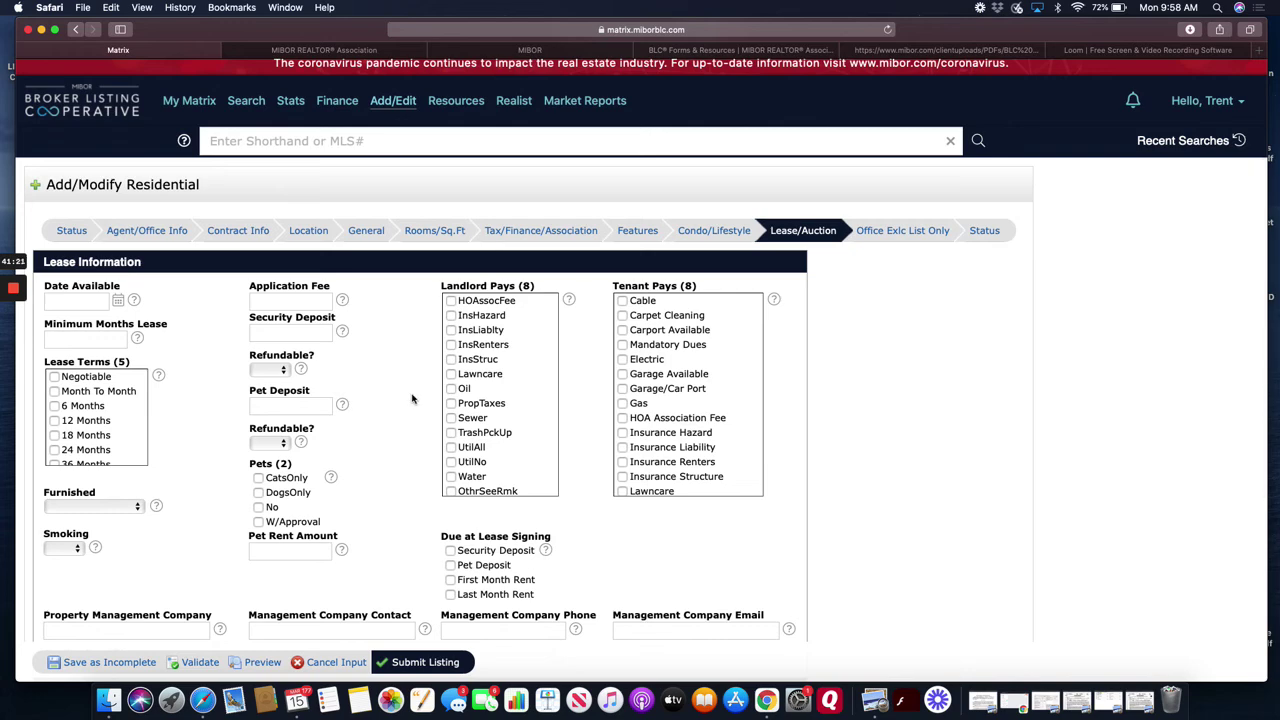
pyautogui.scroll(-1, 155, 352)
pyautogui.scroll(-1, 343, 408)
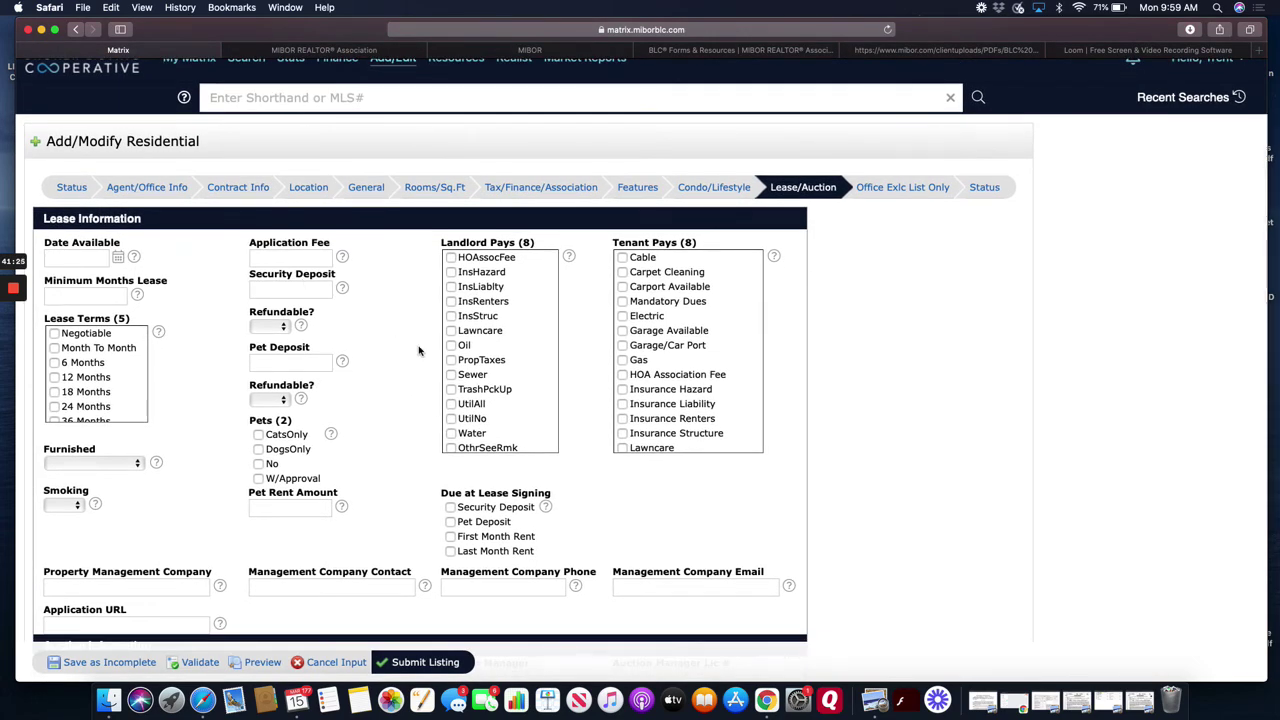
pyautogui.scroll(-2, 419, 350)
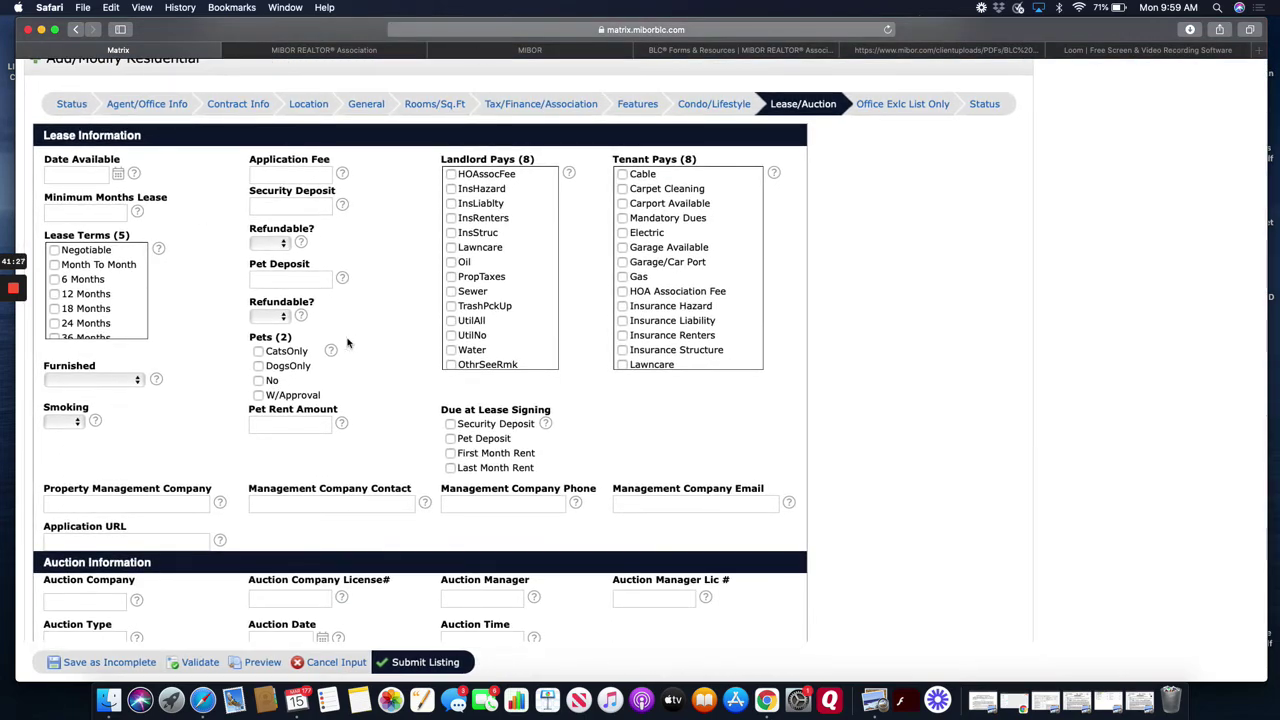
pyautogui.scroll(-3, 416, 425)
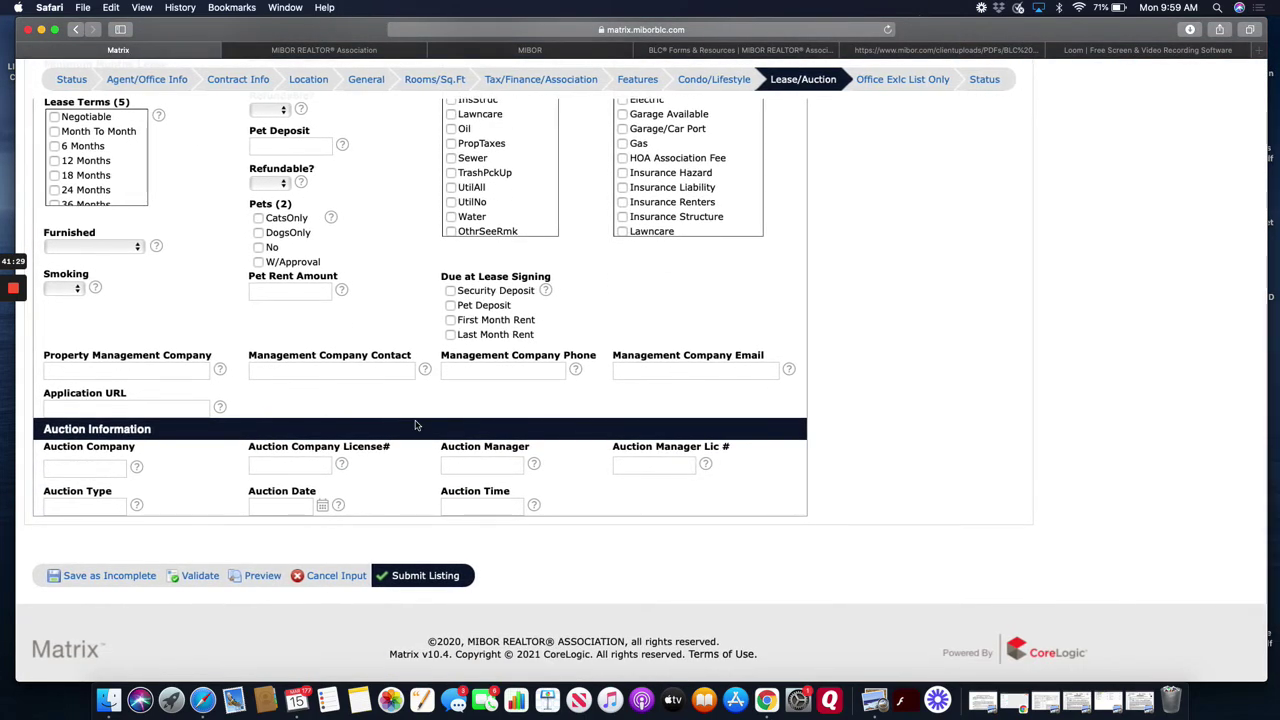
pyautogui.scroll(5, 416, 425)
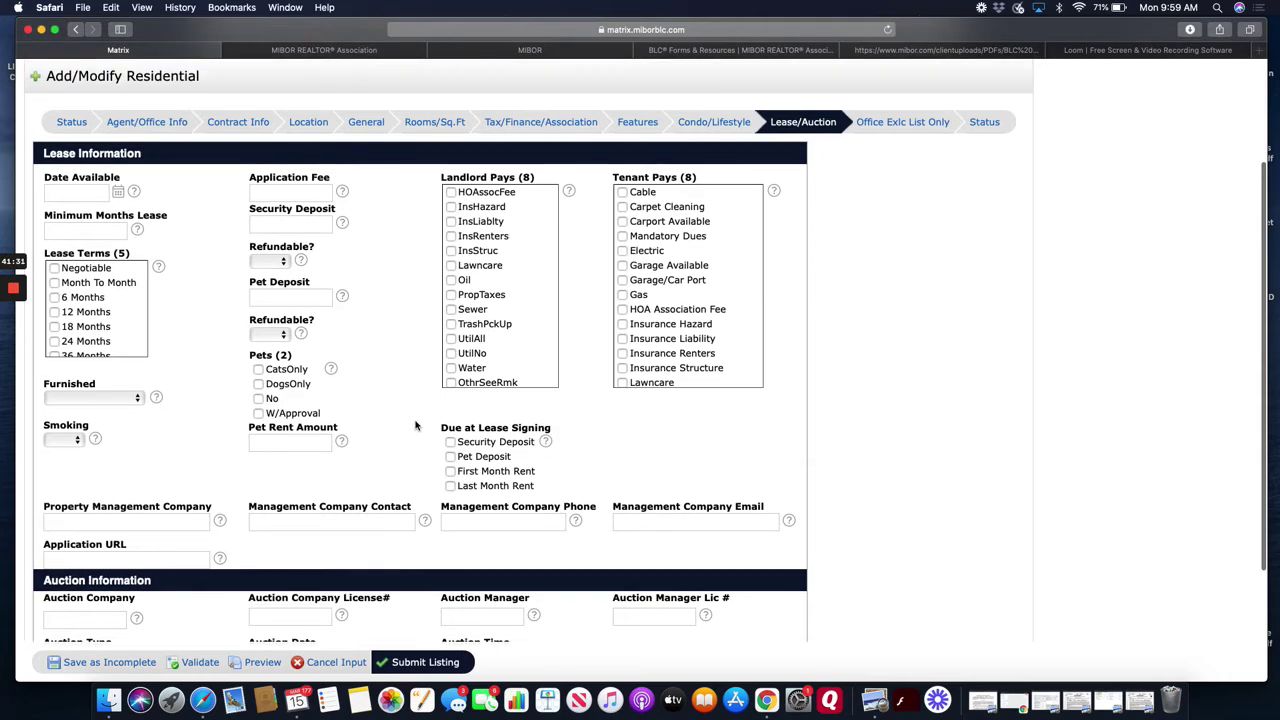
pyautogui.scroll(2, 416, 425)
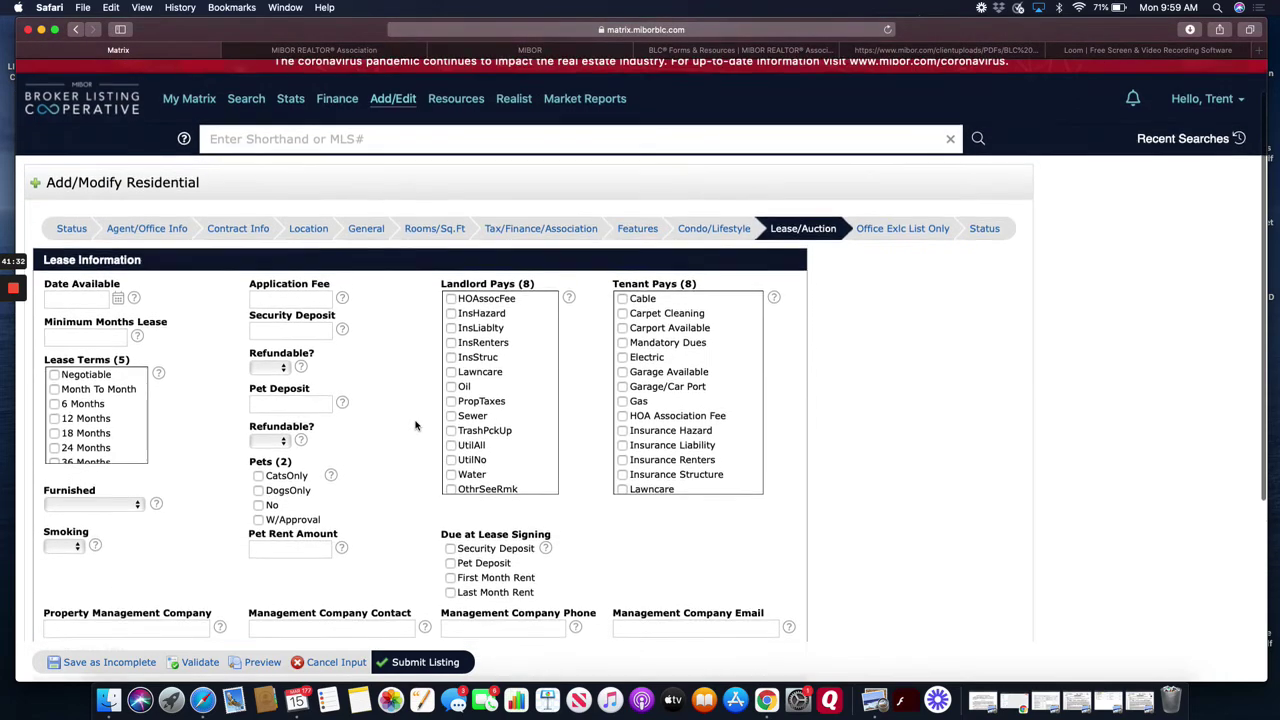
# - Show Office Excl List Only and scroll to its blank listing and expiration dates
pyautogui.click(898, 236)
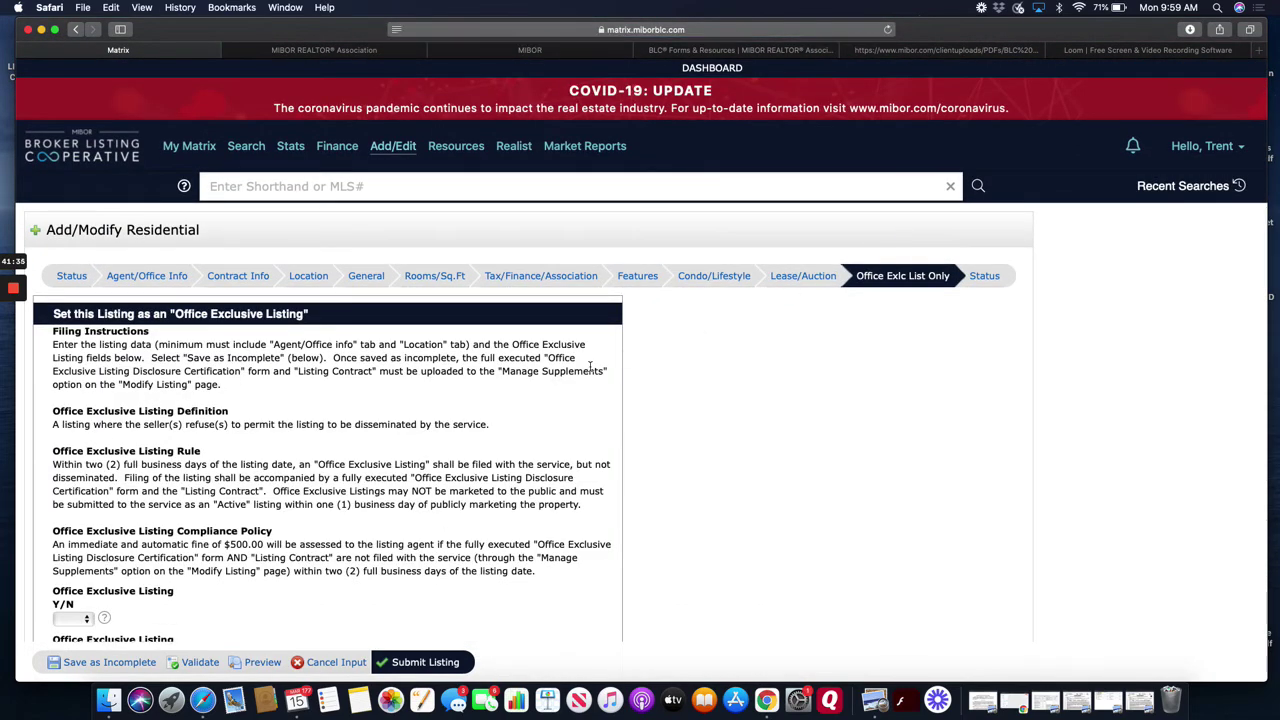
pyautogui.scroll(-3, 463, 480)
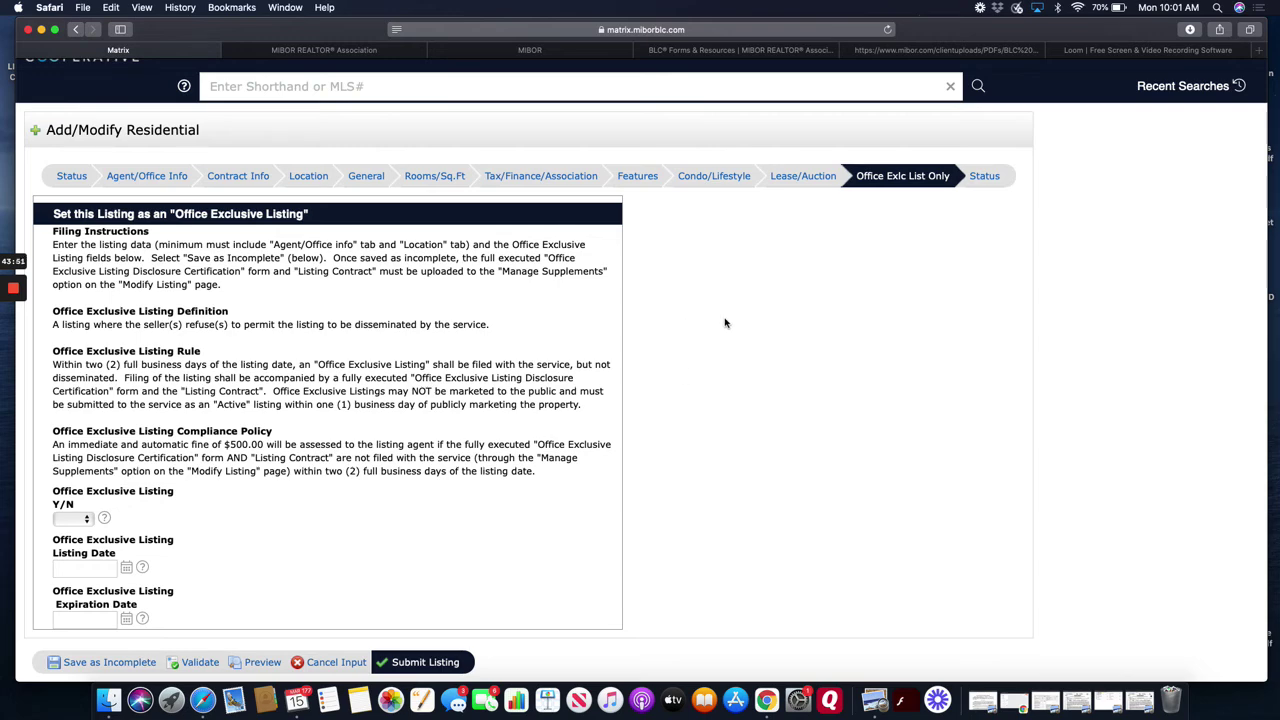
# - Go back to the Lease/Auction page and scroll its still-empty Lease Information fields
pyautogui.scroll(-1, 825, 372)
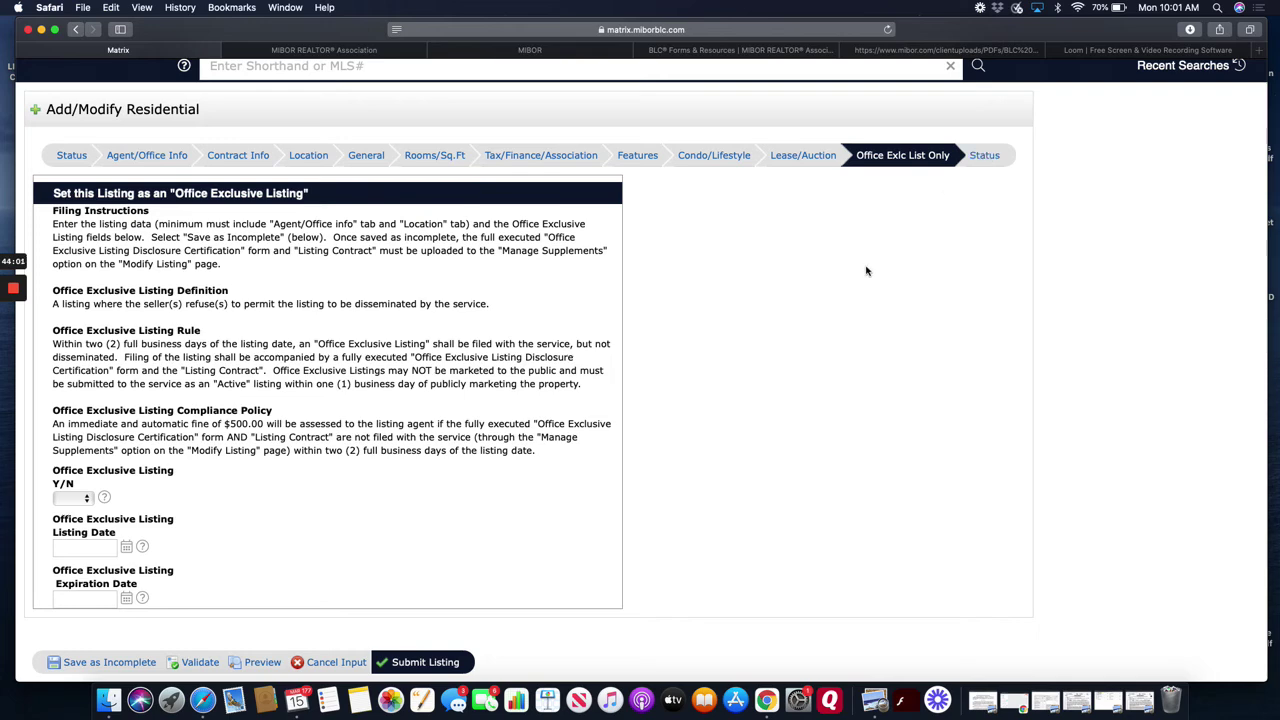
pyautogui.click(814, 157)
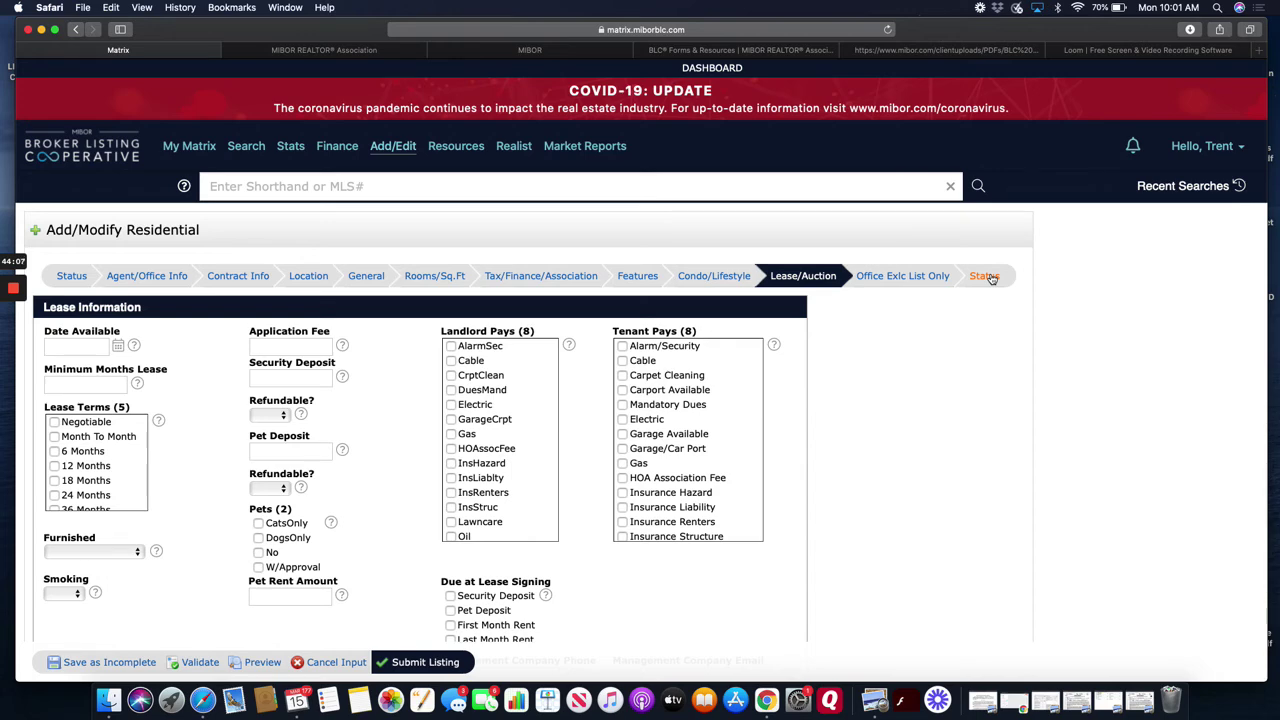
pyautogui.scroll(-3, 955, 362)
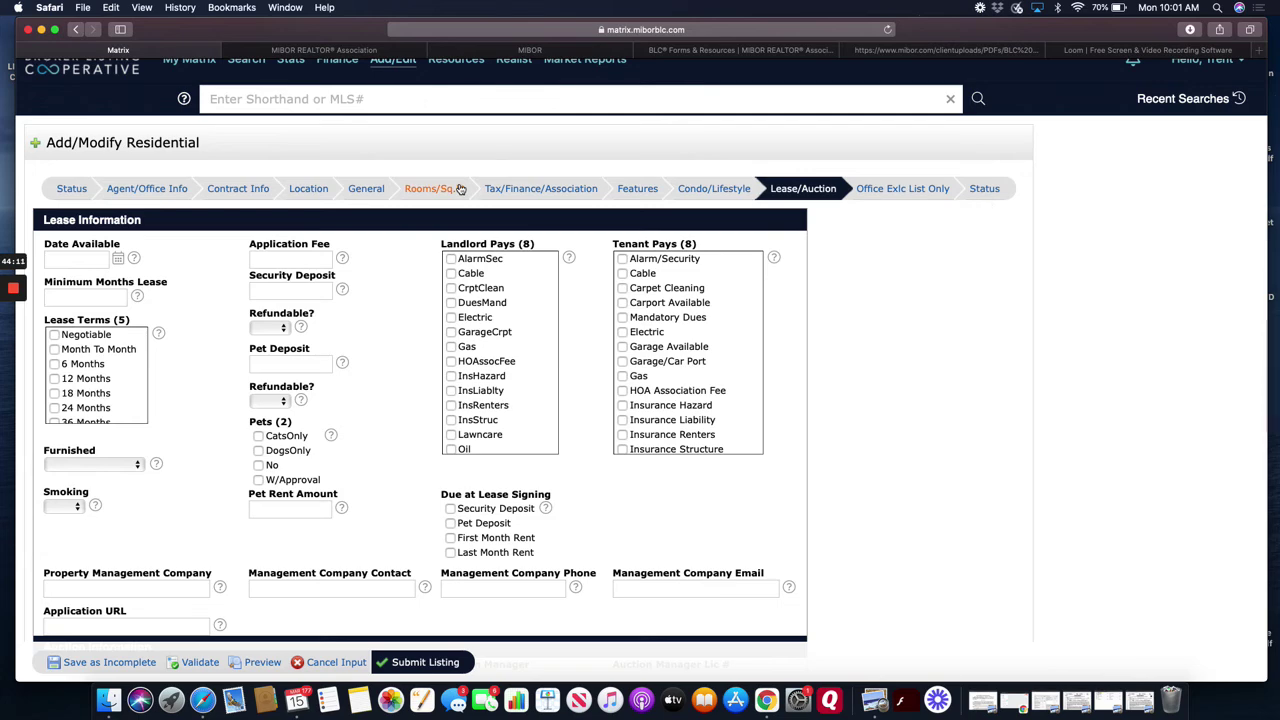
# - Open the Status page and read the notes on Active versus Temp Off Market listings
pyautogui.click(75, 190)
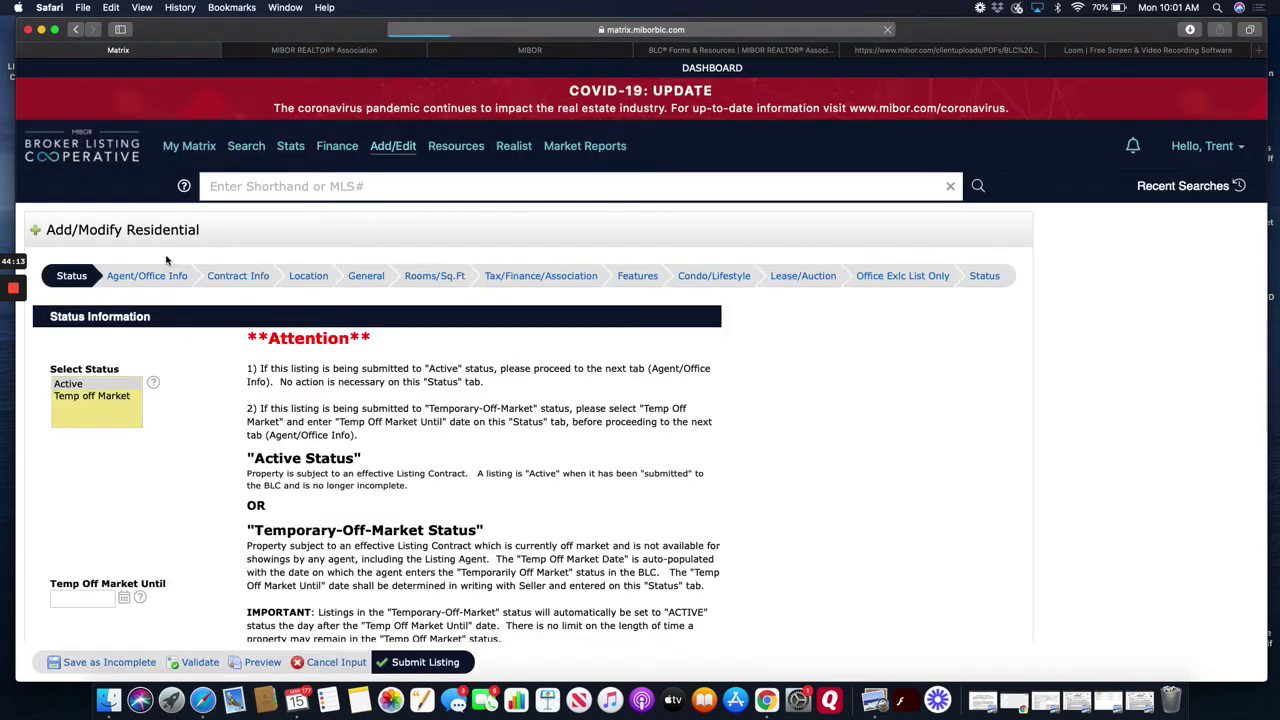
pyautogui.scroll(-3, 245, 438)
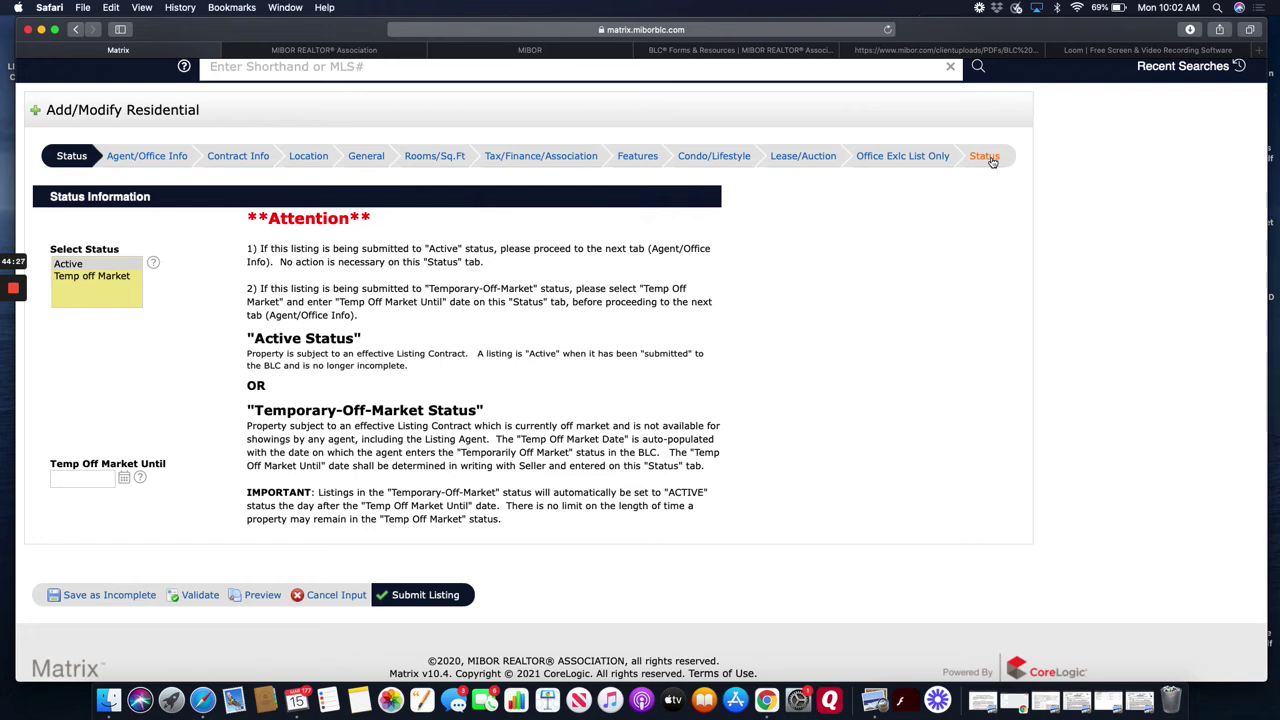
pyautogui.scroll(3, 1020, 405)
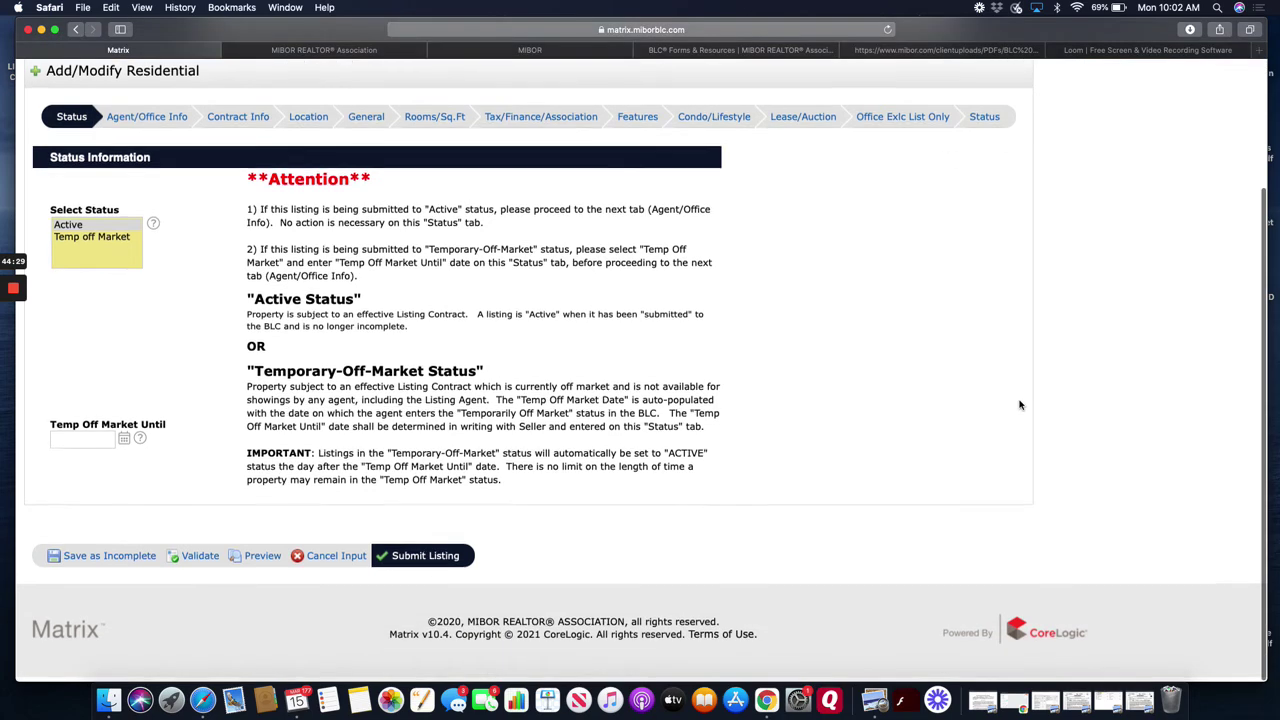
pyautogui.scroll(-3, 1020, 405)
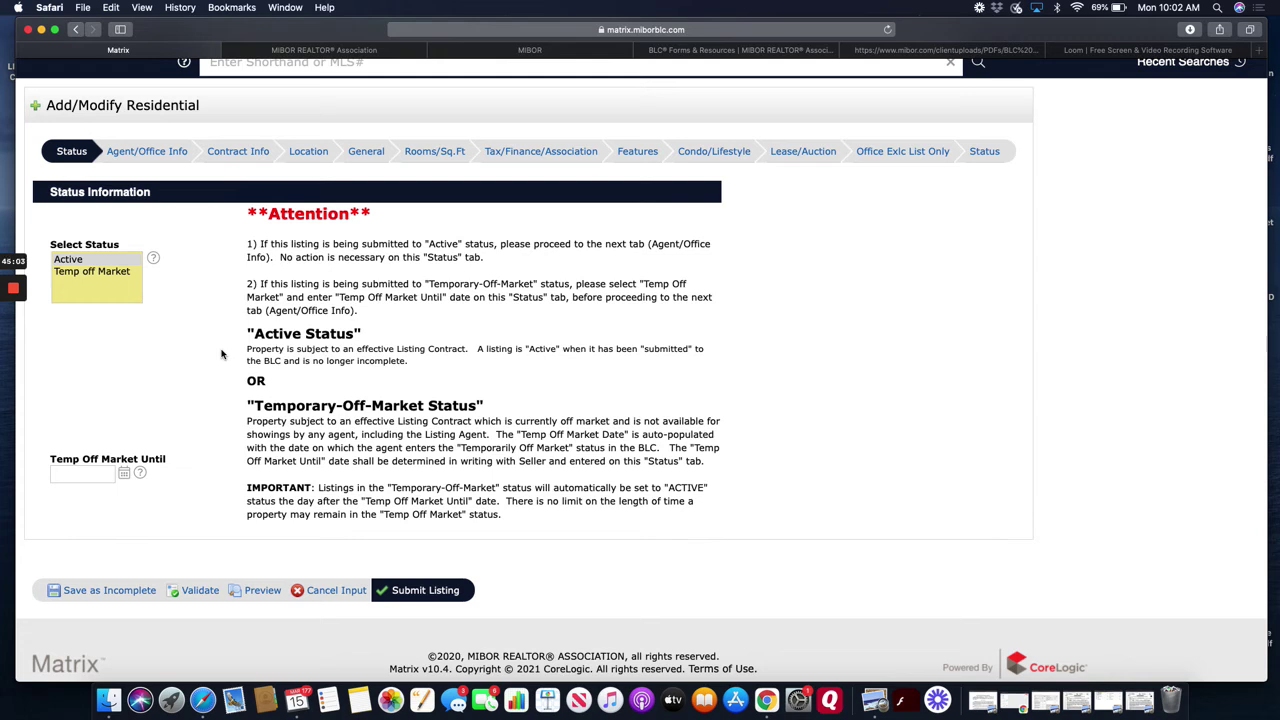
pyautogui.scroll(3, 200, 328)
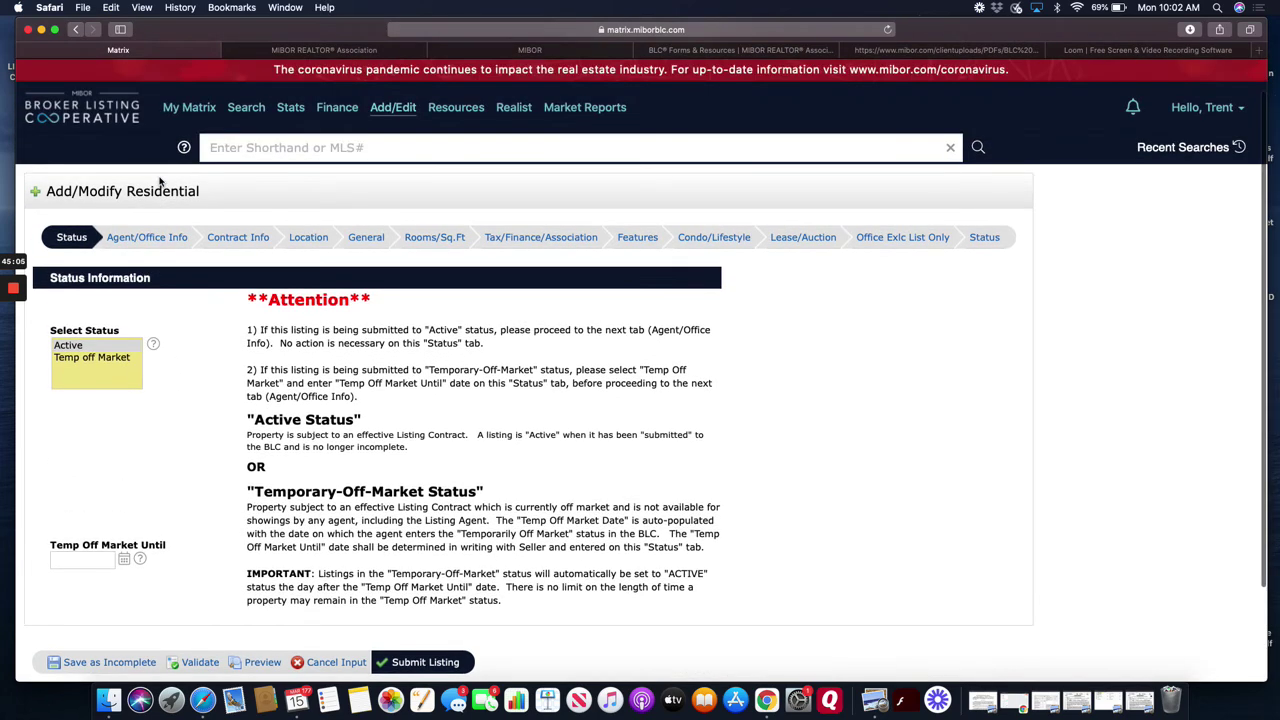
pyautogui.scroll(-3, 295, 408)
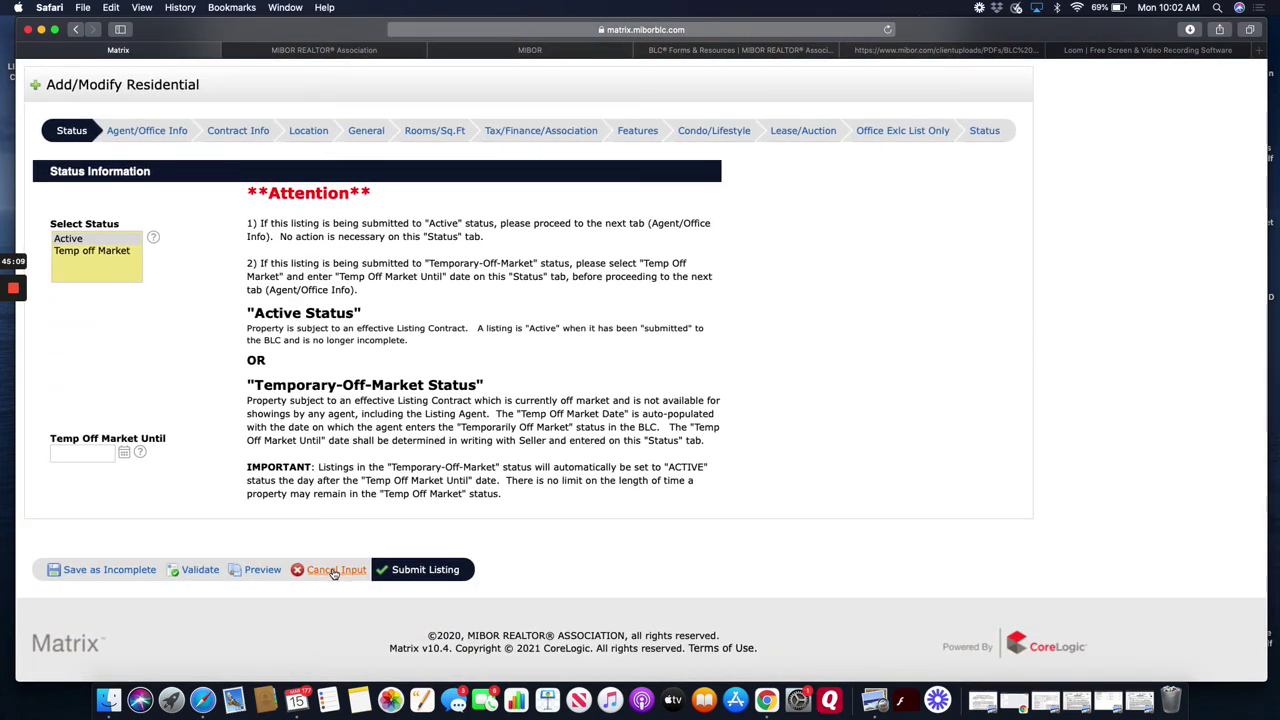
pyautogui.click(334, 573)
pyautogui.click(762, 373)
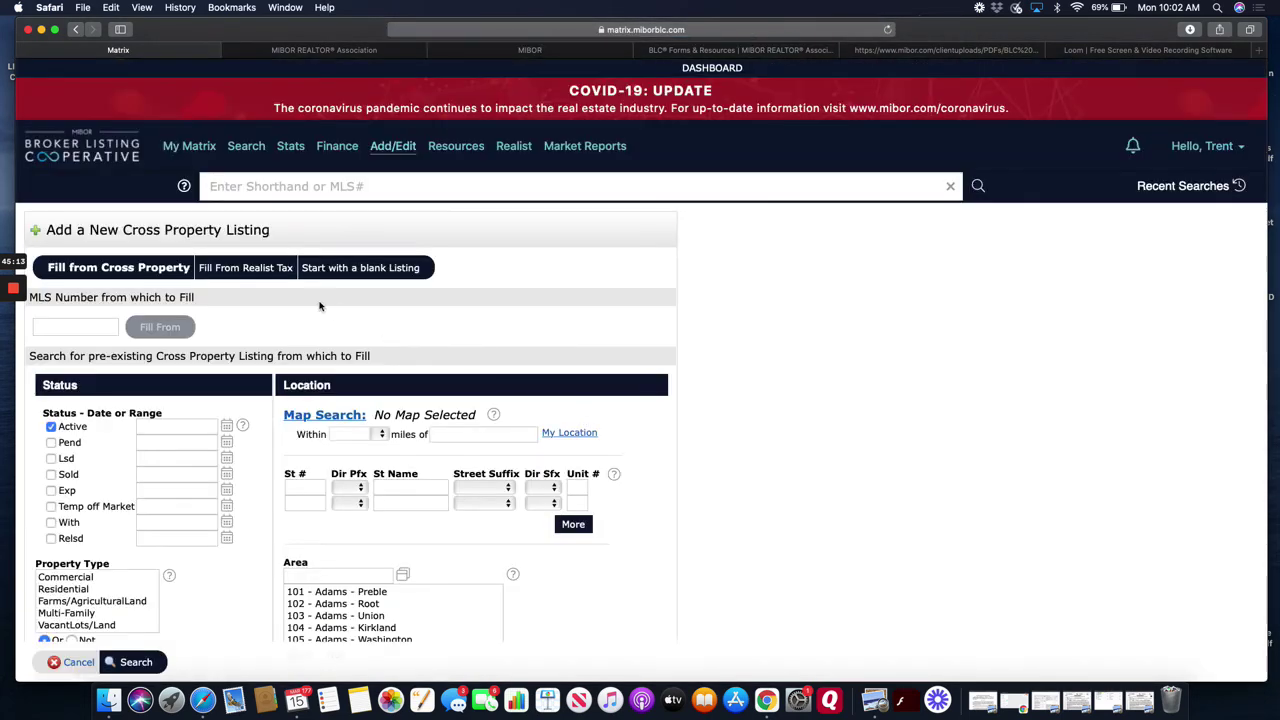
pyautogui.click(398, 146)
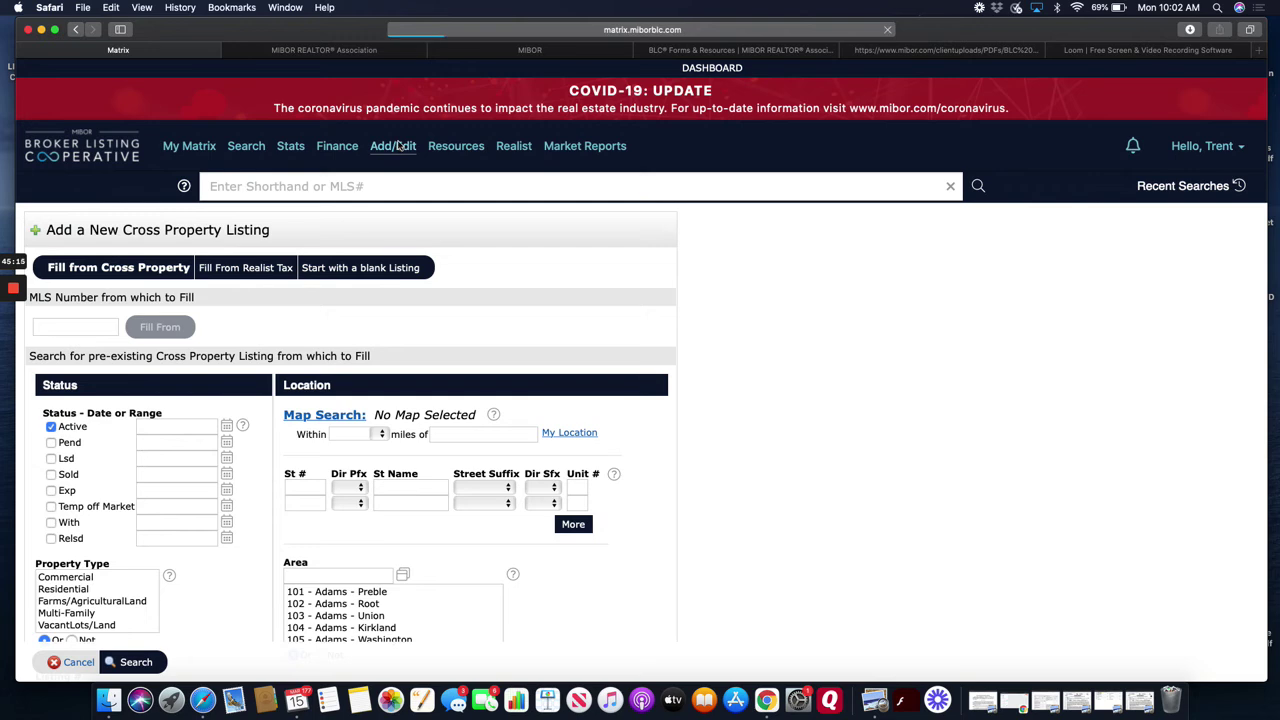
pyautogui.click(105, 328)
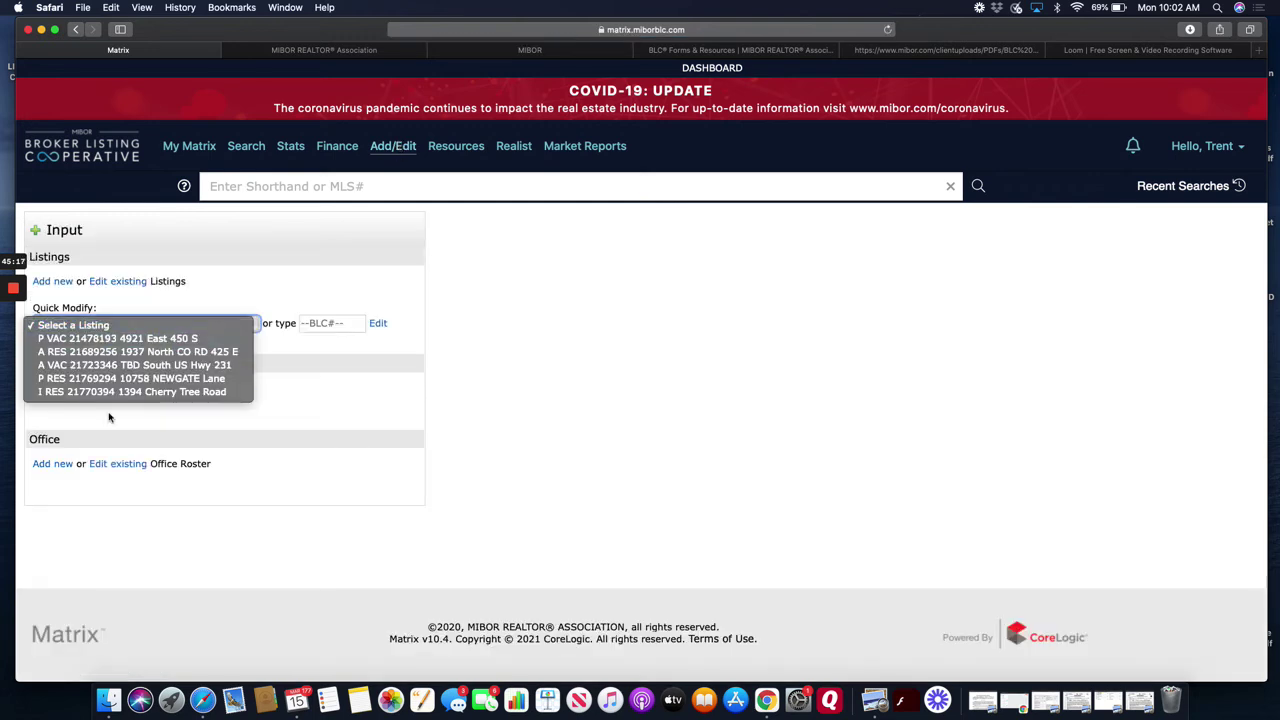
pyautogui.click(126, 392)
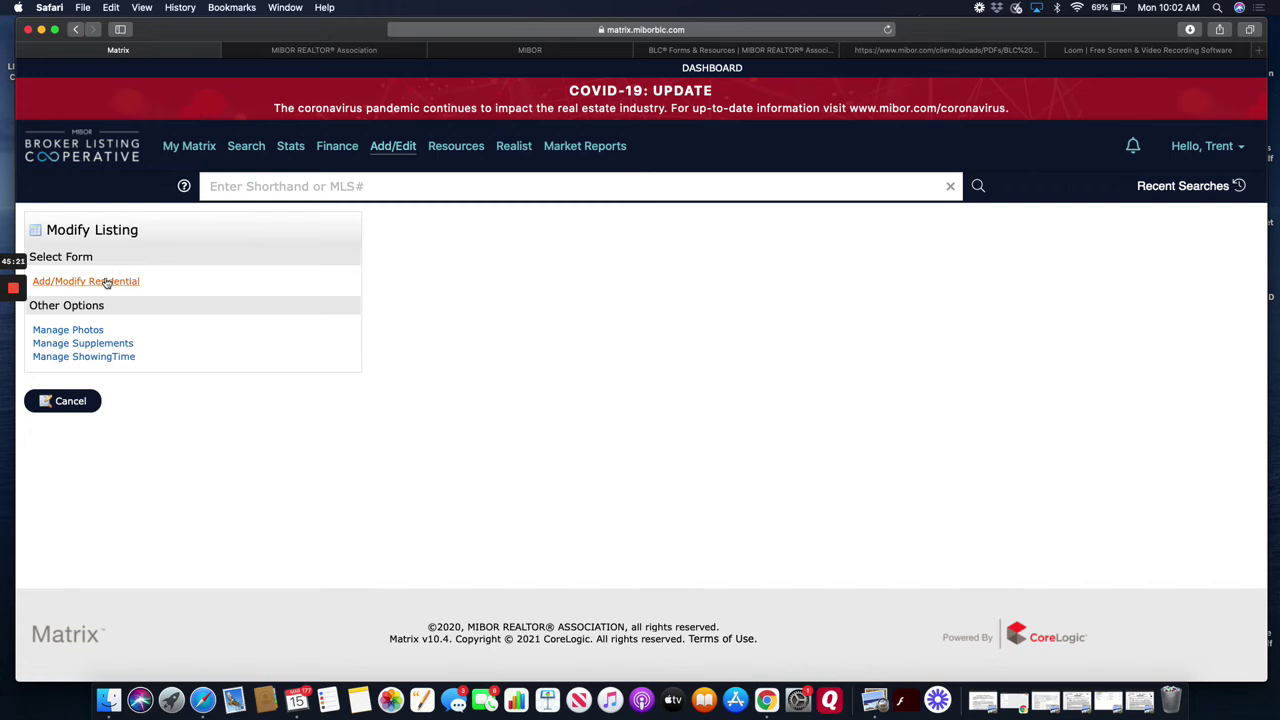
pyautogui.click(106, 283)
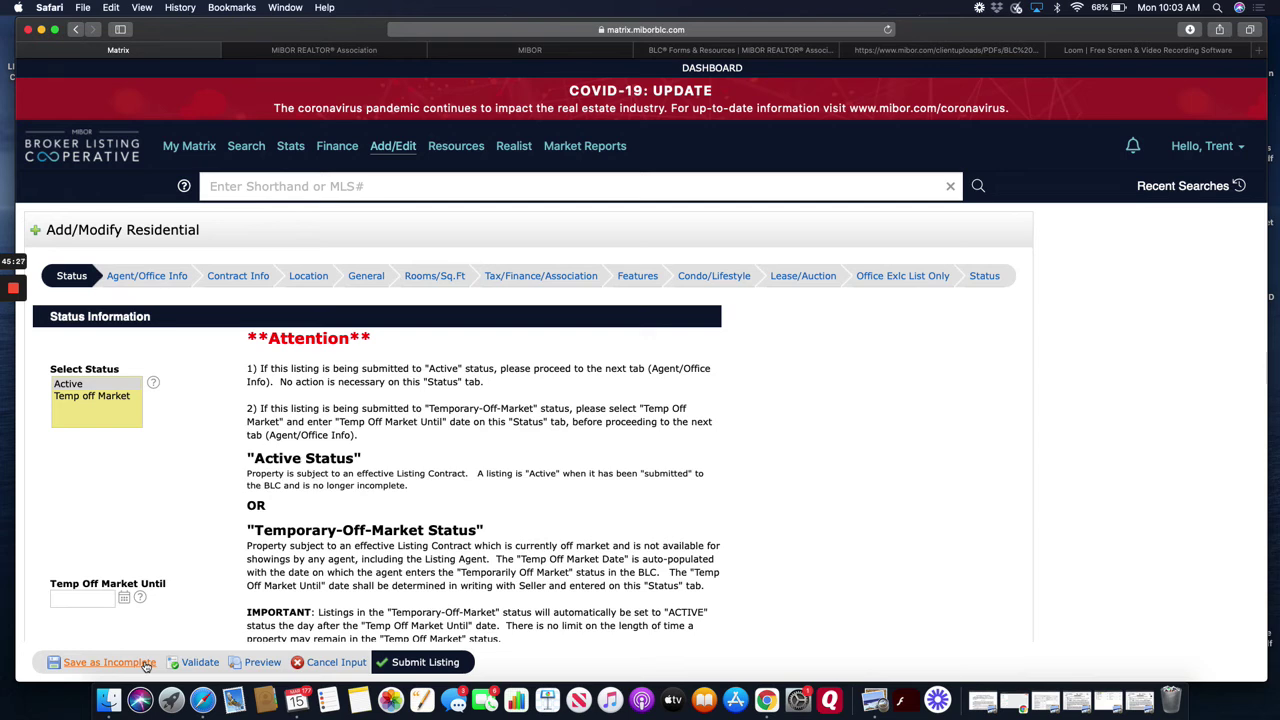
pyautogui.click(146, 664)
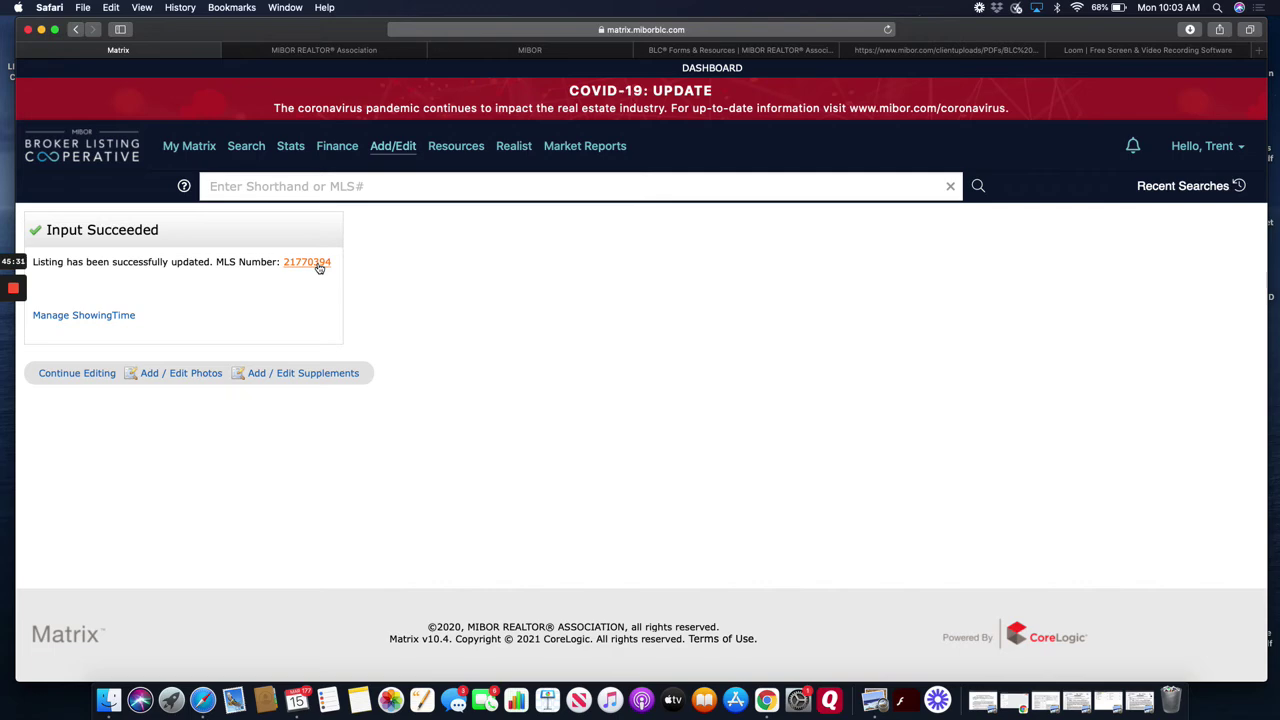
pyautogui.click(317, 264)
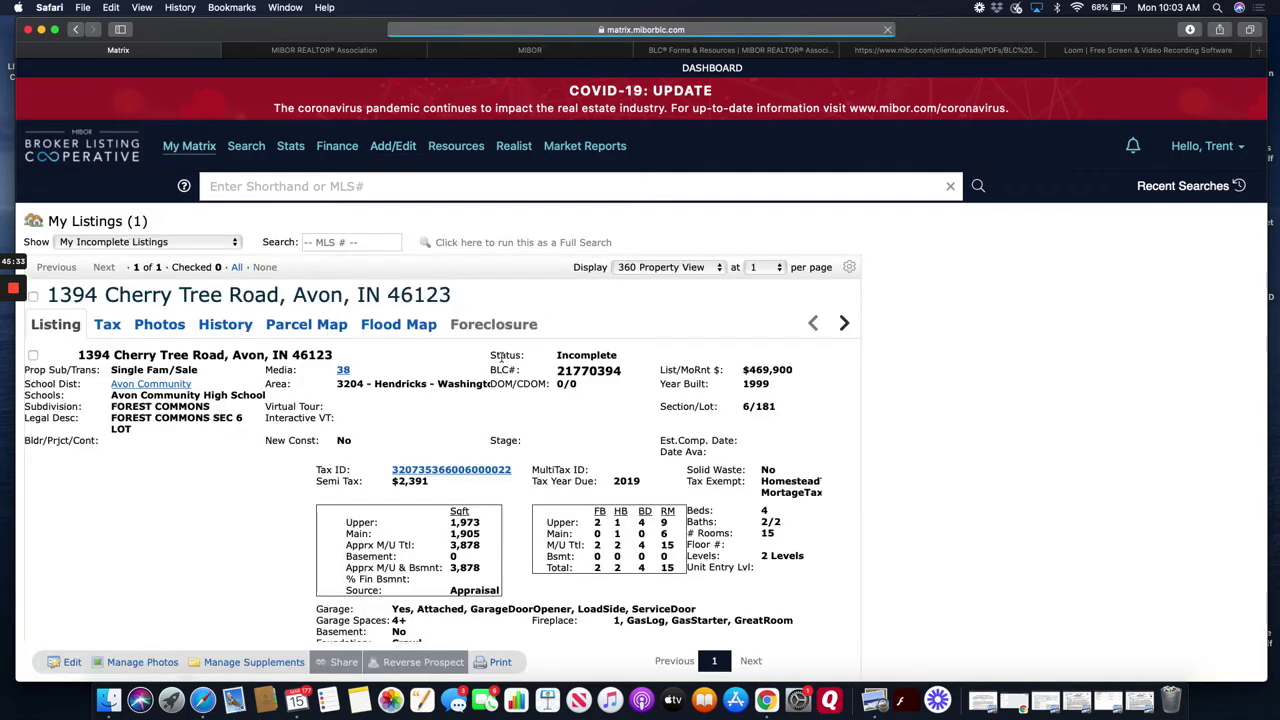
pyautogui.scroll(-5, 521, 430)
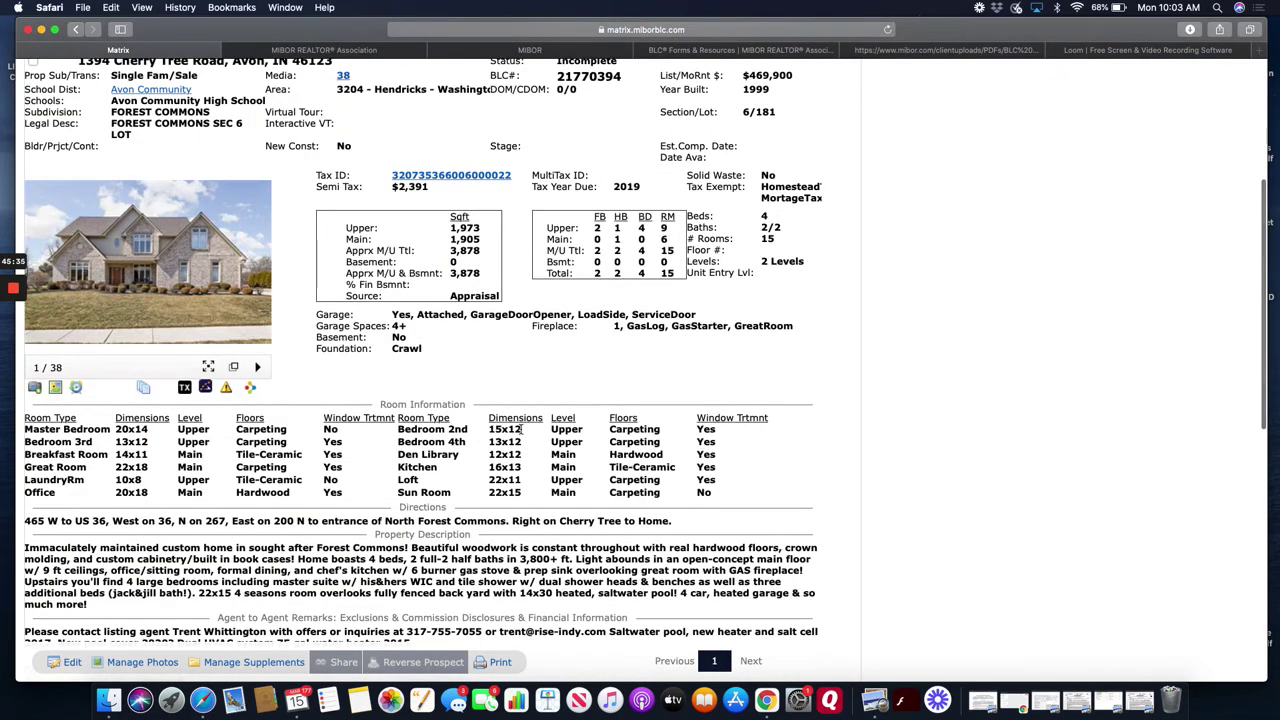
pyautogui.scroll(1, 521, 430)
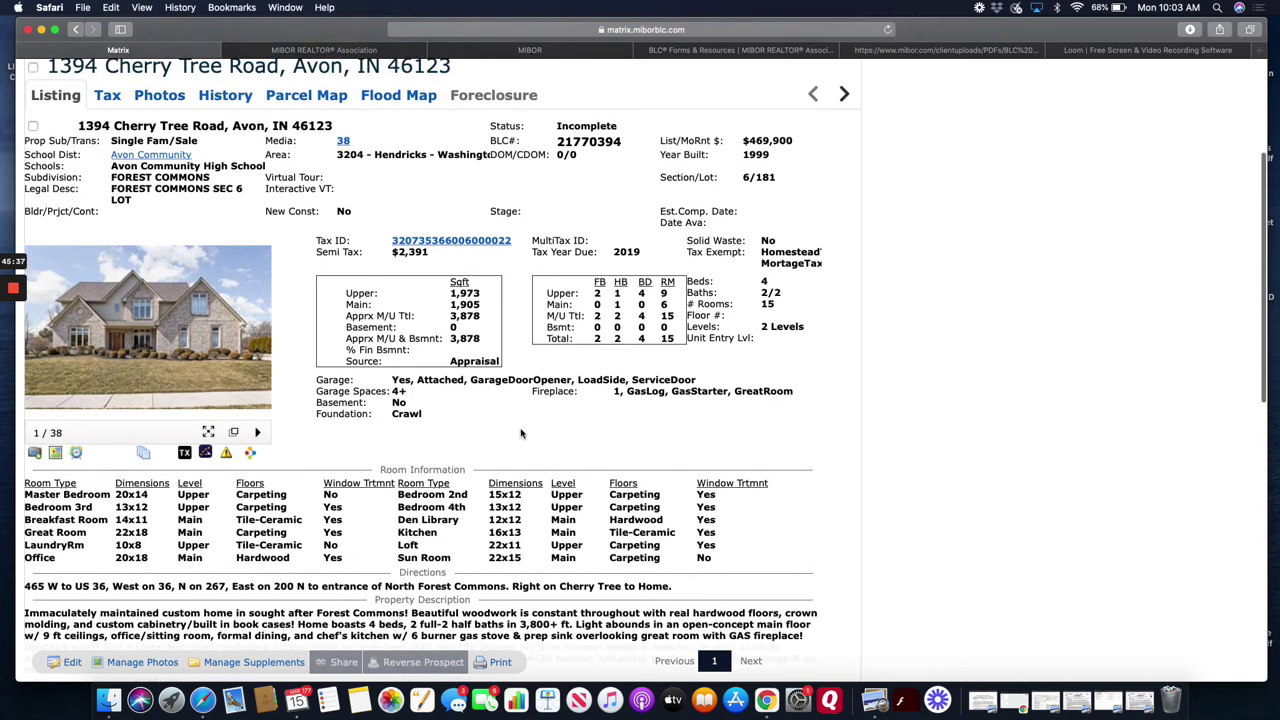
pyautogui.scroll(-1, 521, 433)
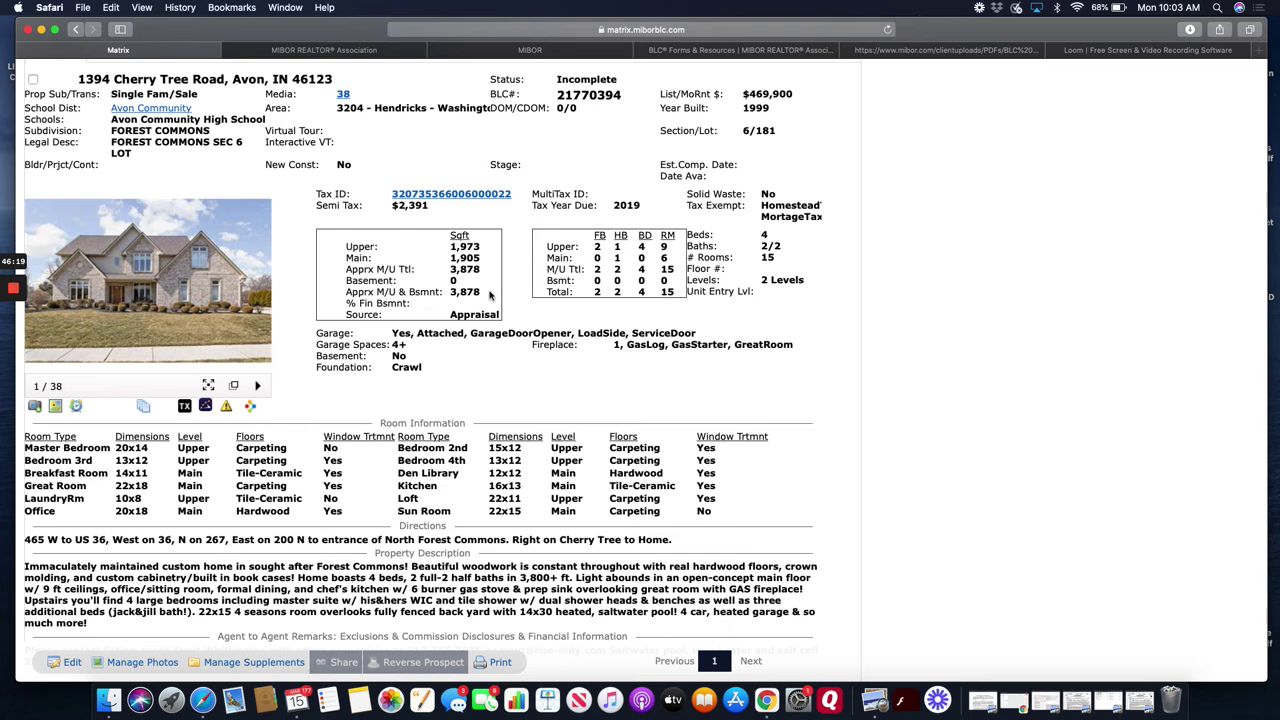
pyautogui.scroll(5, 490, 296)
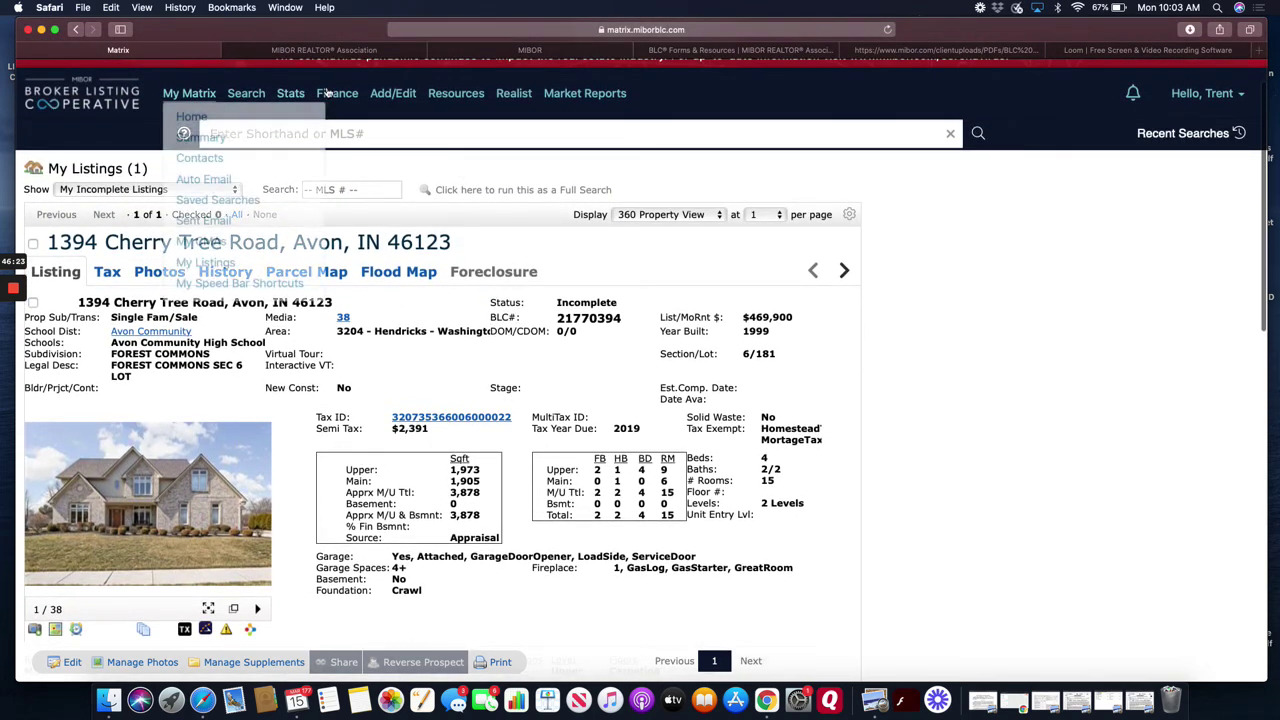
pyautogui.moveTo(337, 96)
pyautogui.click(392, 94)
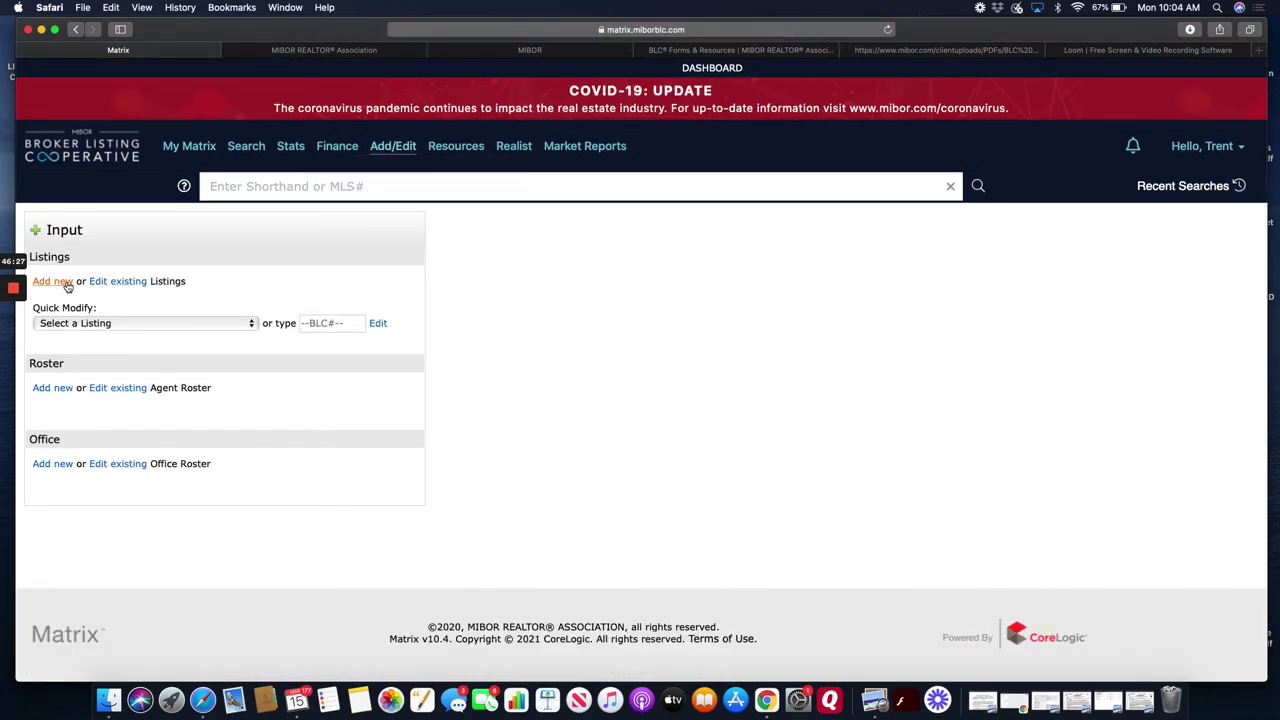
# - Begin a new listing with Add new and choose Add/Modify Residential
pyautogui.click(66, 284)
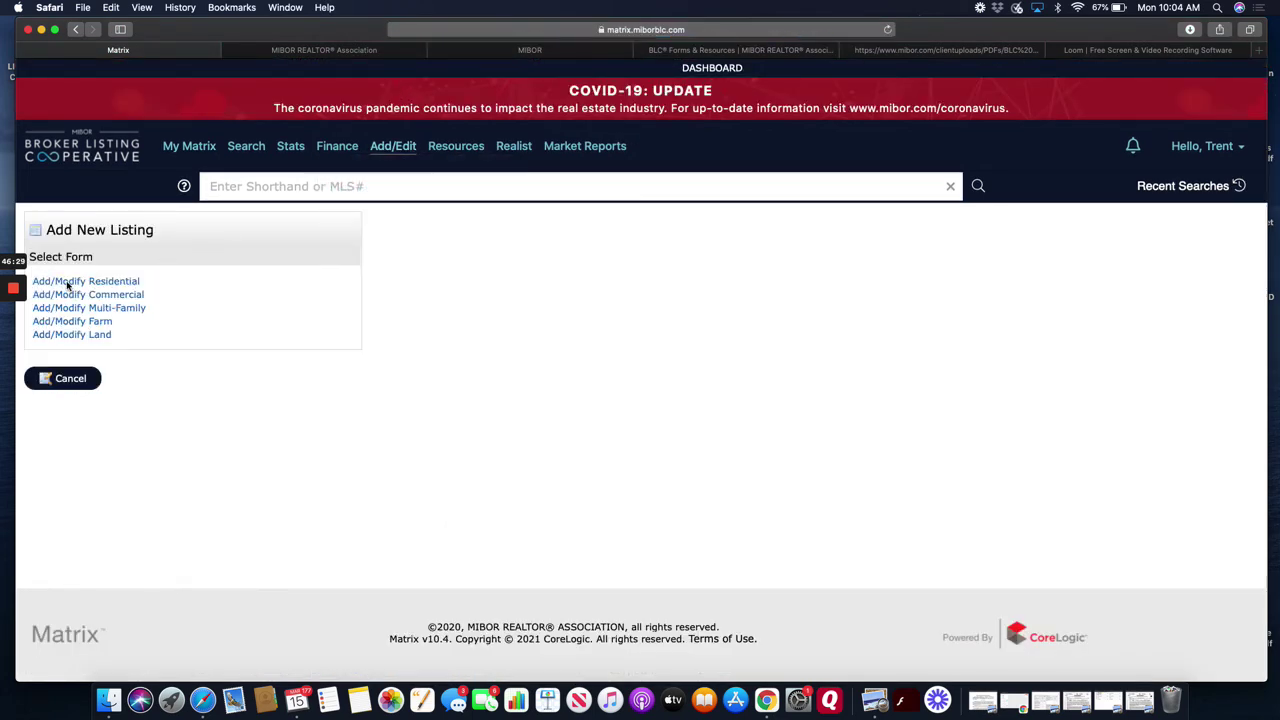
pyautogui.click(73, 284)
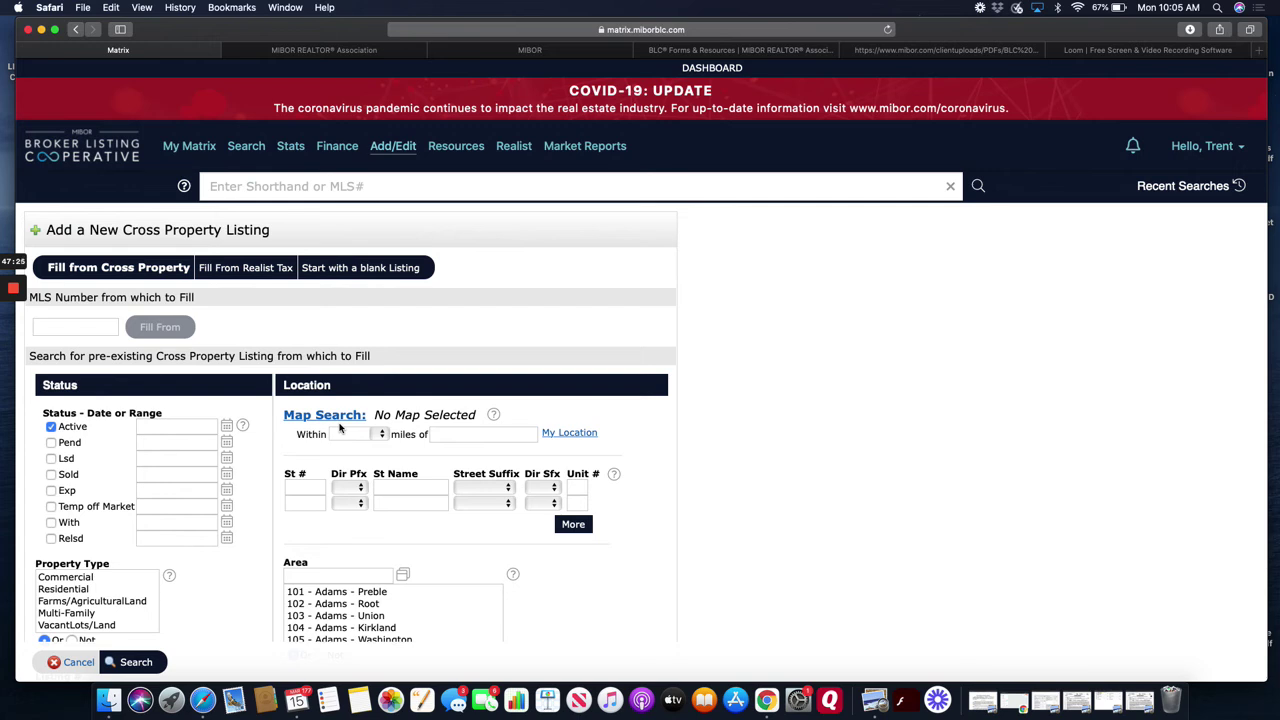
pyautogui.click(247, 269)
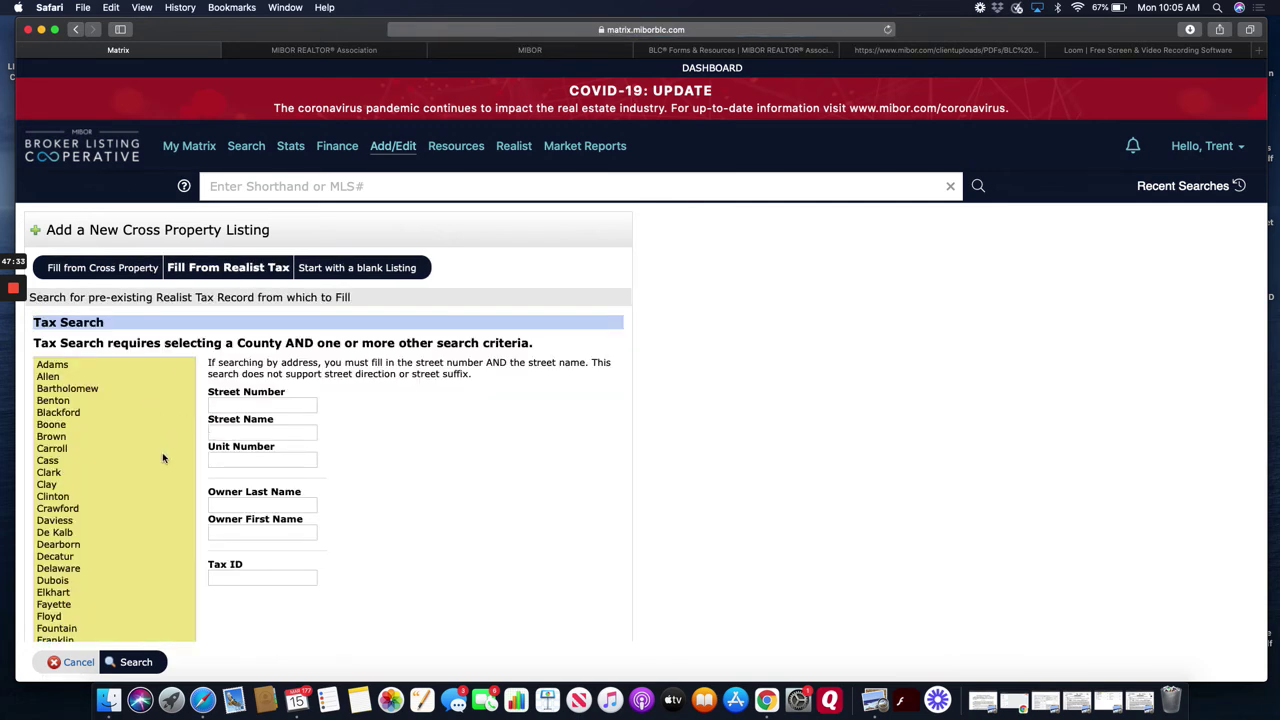
pyautogui.scroll(-5, 162, 452)
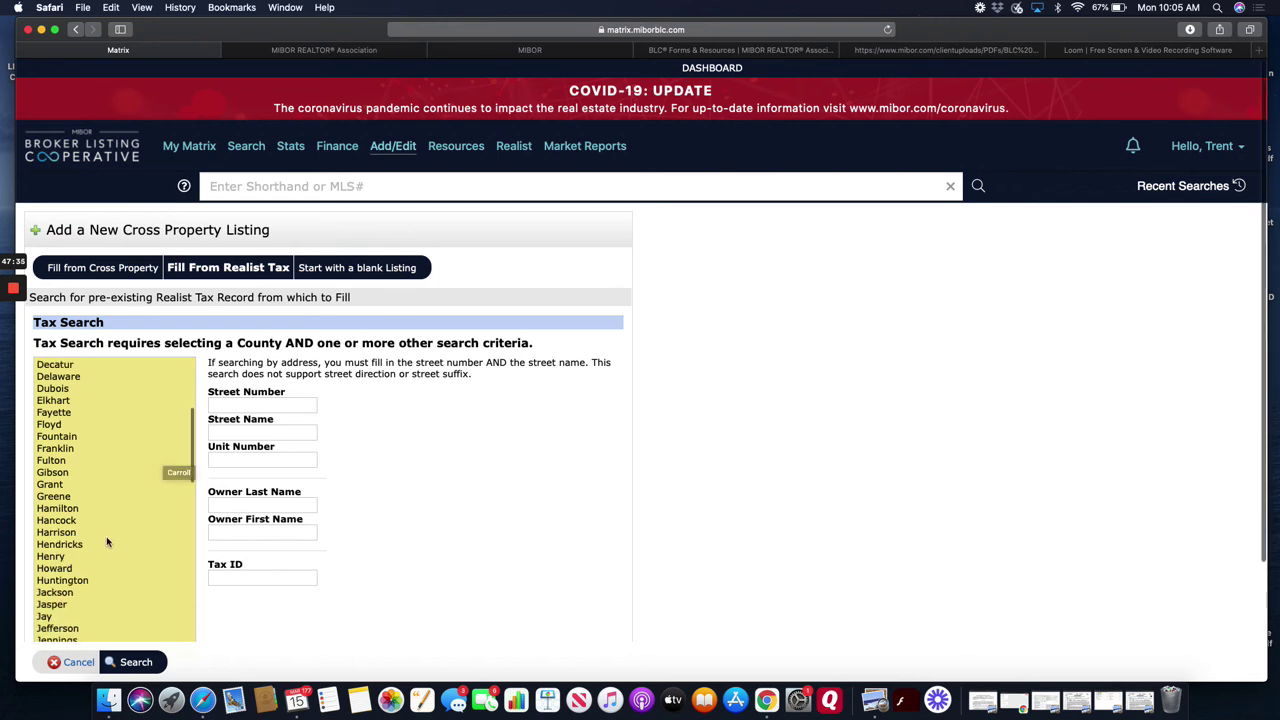
pyautogui.click(106, 544)
pyautogui.scroll(-1, 290, 475)
pyautogui.click(265, 361)
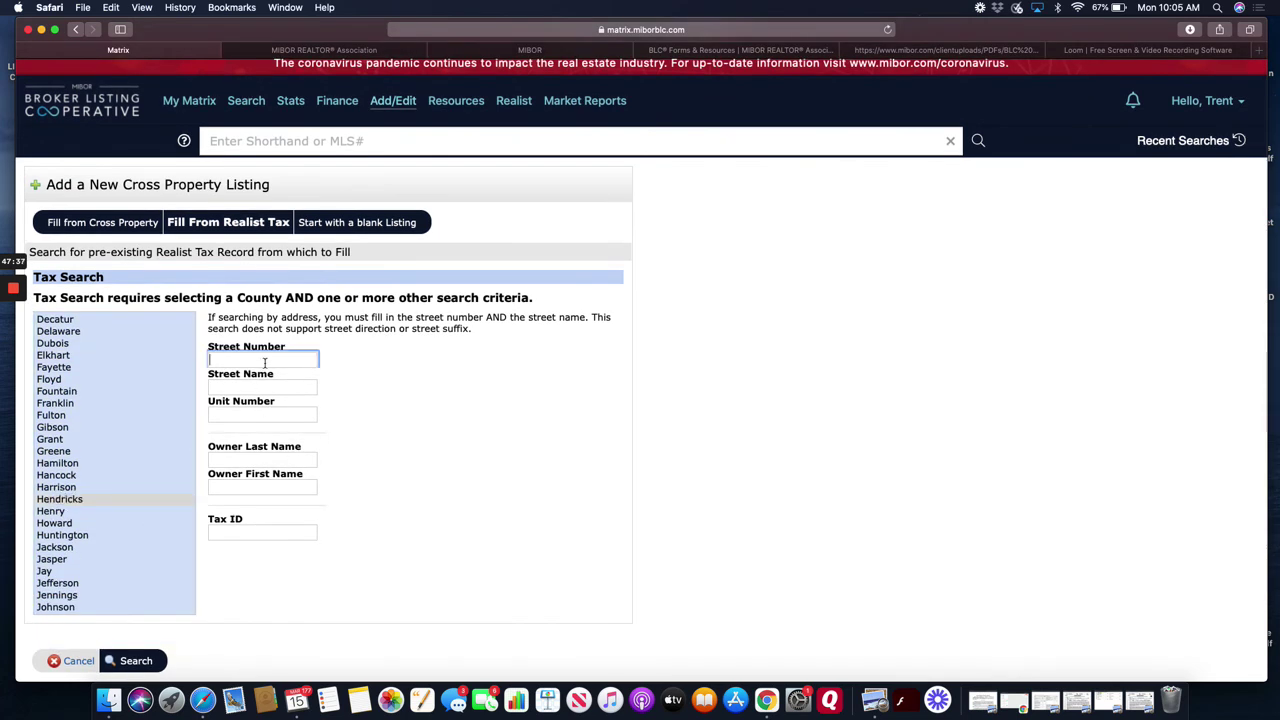
pyautogui.click(264, 458)
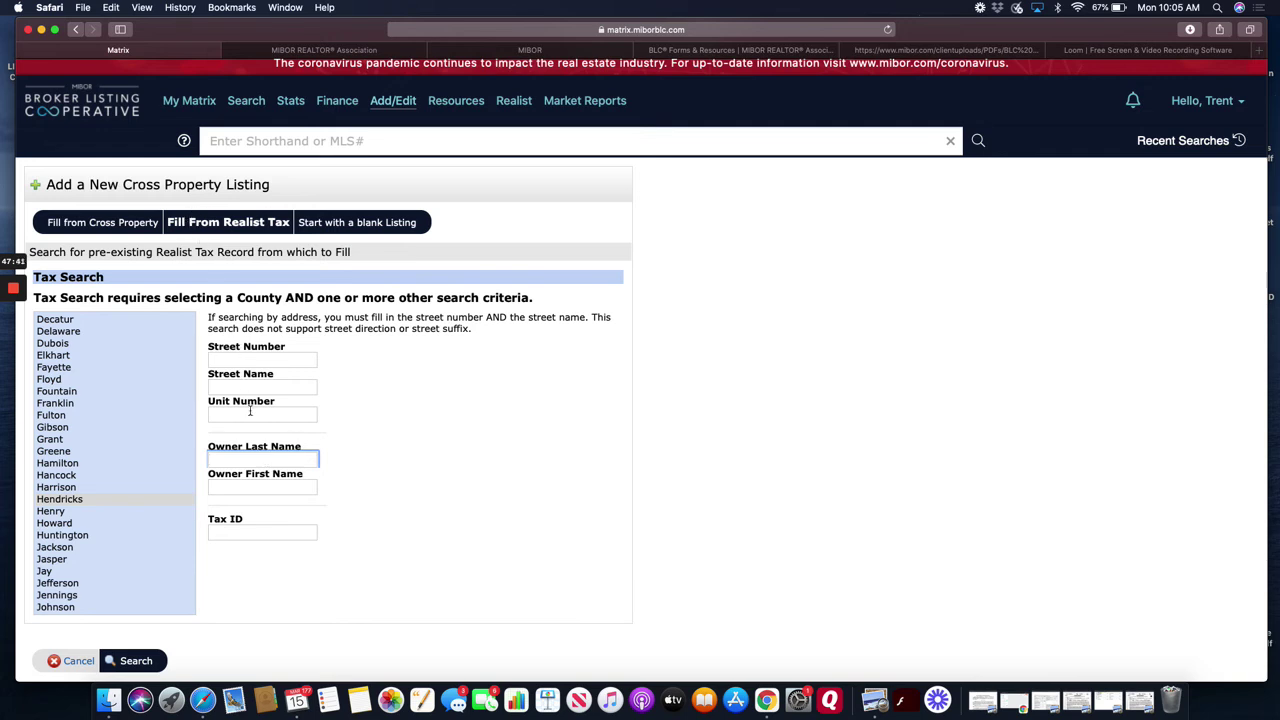
pyautogui.click(251, 358)
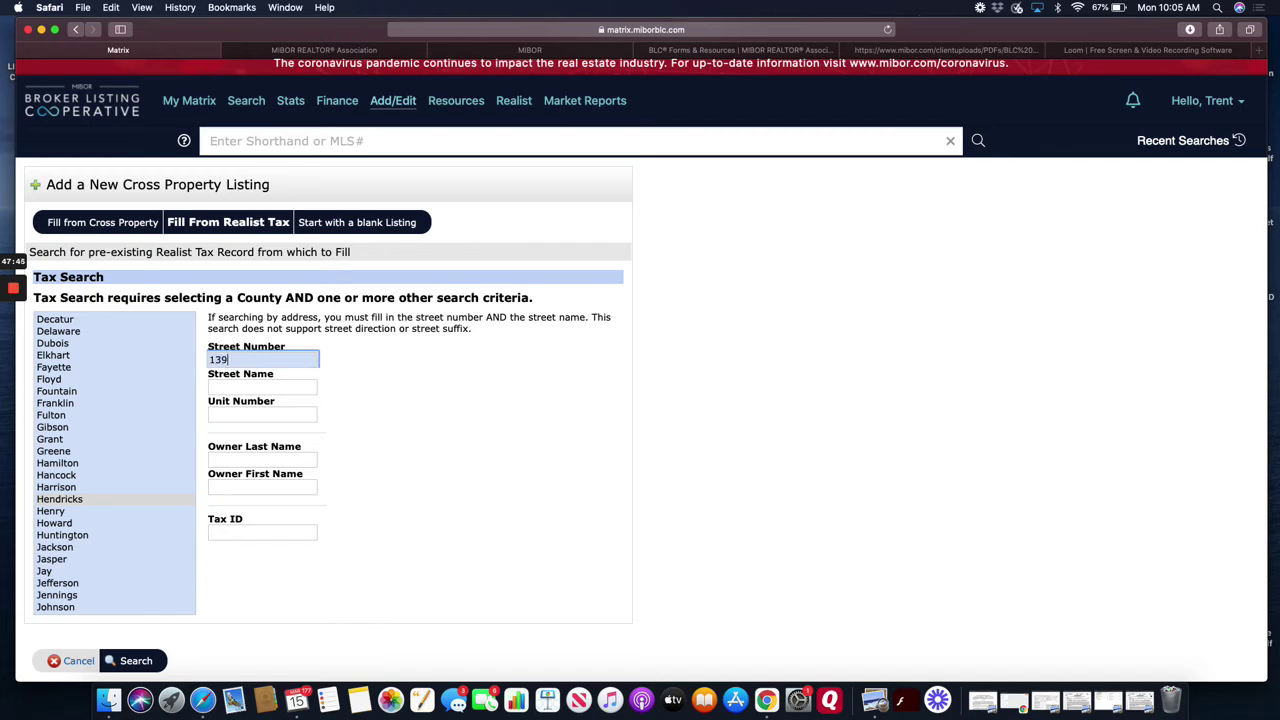
pyautogui.press('Tab')
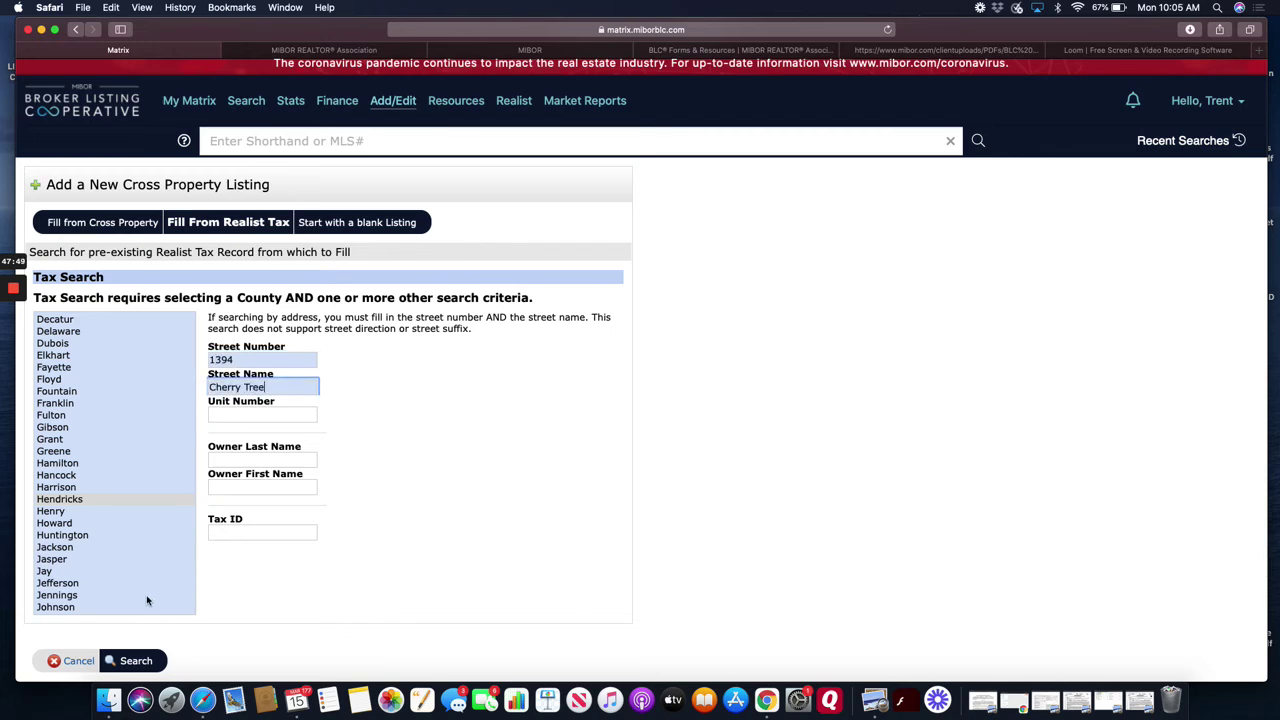
pyautogui.click(138, 663)
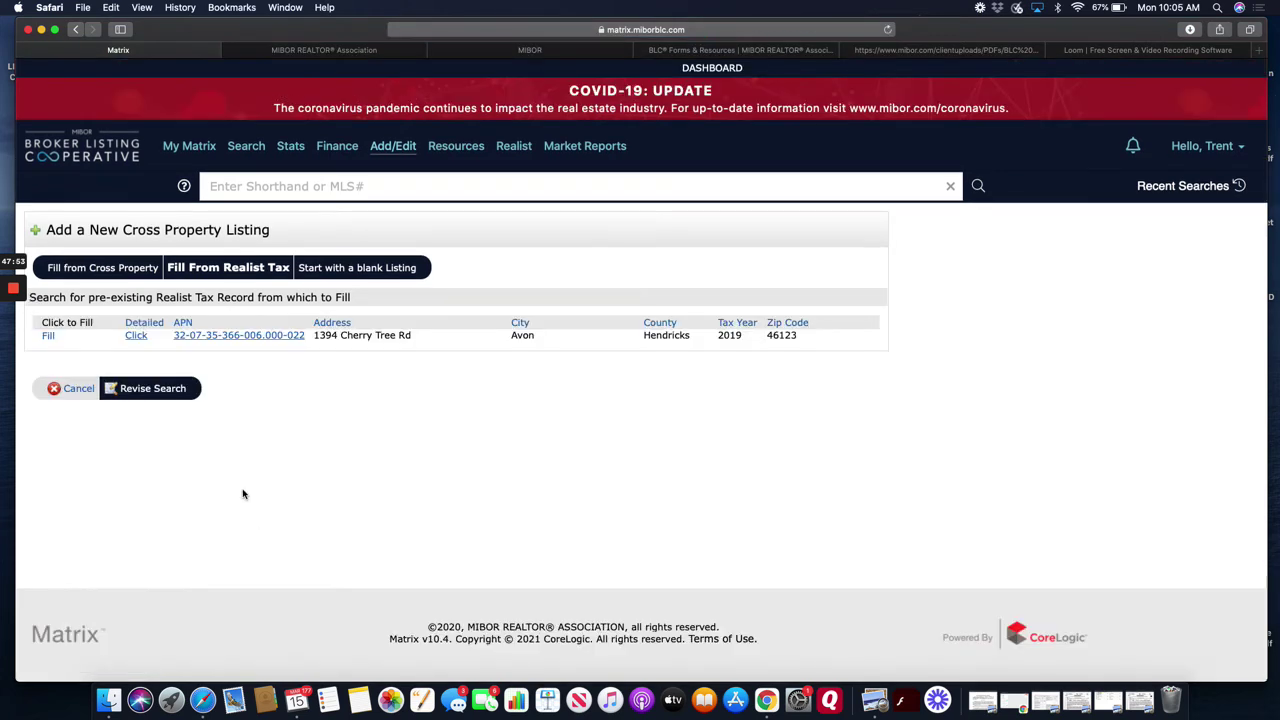
# - Fill the listing from the tax record and check the Rooms/Sq.Ft, Tax/Finance/Association and Location tabs
pyautogui.click(48, 336)
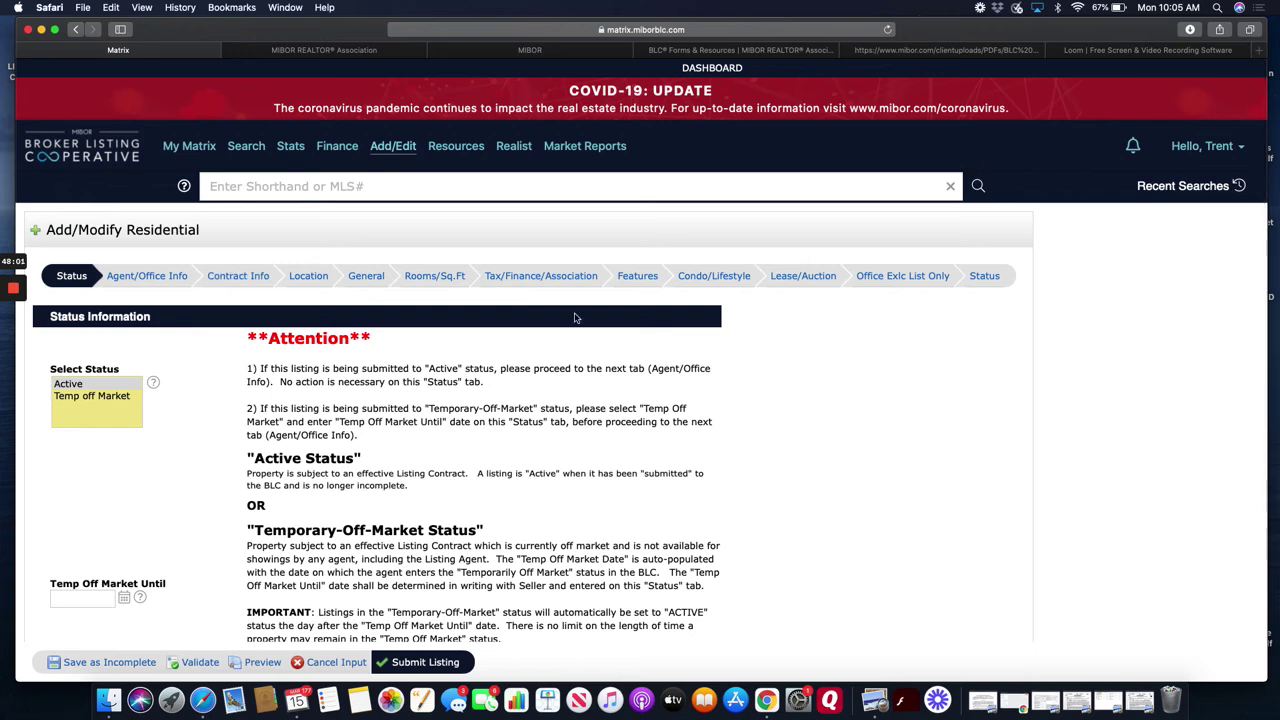
pyautogui.click(430, 277)
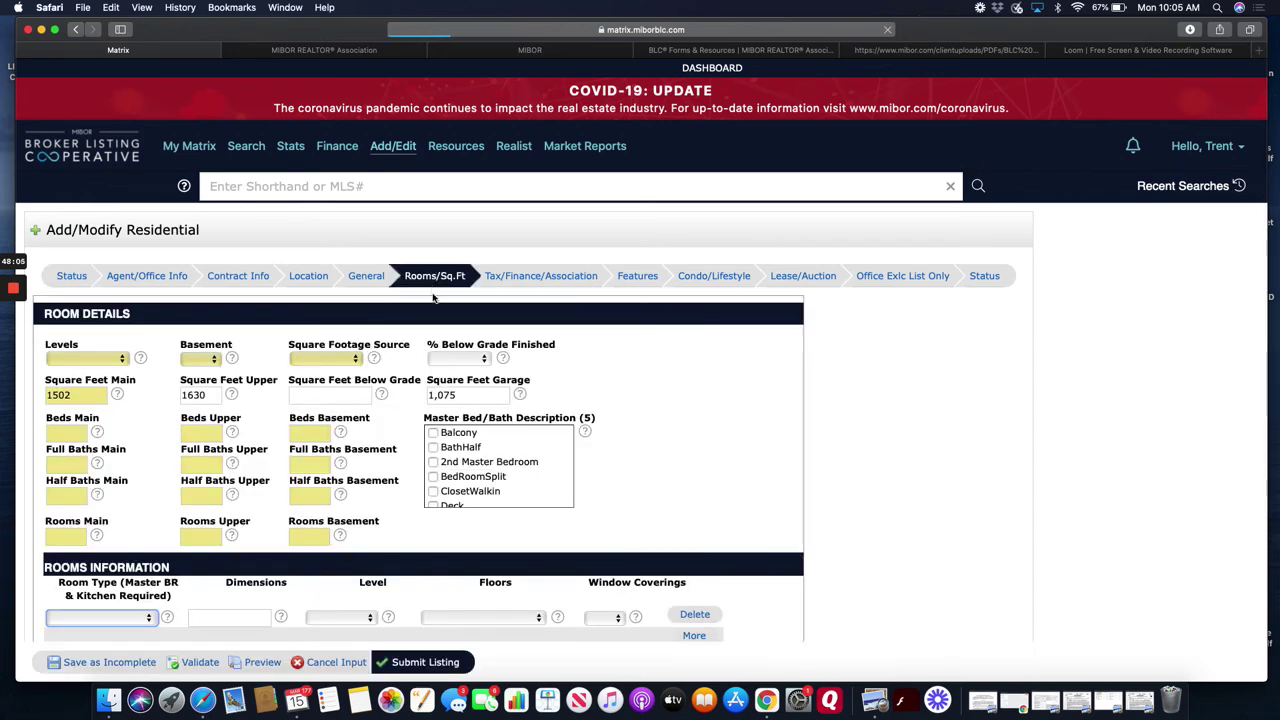
pyautogui.scroll(-3, 424, 392)
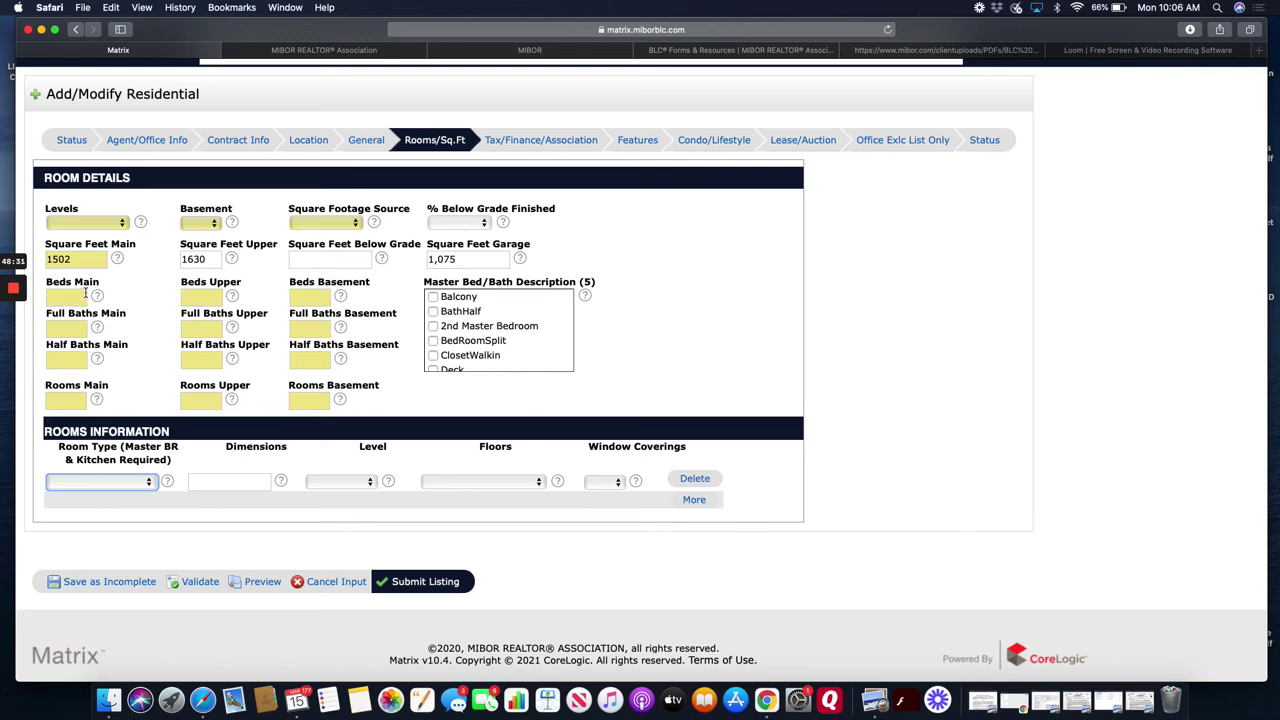
pyautogui.click(521, 140)
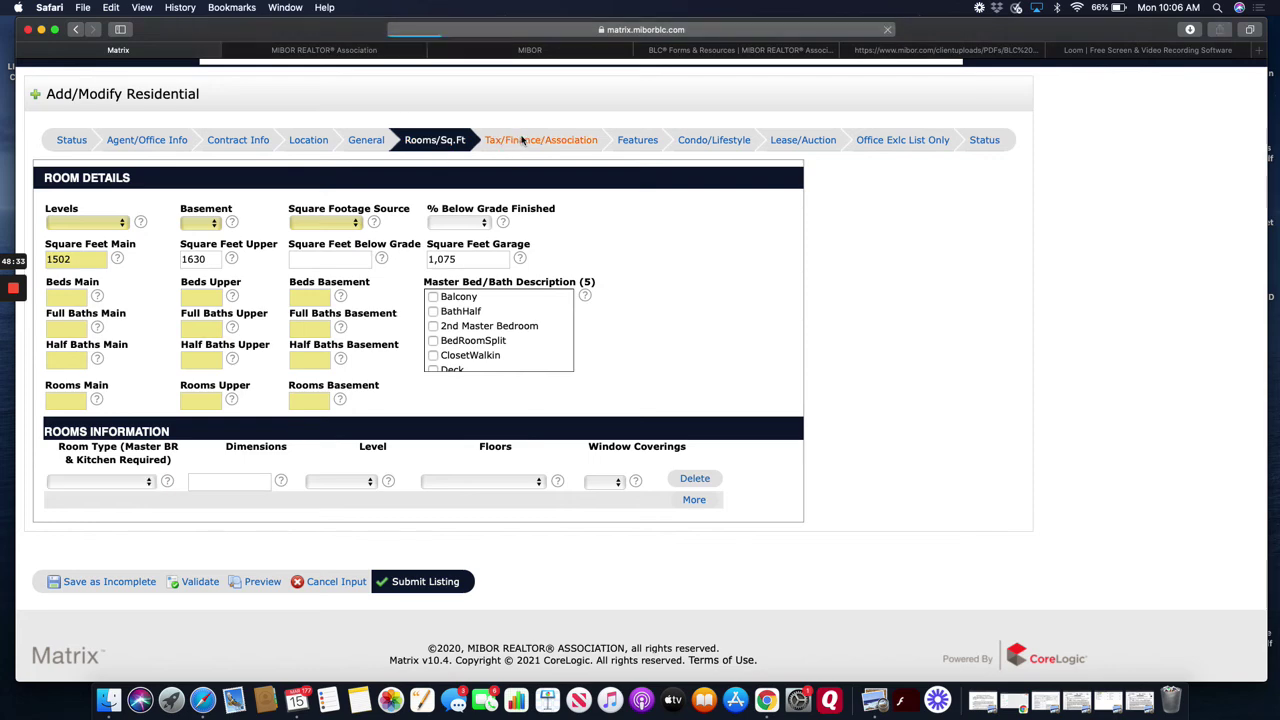
pyautogui.scroll(-5, 600, 451)
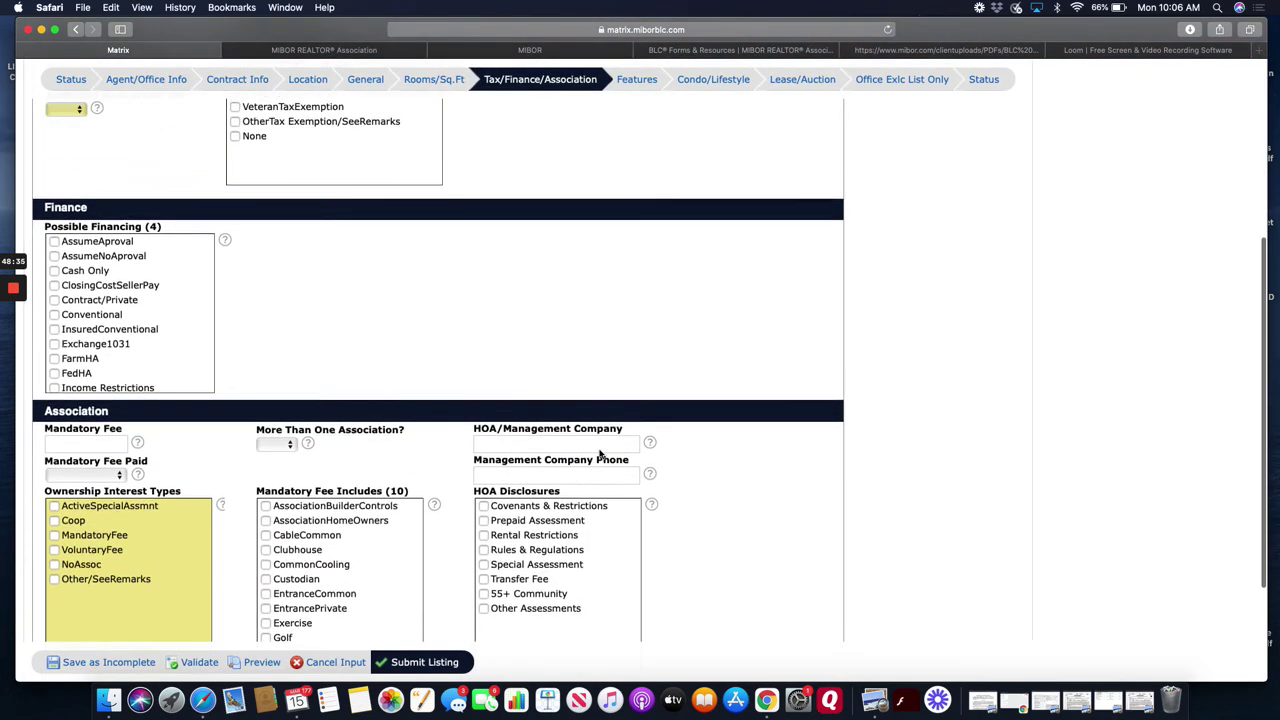
pyautogui.click(310, 80)
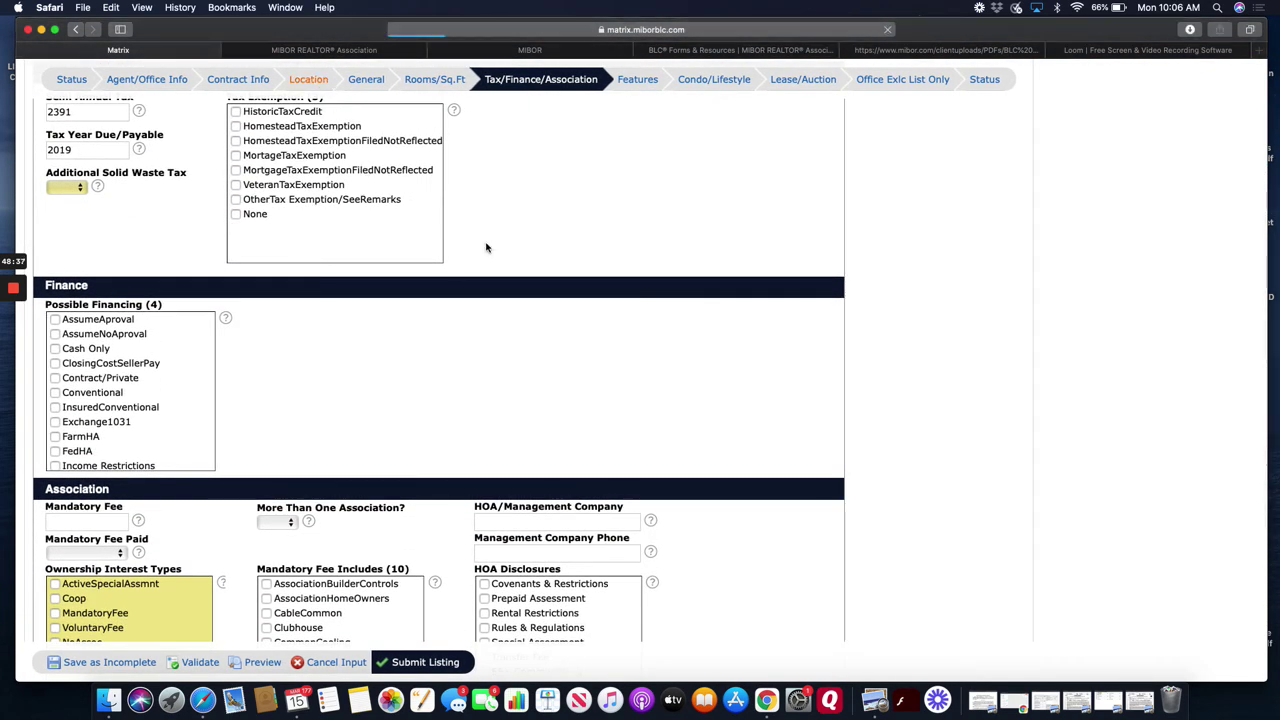
pyautogui.scroll(-4, 715, 364)
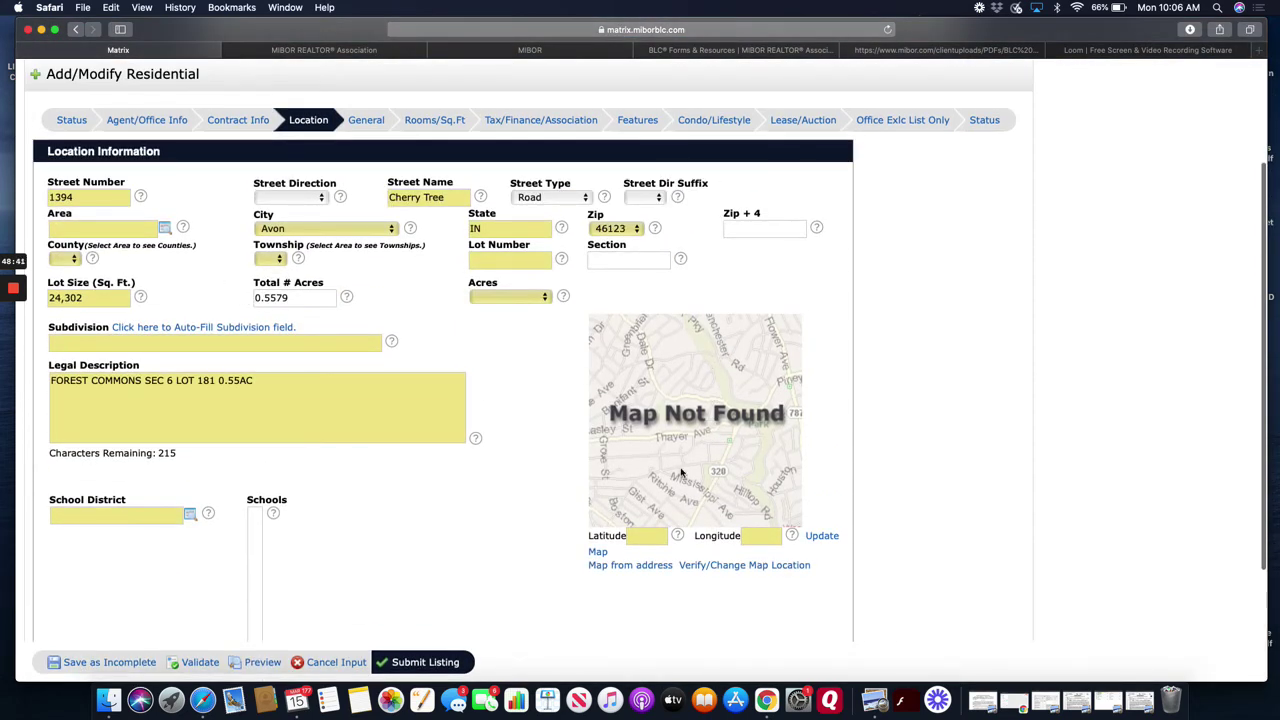
# - Use Map from address to fill the property's latitude and longitude on the Location tab
pyautogui.click(614, 568)
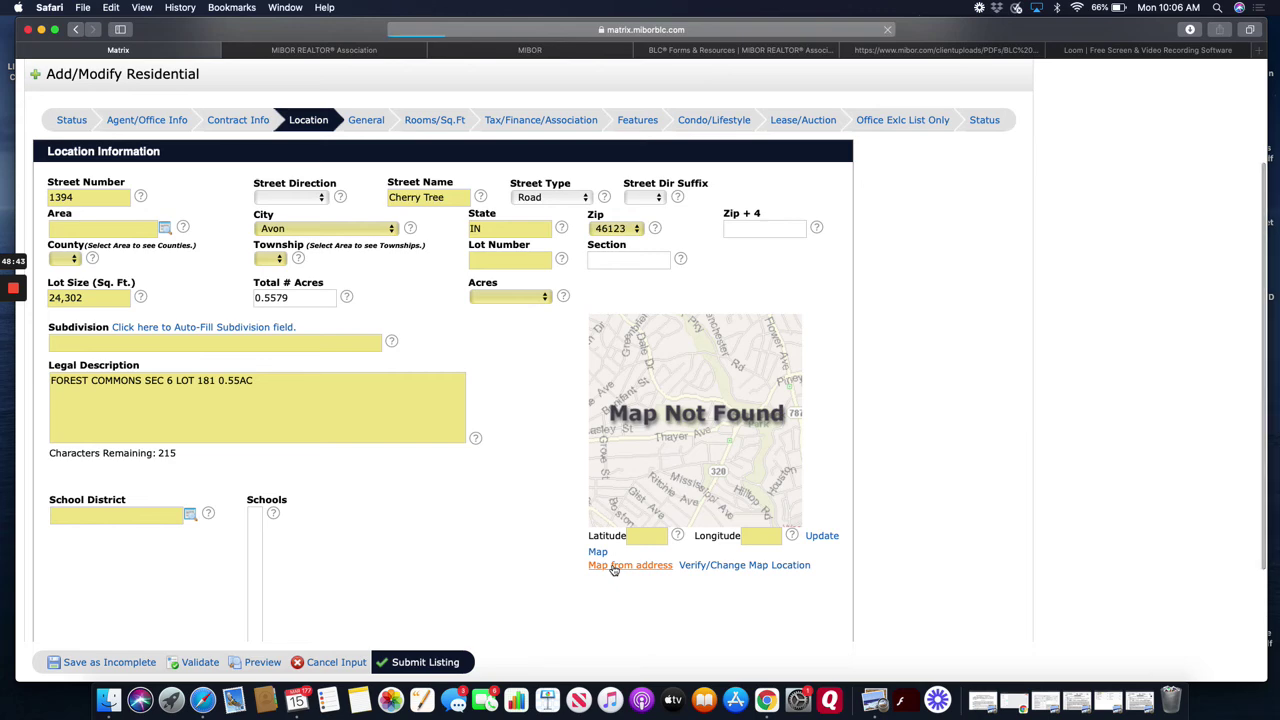
pyautogui.scroll(-5, 614, 569)
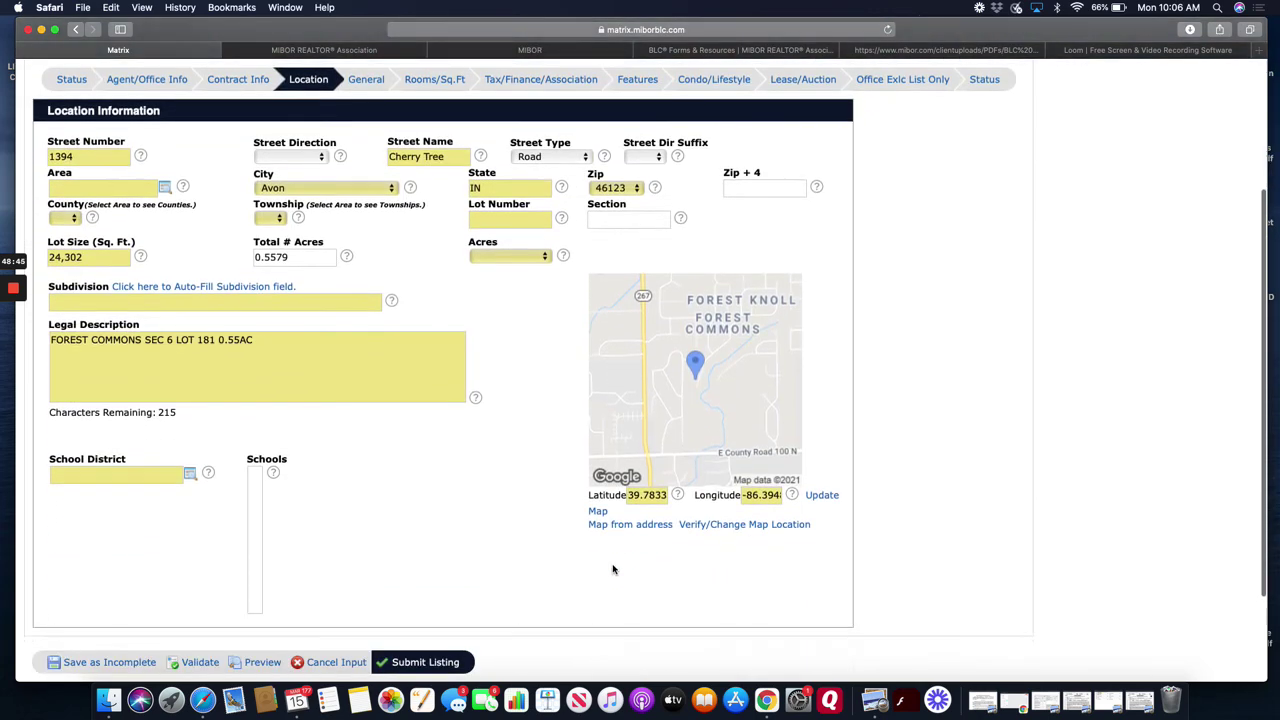
pyautogui.scroll(3, 376, 413)
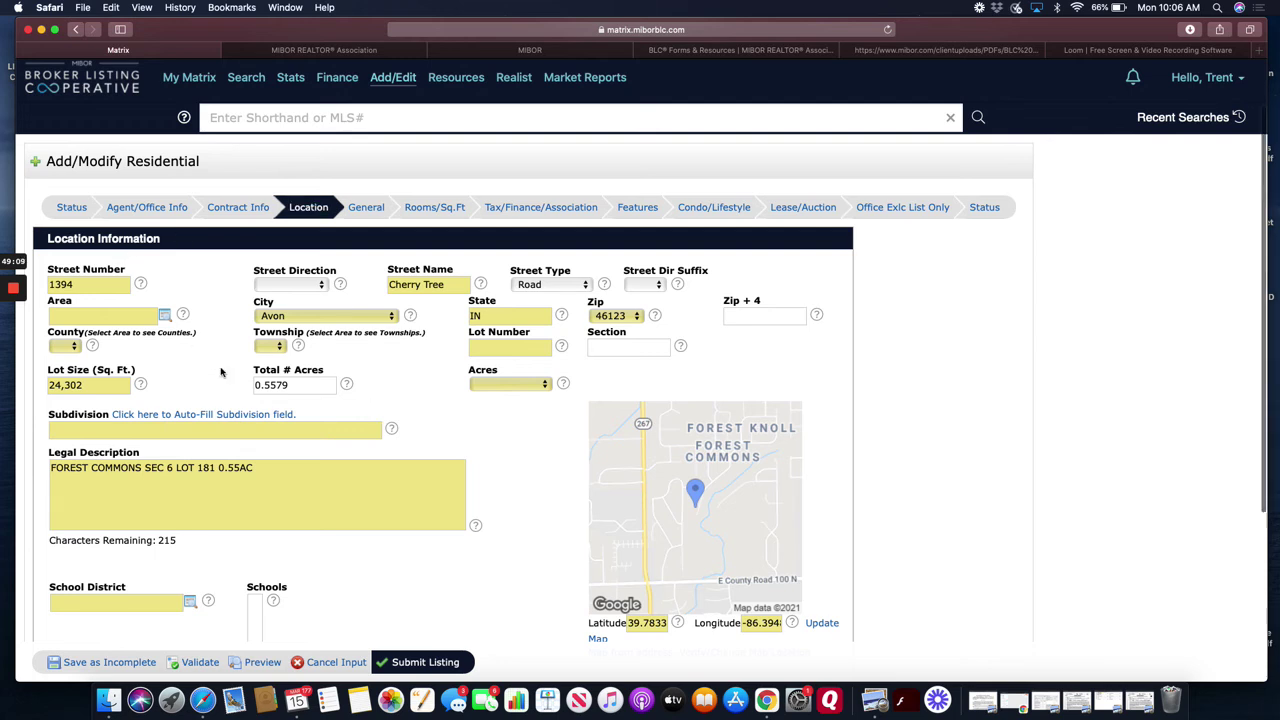
pyautogui.scroll(1, 221, 372)
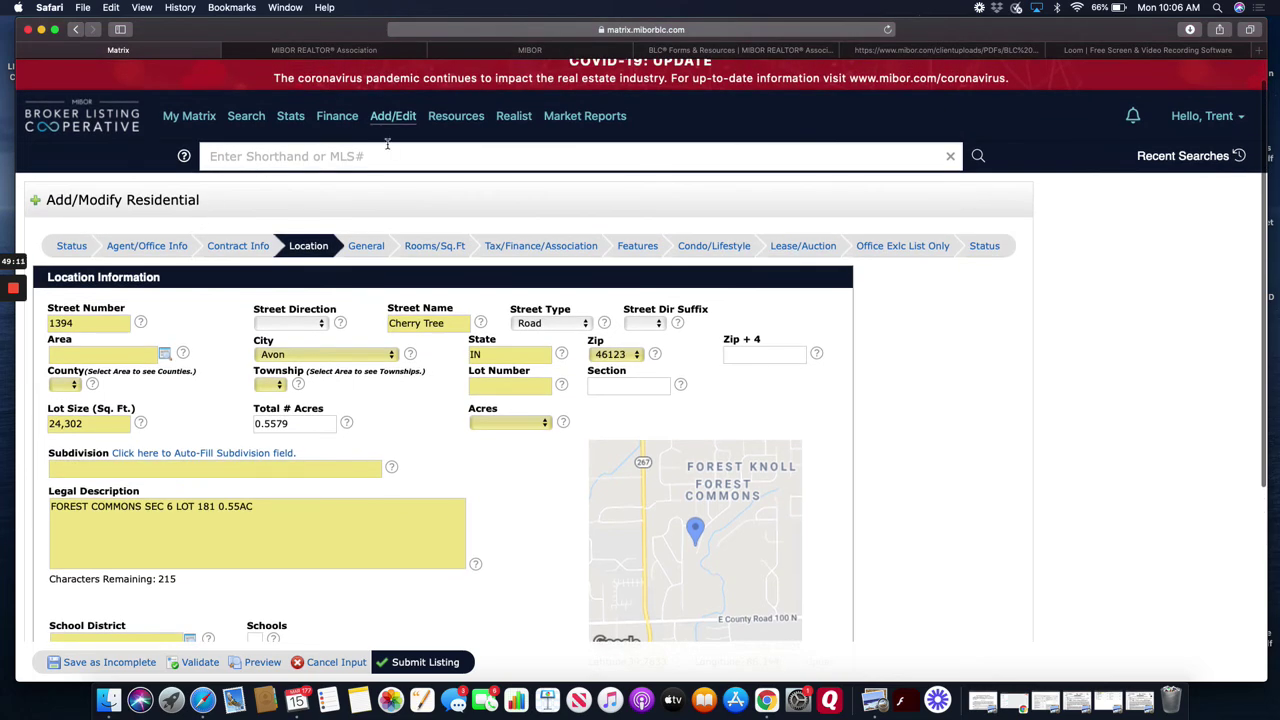
# - Open a new residential listing with a blank form, then return to the Add/Edit input page
pyautogui.click(390, 117)
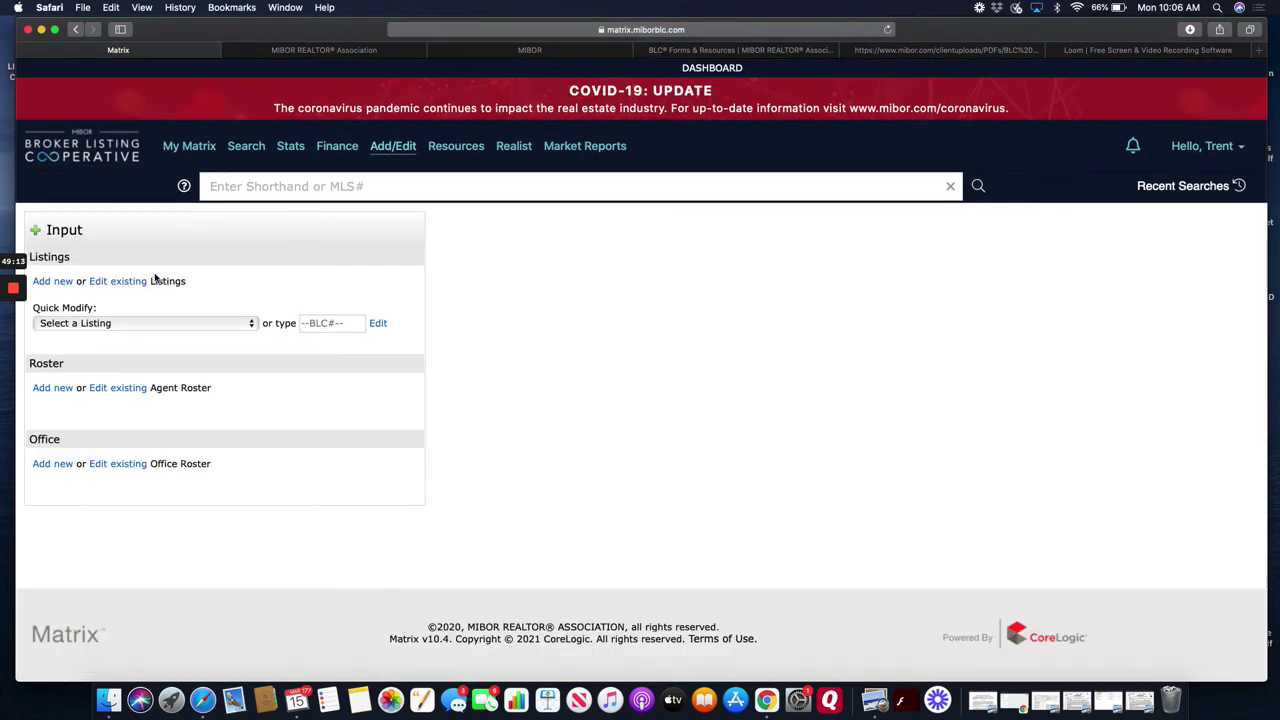
pyautogui.click(55, 281)
pyautogui.click(86, 282)
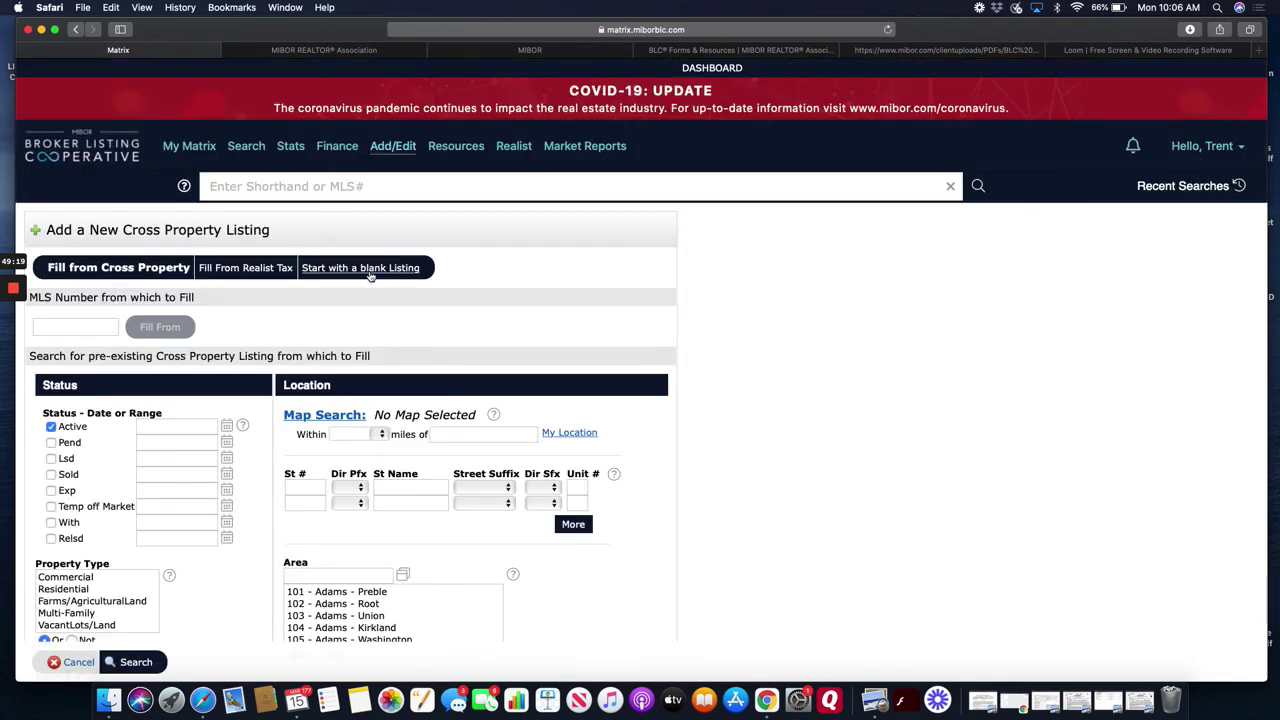
pyautogui.click(369, 274)
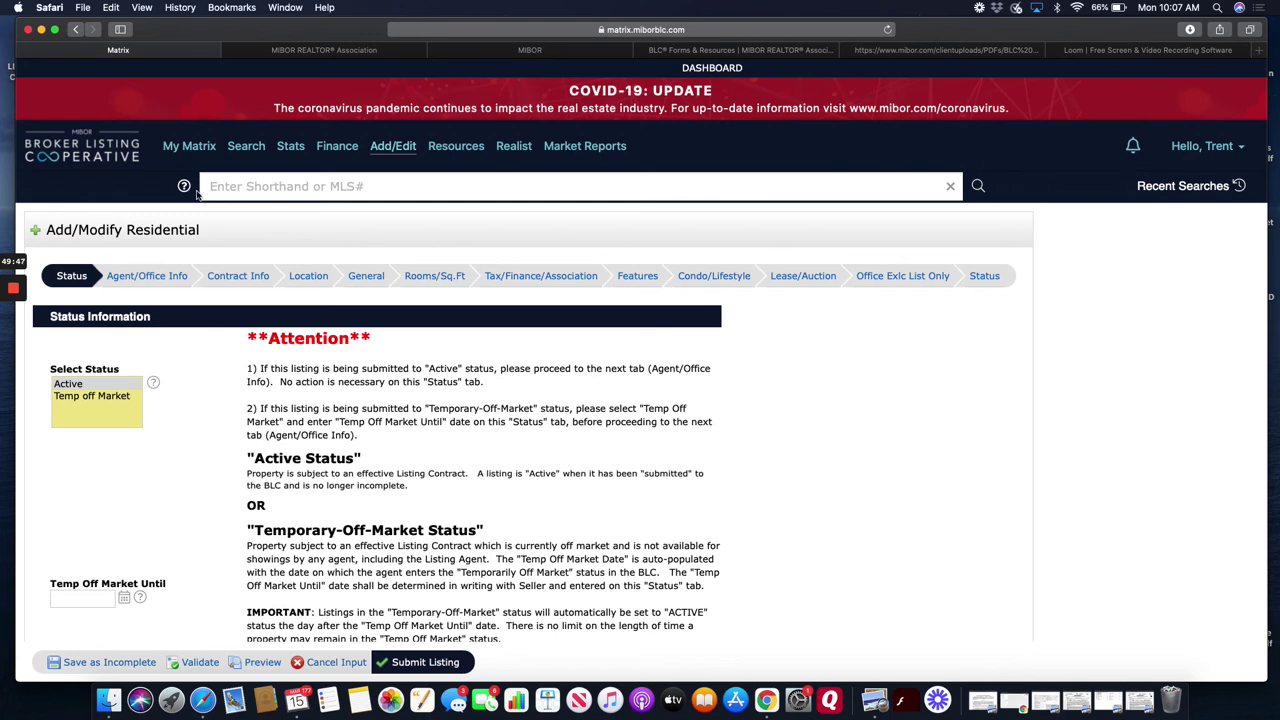
pyautogui.click(396, 148)
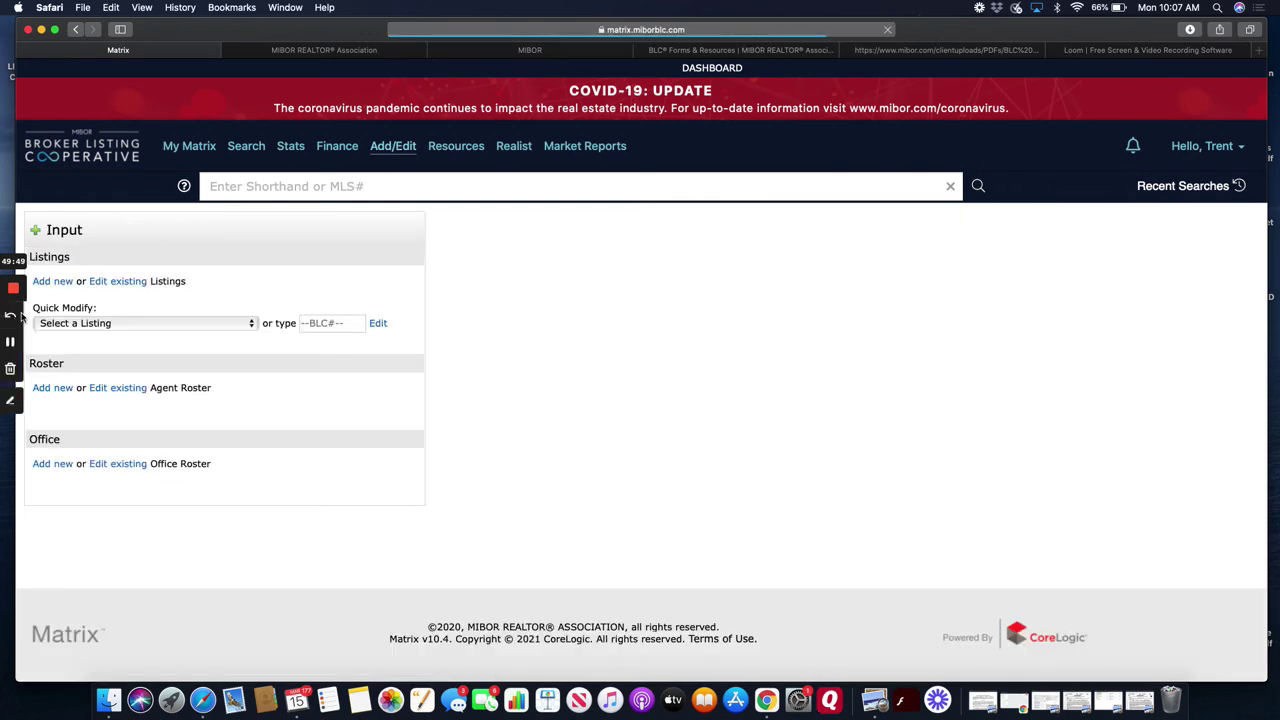
pyautogui.click(99, 324)
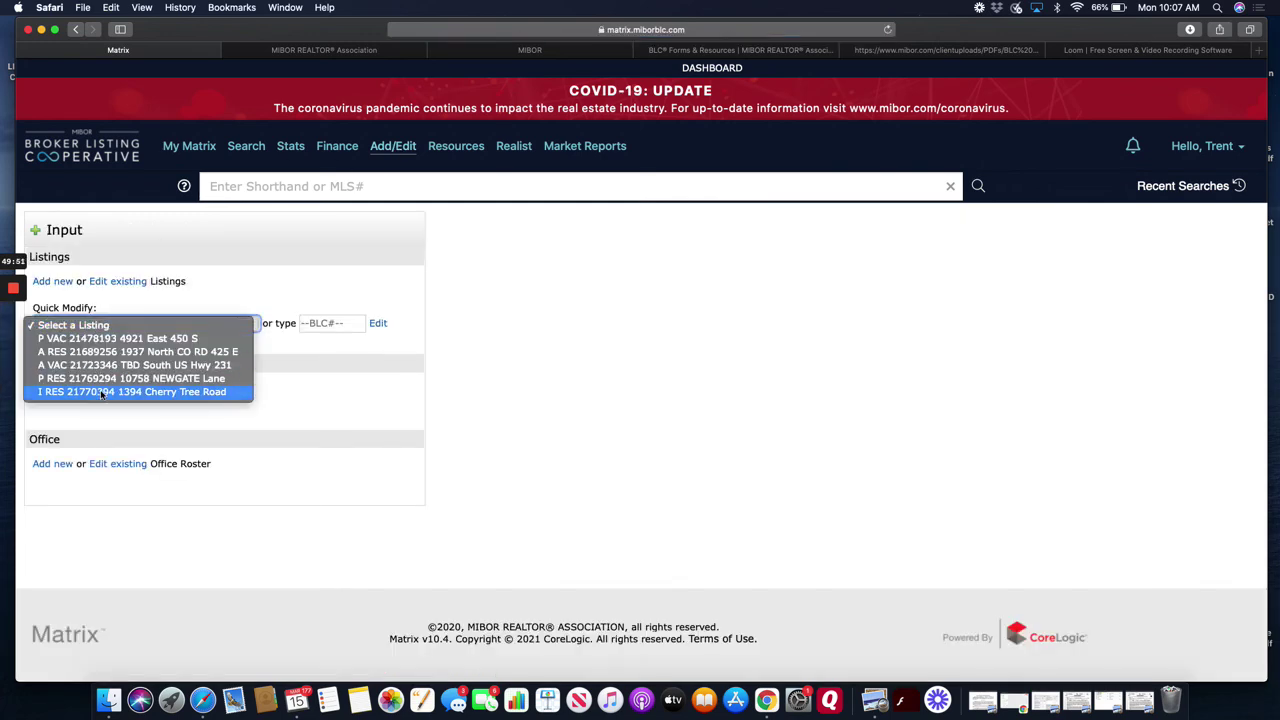
pyautogui.click(101, 392)
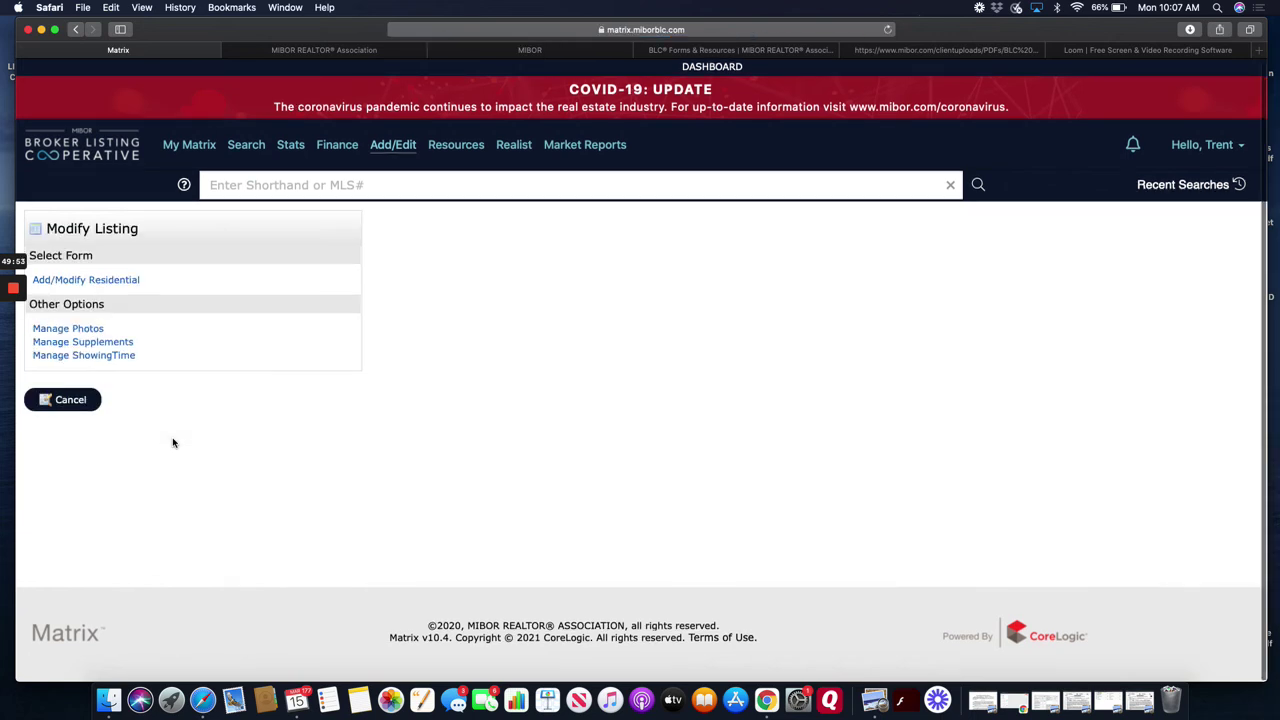
pyautogui.click(97, 333)
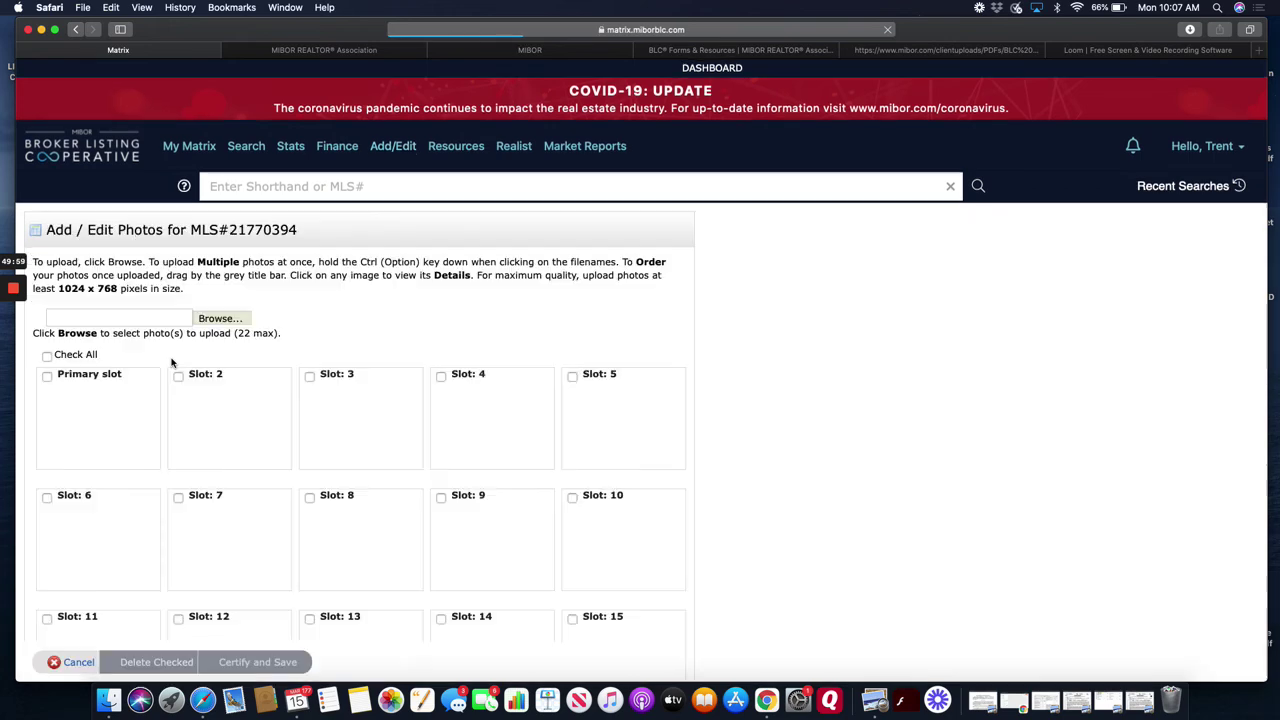
pyautogui.scroll(-10, 383, 497)
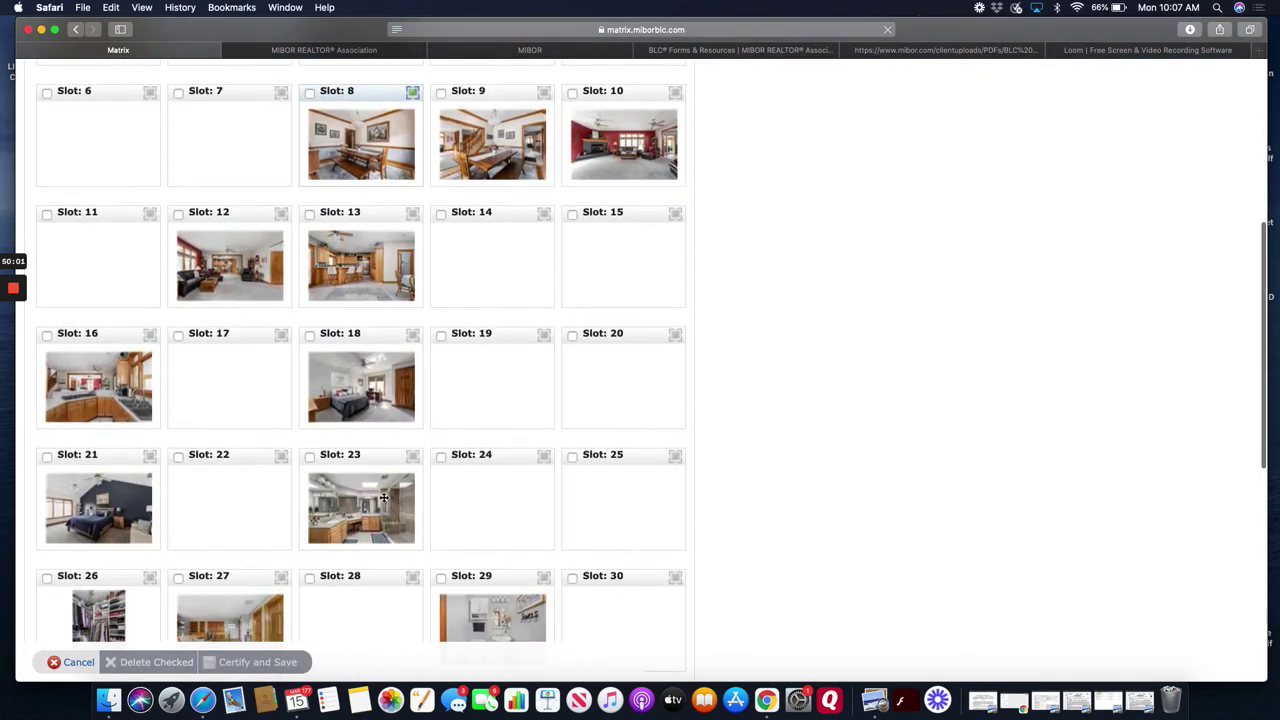
pyautogui.scroll(2, 383, 500)
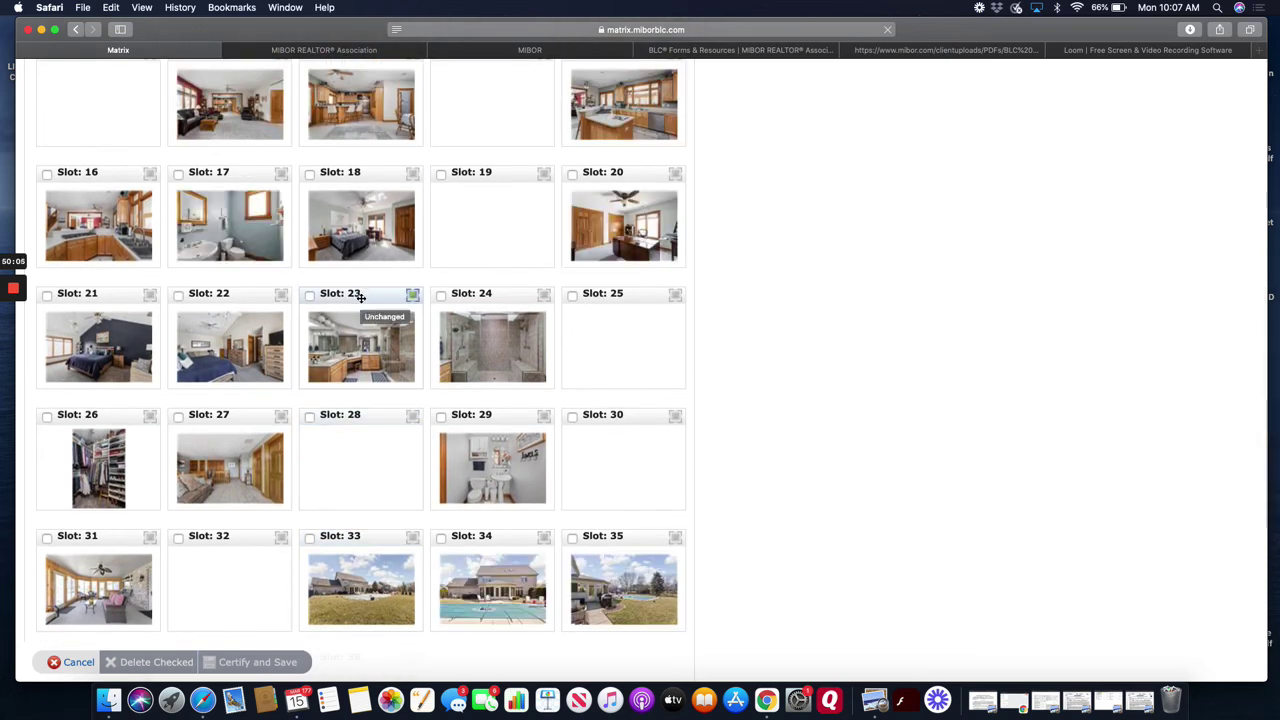
pyautogui.moveTo(360, 297)
pyautogui.mouseDown()
pyautogui.moveTo(223, 307)
pyautogui.moveTo(336, 300)
pyautogui.mouseUp()
pyautogui.scroll(9, 338, 304)
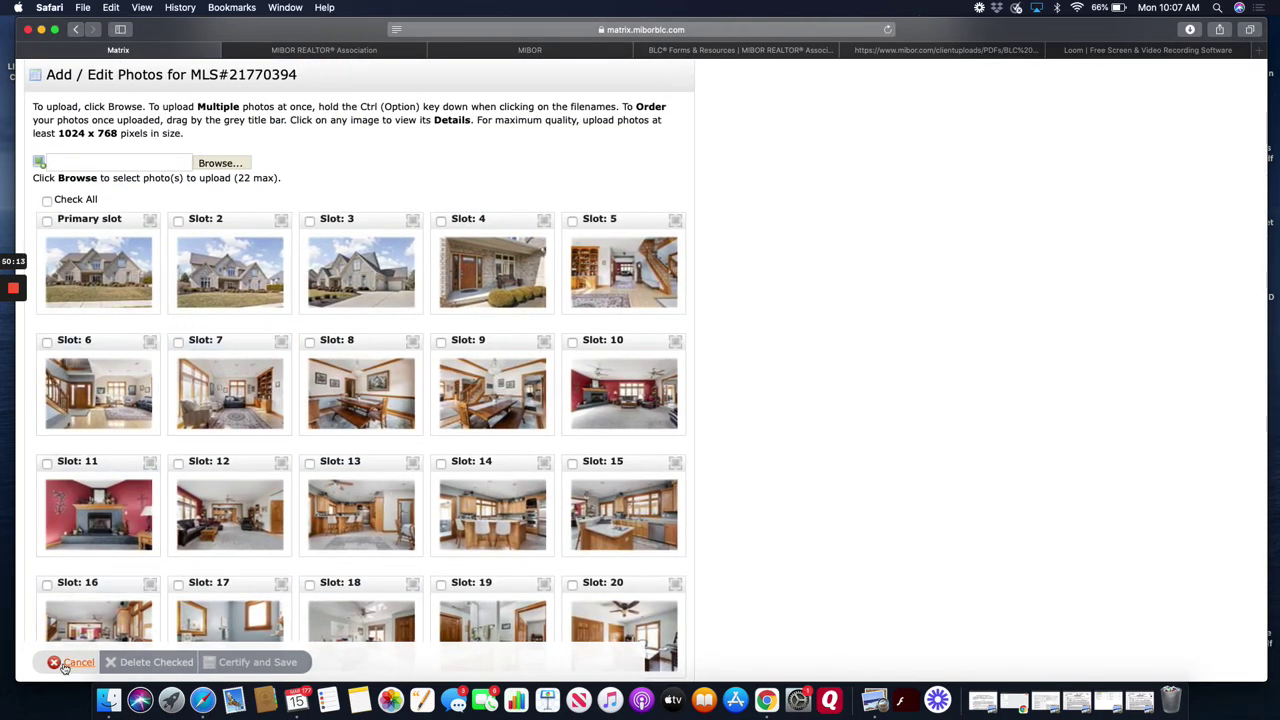
pyautogui.scroll(1, 193, 484)
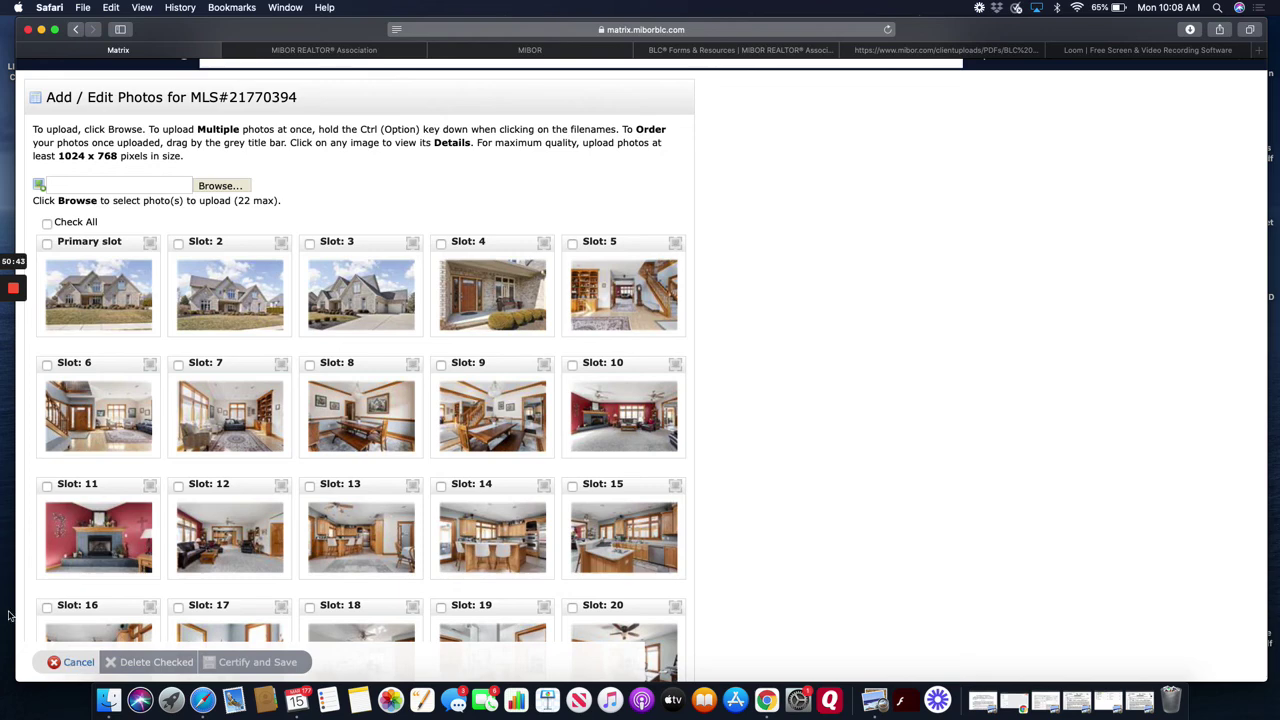
pyautogui.scroll(-2, 194, 560)
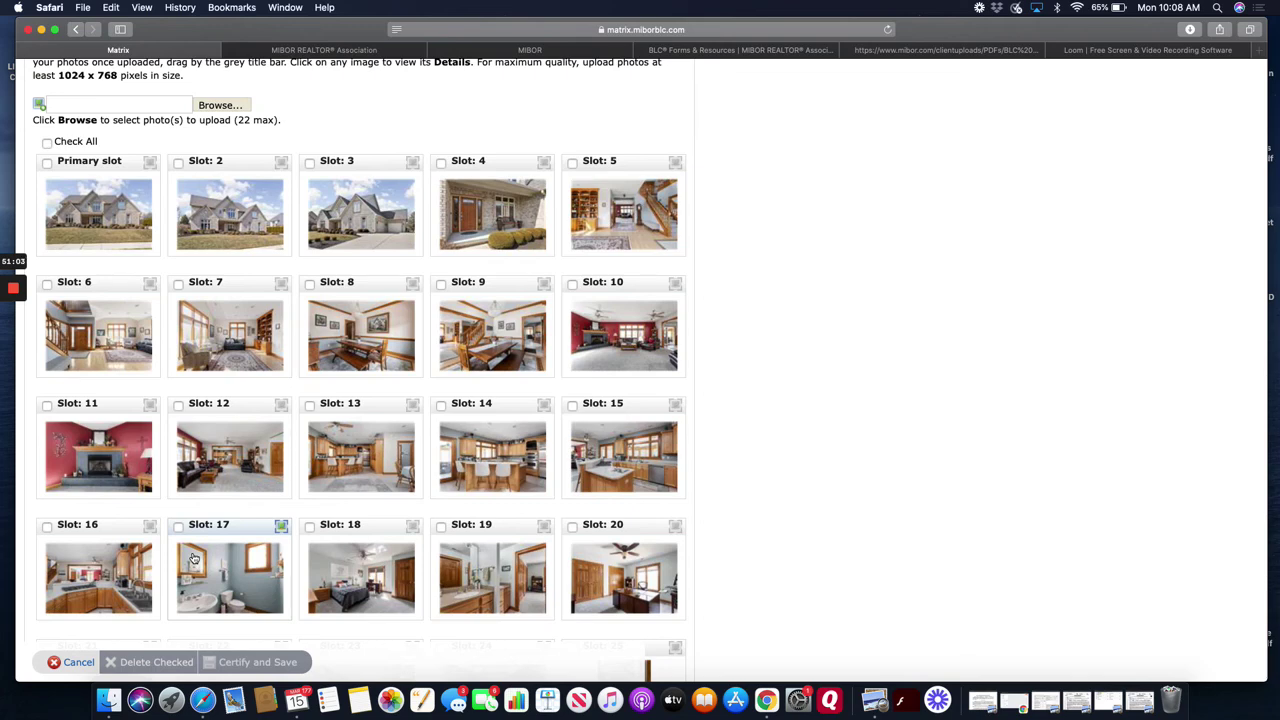
pyautogui.click(78, 663)
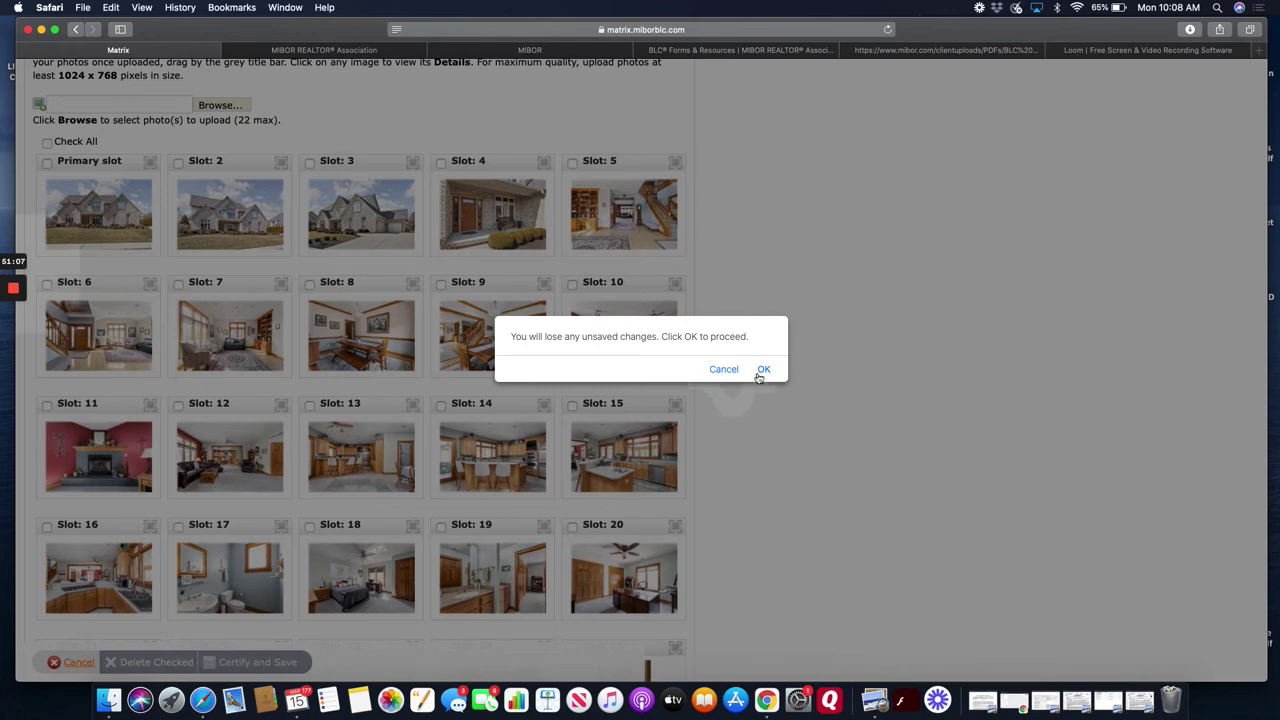
pyautogui.click(760, 372)
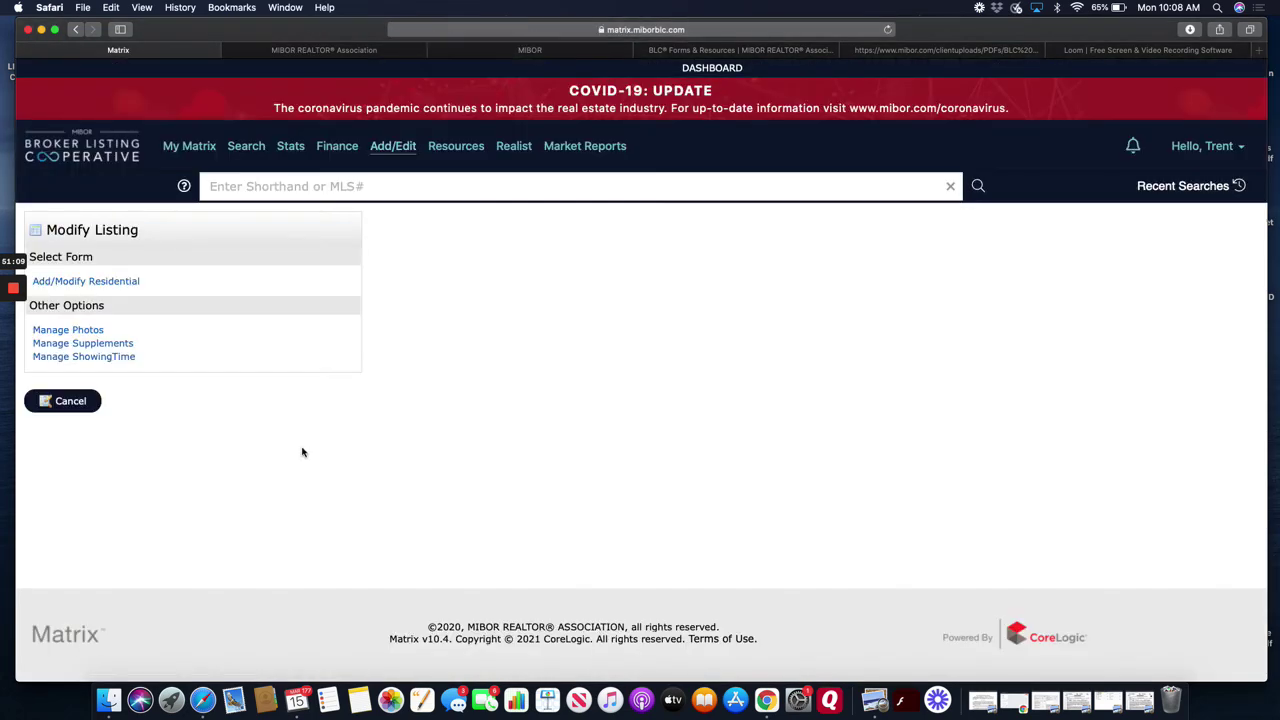
# - Open the listing's ShowingTime settings, check the Appointment Type options unchanged, and review the settings
pyautogui.click(109, 358)
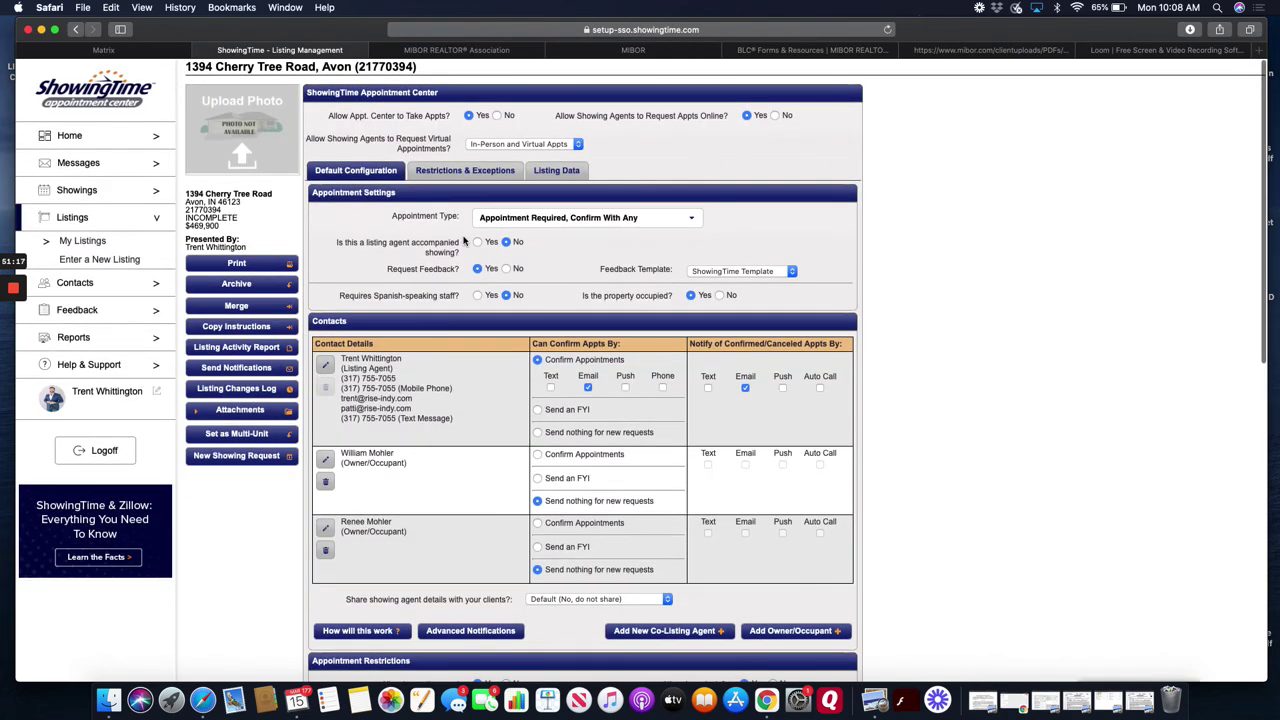
pyautogui.moveTo(533, 242)
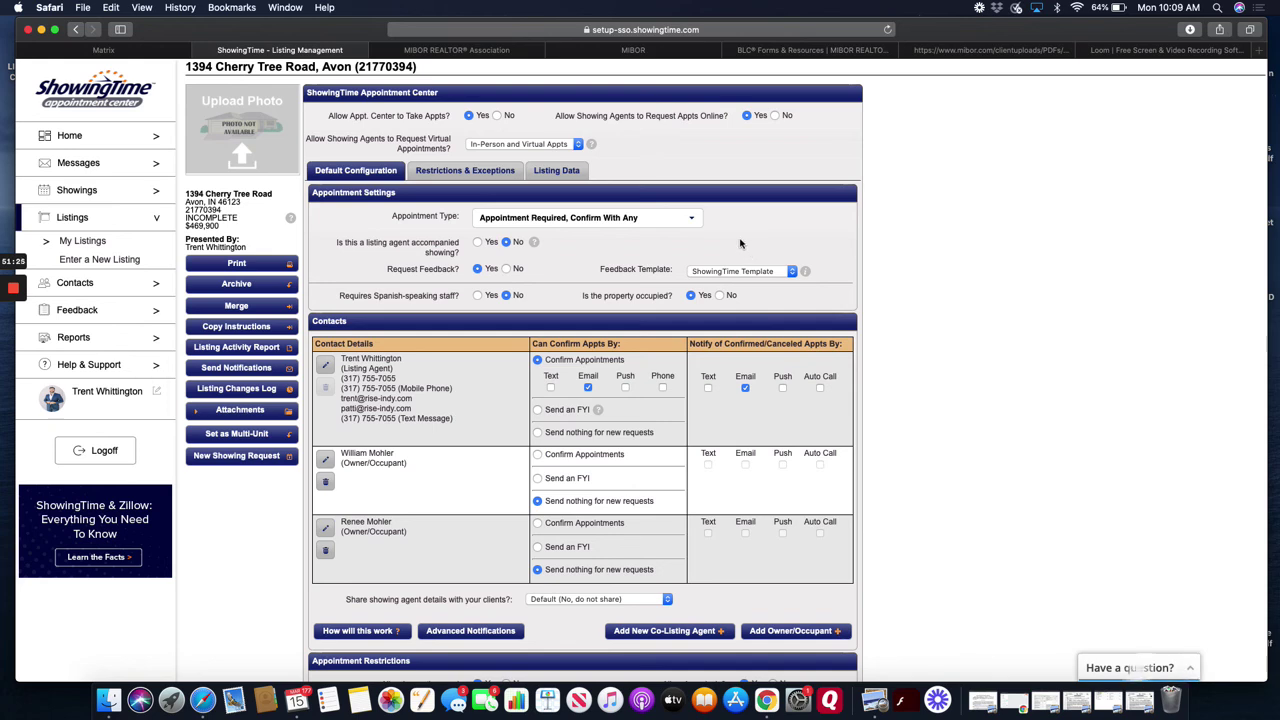
pyautogui.click(640, 219)
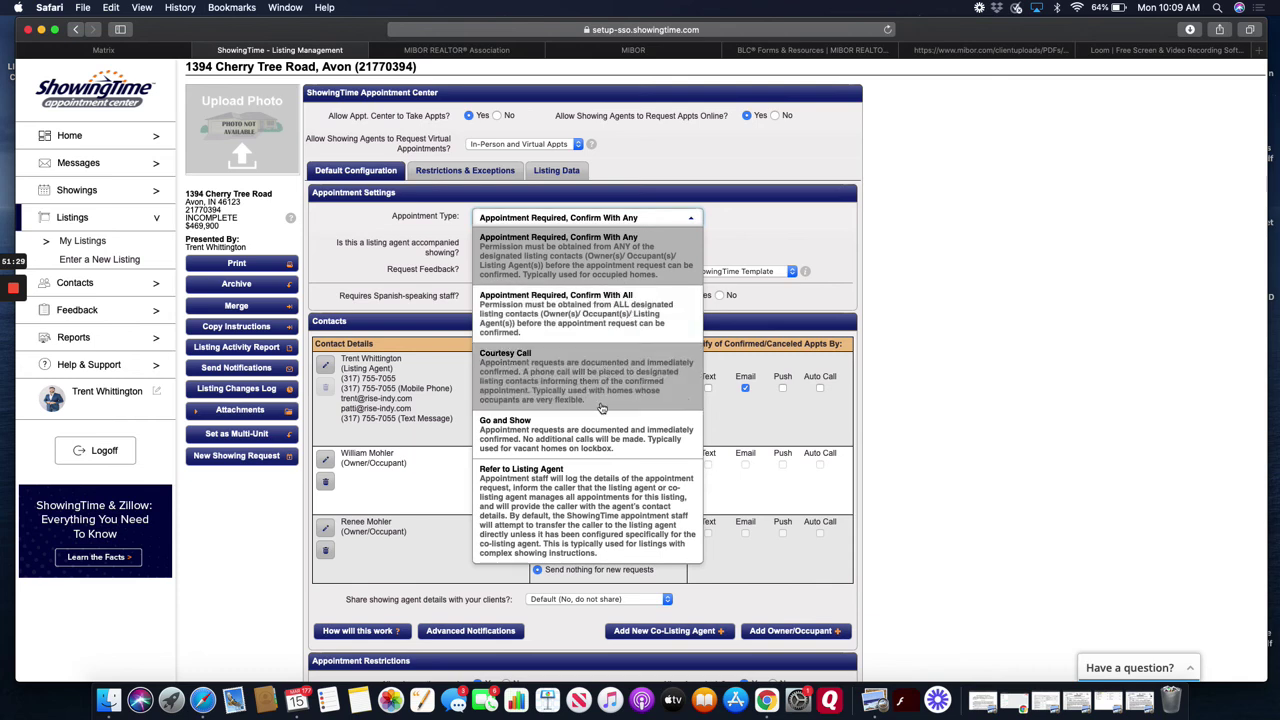
pyautogui.click(785, 226)
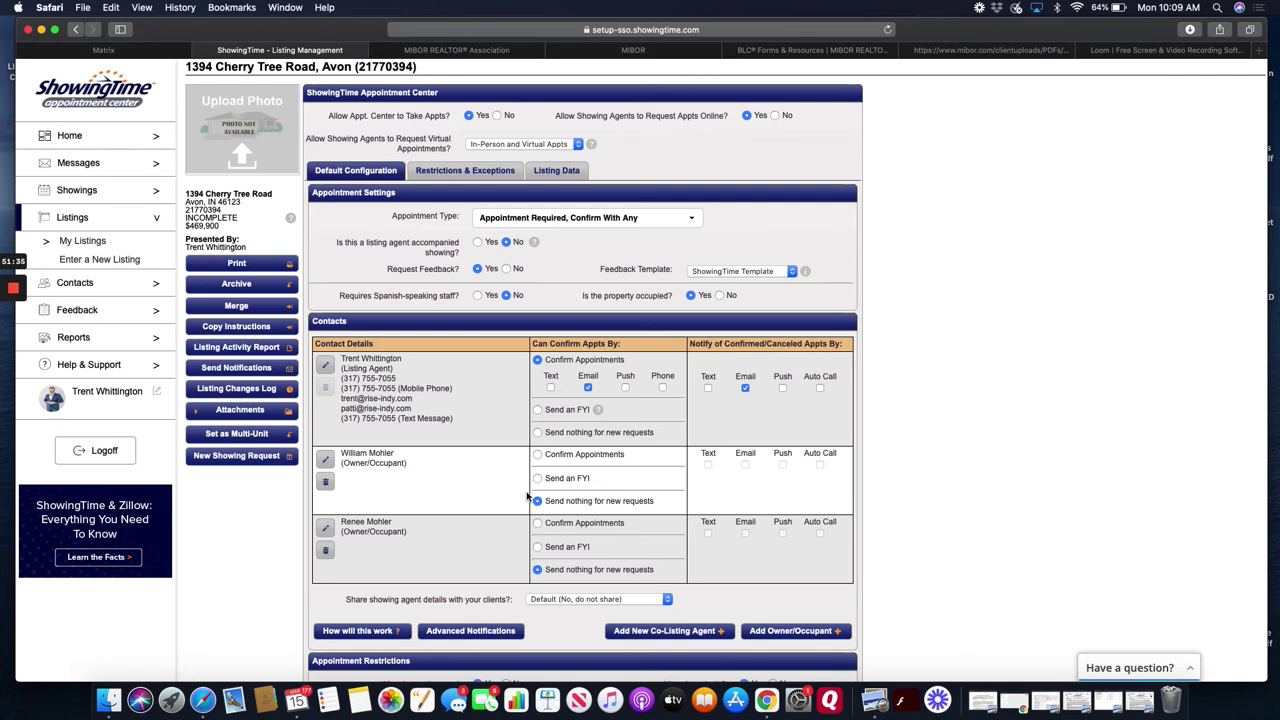
pyautogui.scroll(-1, 527, 497)
pyautogui.scroll(-1, 527, 497)
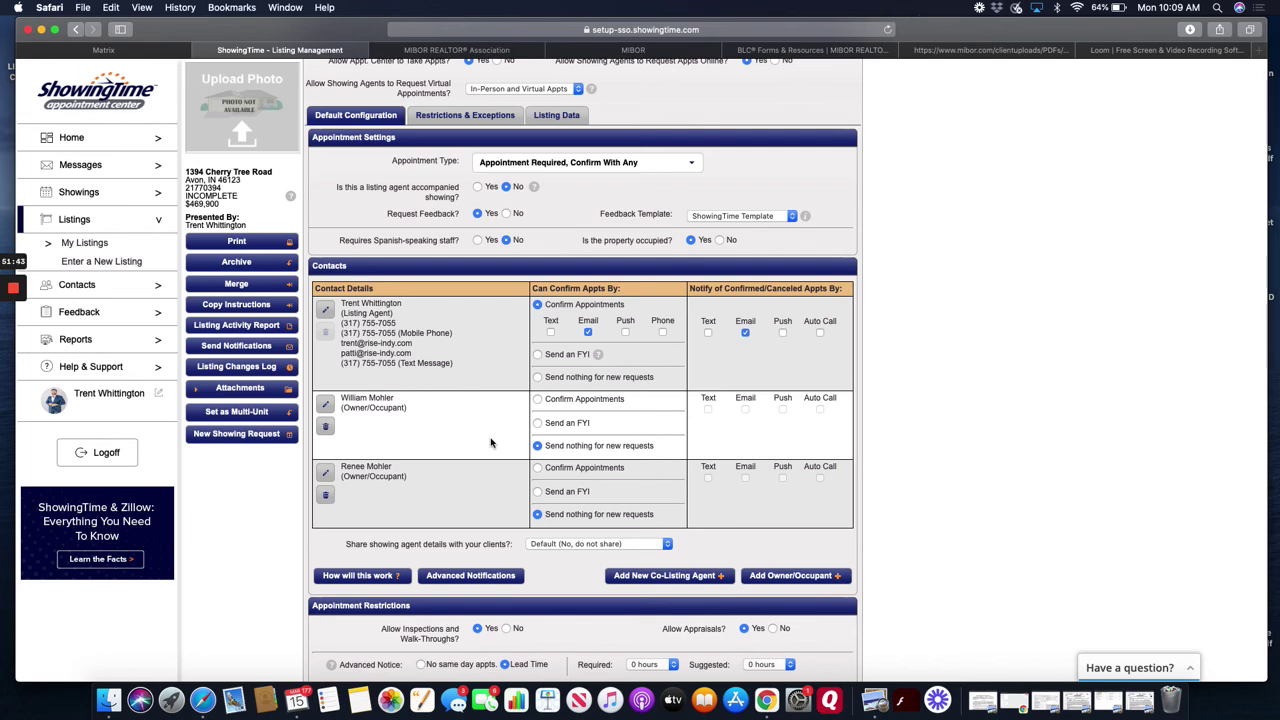
pyautogui.scroll(-5, 490, 443)
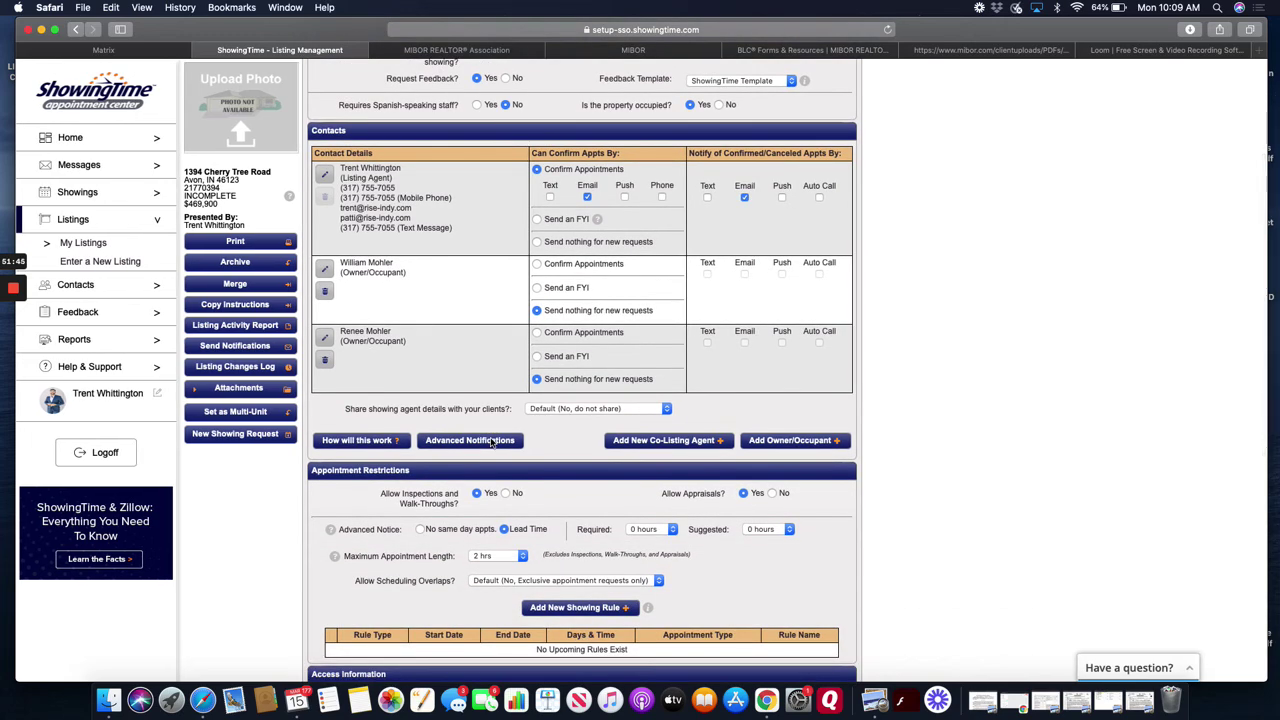
pyautogui.scroll(-4, 490, 443)
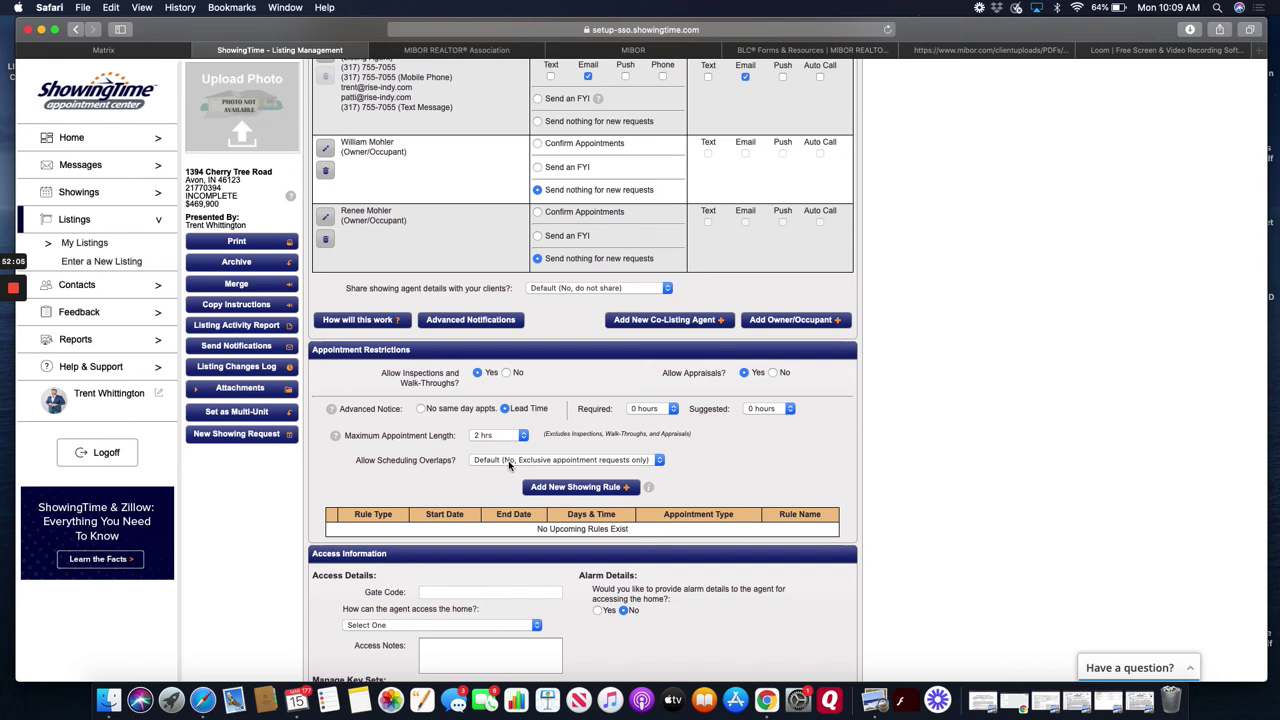
pyautogui.scroll(-5, 508, 463)
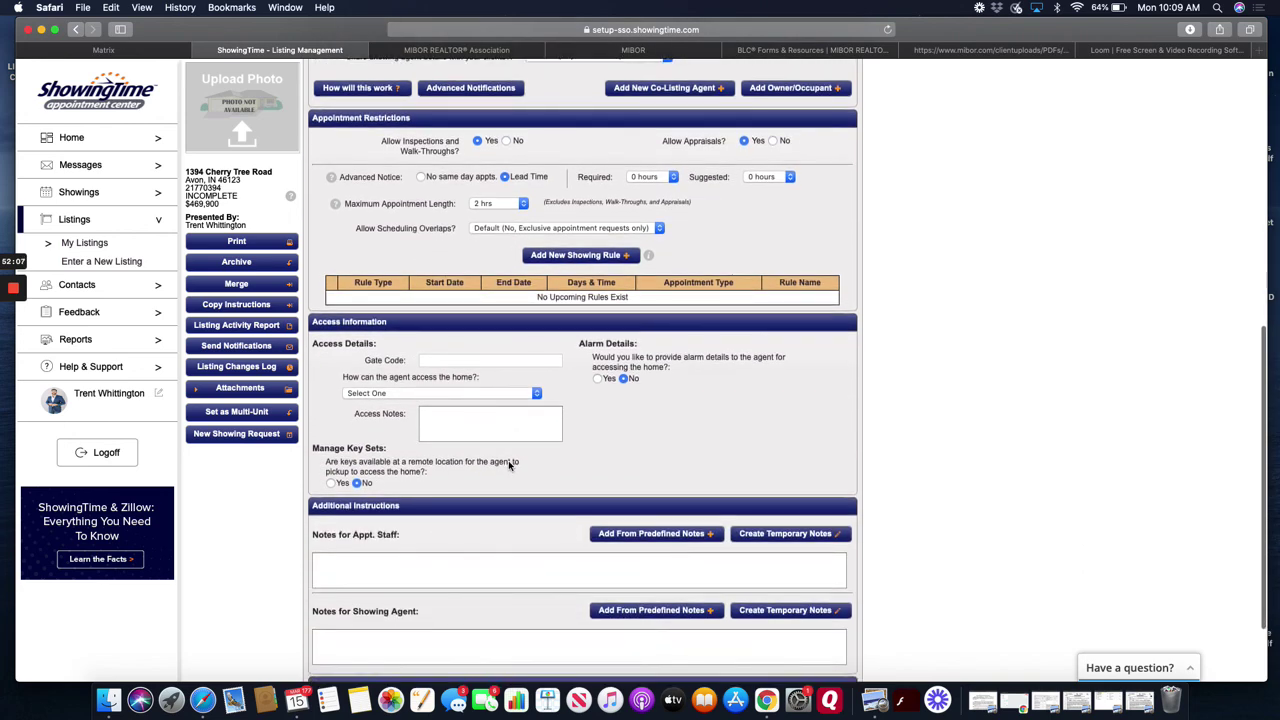
pyautogui.scroll(-3, 480, 500)
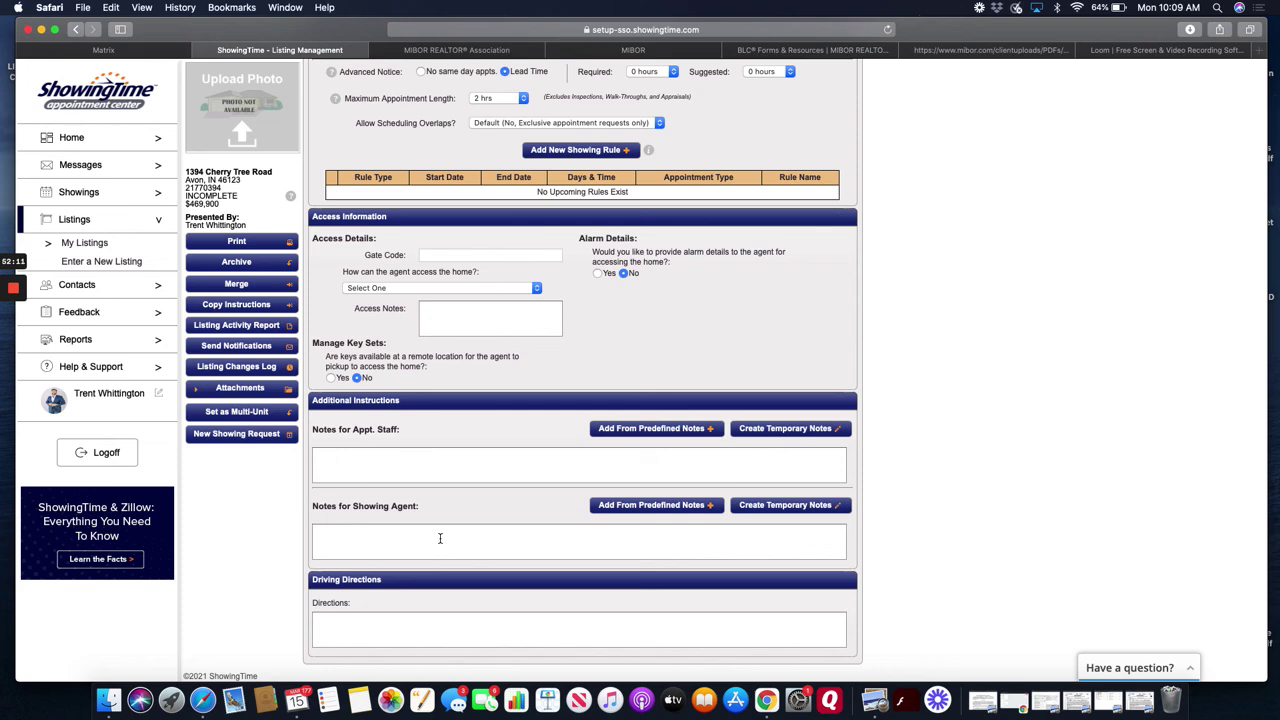
# - Type 'please remove shoes' as a showing-agent note, erase it, and recheck the settings
pyautogui.click(439, 538)
pyautogui.write('please remove shoes')
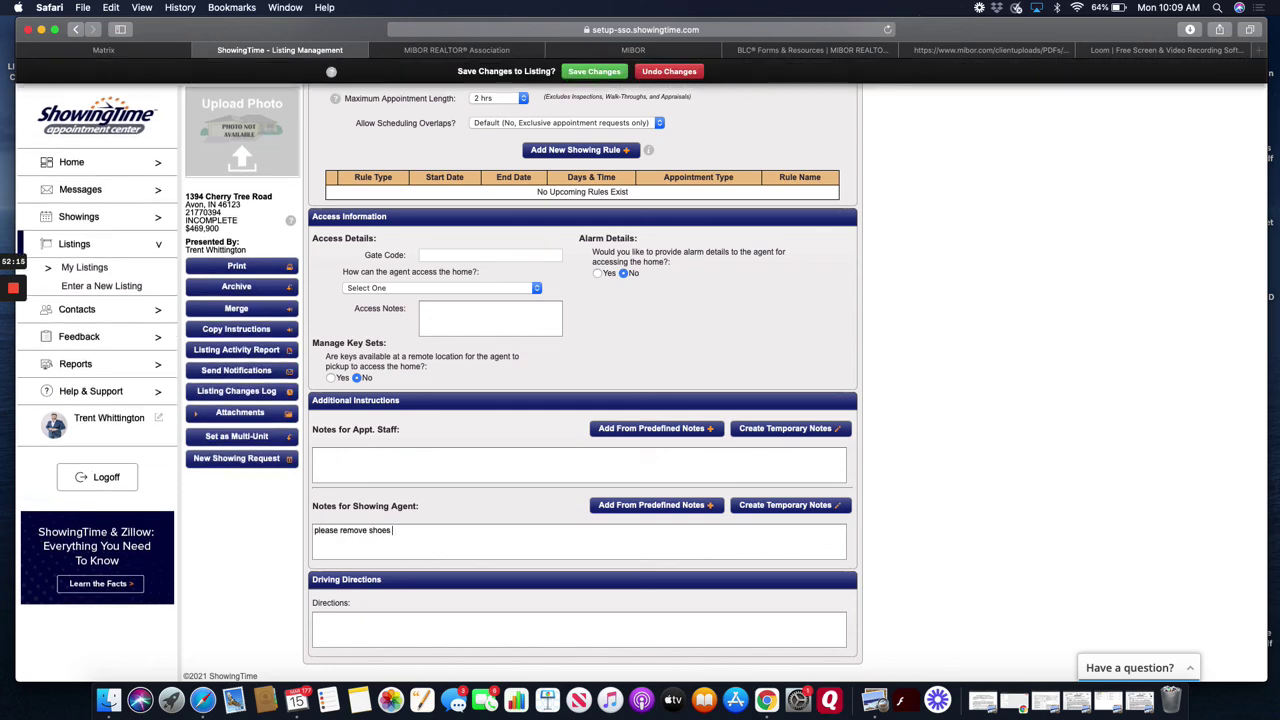
pyautogui.press('BackSpace')
pyautogui.press('BackSpace')
pyautogui.press('BackSpace')
pyautogui.press('BackSpace')
pyautogui.press('BackSpace')
pyautogui.press('BackSpace')
pyautogui.press('BackSpace')
pyautogui.press('BackSpace')
pyautogui.press('BackSpace')
pyautogui.press('BackSpace')
pyautogui.press('BackSpace')
pyautogui.press('BackSpace')
pyautogui.press('BackSpace')
pyautogui.press('BackSpace')
pyautogui.press('BackSpace')
pyautogui.press('BackSpace')
pyautogui.press('BackSpace')
pyautogui.press('BackSpace')
pyautogui.press('BackSpace')
pyautogui.press('BackSpace')
pyautogui.scroll(5, 619, 306)
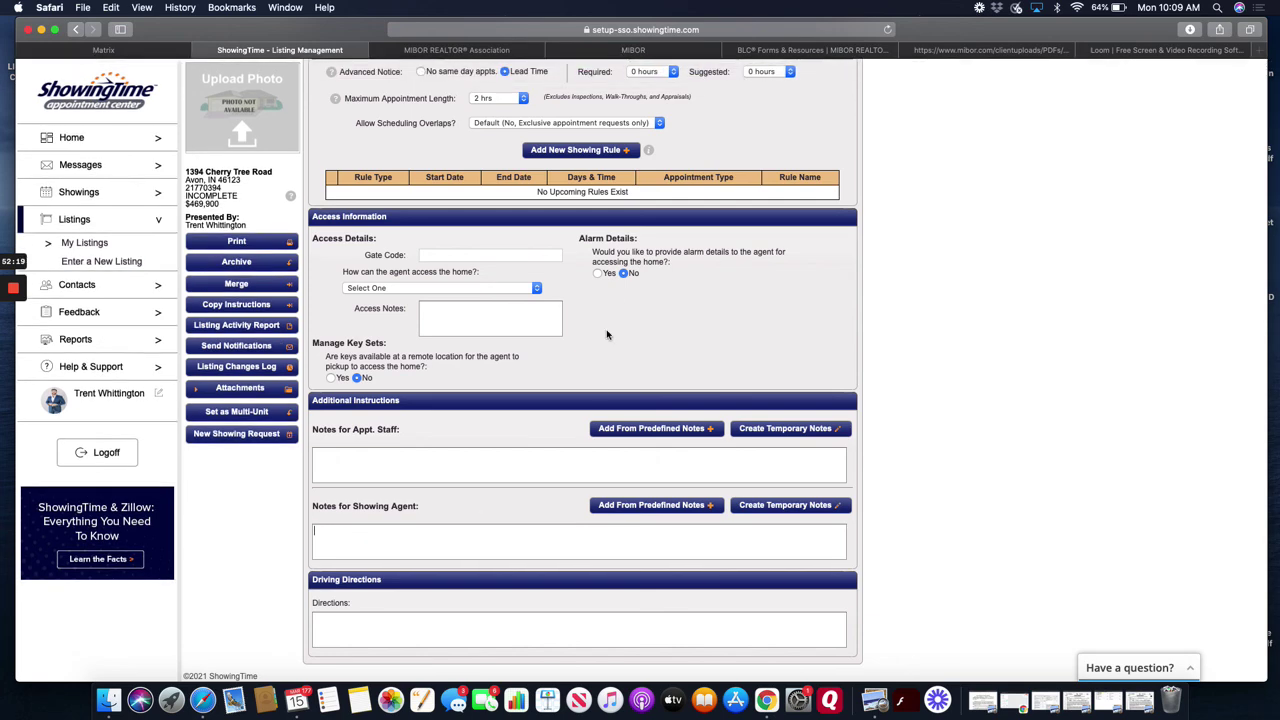
pyautogui.scroll(10, 600, 391)
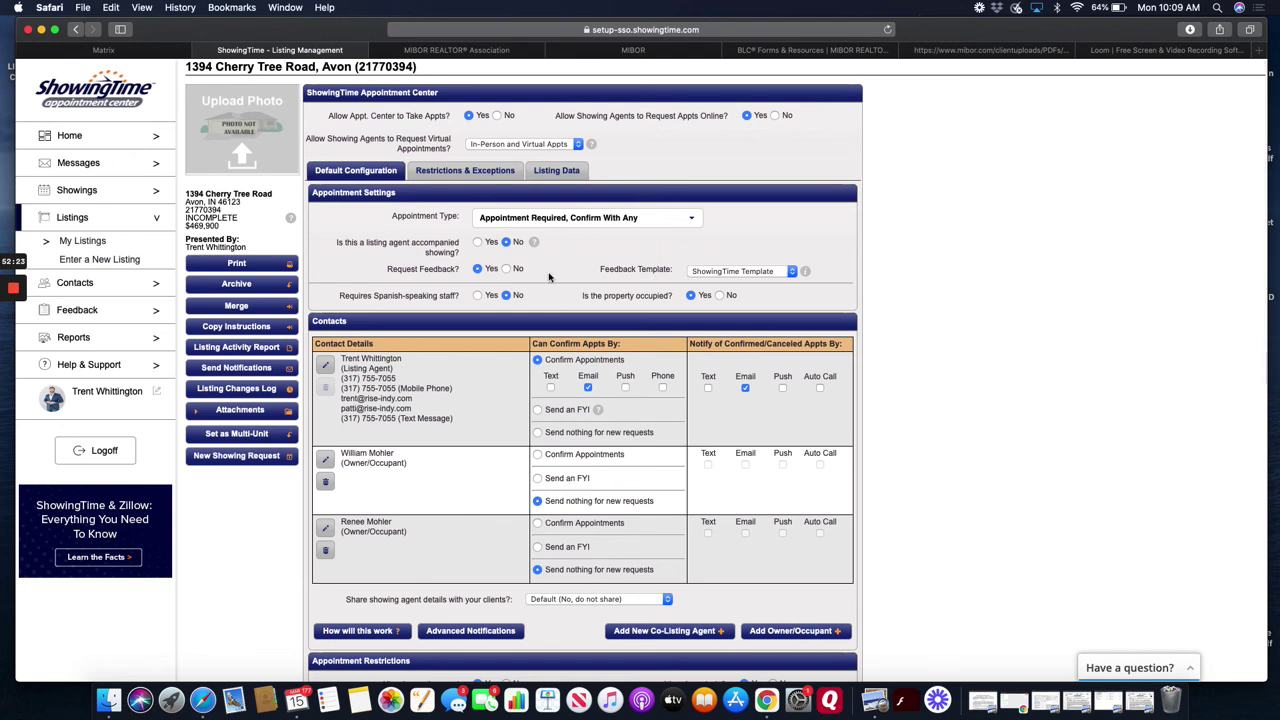
pyautogui.scroll(2, 514, 335)
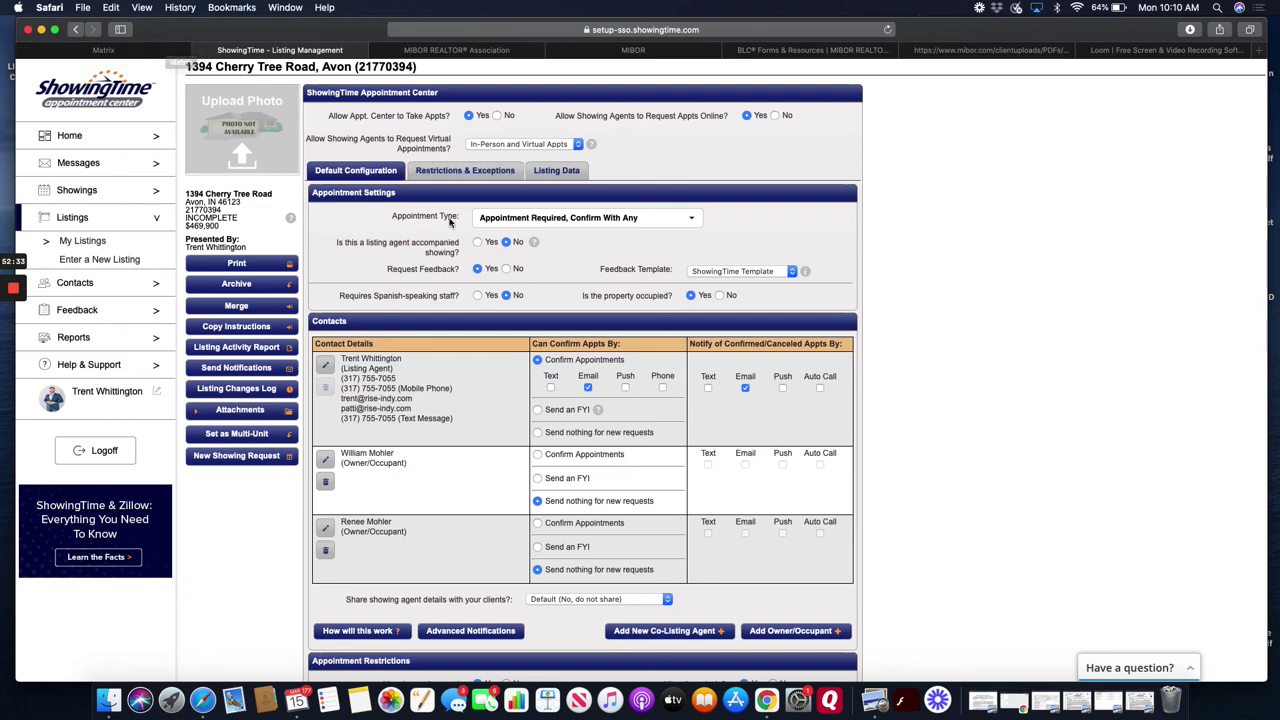
pyautogui.scroll(-3, 527, 321)
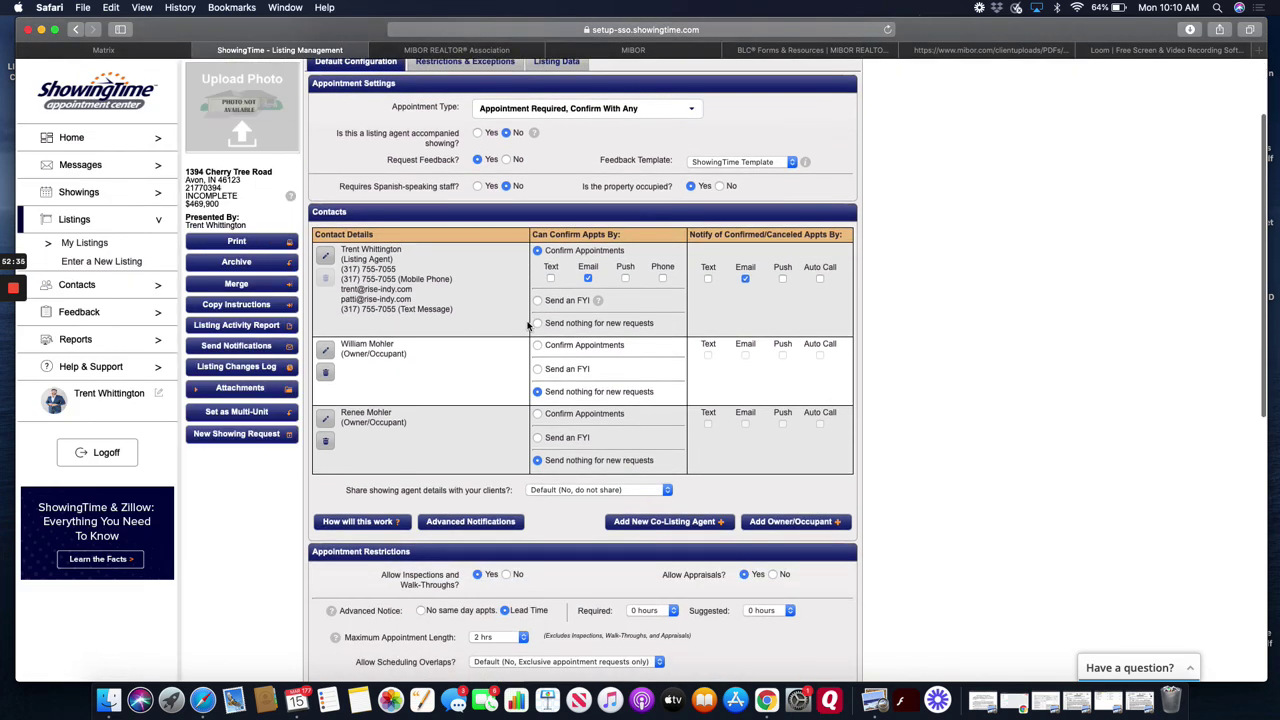
pyautogui.scroll(-8, 527, 325)
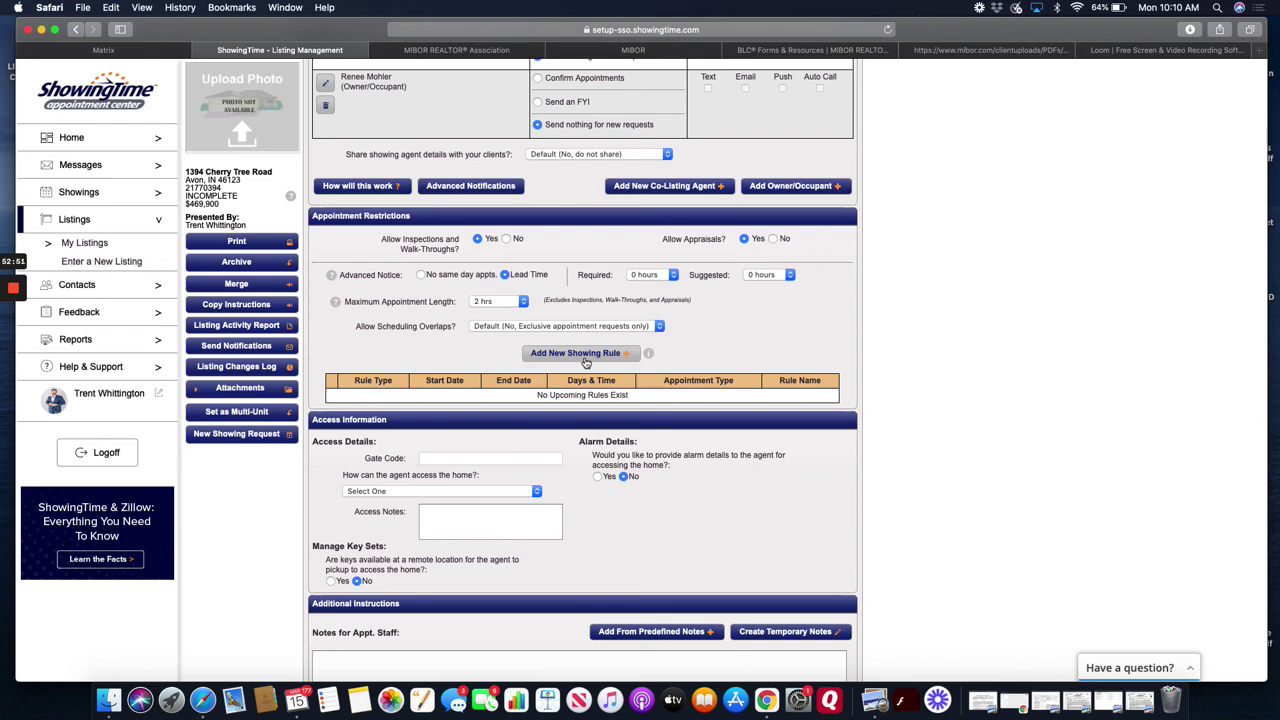
# - Start a new showing rule with the reason 'showings 5p-8p'
pyautogui.click(578, 353)
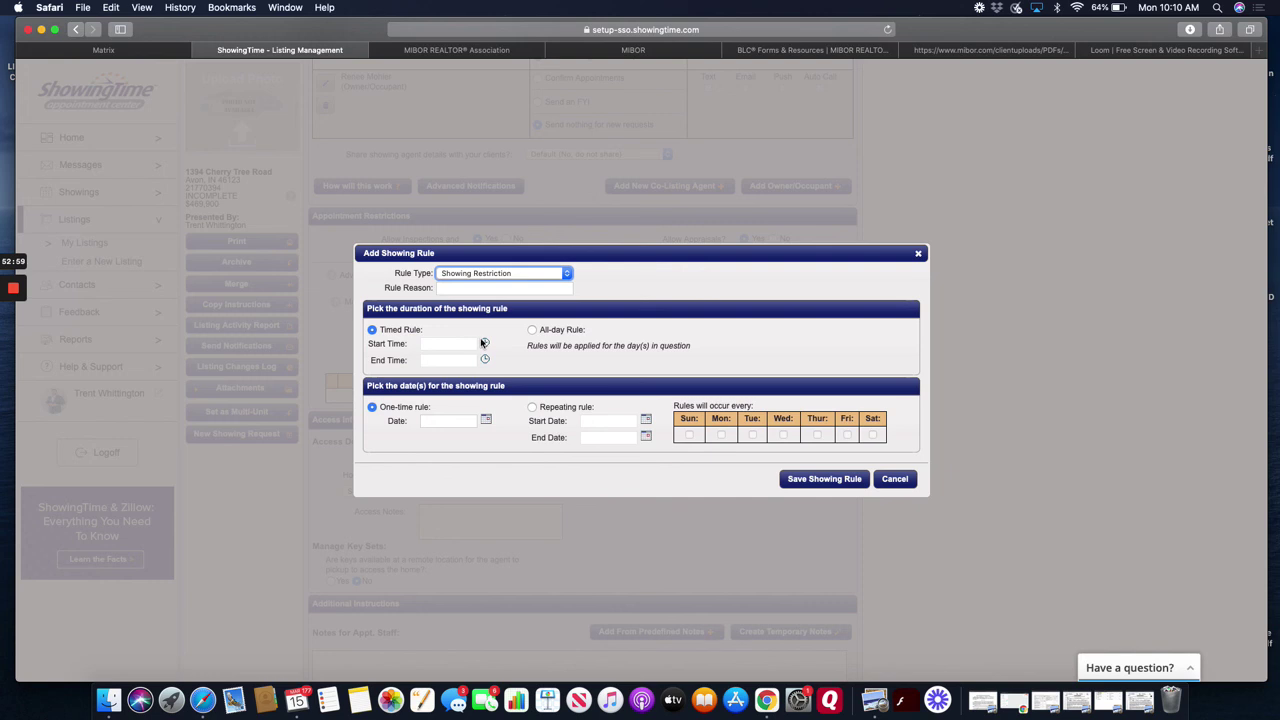
pyautogui.click(503, 290)
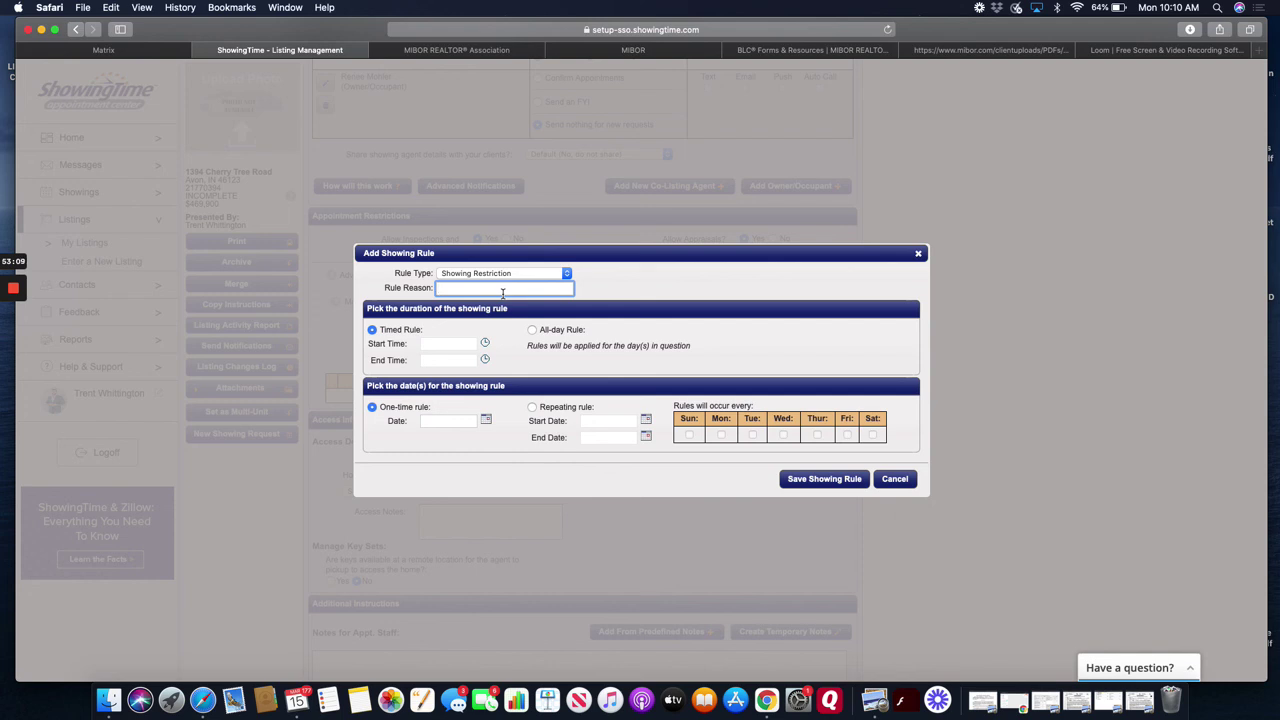
pyautogui.write('showings 5p-8p')
# - Set the rule's start time to 8:00 AM and end time to 5:00 PM
pyautogui.click(485, 343)
pyautogui.scroll(-1, 548, 524)
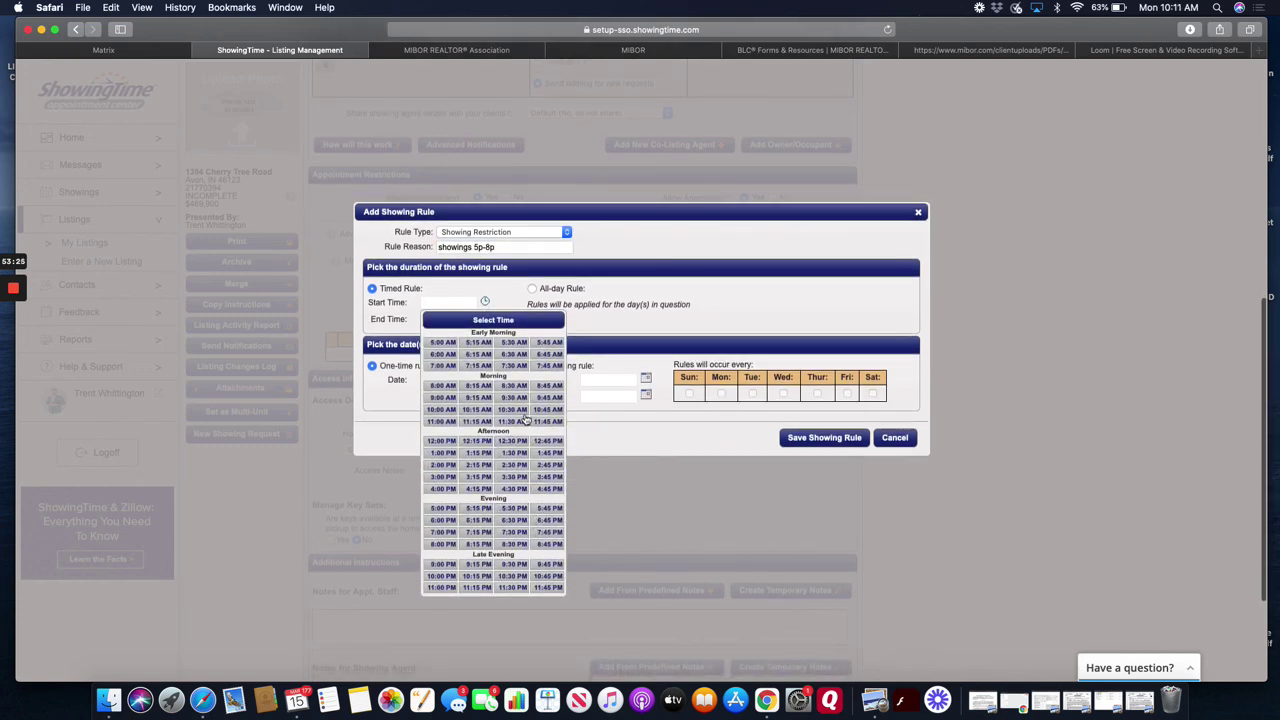
pyautogui.click(448, 386)
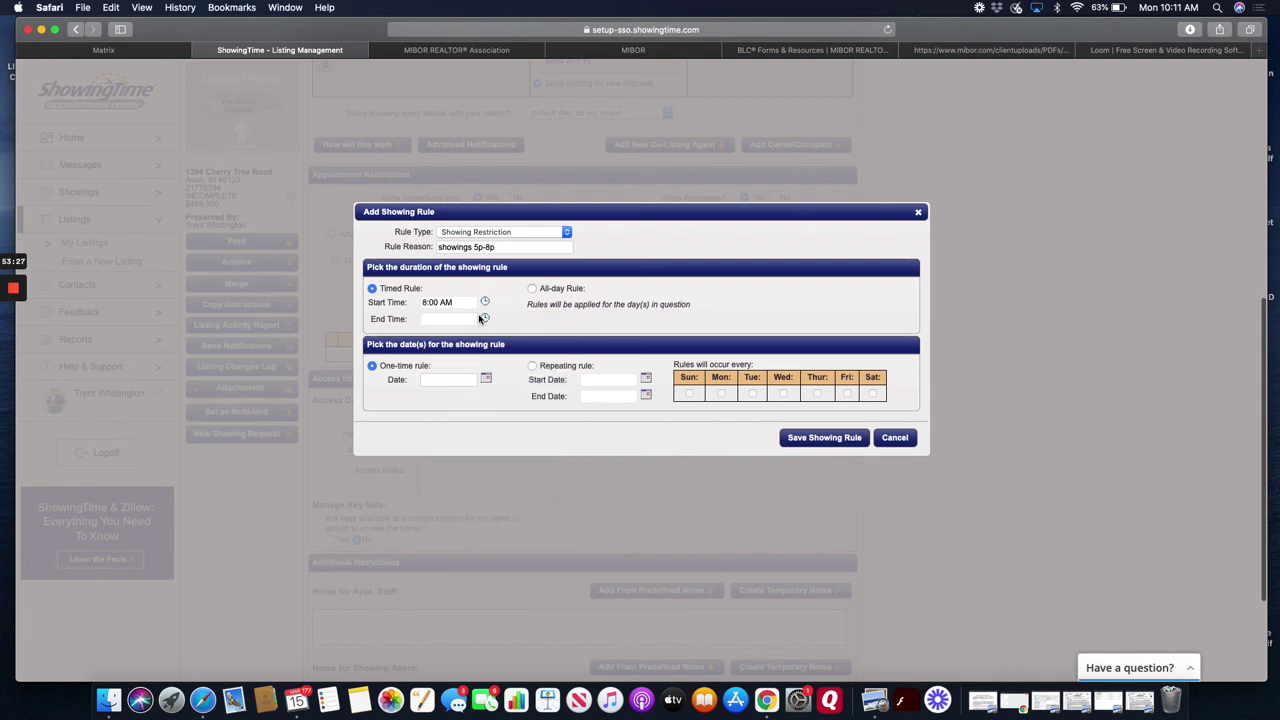
pyautogui.click(485, 318)
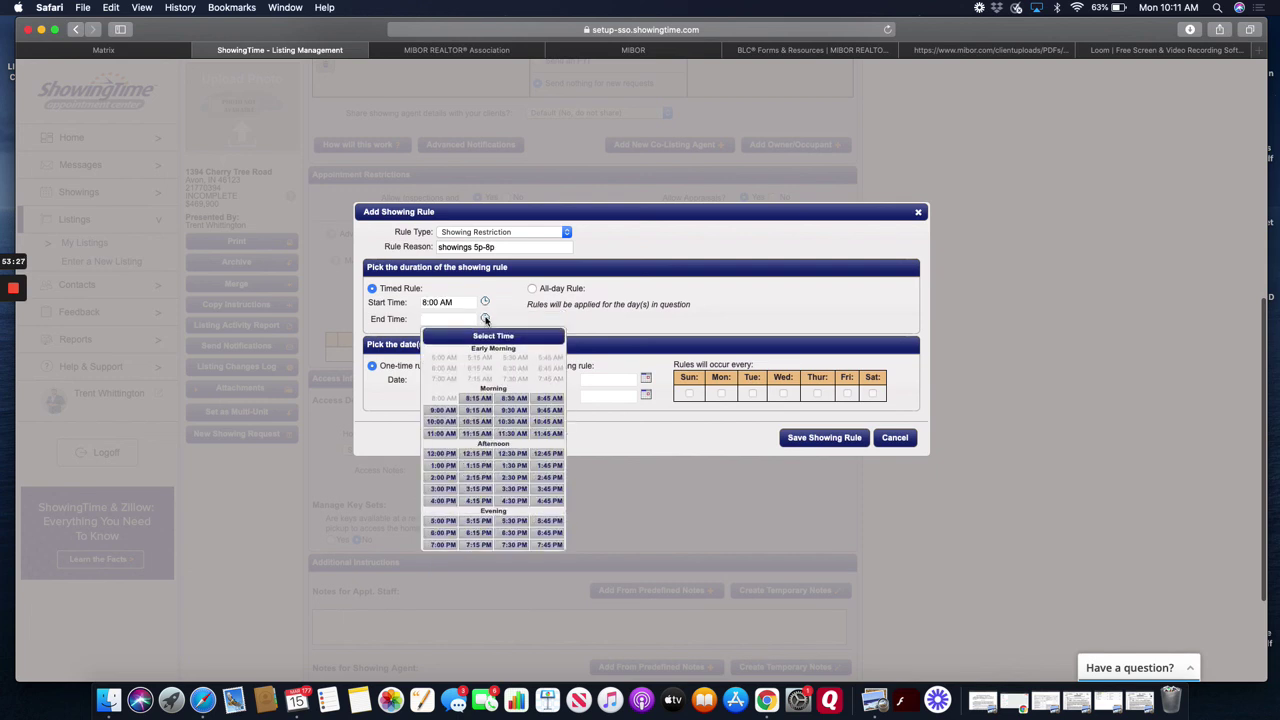
pyautogui.click(442, 521)
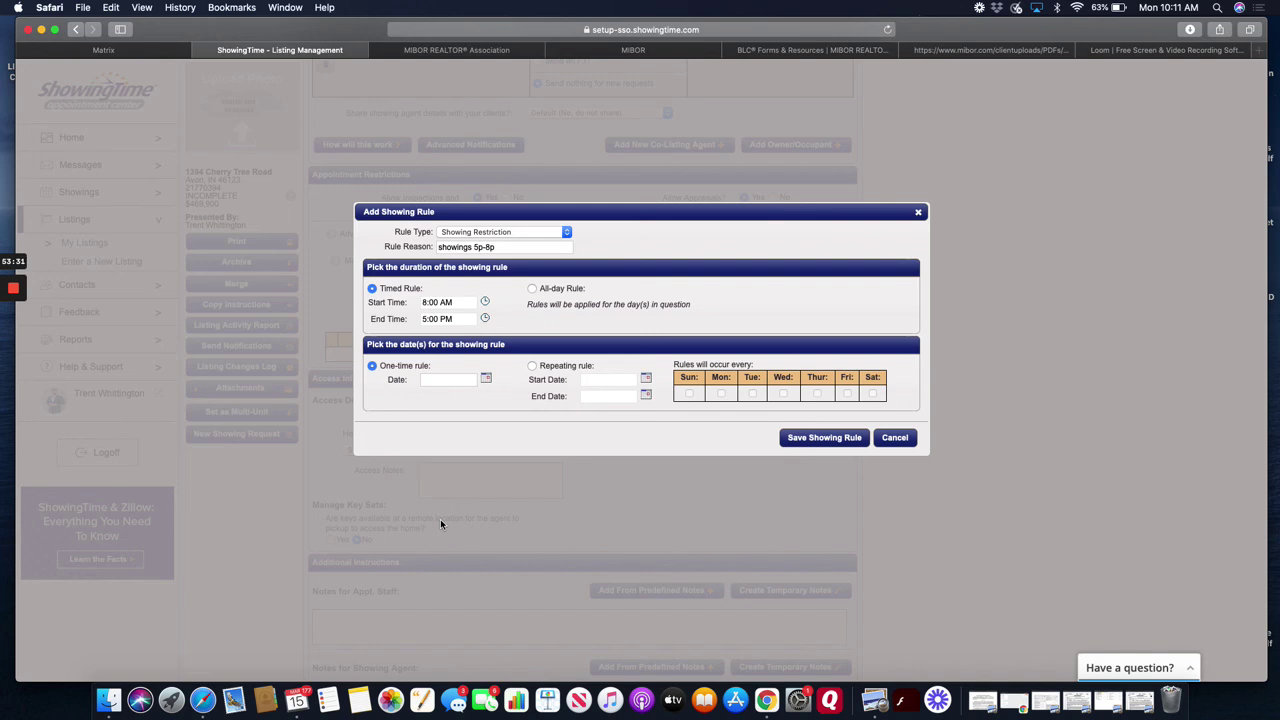
pyautogui.click(470, 378)
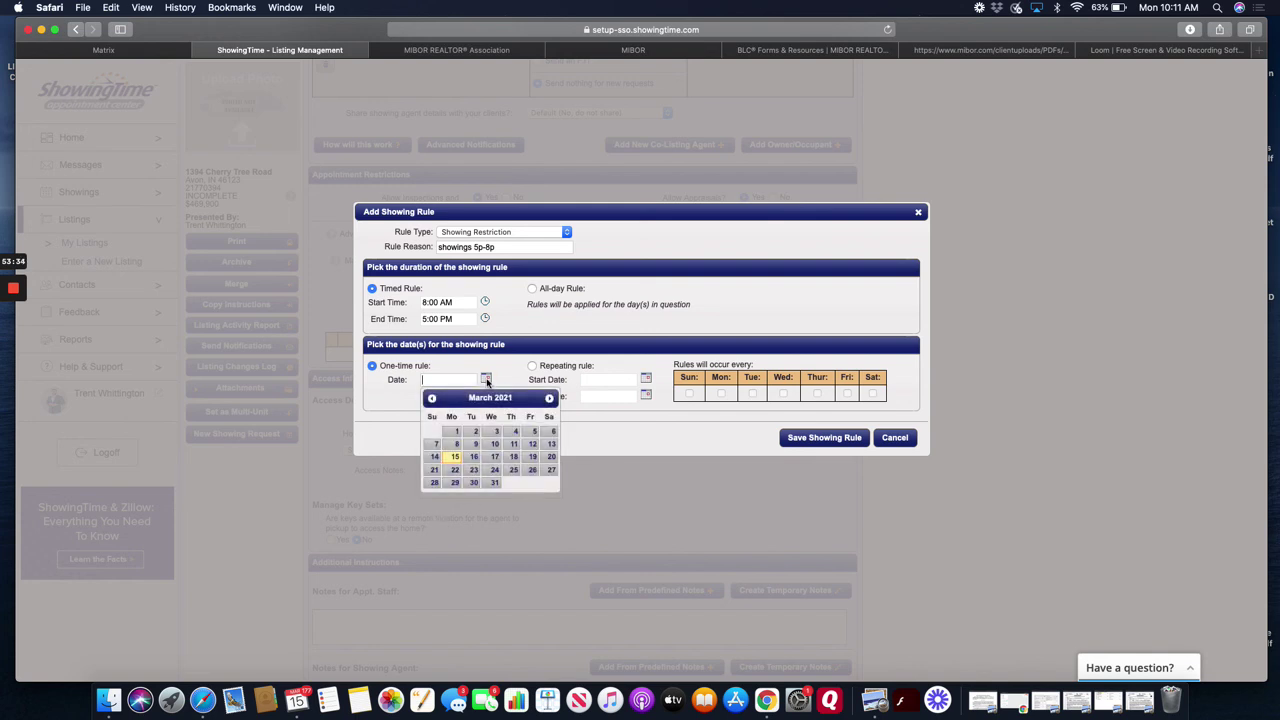
# - Date the rule March 15, 2021, then cancel the draft rule without saving it
pyautogui.click(455, 457)
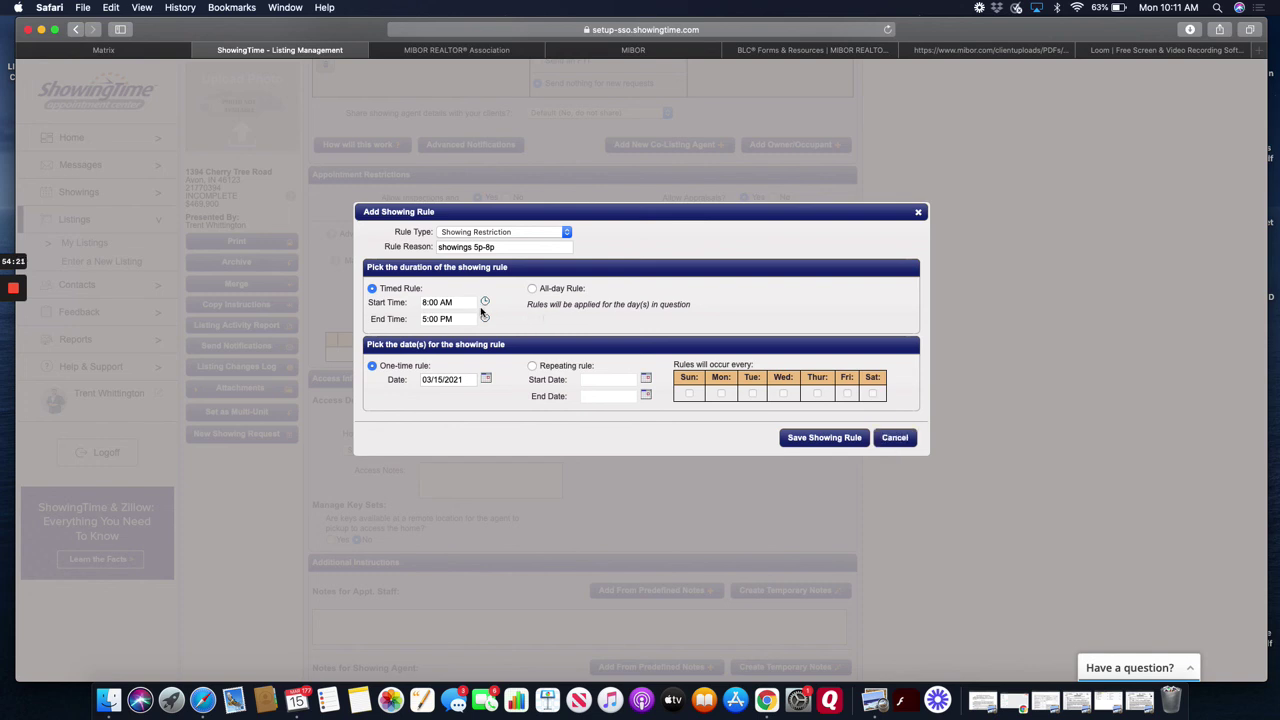
pyautogui.click(484, 318)
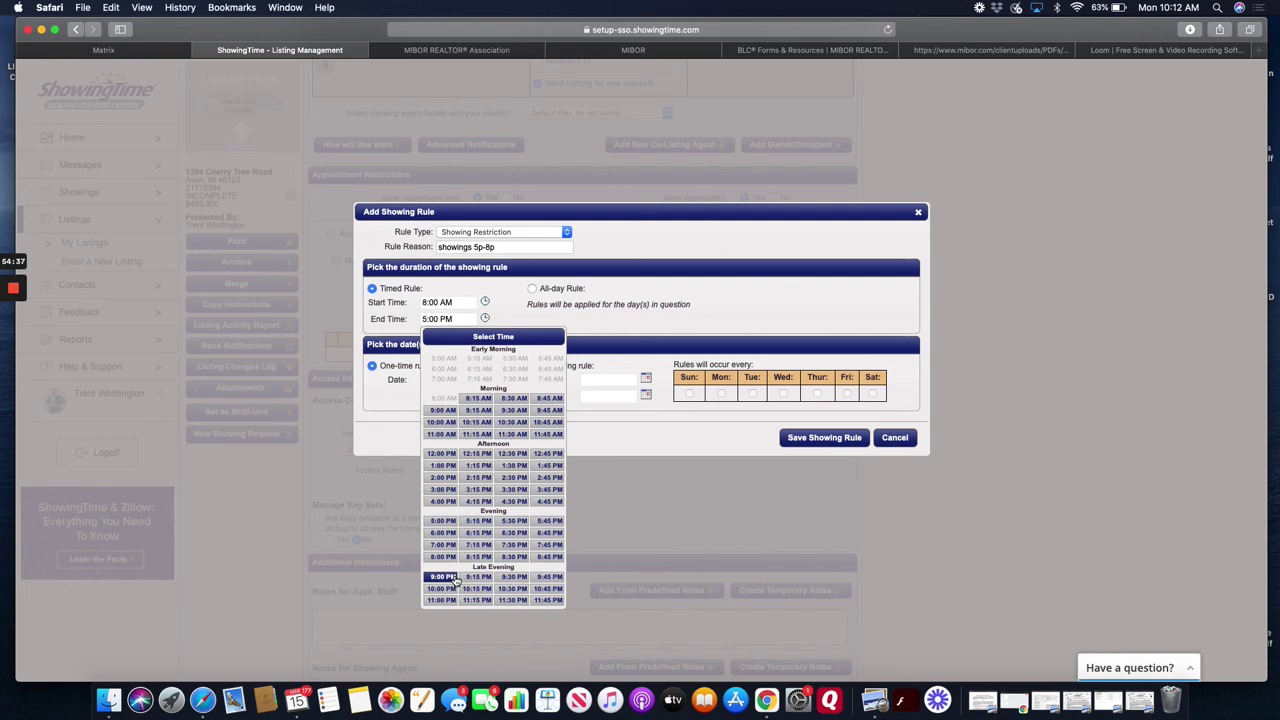
pyautogui.click(618, 426)
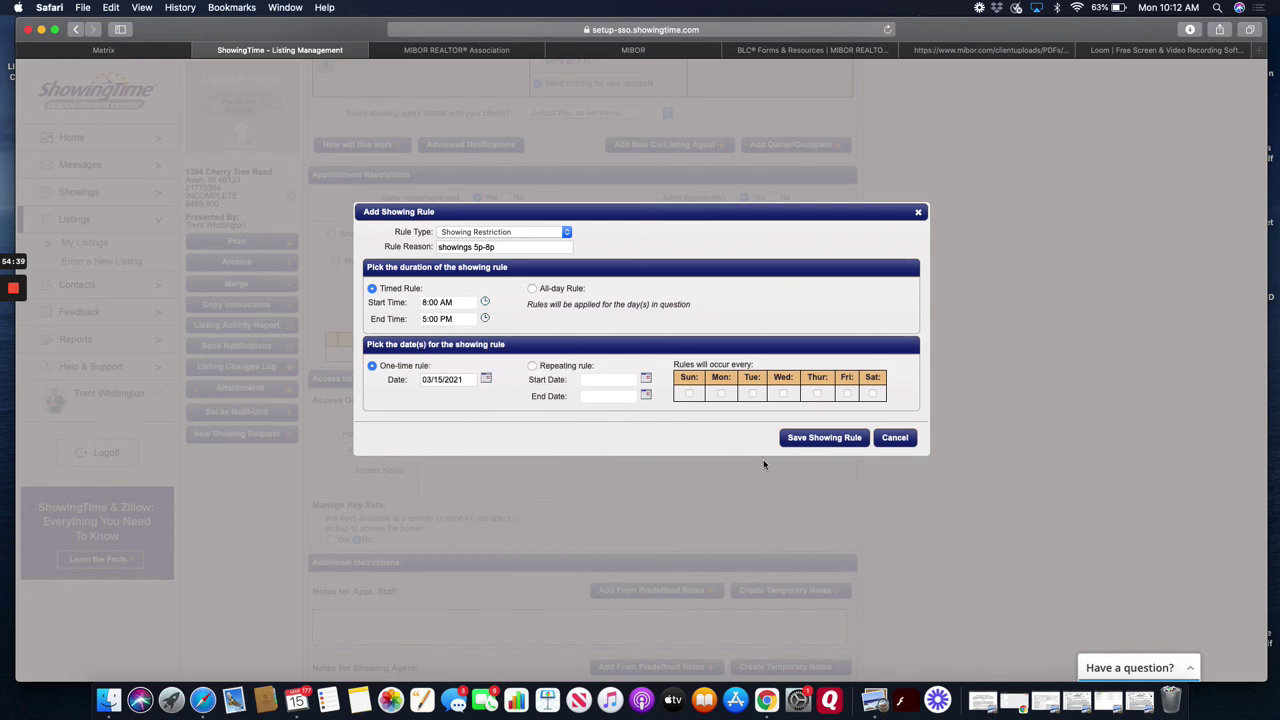
pyautogui.click(894, 437)
pyautogui.scroll(-2, 549, 508)
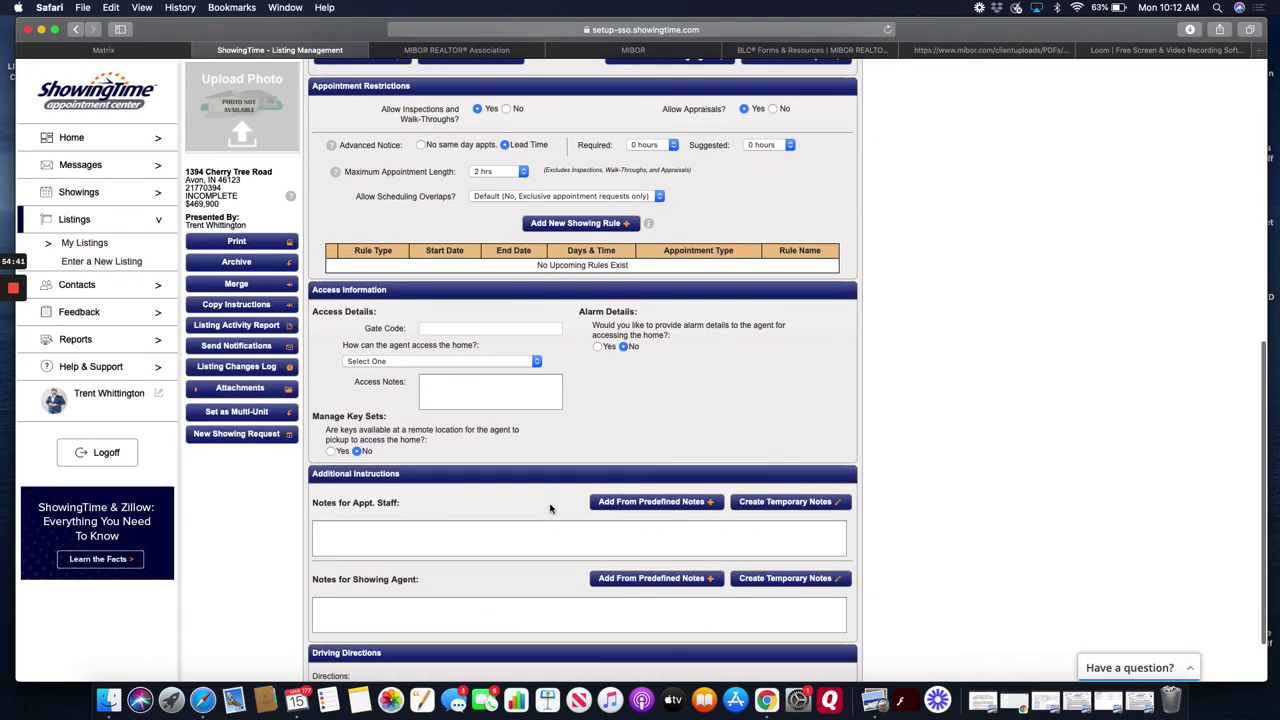
# - Try SentriLock as the home access method, entering then erasing a lockbox location
pyautogui.scroll(-1, 549, 508)
pyautogui.click(452, 255)
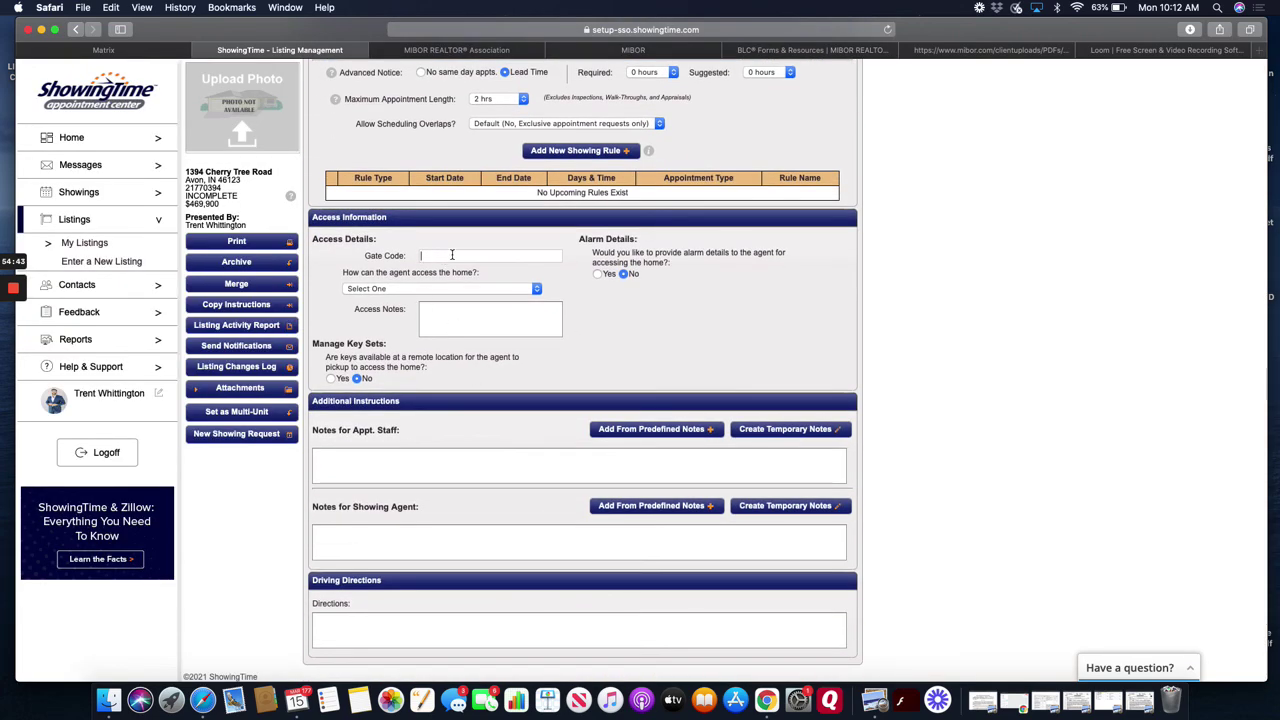
pyautogui.click(446, 288)
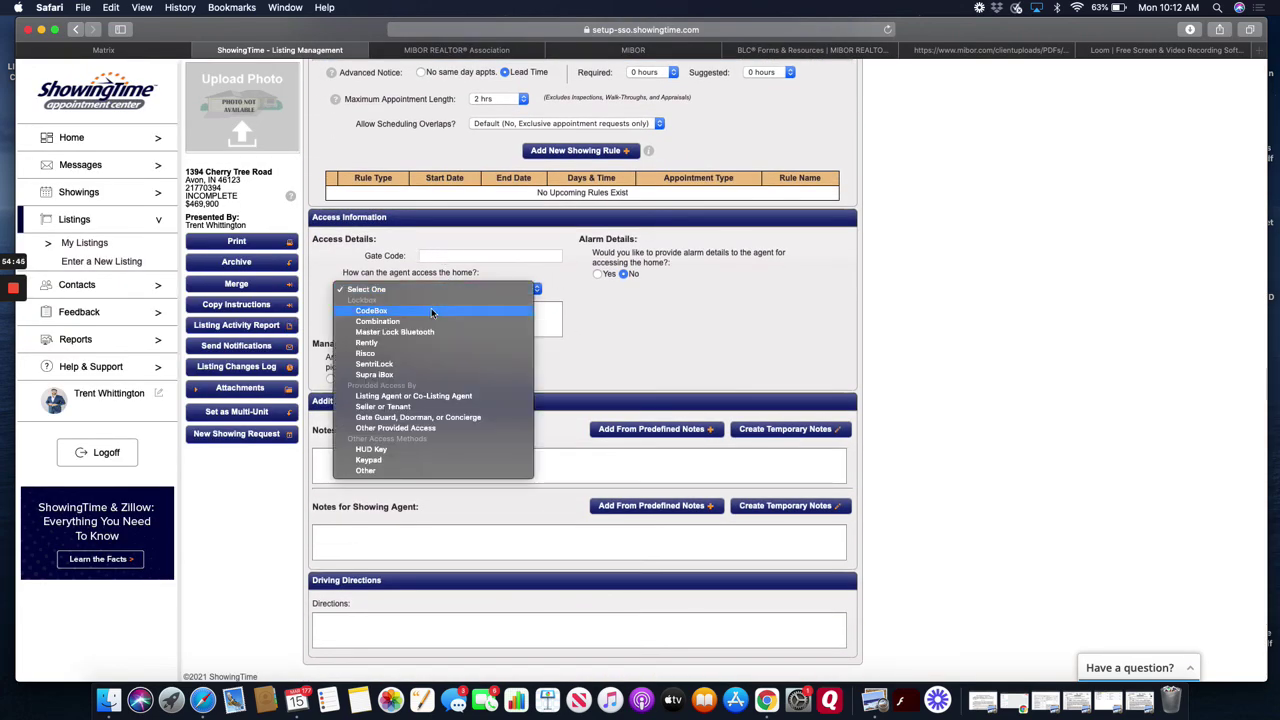
pyautogui.click(430, 364)
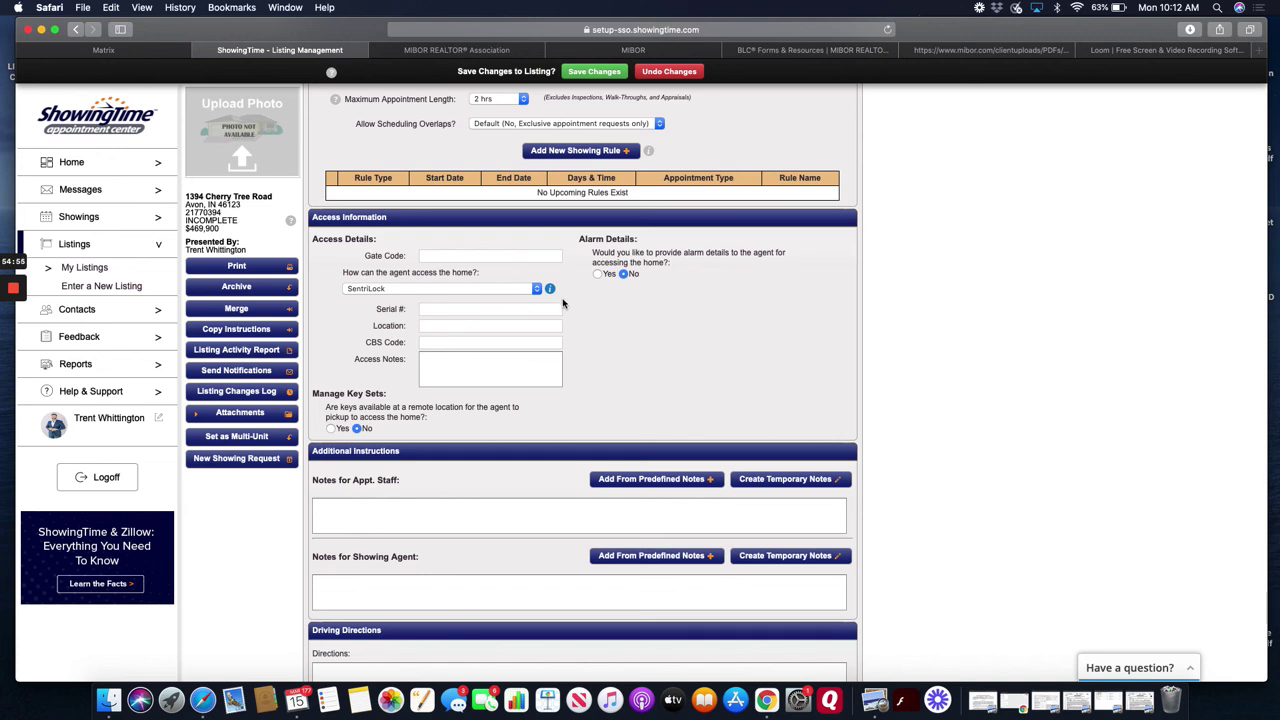
pyautogui.click(523, 328)
pyautogui.write('FD')
pyautogui.press('BackSpace')
pyautogui.press('BackSpace')
# - Undo the unsaved access changes and return to the Matrix Modify Listing page
pyautogui.click(669, 74)
pyautogui.scroll(10, 538, 411)
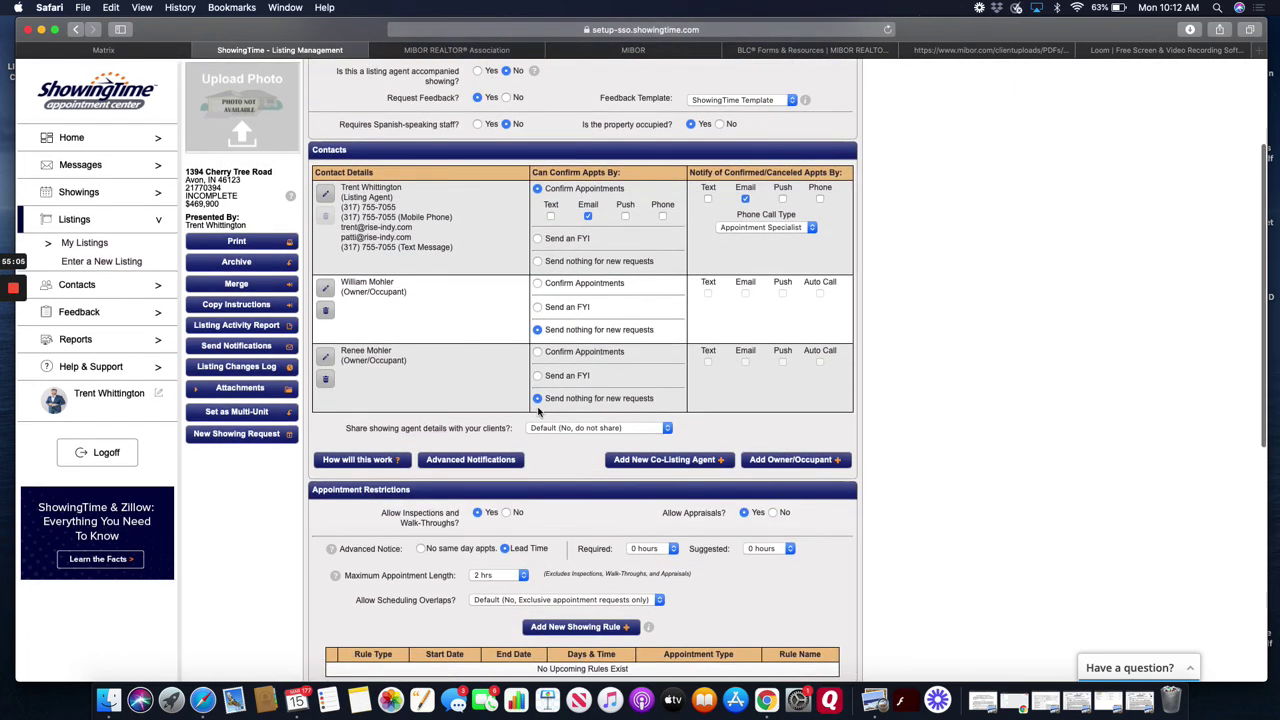
pyautogui.scroll(-5, 588, 505)
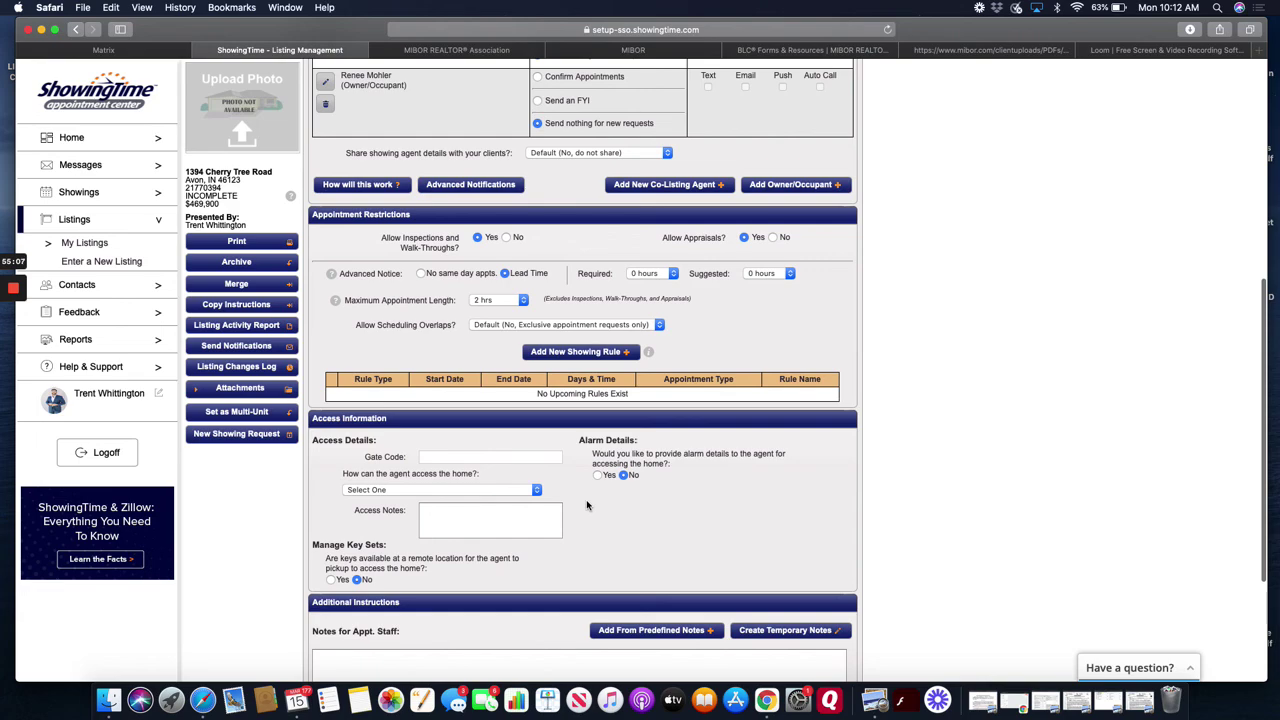
pyautogui.scroll(-3, 587, 505)
pyautogui.scroll(8, 587, 505)
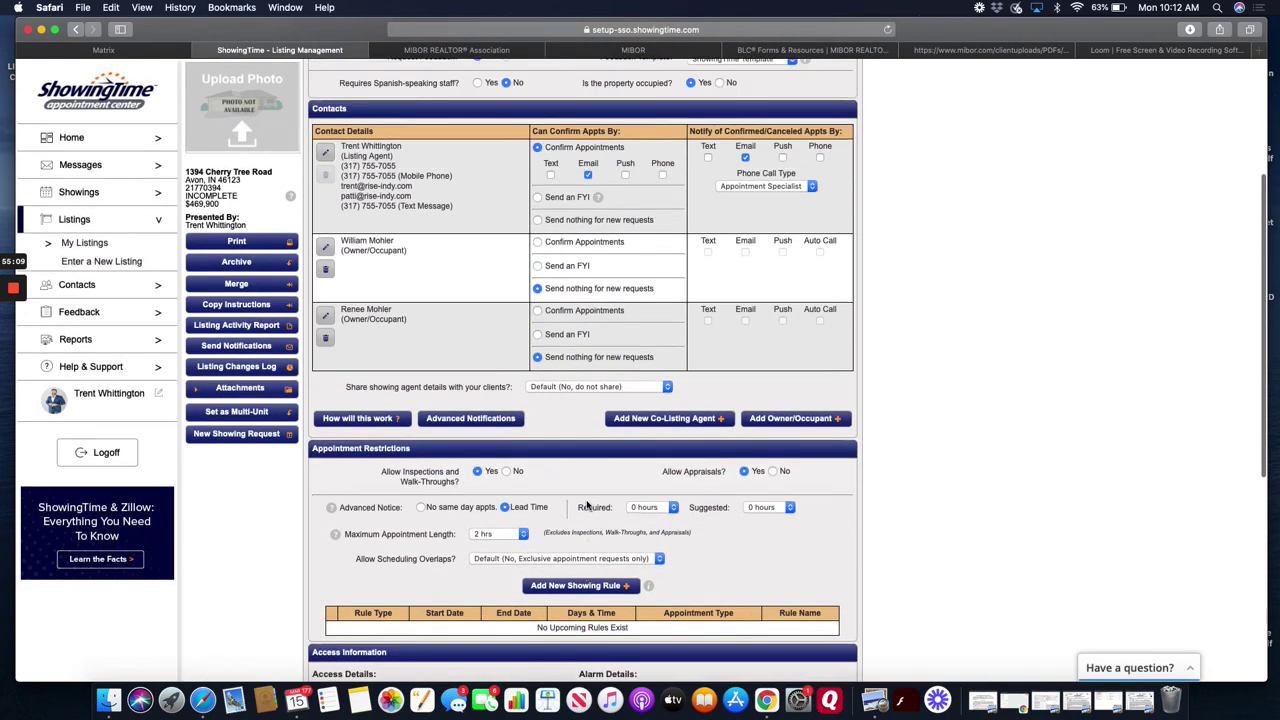
pyautogui.scroll(3, 587, 505)
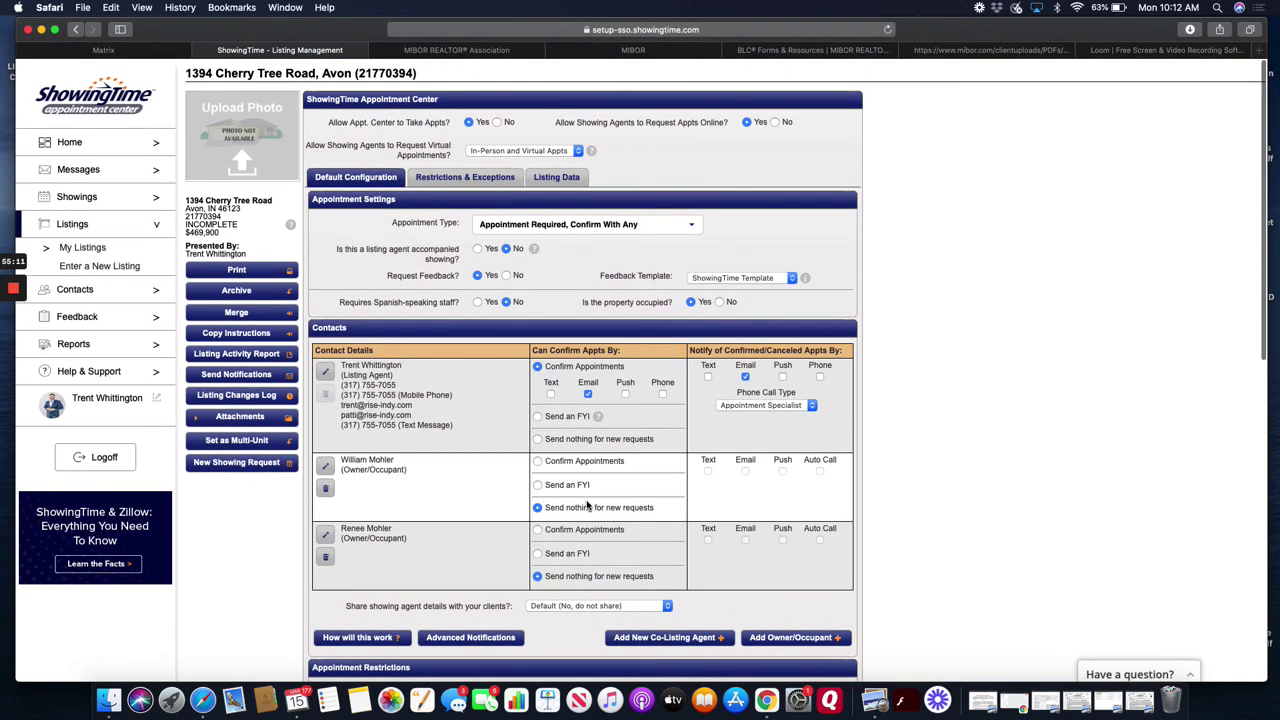
pyautogui.scroll(-1, 588, 505)
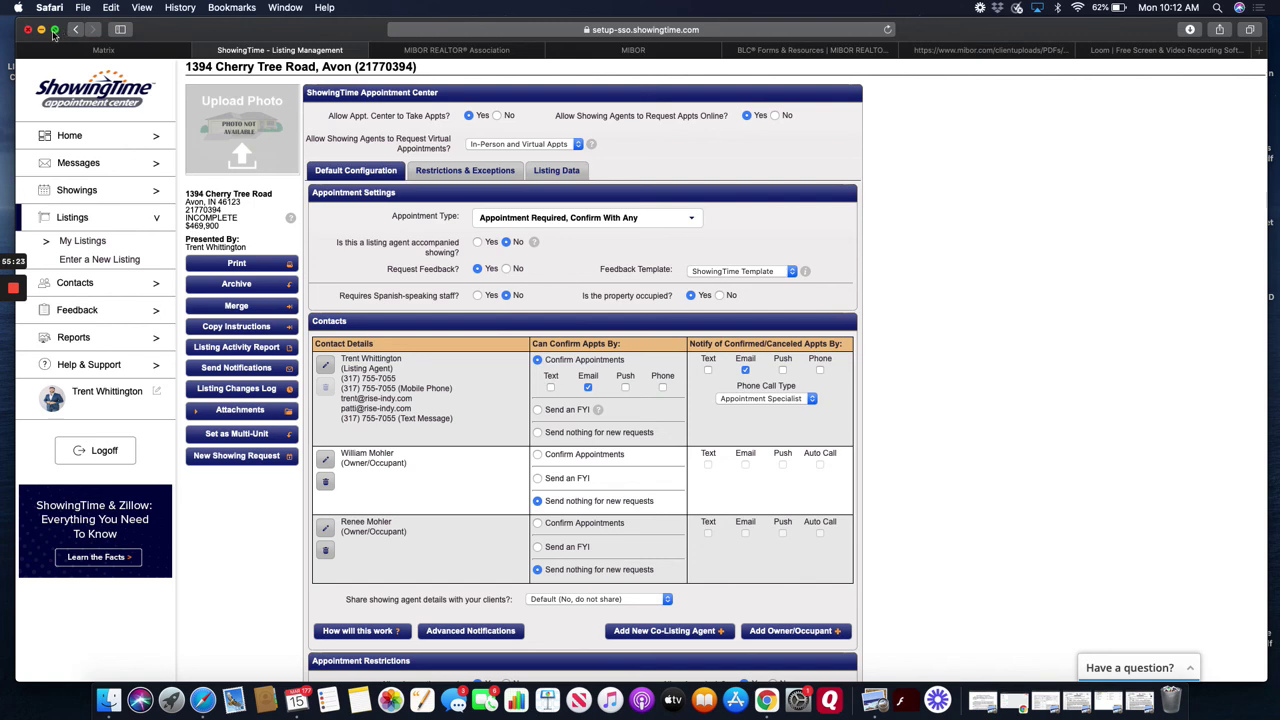
pyautogui.click(147, 55)
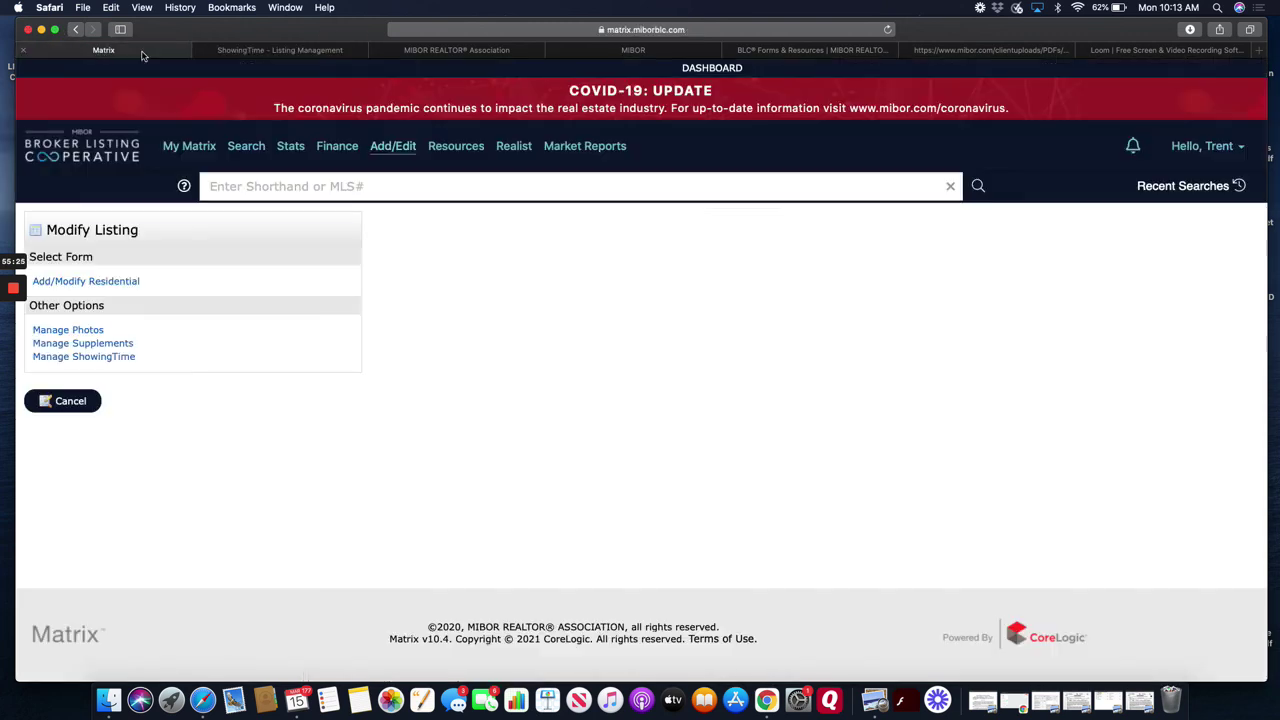
# - Open Manage Supplements for listing 21770394, leaving the Supplement Type set to Addendum
pyautogui.click(87, 346)
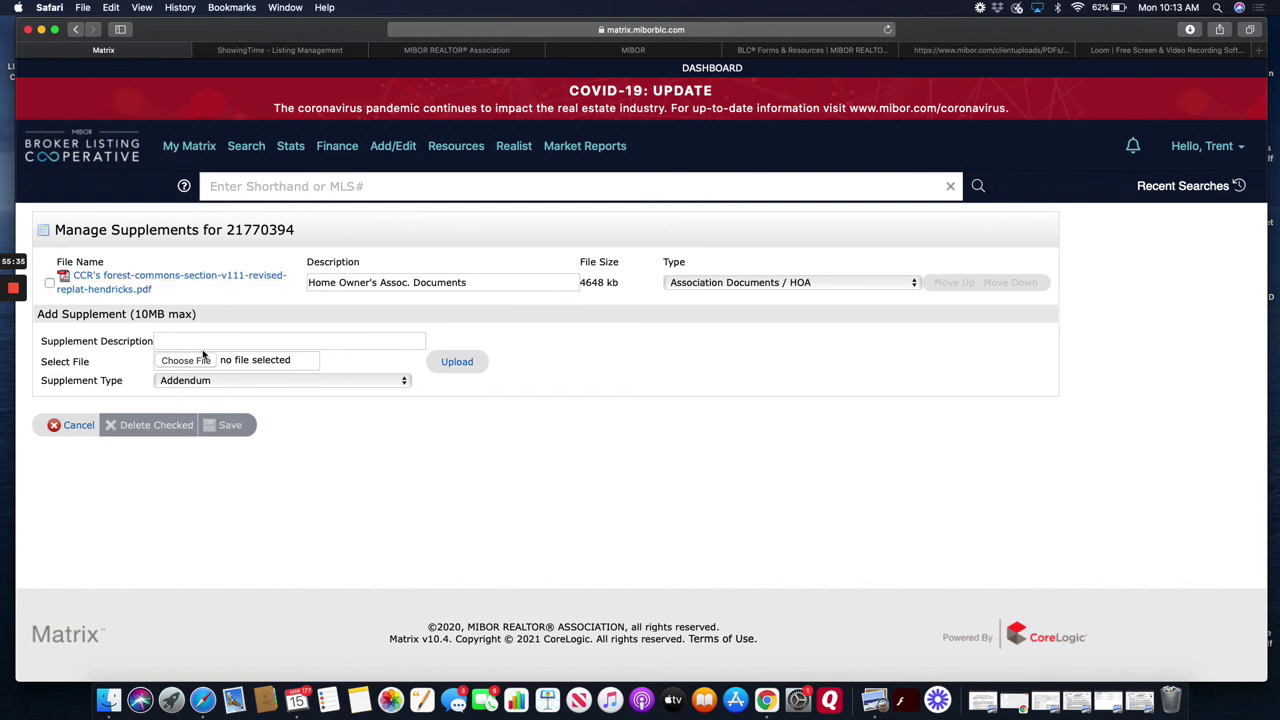
pyautogui.click(200, 339)
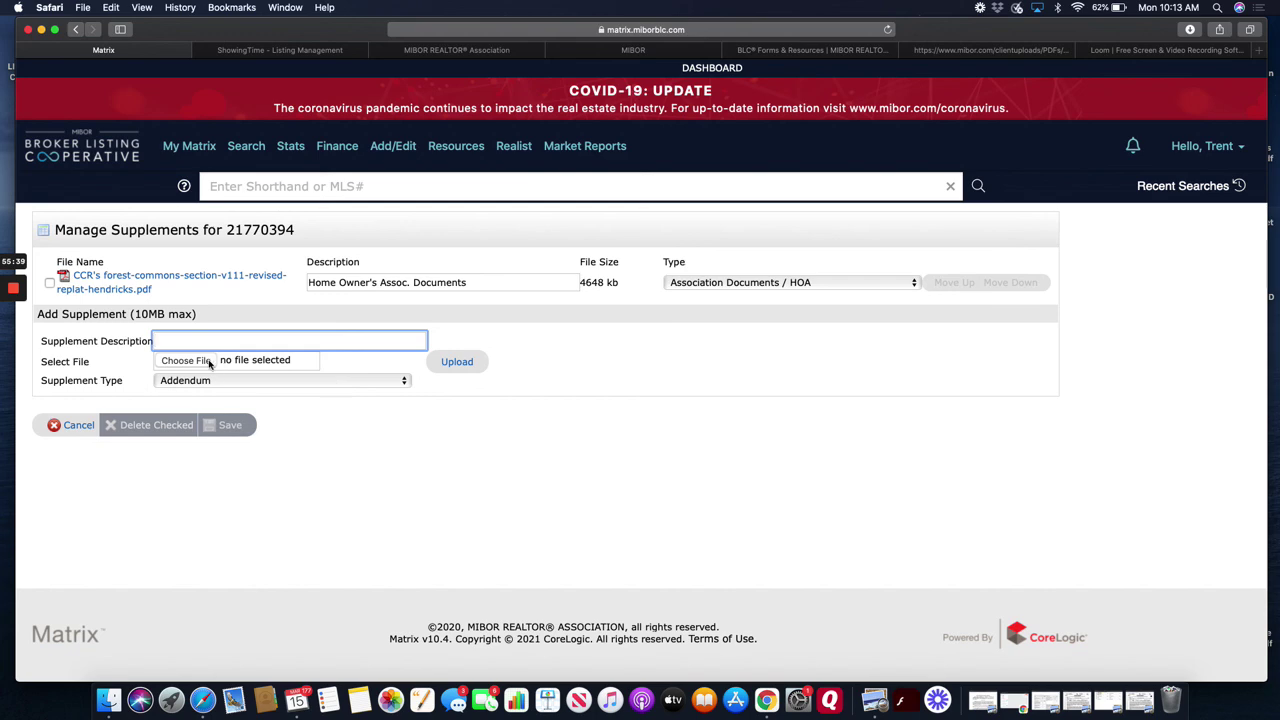
pyautogui.click(383, 386)
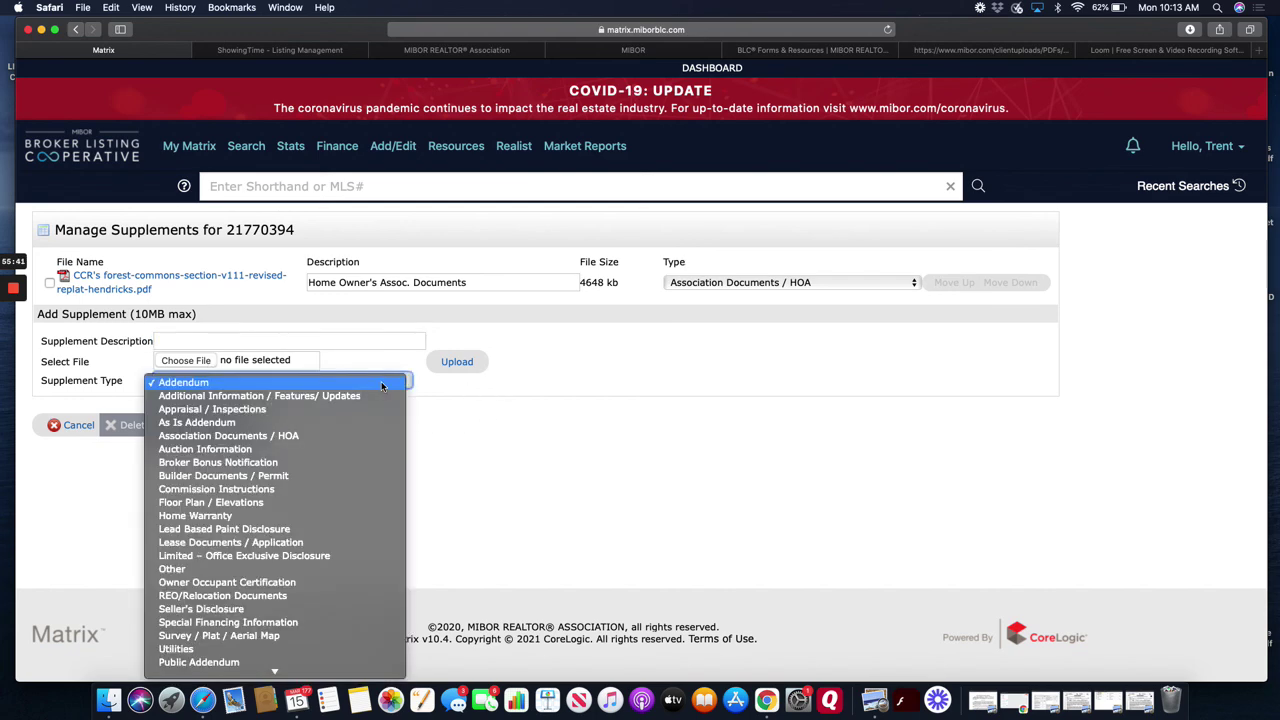
pyautogui.scroll(-5, 326, 525)
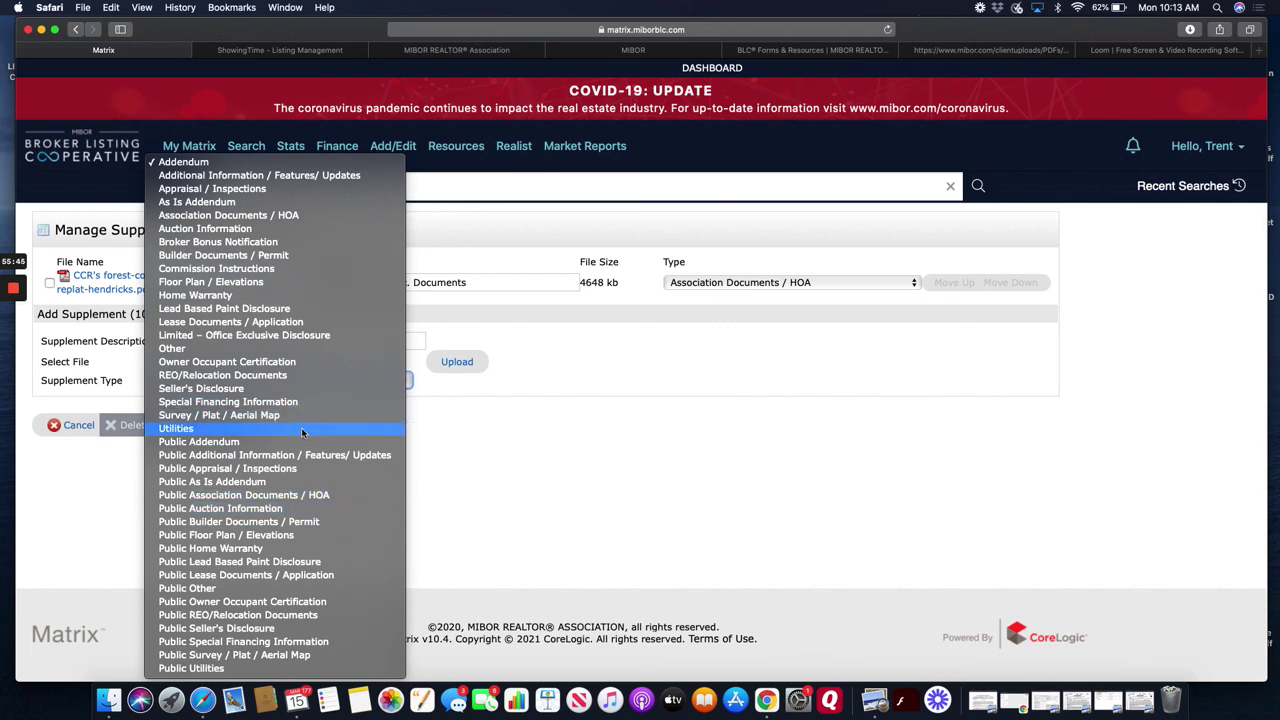
pyautogui.click(558, 452)
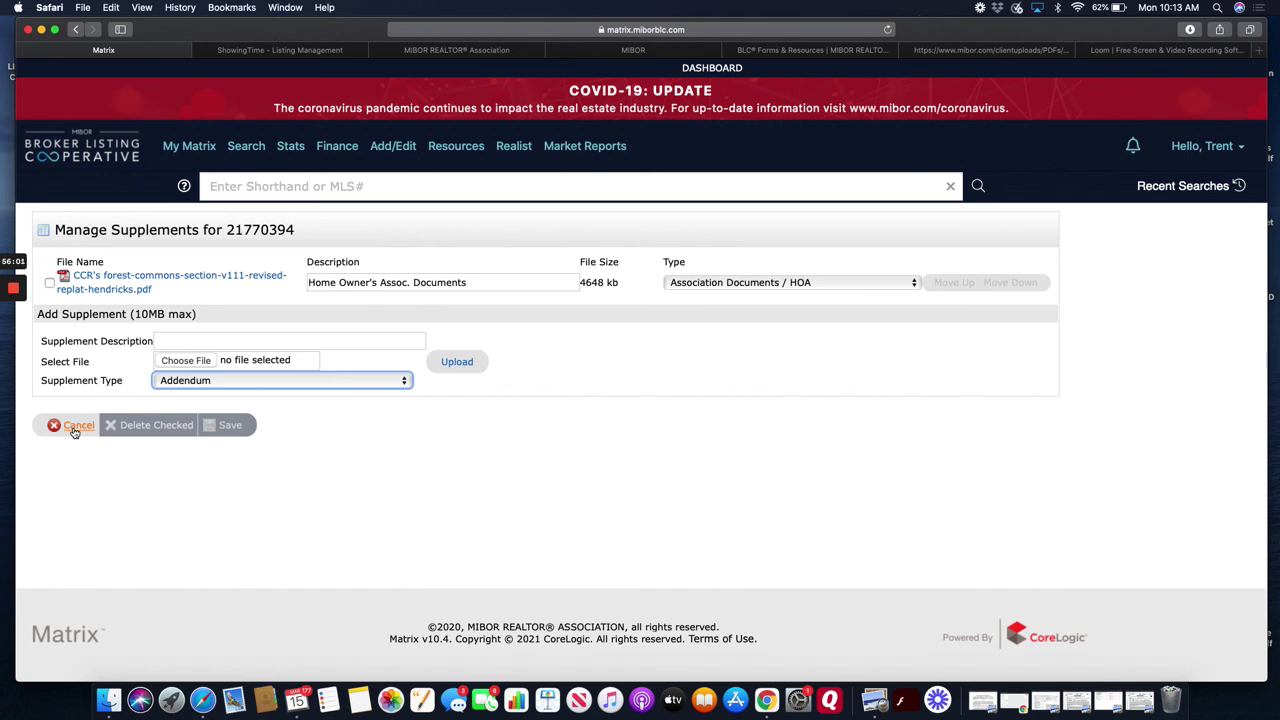
# - Cancel out of Manage Supplements and minimize Safari to reveal the macOS desktop
pyautogui.click(74, 430)
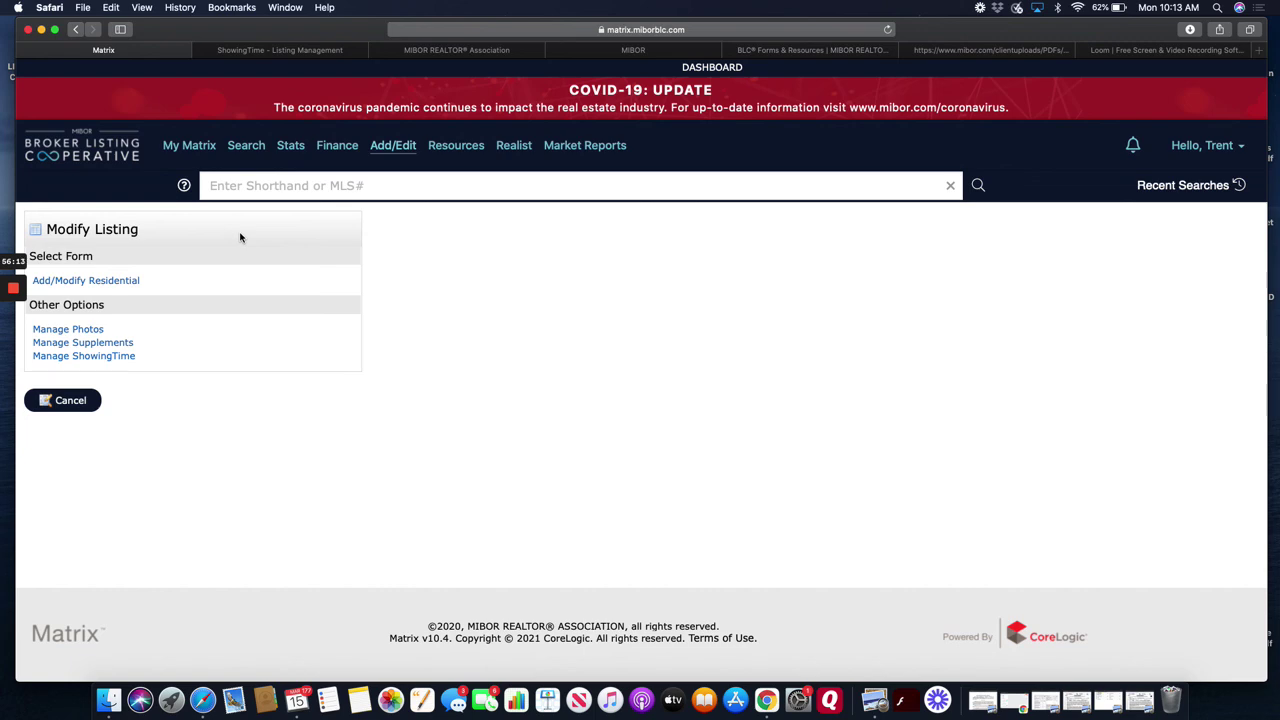
pyautogui.click(41, 29)
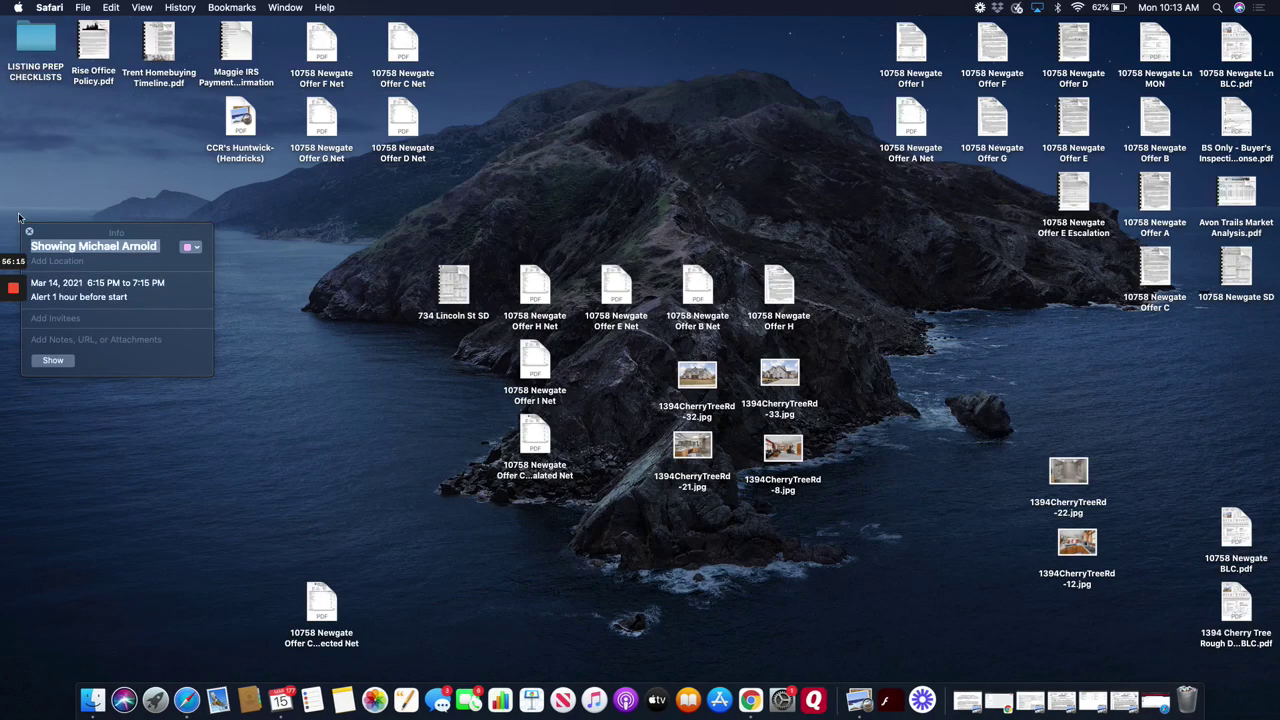
pyautogui.moveTo(16, 300)
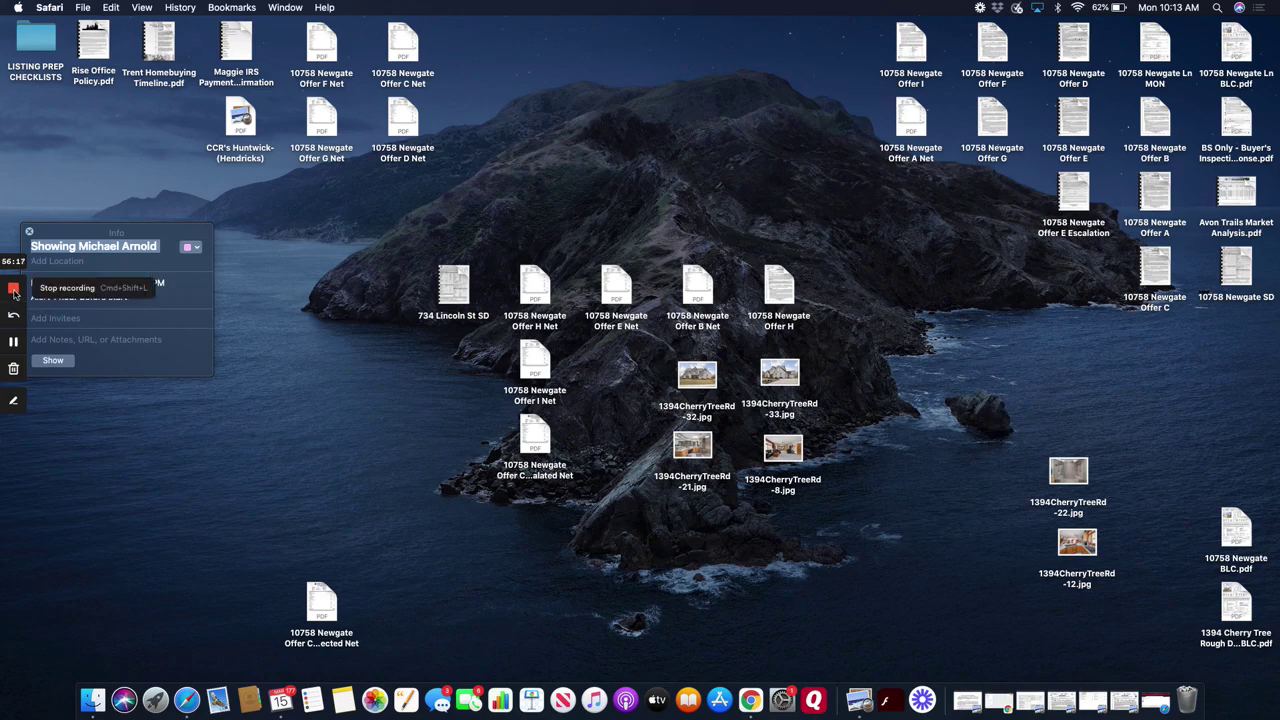